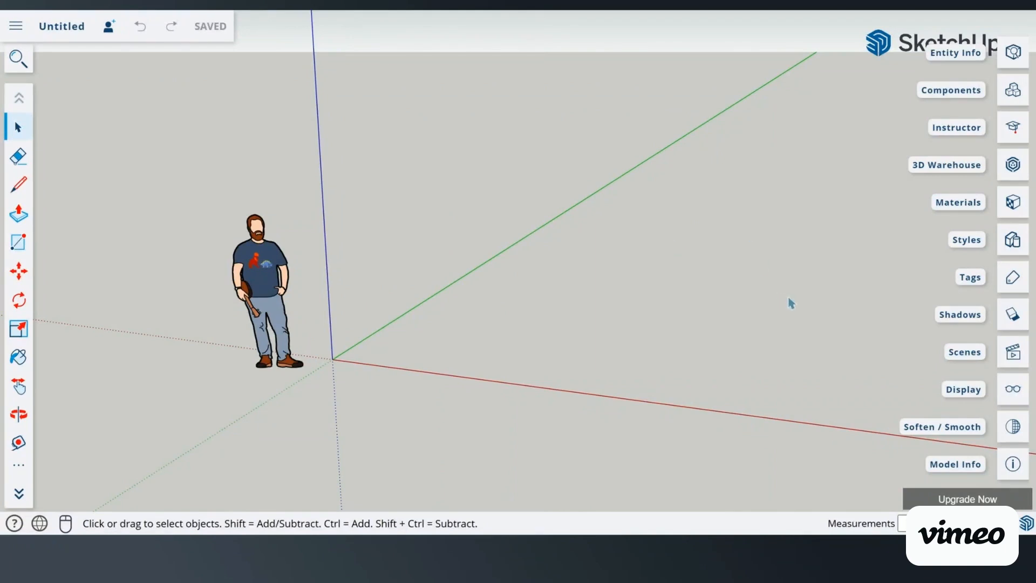
Step: Switch the camera to the standard Plan View (Top)
click(1013, 352)
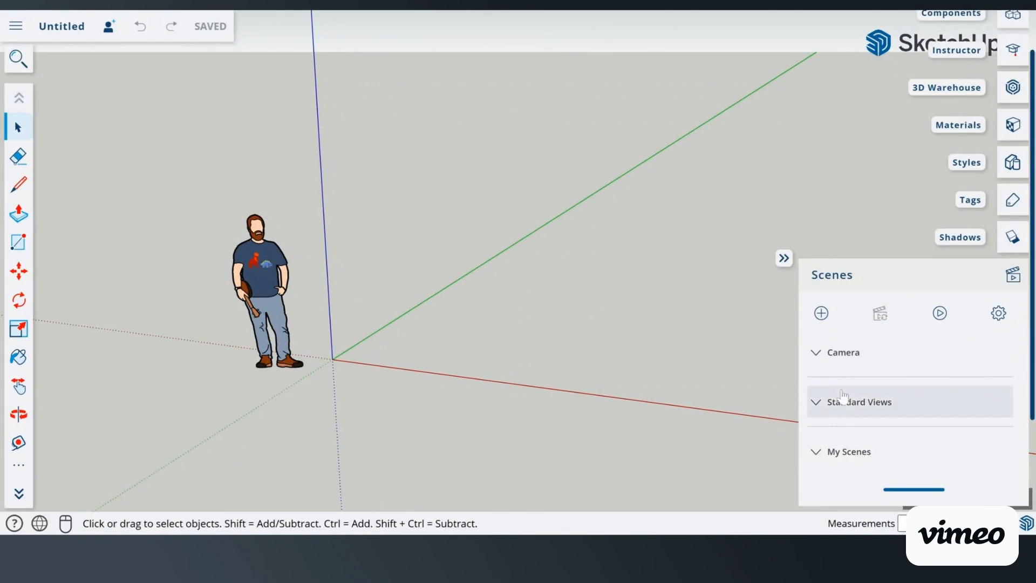
click(845, 402)
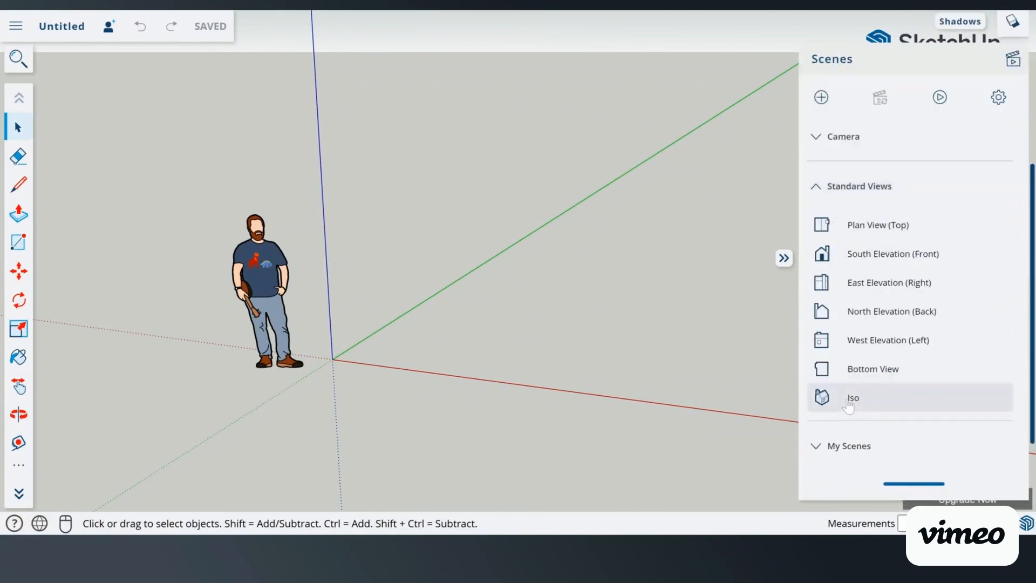
click(894, 231)
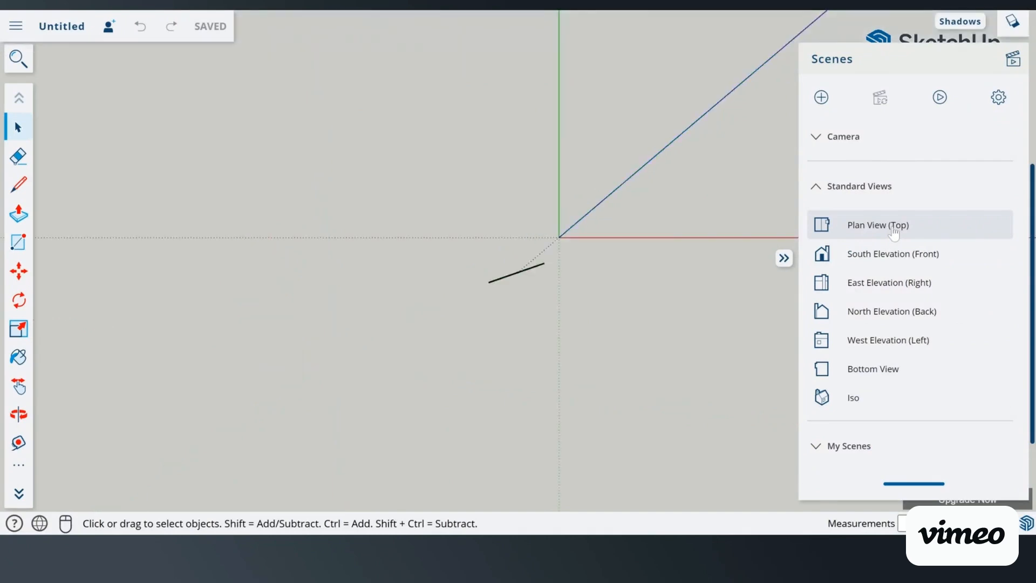
click(783, 258)
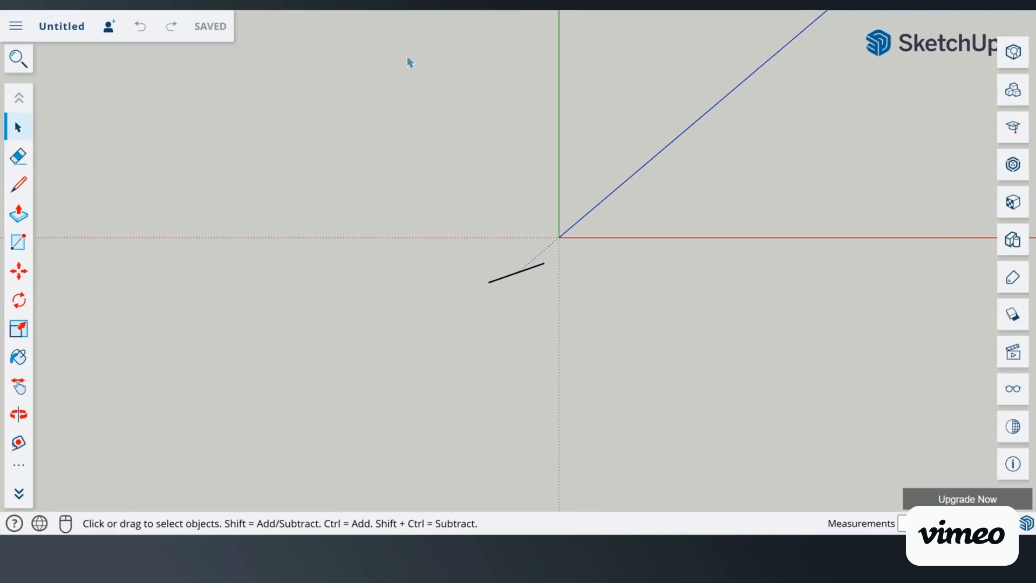
click(26, 30)
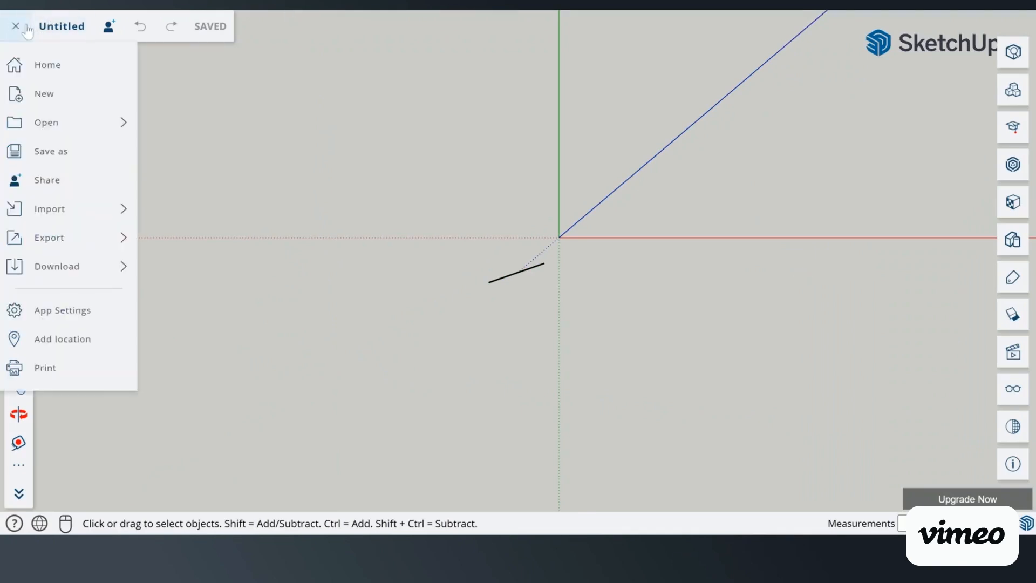
mouse_move(71, 227)
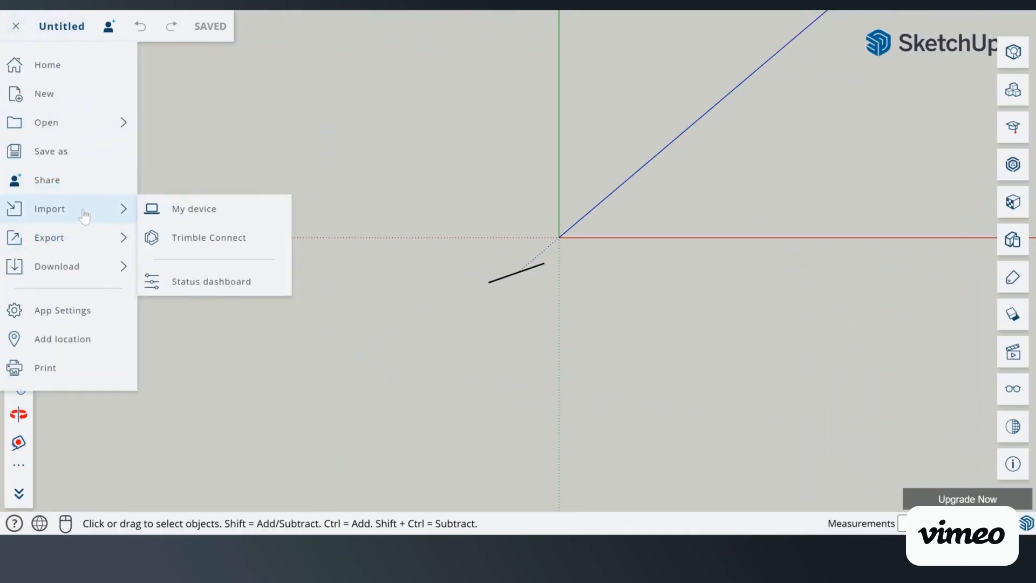
click(256, 218)
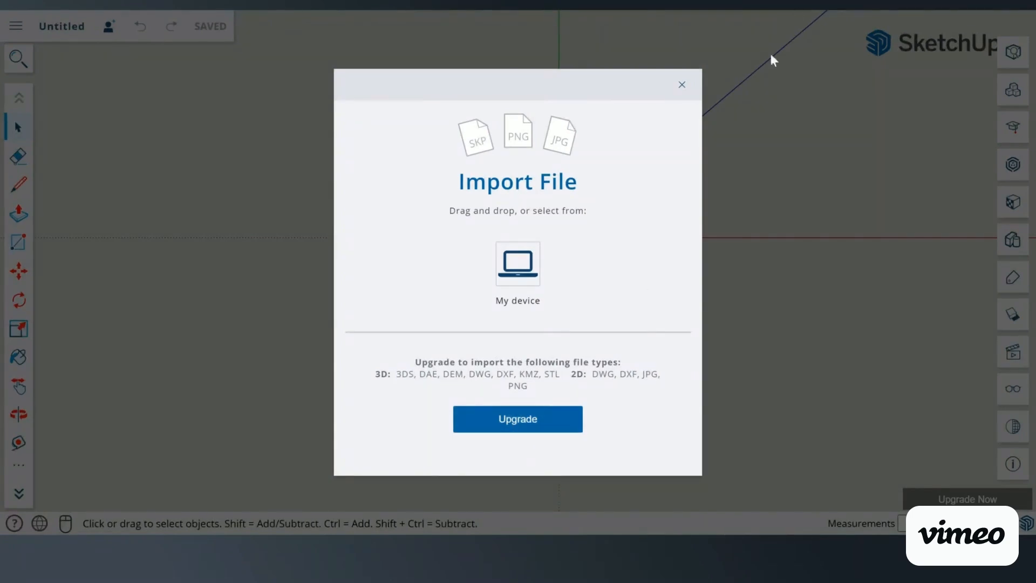
click(682, 84)
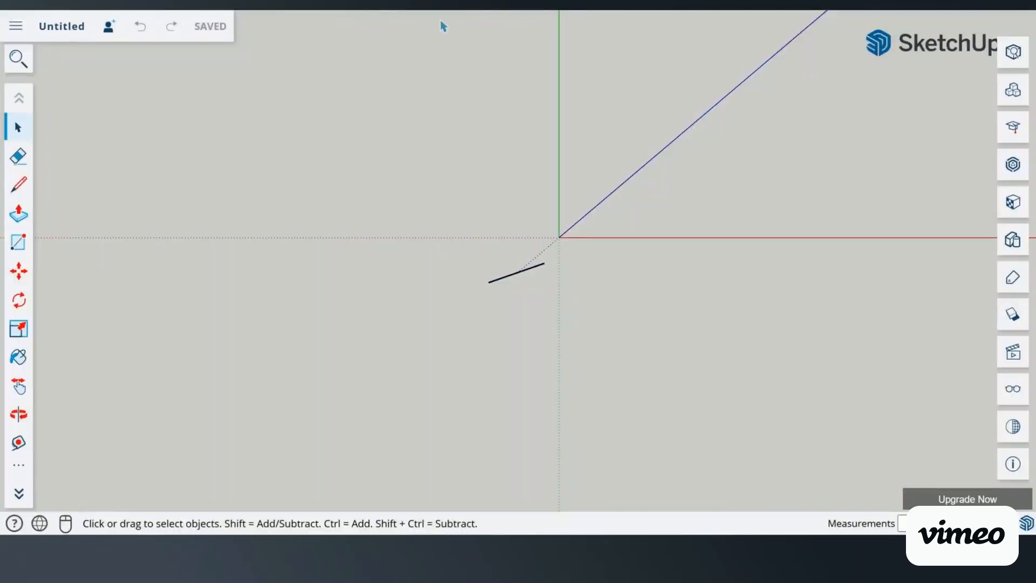
Step: Import Sketchup Floor Plan.png from the device as an image
click(16, 27)
click(65, 208)
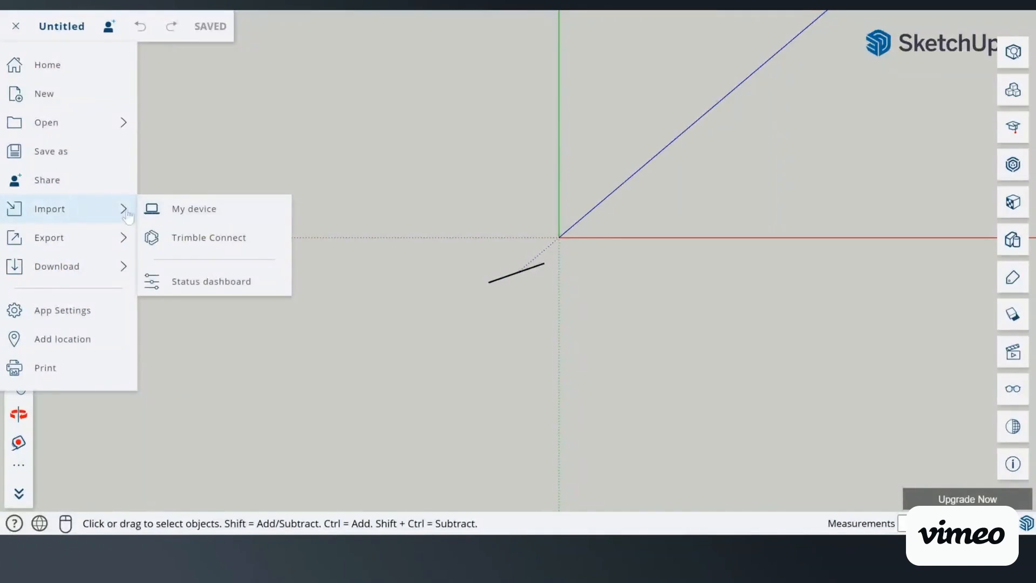
click(183, 214)
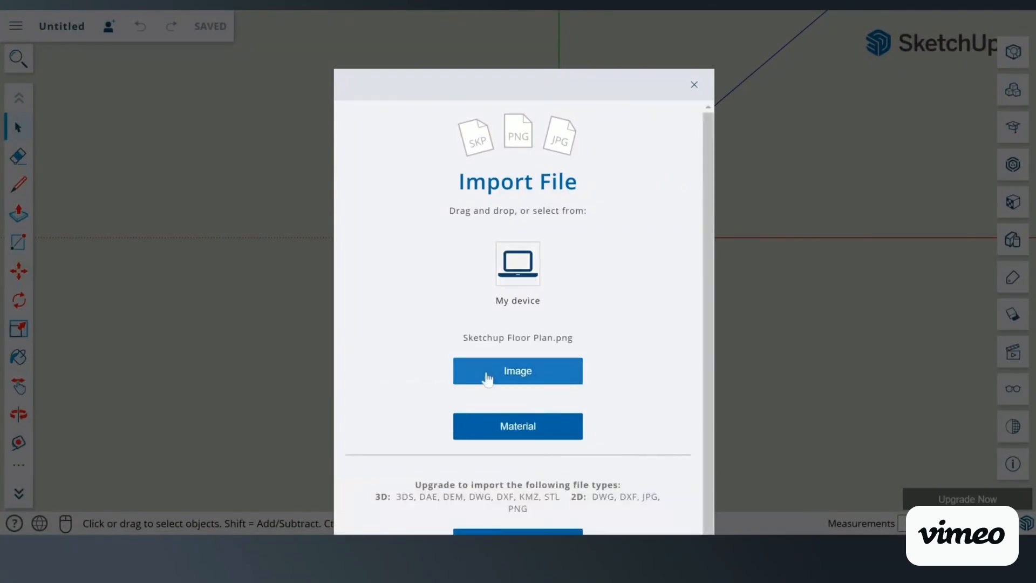
scroll(523, 320, down, 1)
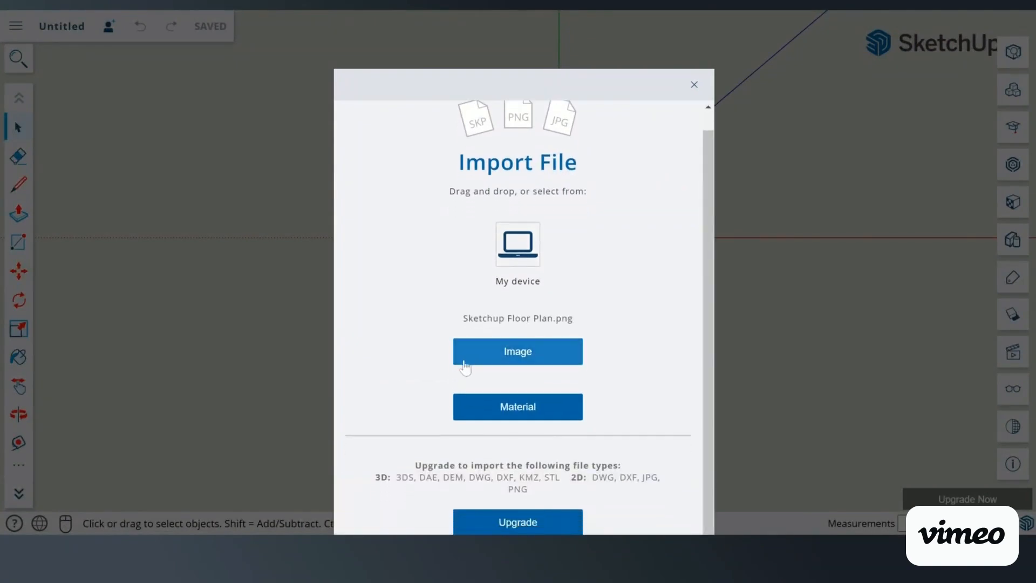
click(501, 353)
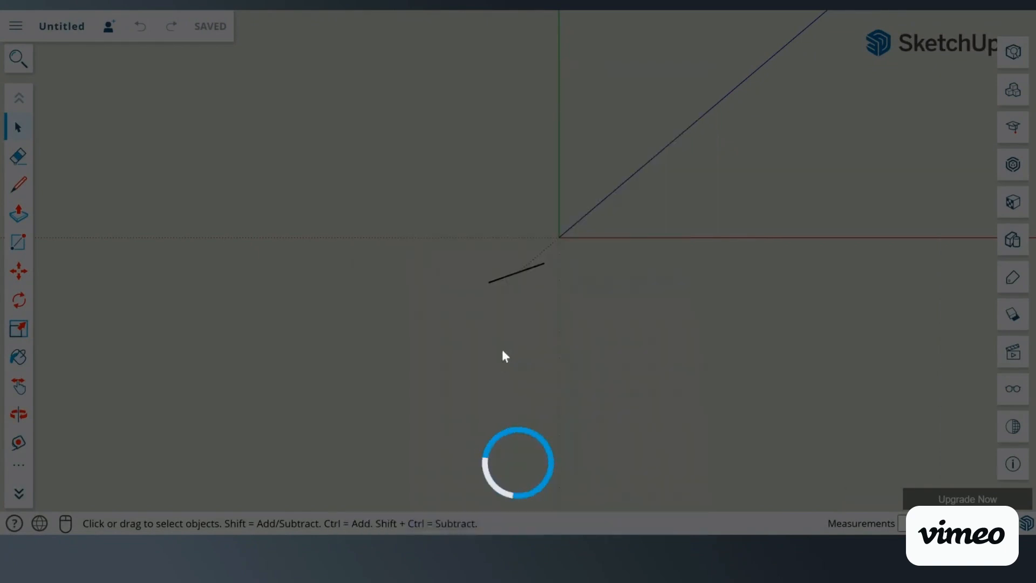
Step: Place the floor plan image near the origin, between the positive red and green axes
scroll(564, 237, down, 5)
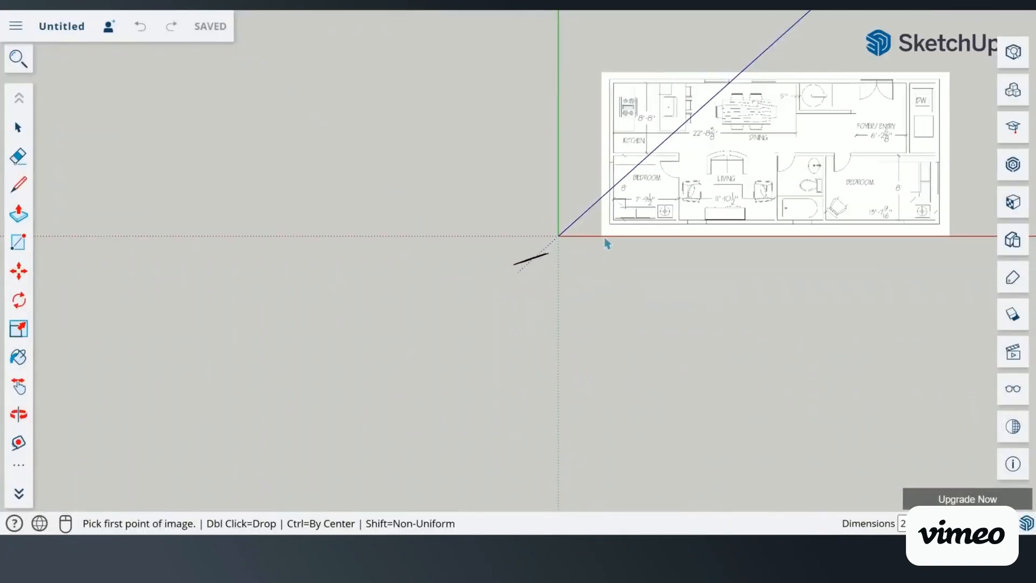
scroll(635, 260, down, 5)
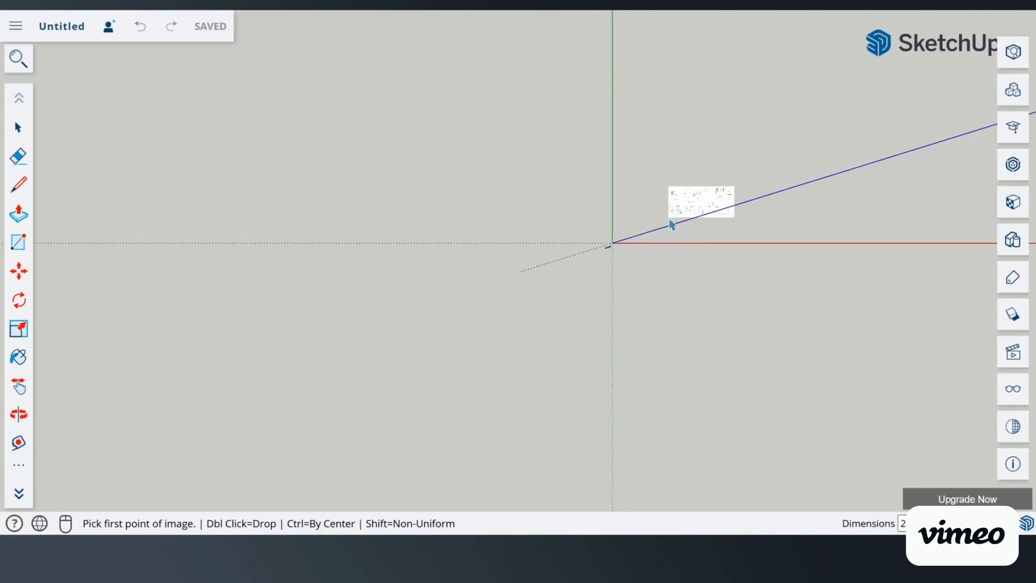
scroll(661, 220, up, 2)
scroll(702, 238, down, 2)
scroll(944, 329, down, 2)
scroll(925, 307, up, 2)
scroll(927, 307, up, 1)
scroll(533, 260, up, 3)
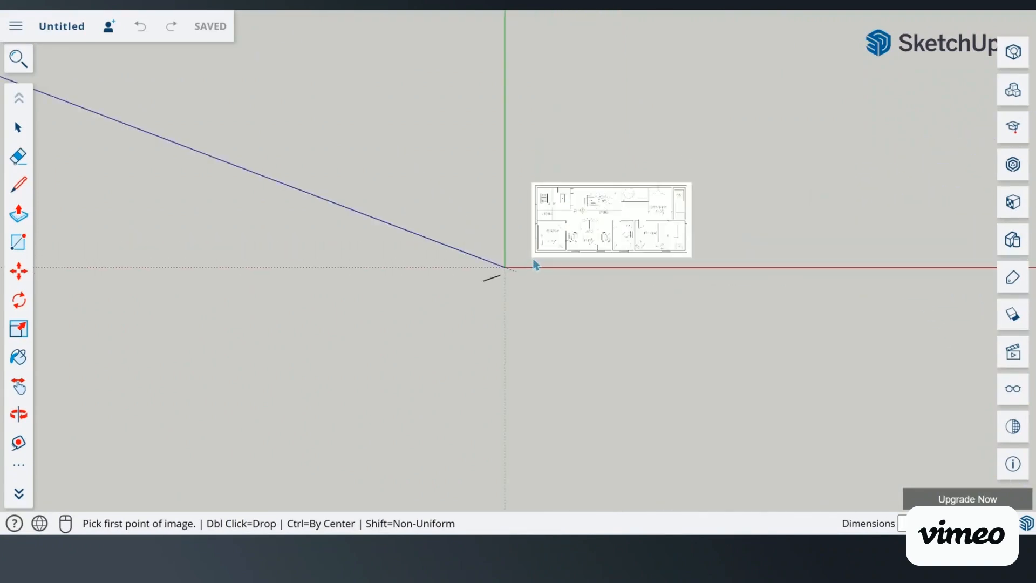
scroll(520, 257, up, 2)
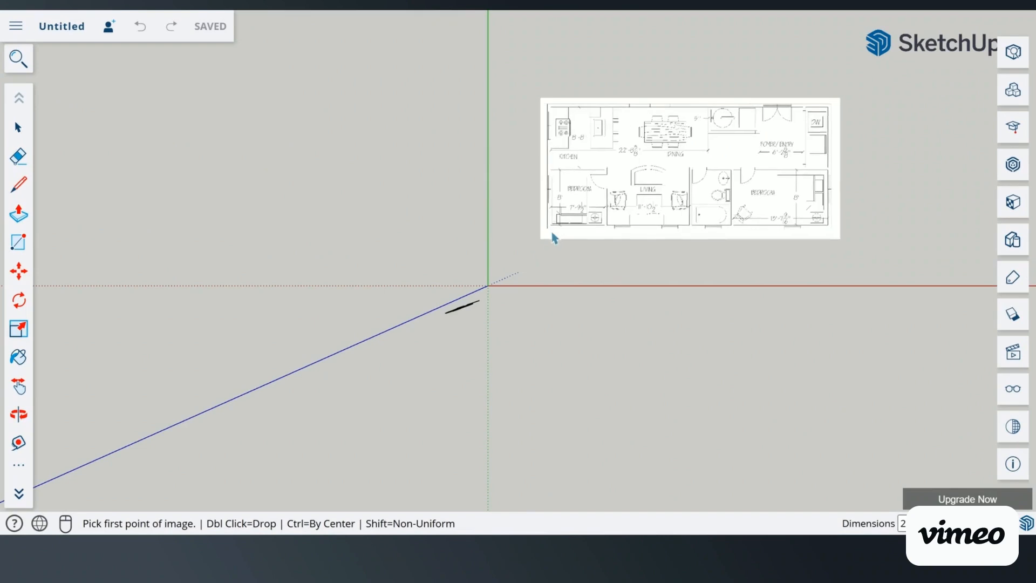
click(516, 260)
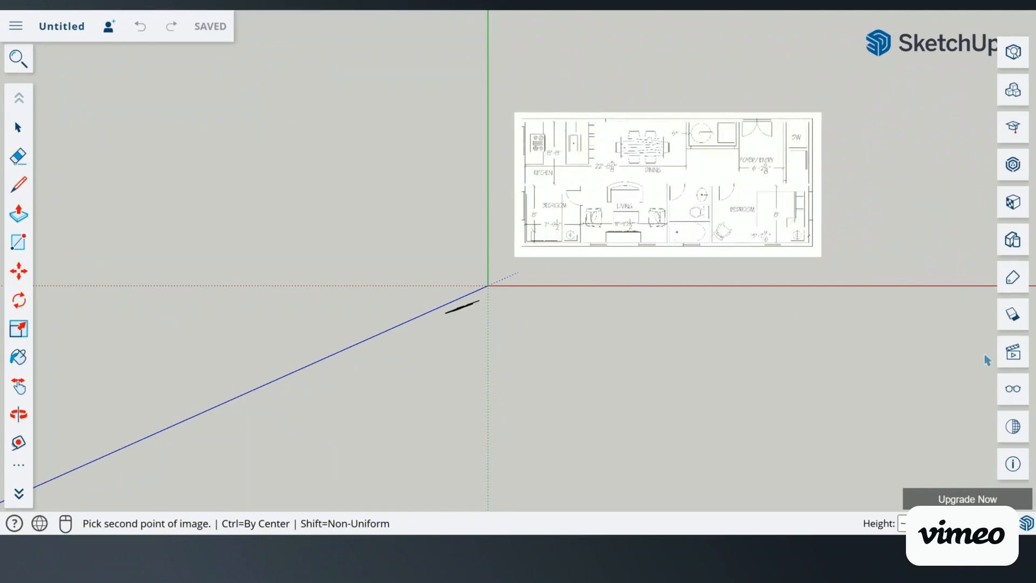
click(666, 232)
Step: Explode the placed floor plan image and clear the selection
scroll(672, 231, up, 3)
scroll(583, 162, down, 2)
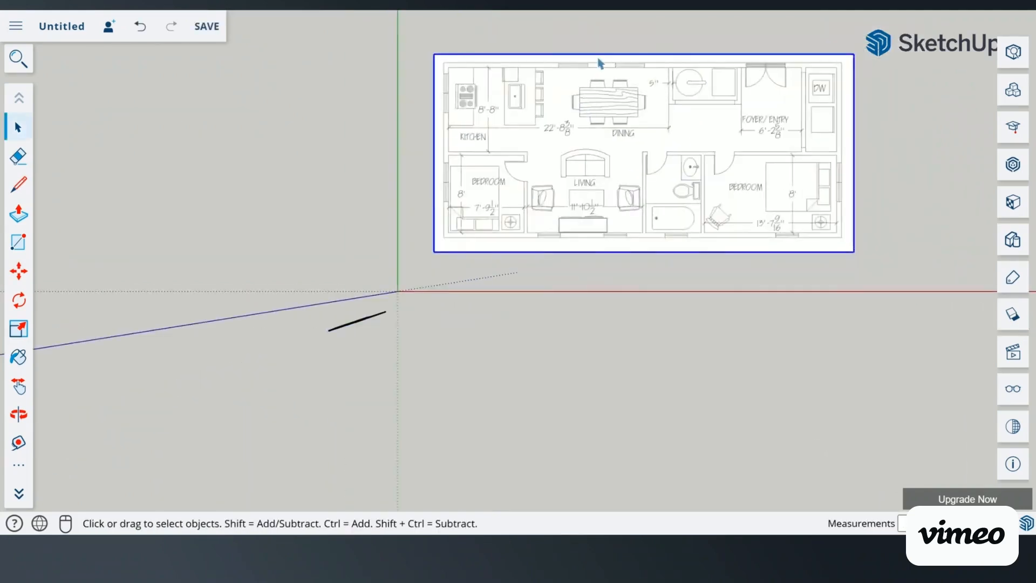
scroll(618, 44, up, 3)
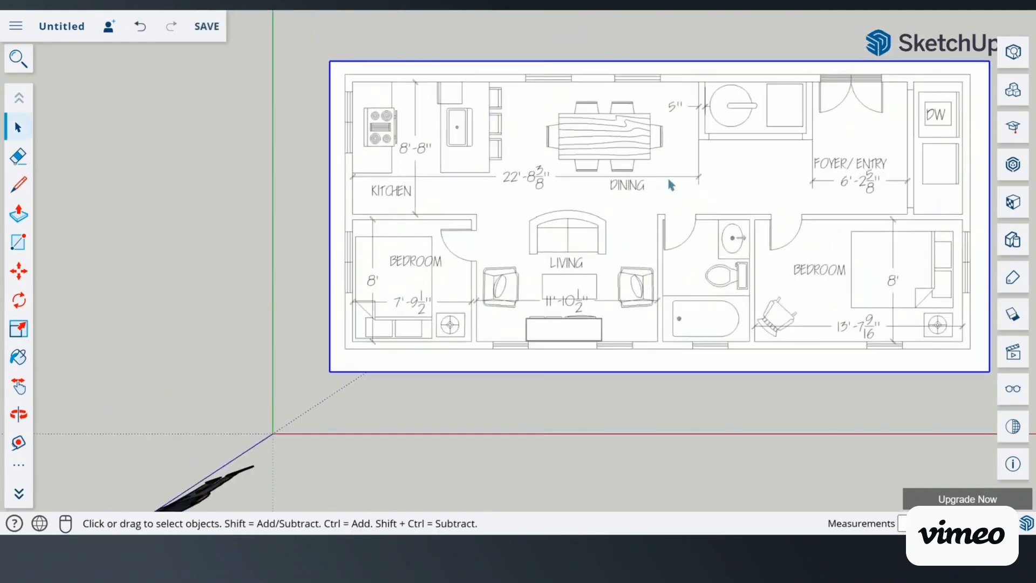
scroll(714, 219, down, 2)
scroll(938, 292, up, 2)
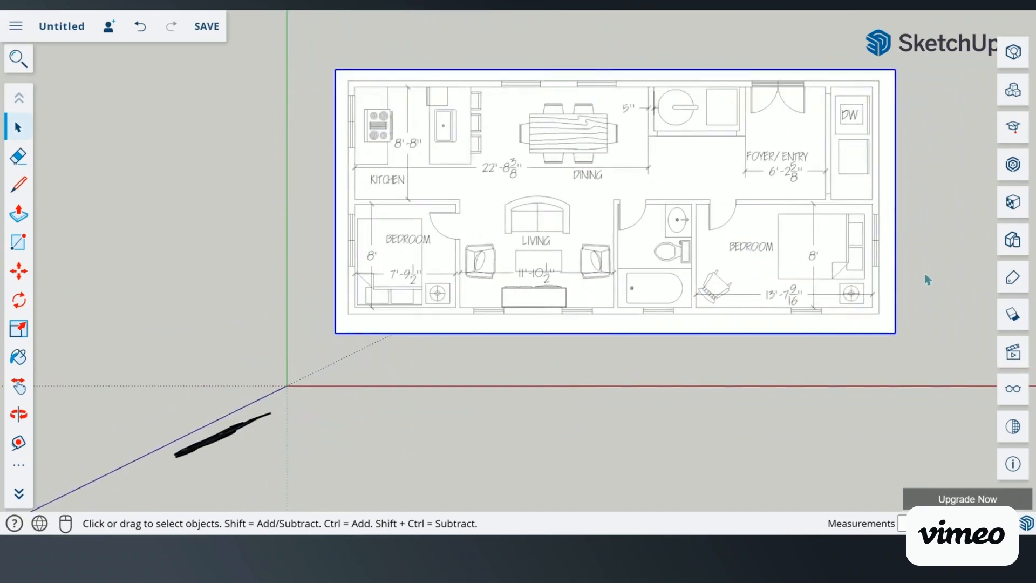
right_click(583, 206)
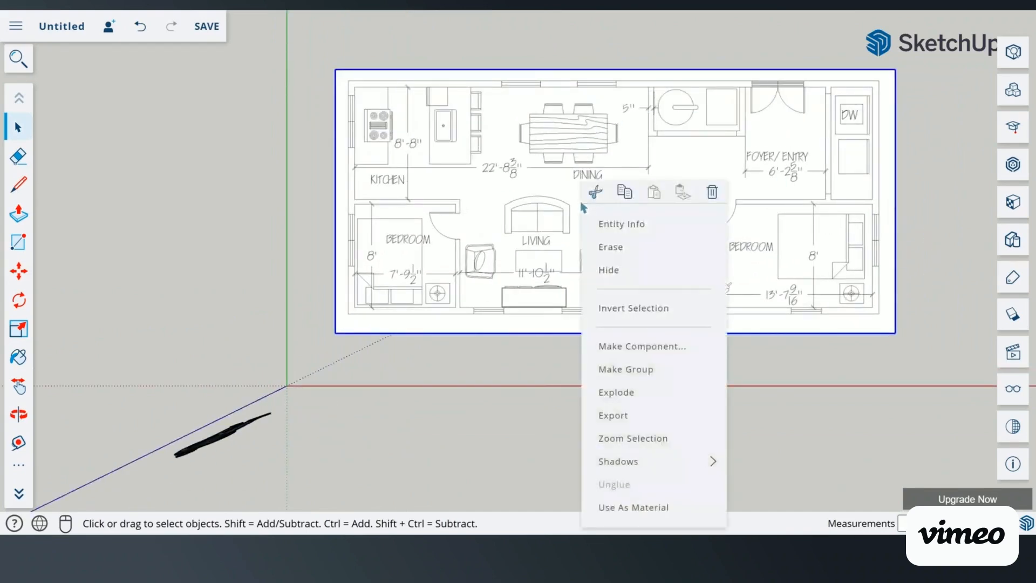
click(649, 398)
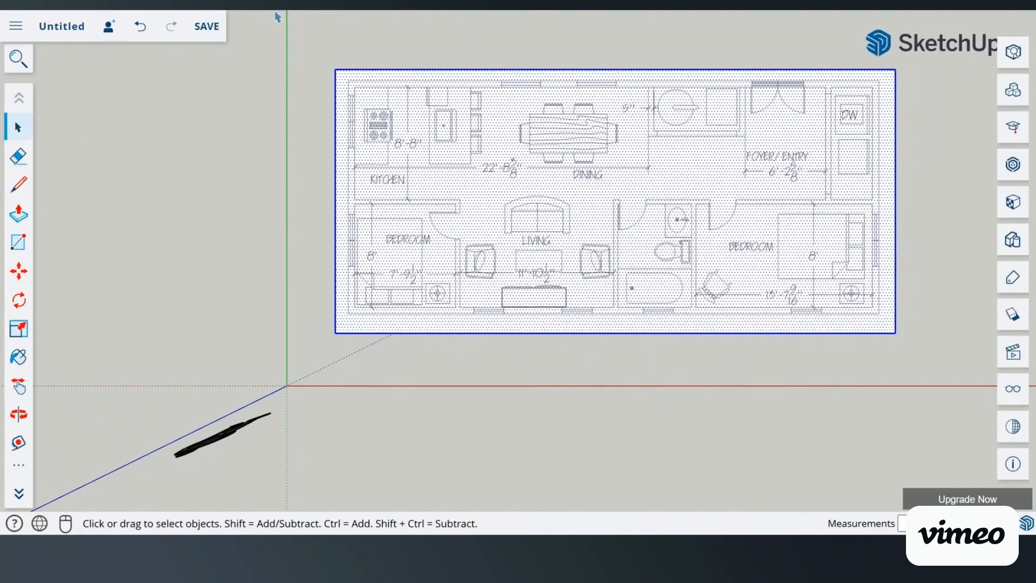
click(458, 46)
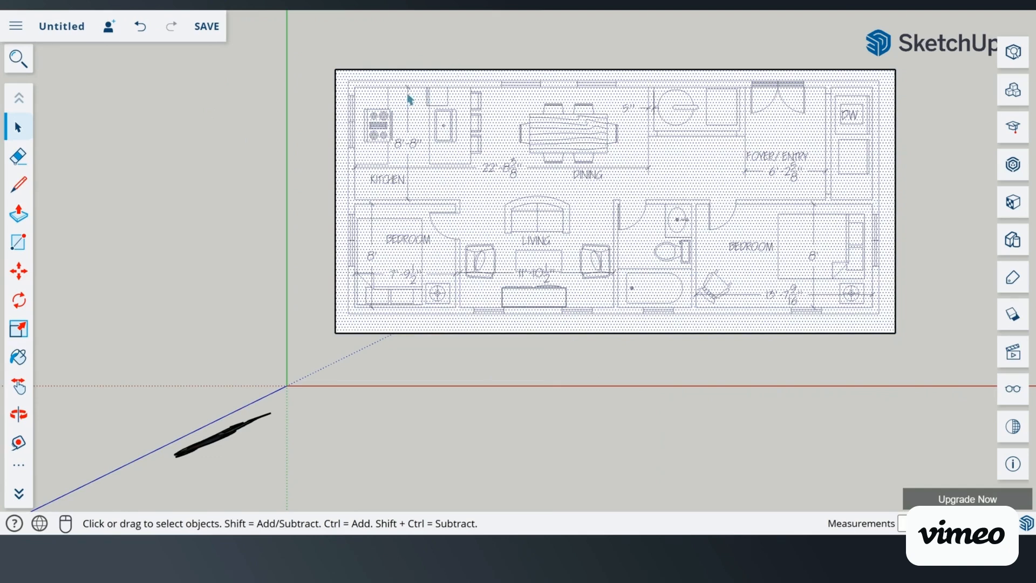
Step: Examine the floor plan's room layout and its labelled dimensions across the whole drawing
scroll(408, 97, up, 1)
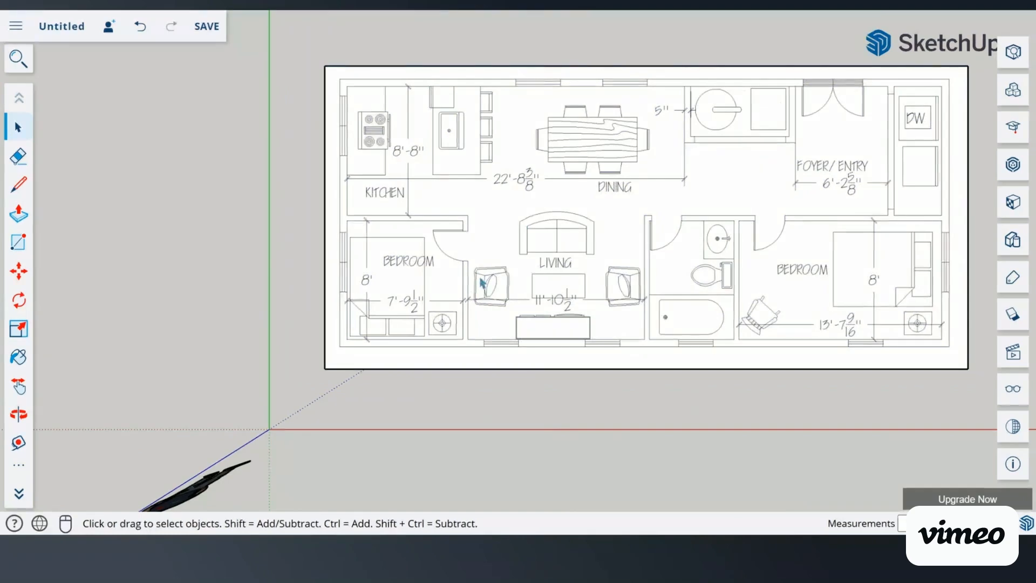
scroll(490, 340, up, 1)
scroll(510, 316, up, 1)
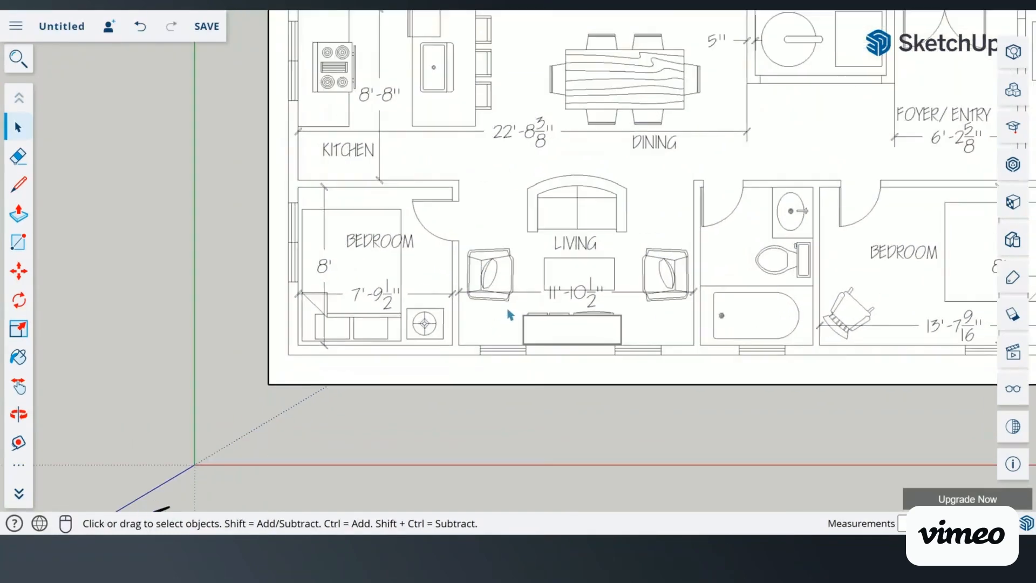
scroll(797, 278, down, 3)
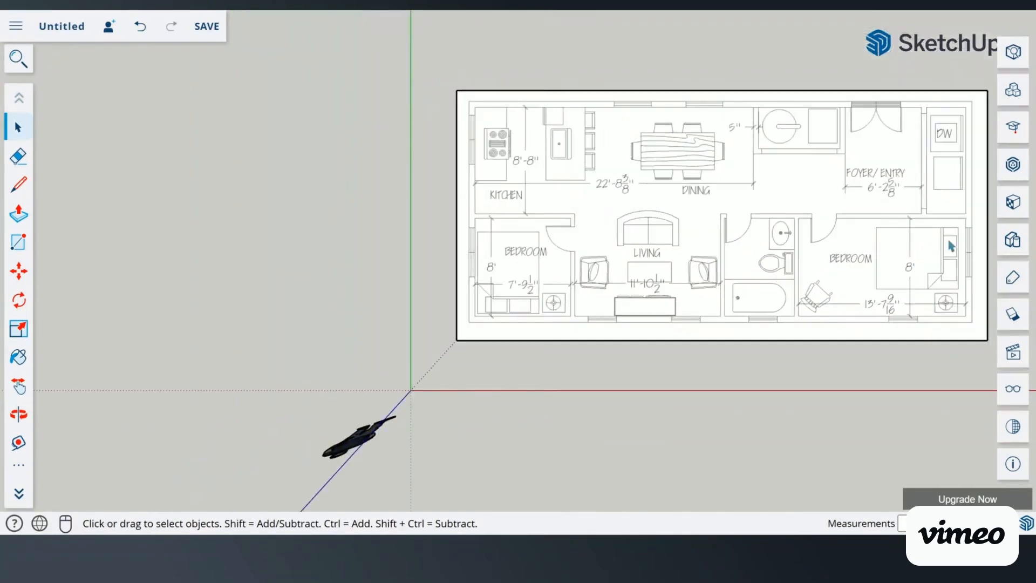
scroll(988, 222, up, 2)
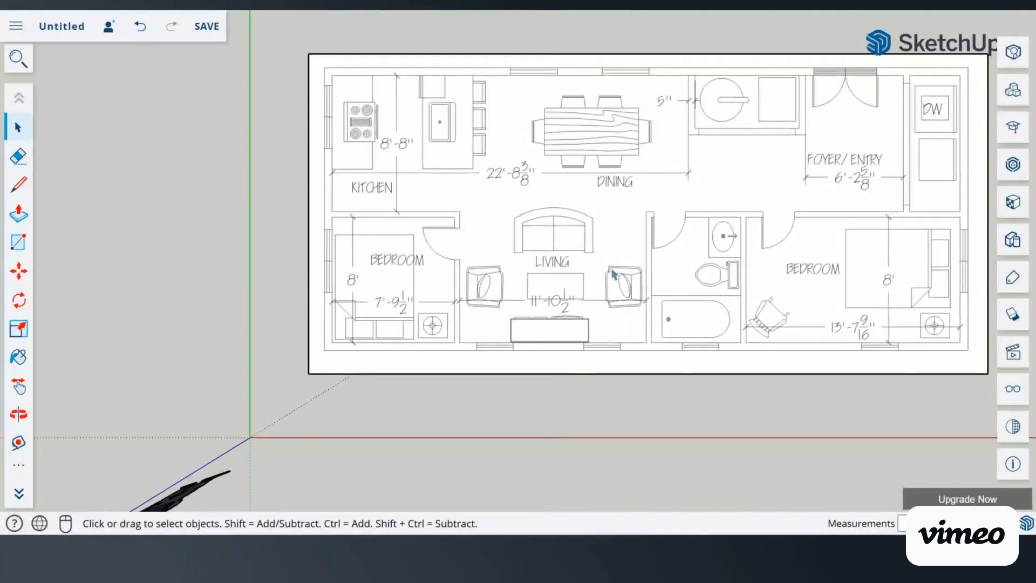
scroll(831, 277, down, 2)
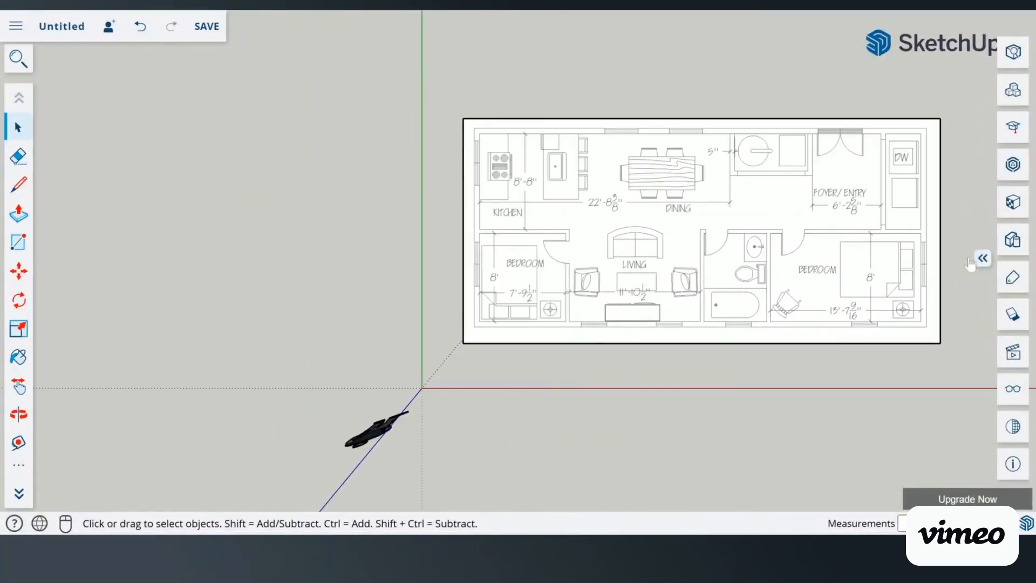
scroll(921, 265, up, 1)
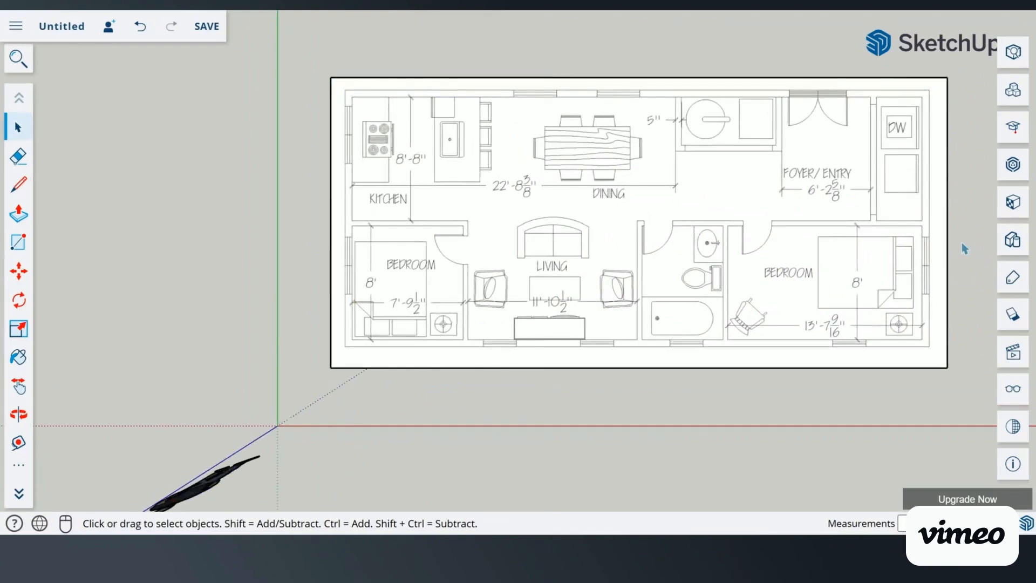
click(19, 386)
drag(459, 385, 331, 391)
right_click(337, 273)
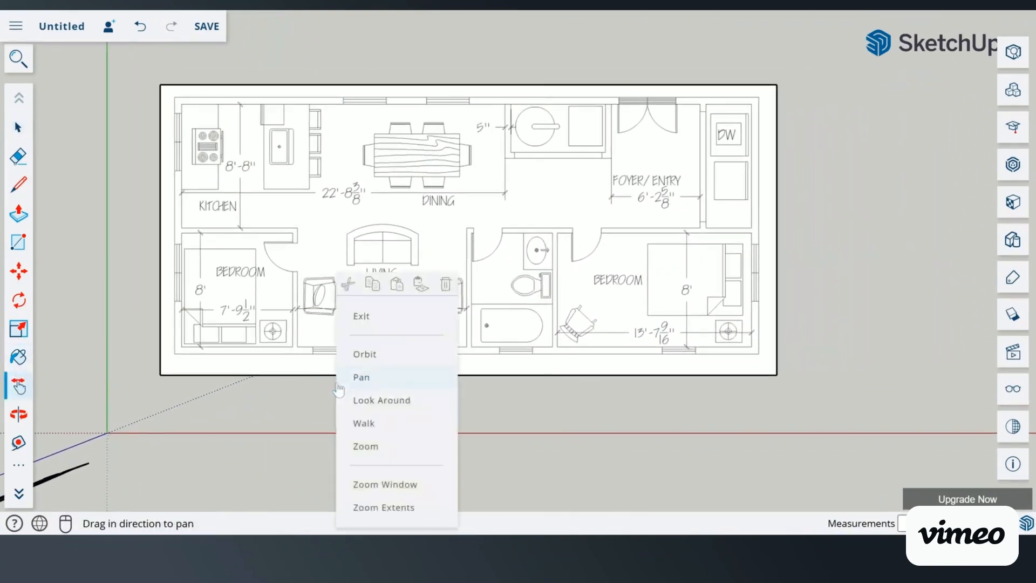
click(394, 326)
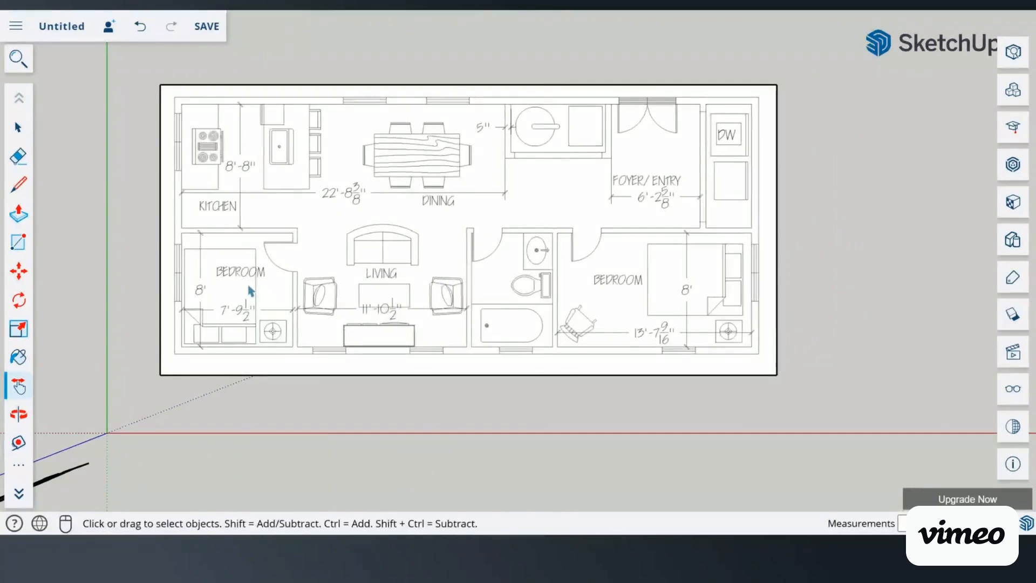
scroll(251, 291, up, 1)
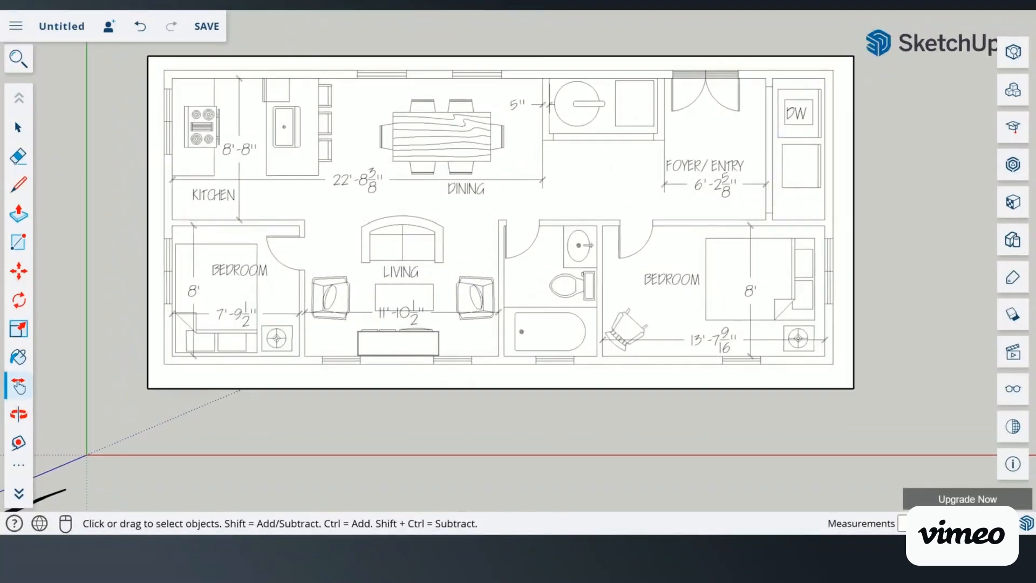
Step: Measure the smaller bedroom's inner width along its lower wall with the Tape Measure and resize the model to the labelled 7'-9 1/2"
click(26, 448)
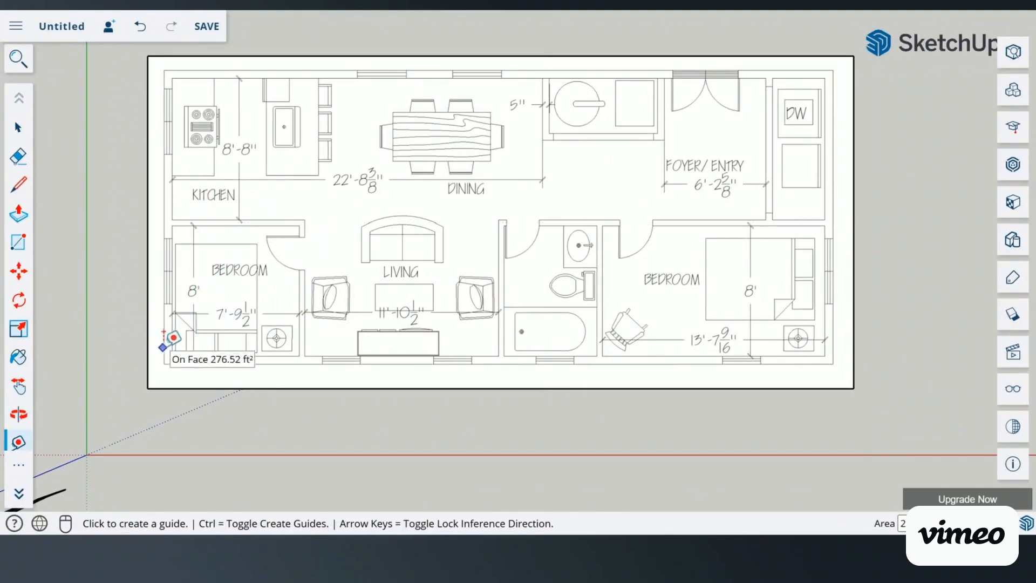
scroll(165, 346, up, 2)
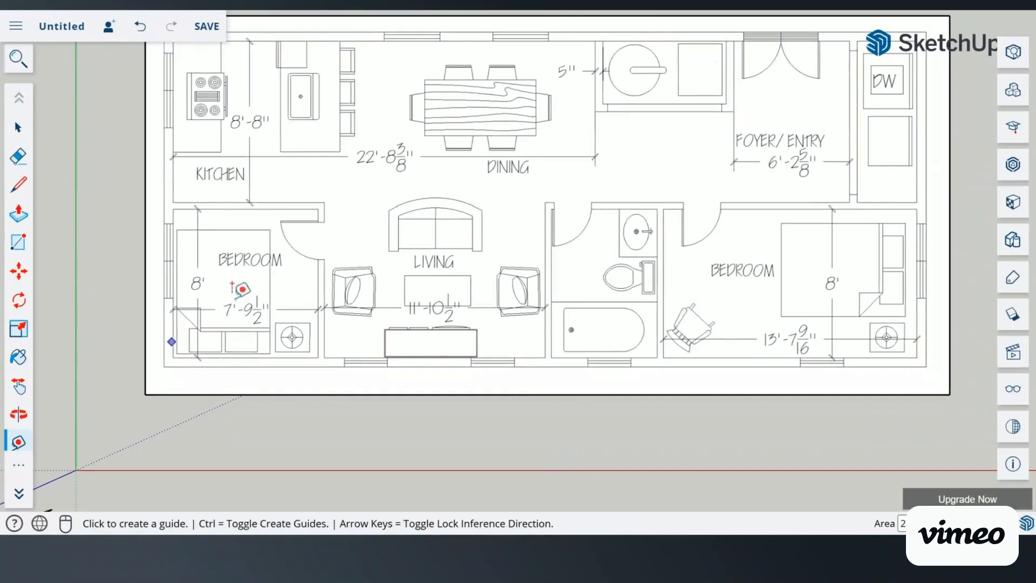
scroll(261, 316, up, 2)
scroll(250, 316, up, 2)
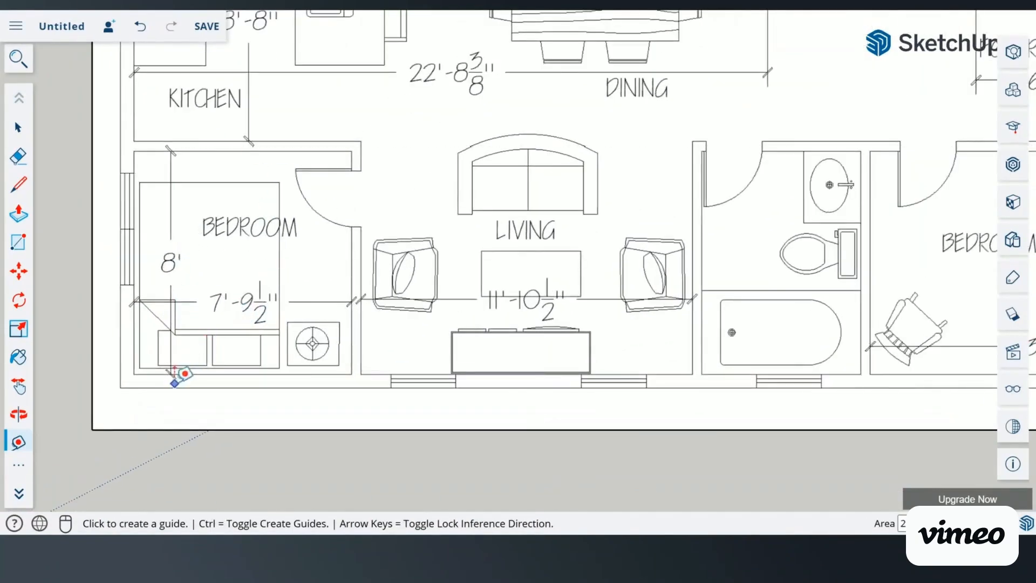
scroll(264, 297, down, 1)
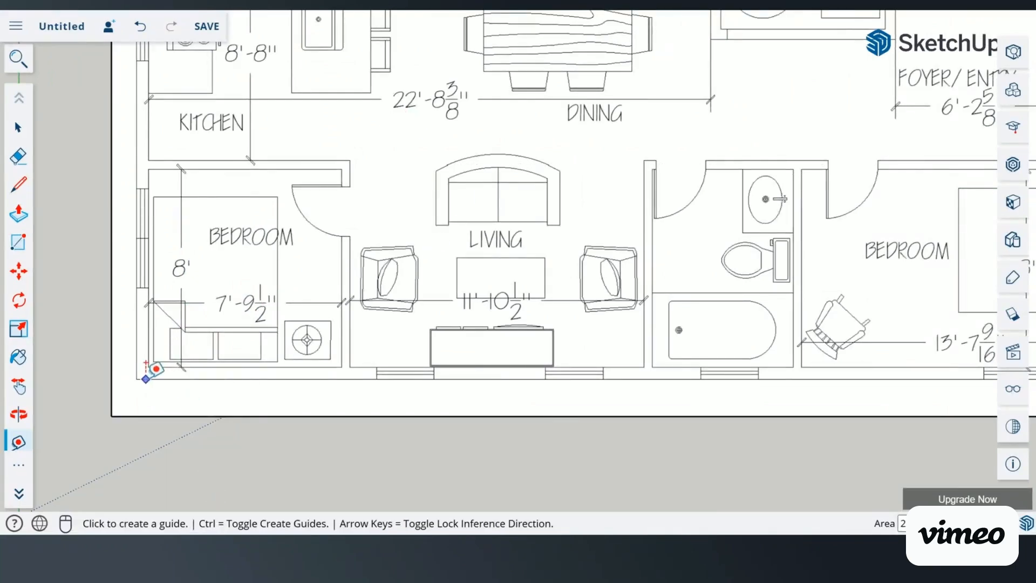
scroll(147, 372, up, 1)
scroll(159, 365, up, 5)
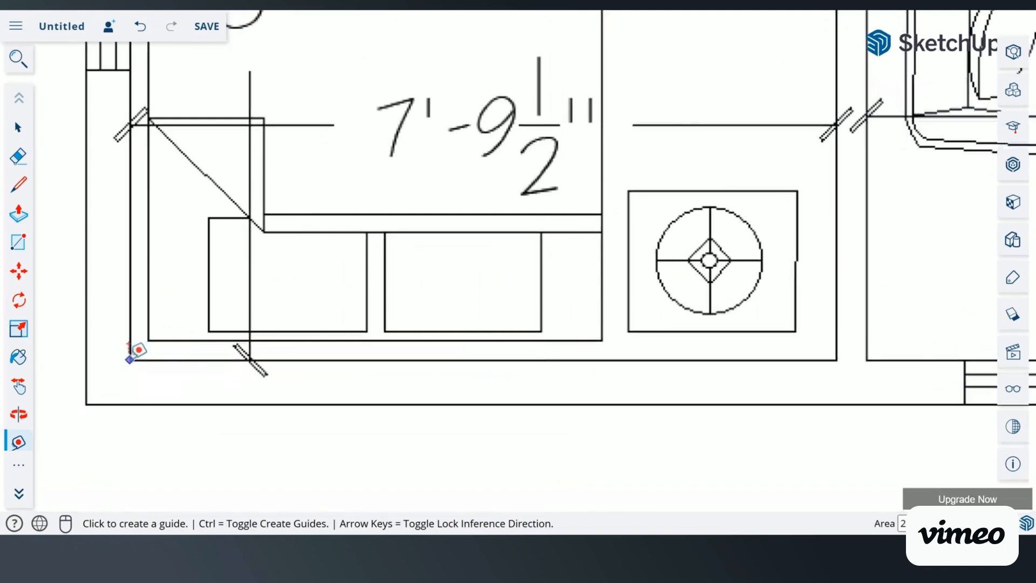
click(132, 359)
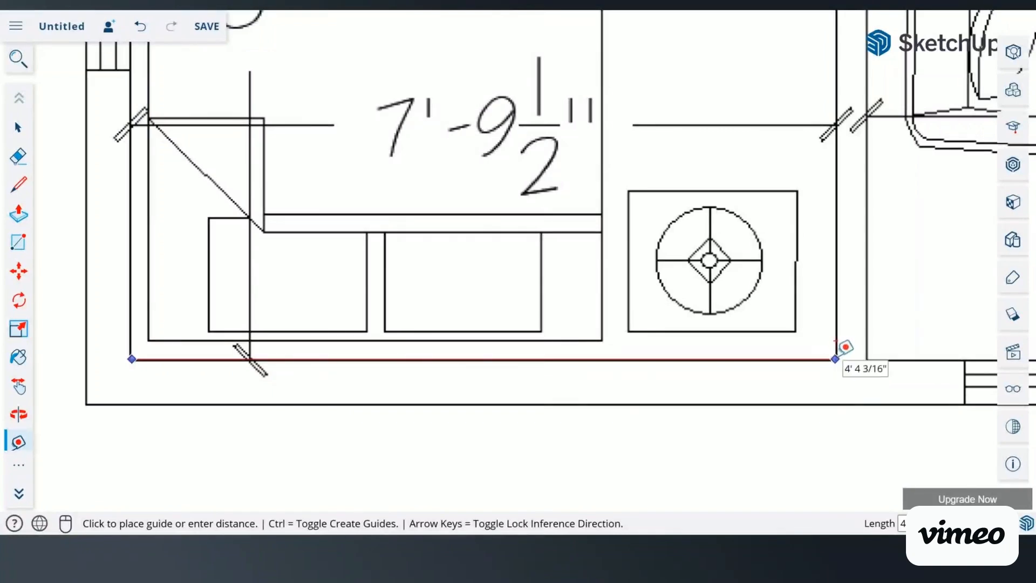
click(835, 358)
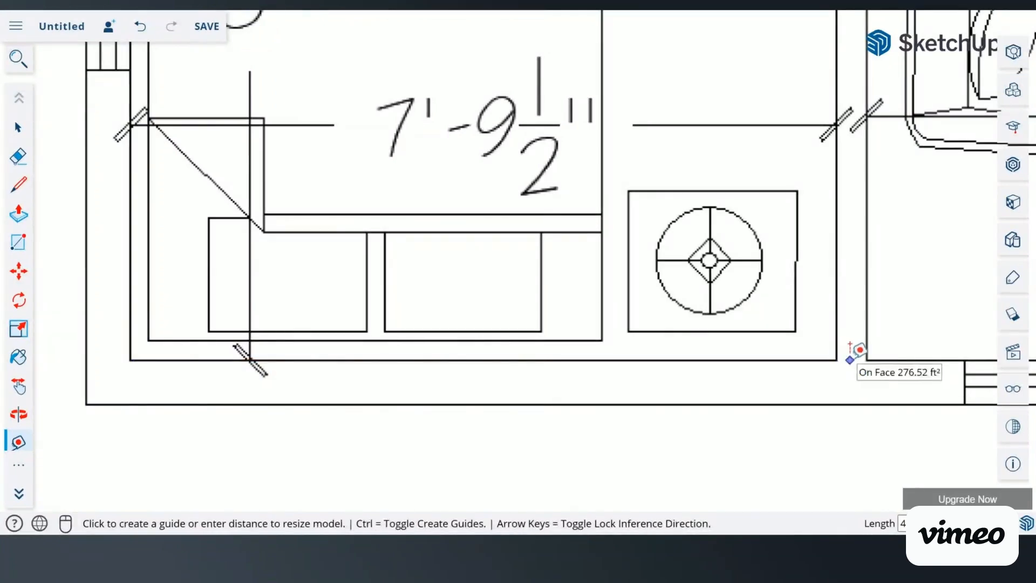
text(7)
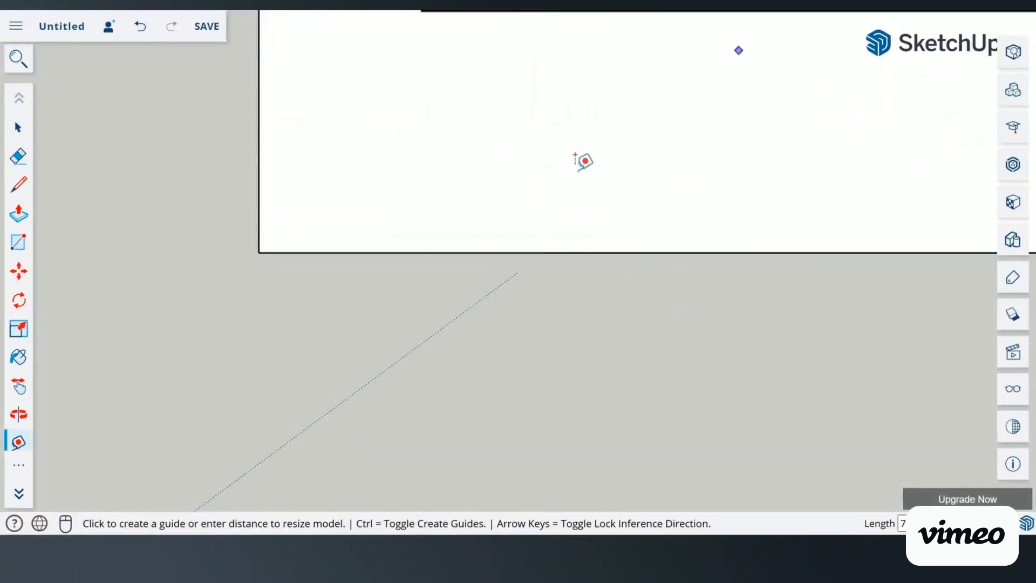
Step: Measure the smaller bedroom's inner width along its lower wall again to check the new scale
scroll(616, 266, down, 5)
scroll(621, 258, down, 6)
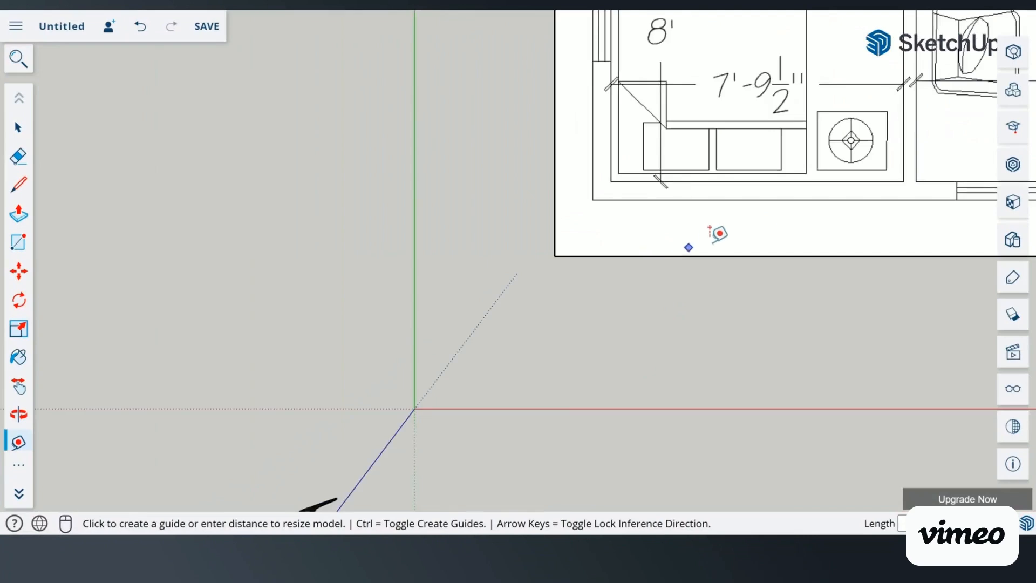
scroll(890, 197, up, 5)
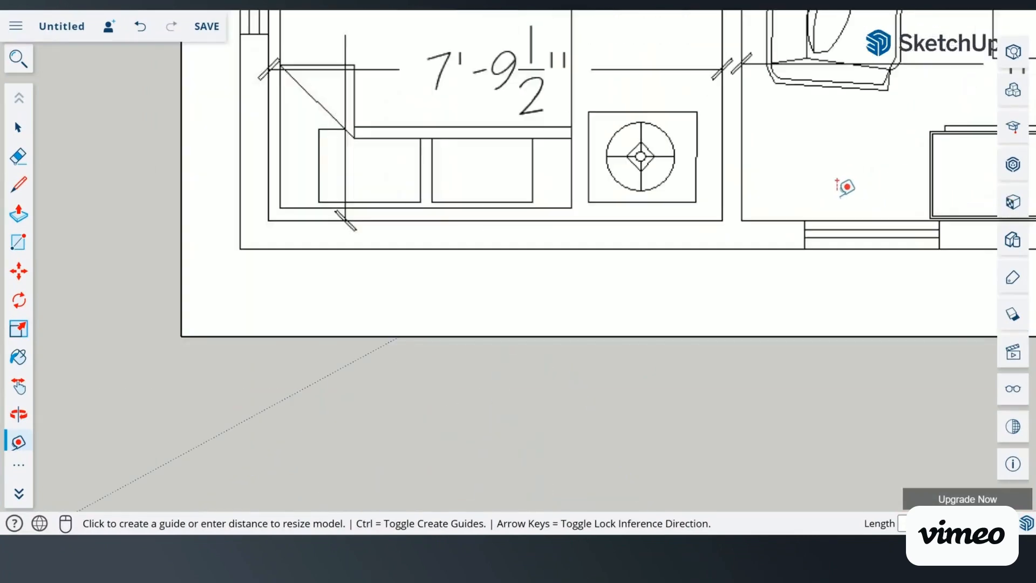
scroll(260, 218, up, 2)
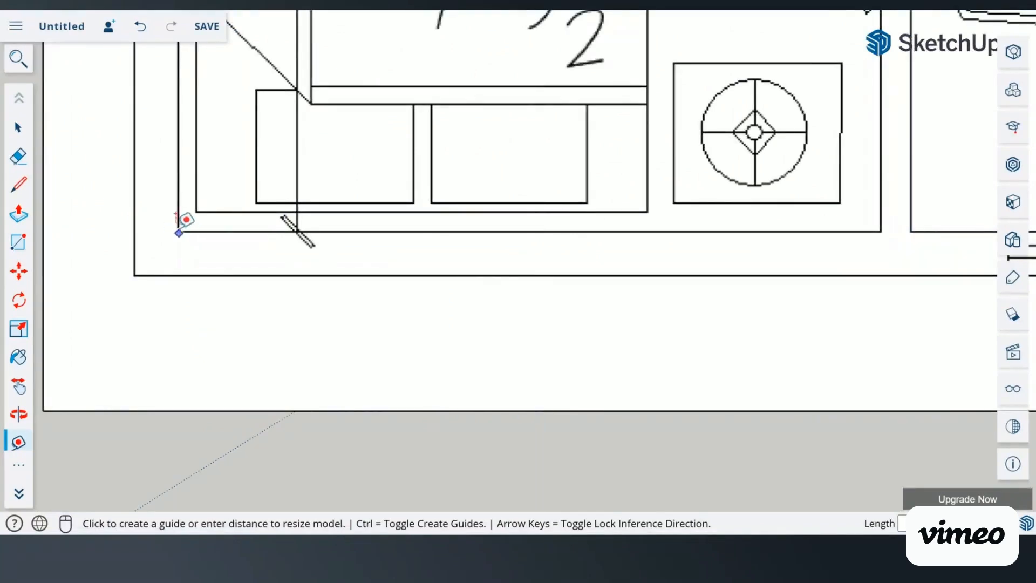
scroll(178, 223, up, 1)
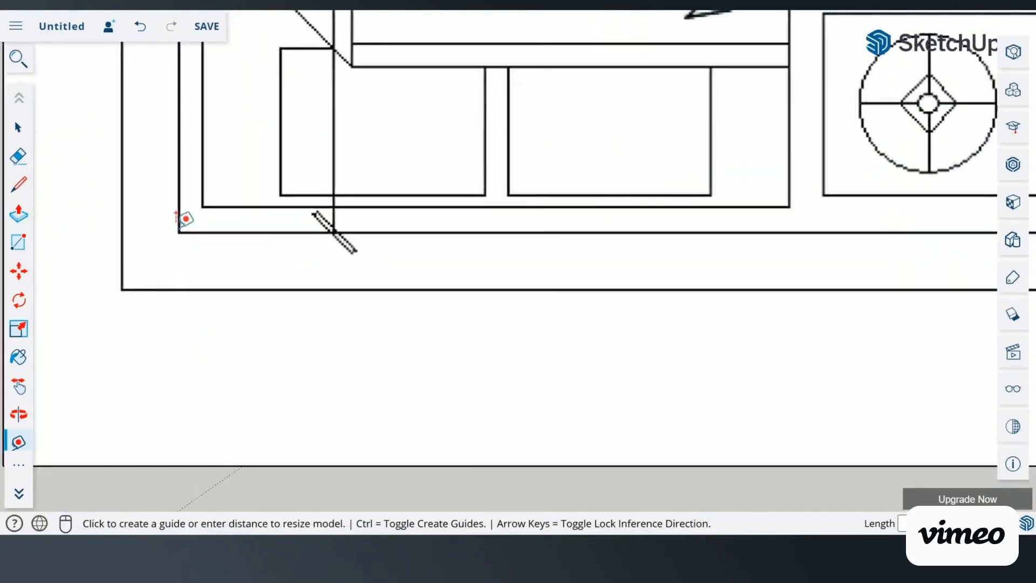
click(176, 234)
scroll(561, 225, down, 1)
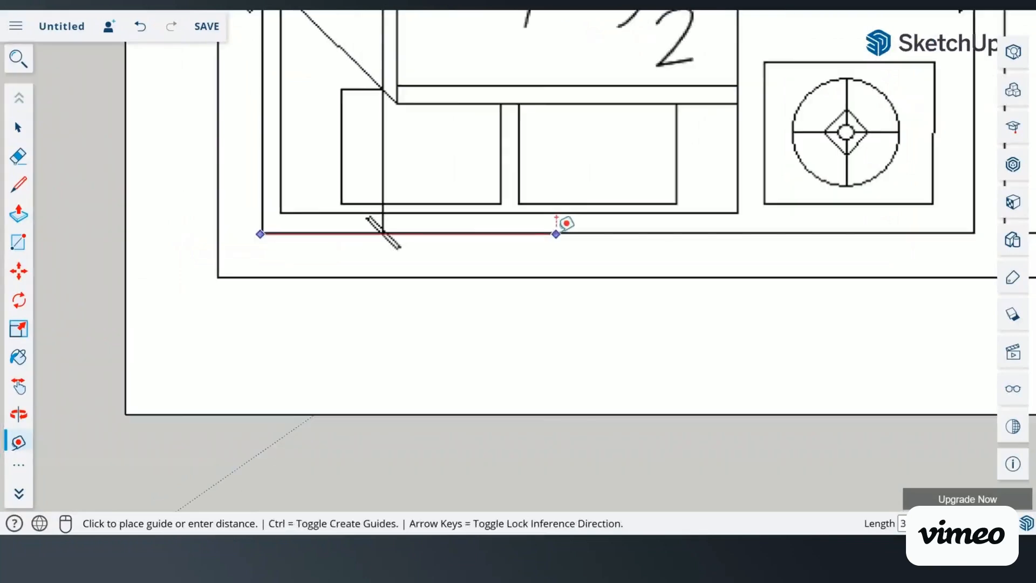
scroll(683, 226, down, 1)
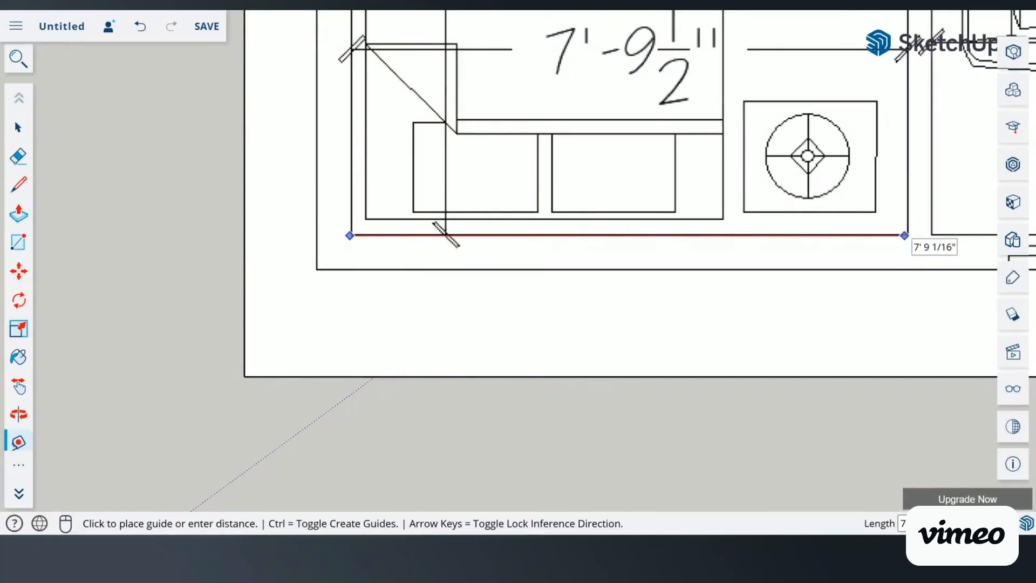
scroll(904, 236, up, 1)
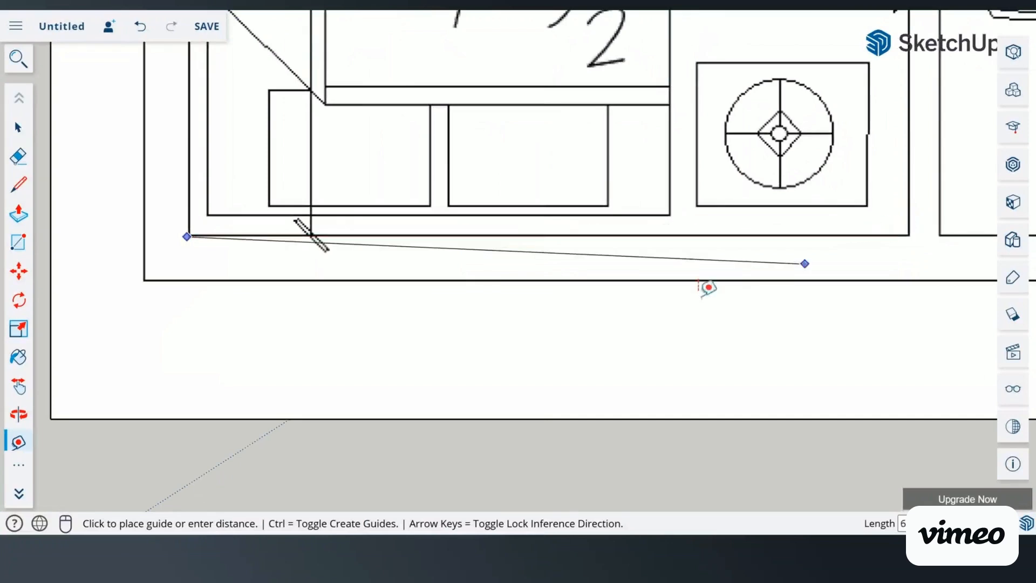
scroll(324, 273, up, 1)
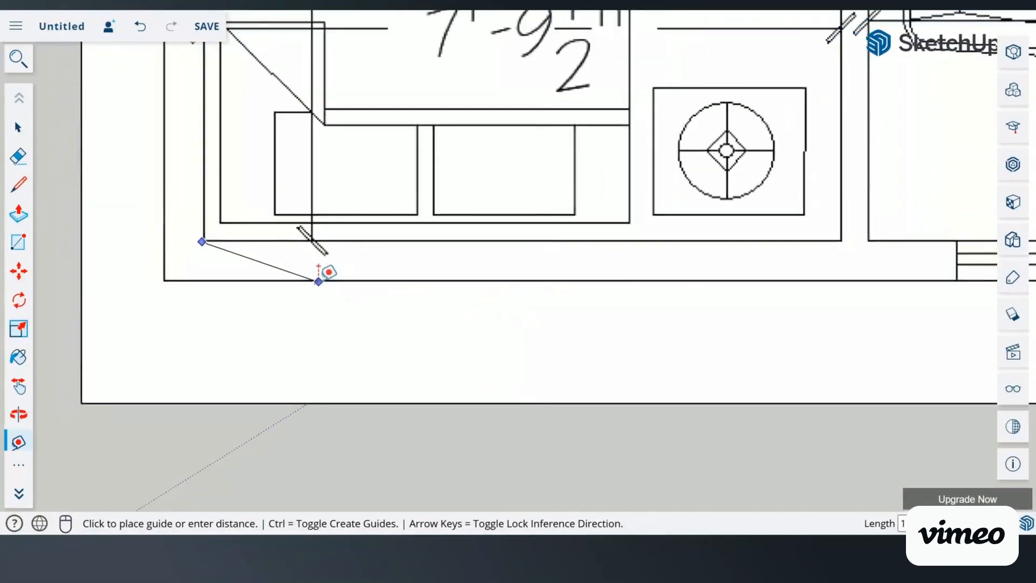
scroll(254, 277, down, 3)
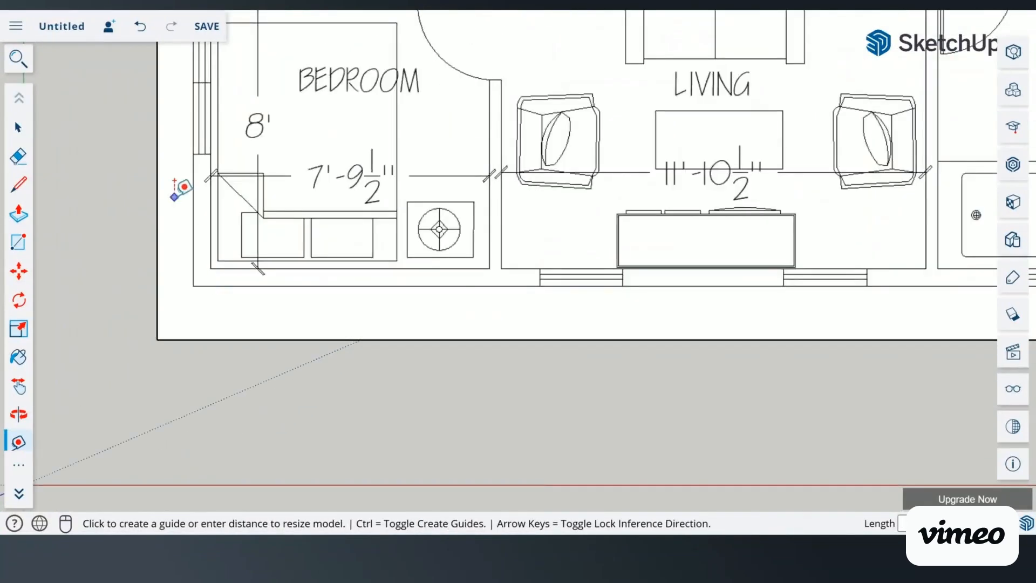
Step: Measure the smaller bedroom's inner height along its outer wall from the lower corner and resize the model to make it 8'
scroll(179, 162, down, 2)
scroll(185, 54, down, 2)
scroll(187, 37, up, 2)
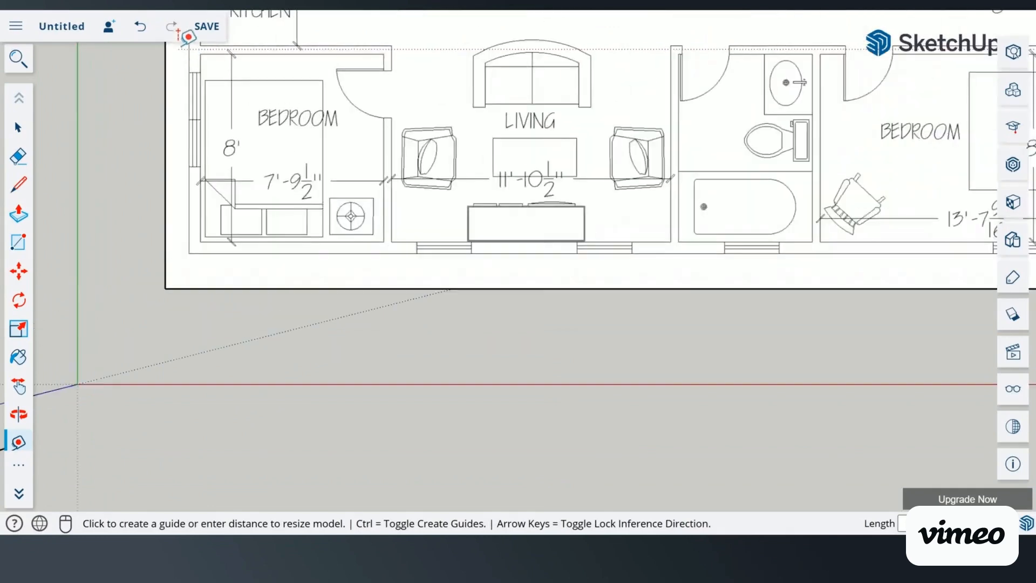
scroll(198, 40, up, 2)
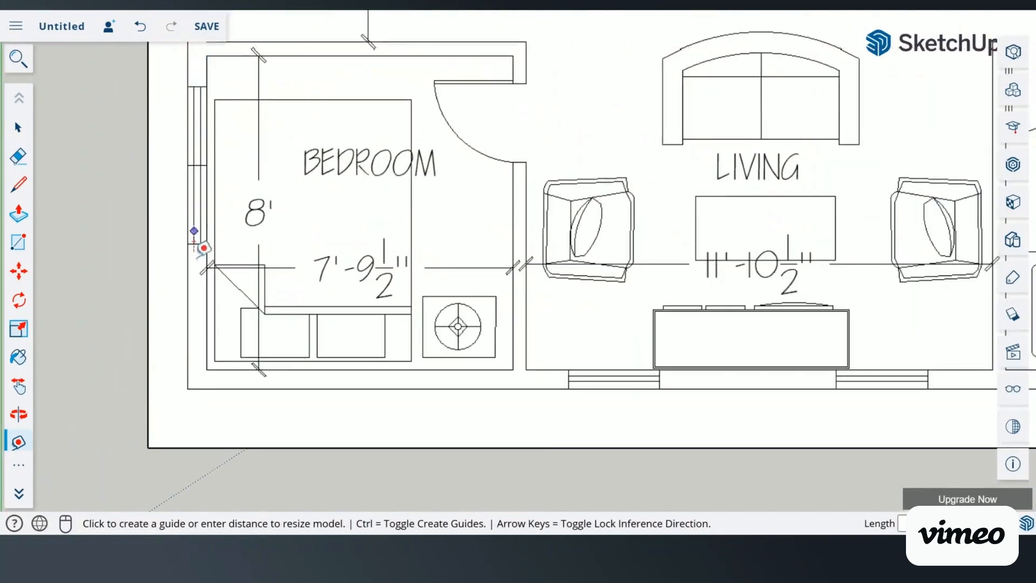
scroll(204, 381, up, 5)
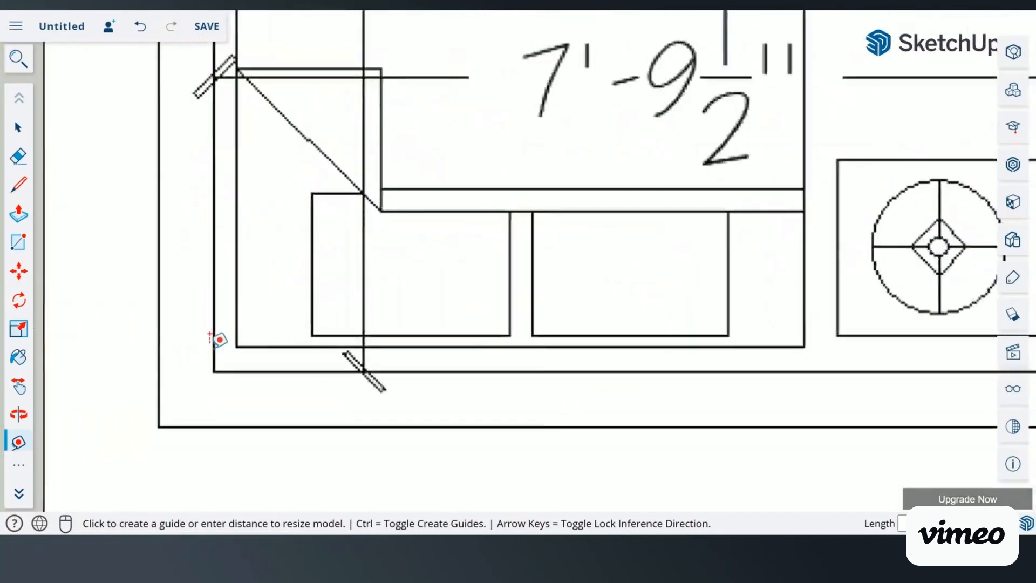
scroll(212, 338, up, 3)
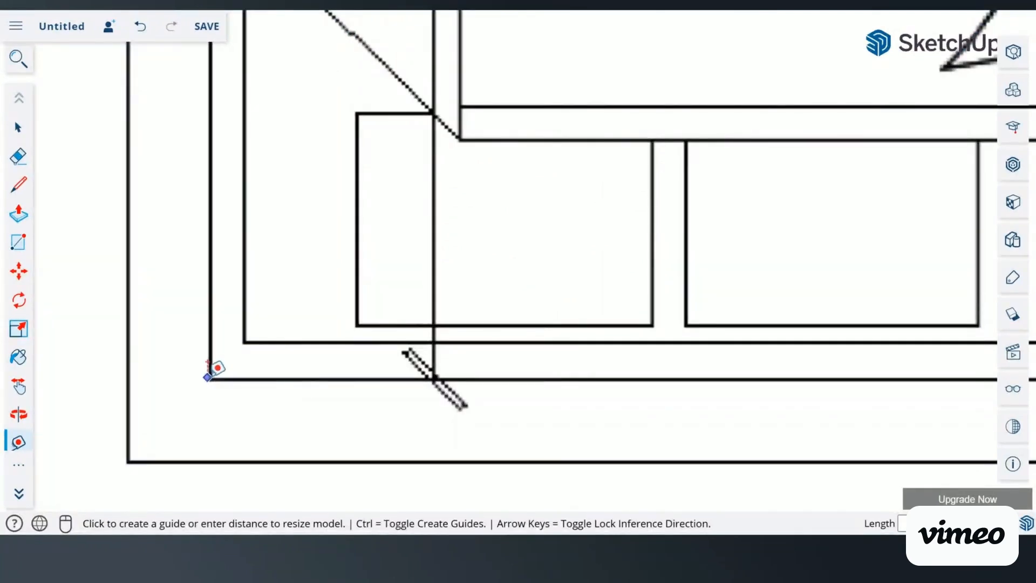
scroll(209, 375, up, 2)
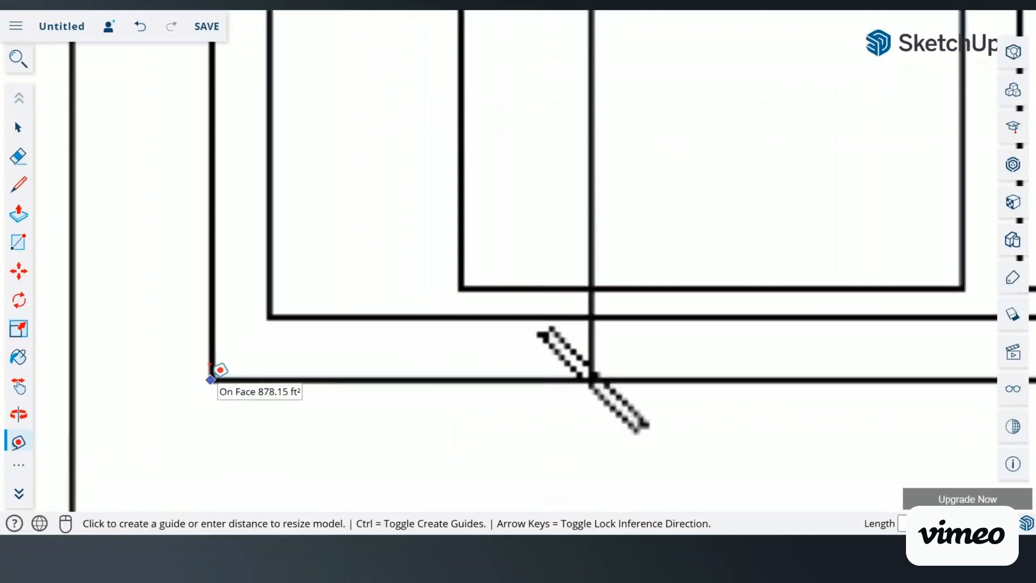
click(210, 379)
scroll(216, 346, down, 3)
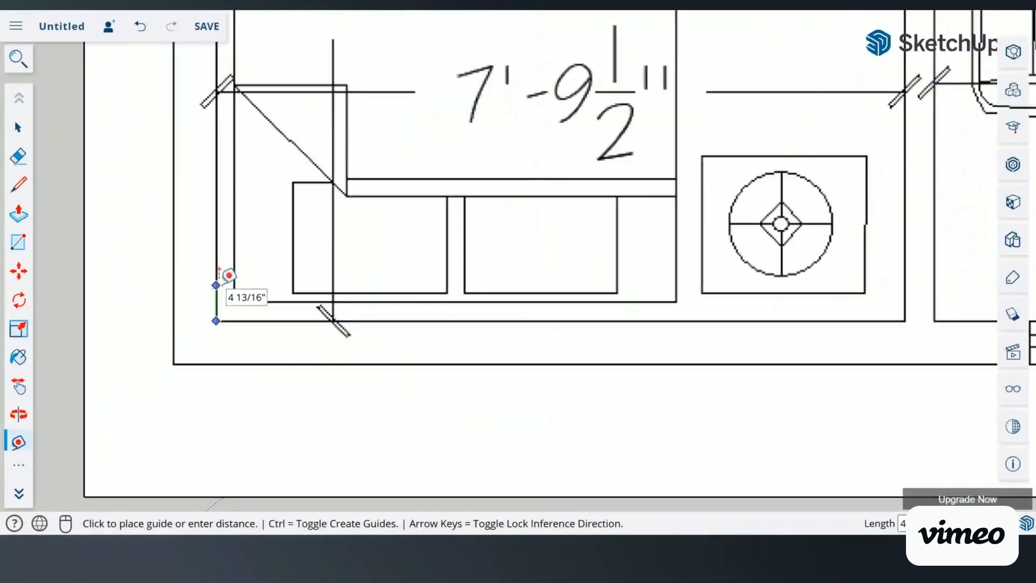
scroll(229, 276, down, 5)
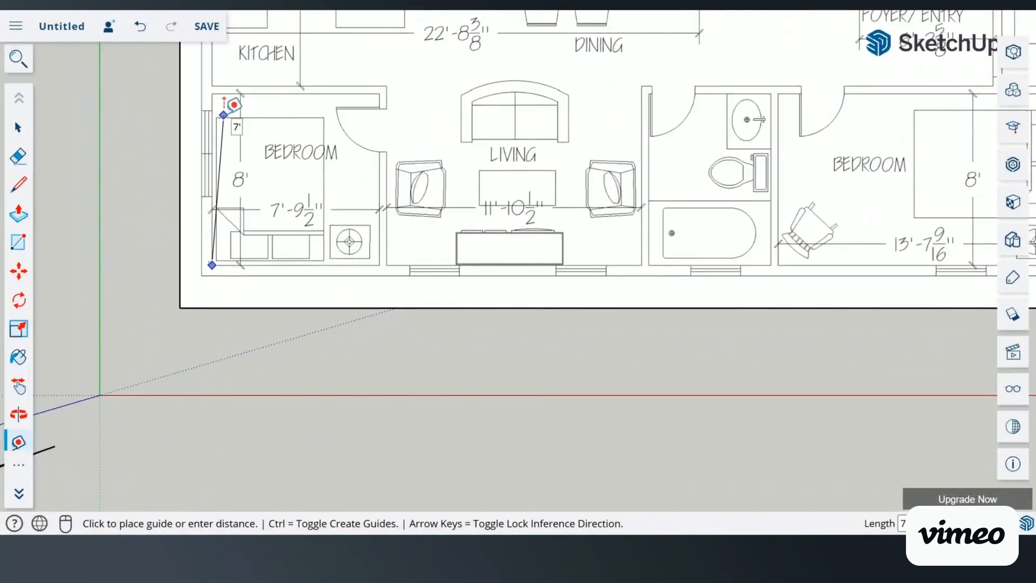
scroll(233, 105, up, 5)
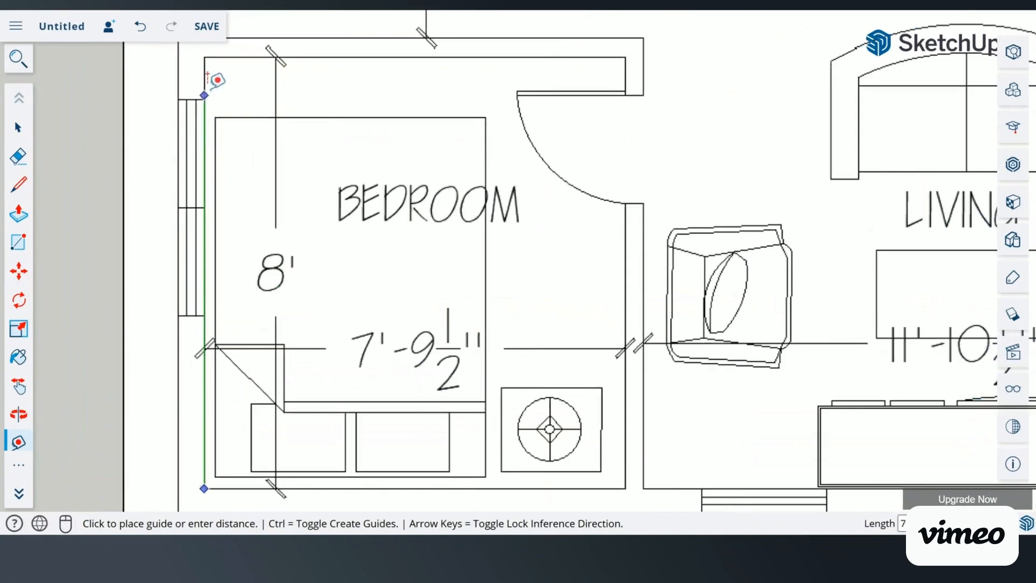
scroll(213, 46, up, 3)
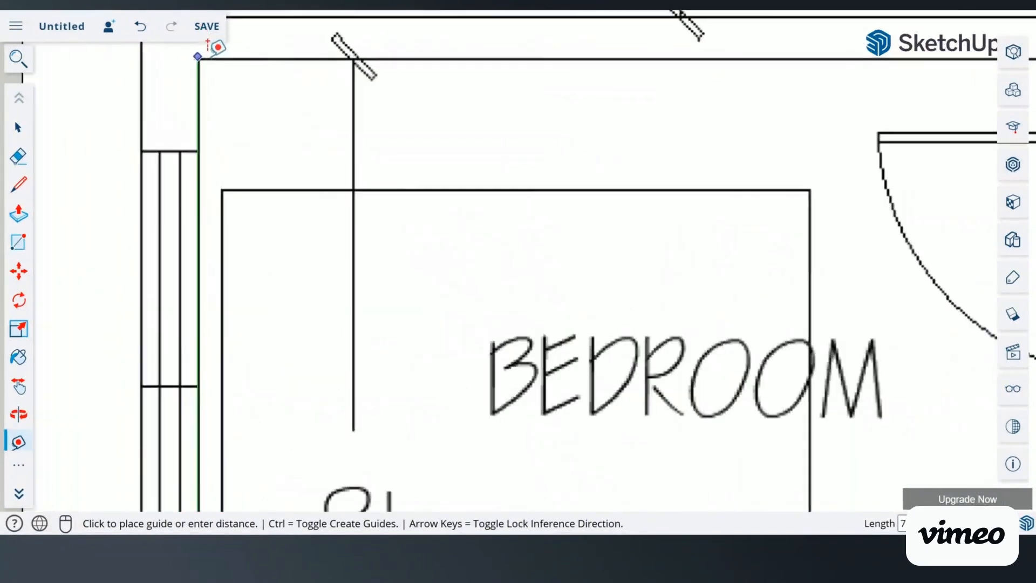
scroll(212, 47, up, 4)
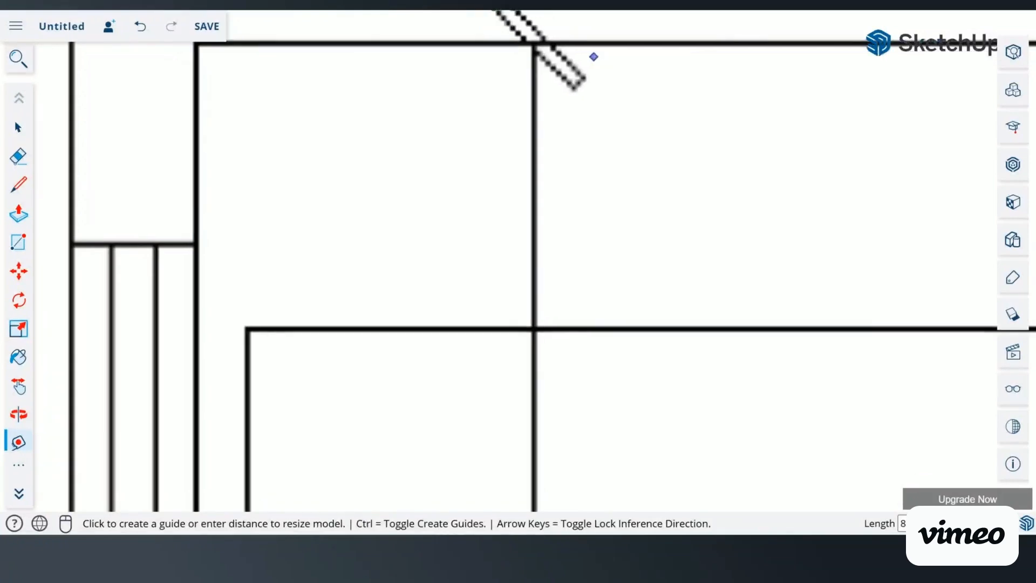
scroll(578, 127, down, 2)
scroll(572, 132, down, 6)
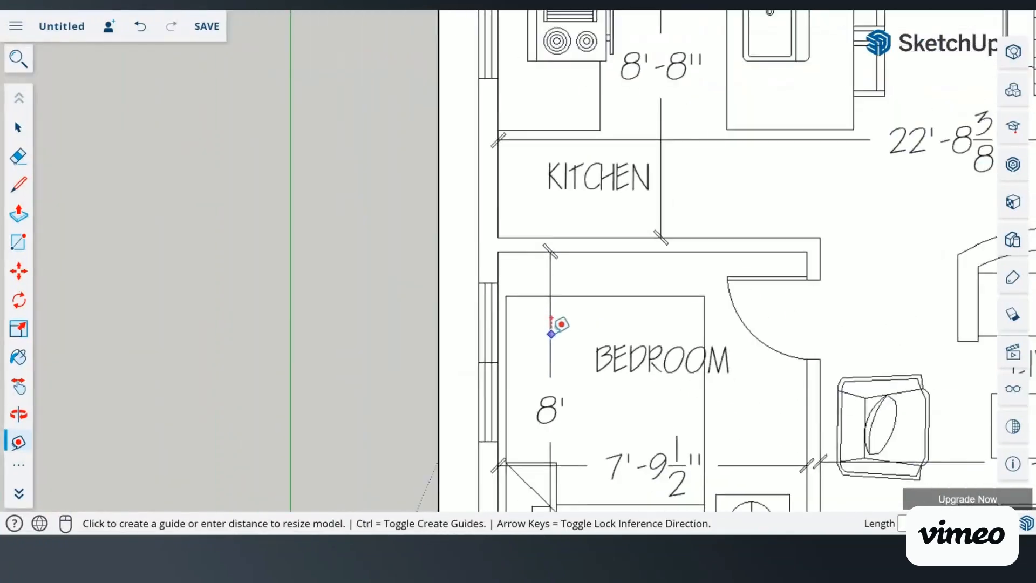
scroll(589, 451, up, 5)
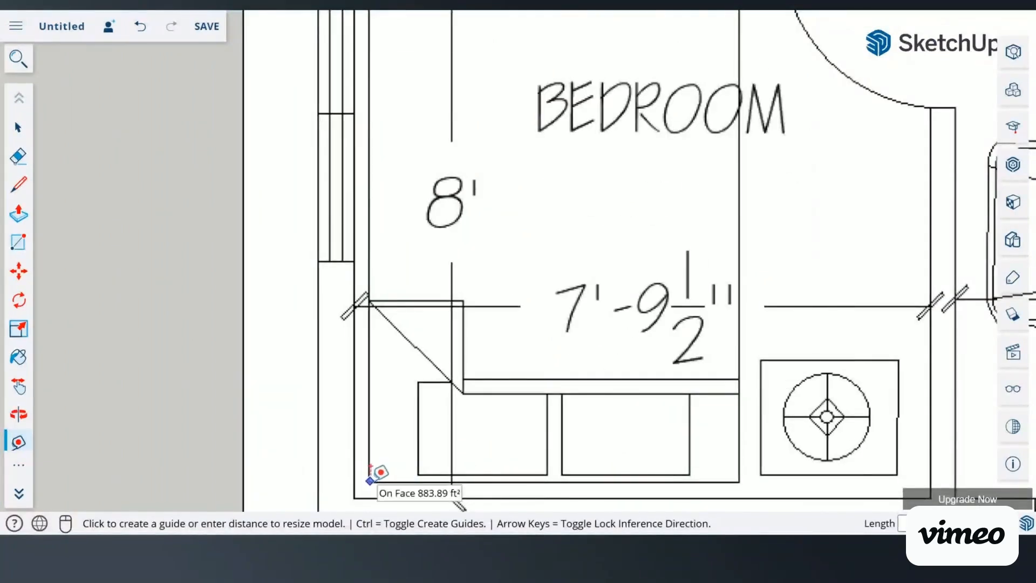
scroll(370, 479, up, 5)
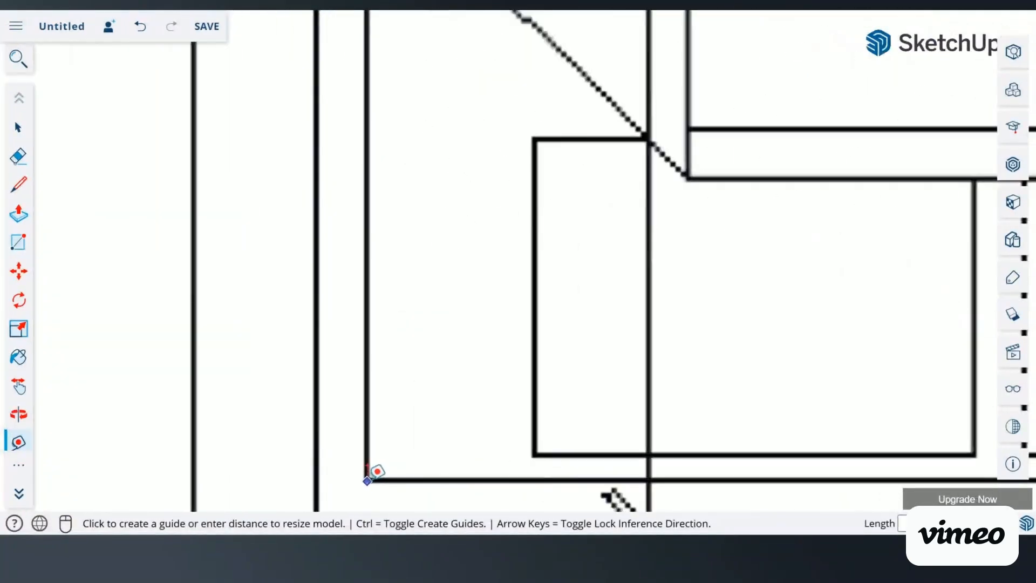
click(368, 479)
scroll(364, 475, down, 4)
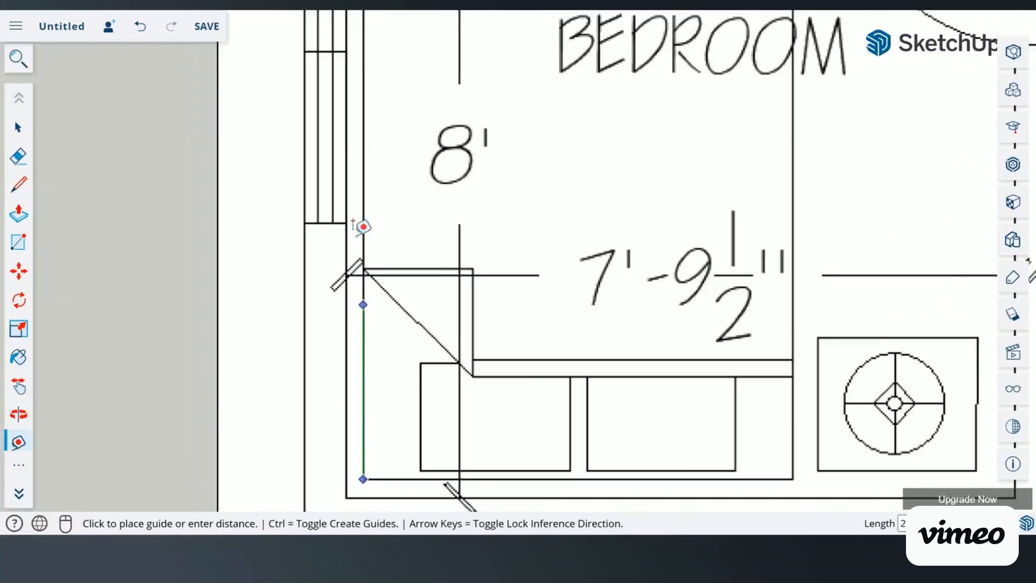
scroll(365, 227, down, 5)
scroll(367, 78, up, 2)
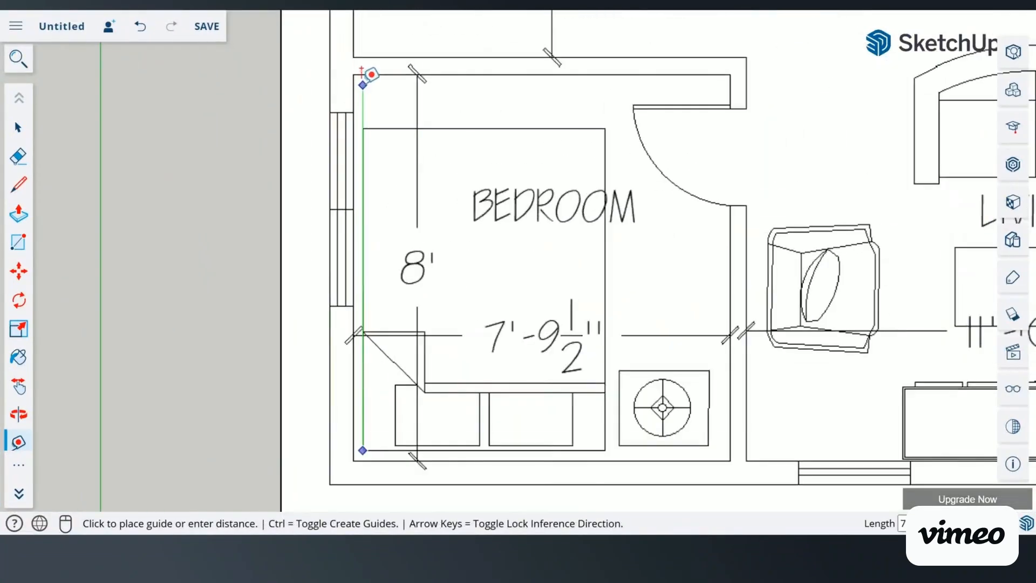
click(360, 54)
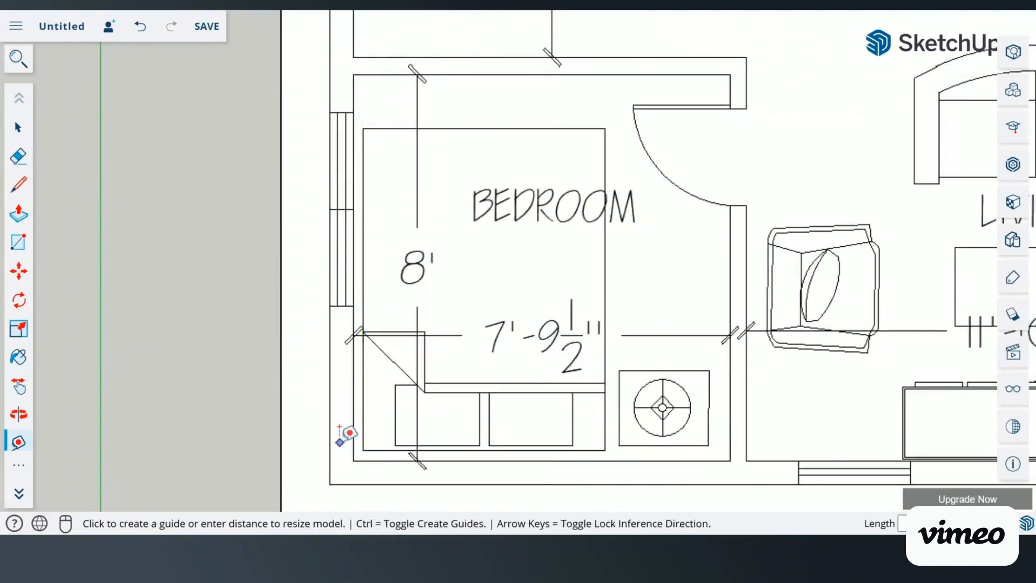
Step: Measure the smaller bedroom's inner height from its lower outer corner to the upper corner with the Tape Measure
scroll(348, 442, up, 5)
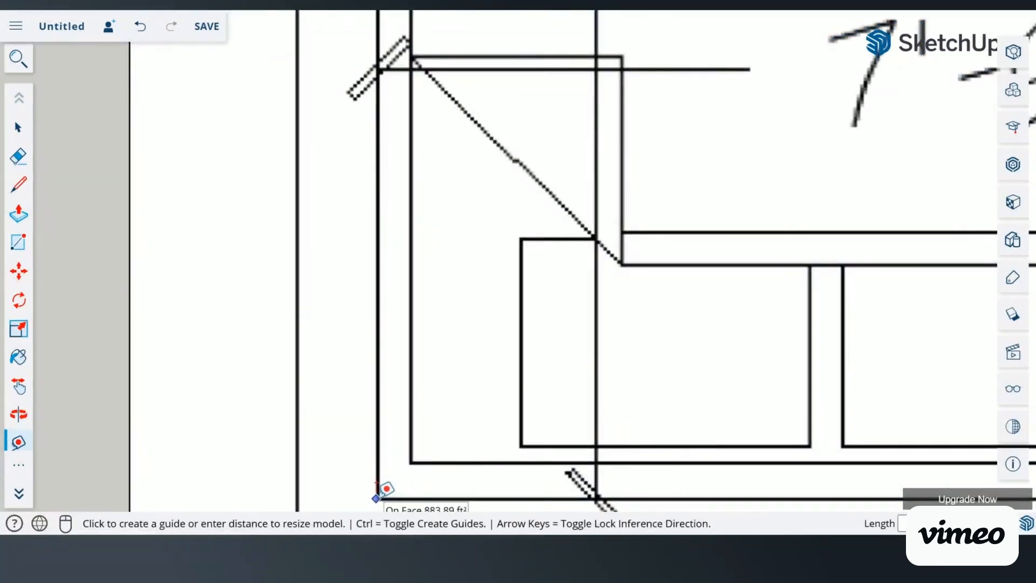
click(376, 496)
scroll(343, 313, down, 3)
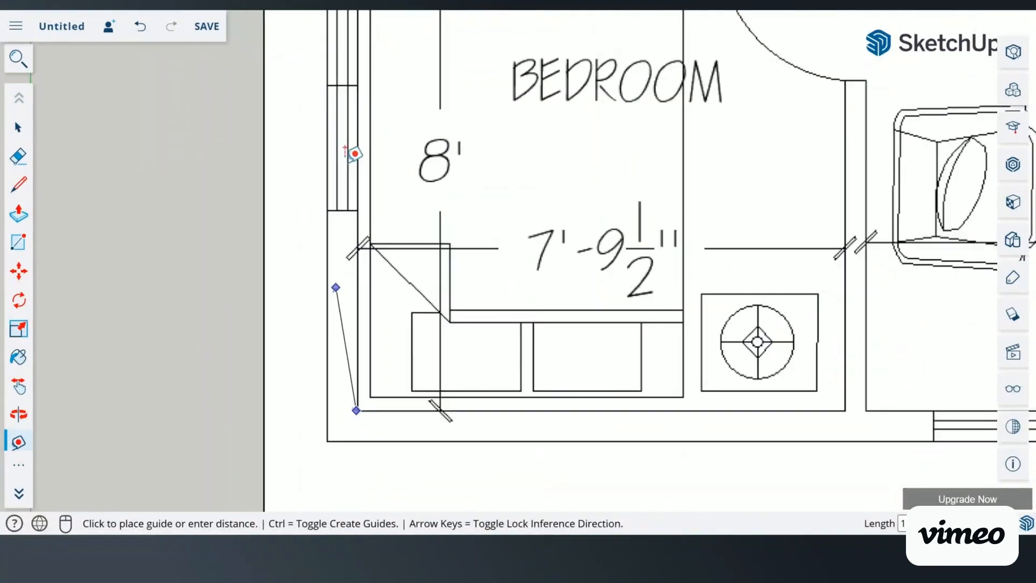
scroll(355, 154, down, 2)
scroll(354, 146, down, 3)
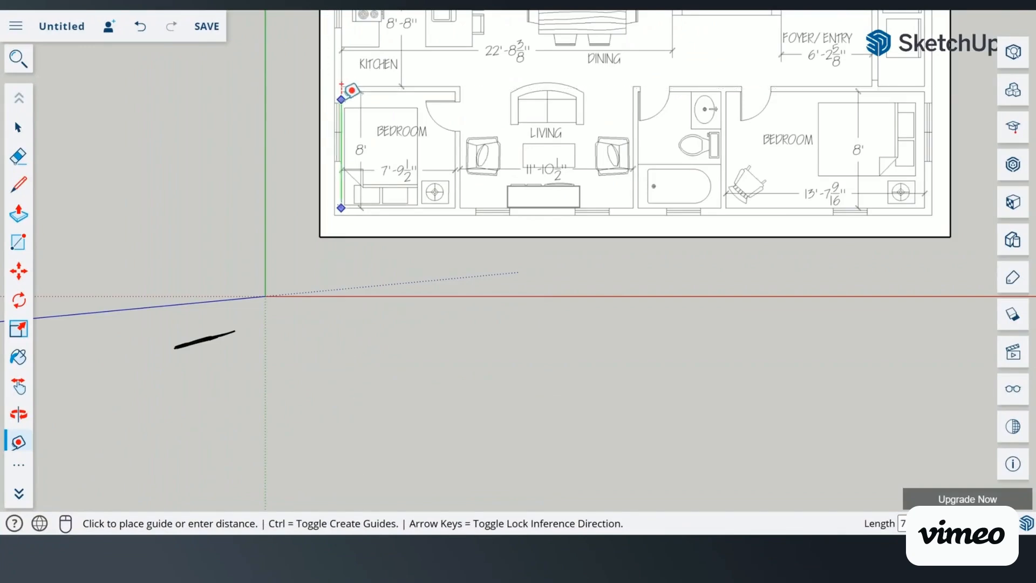
scroll(351, 89, up, 5)
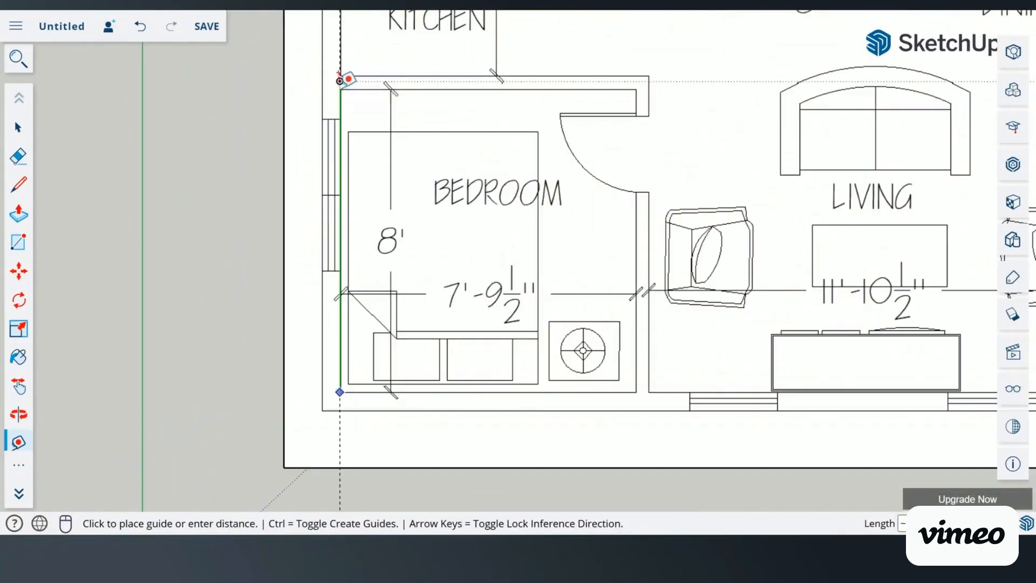
scroll(349, 79, up, 3)
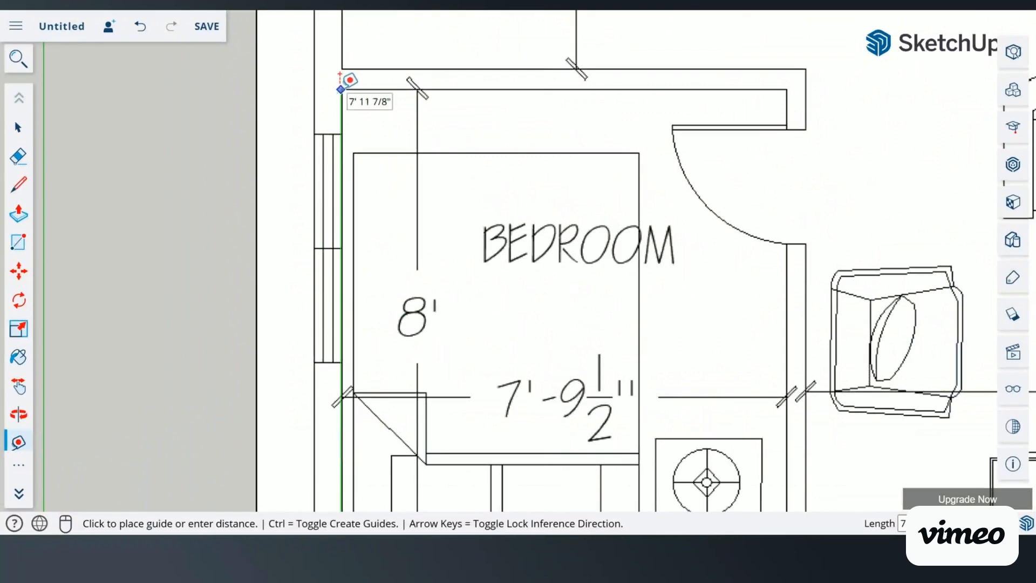
click(349, 80)
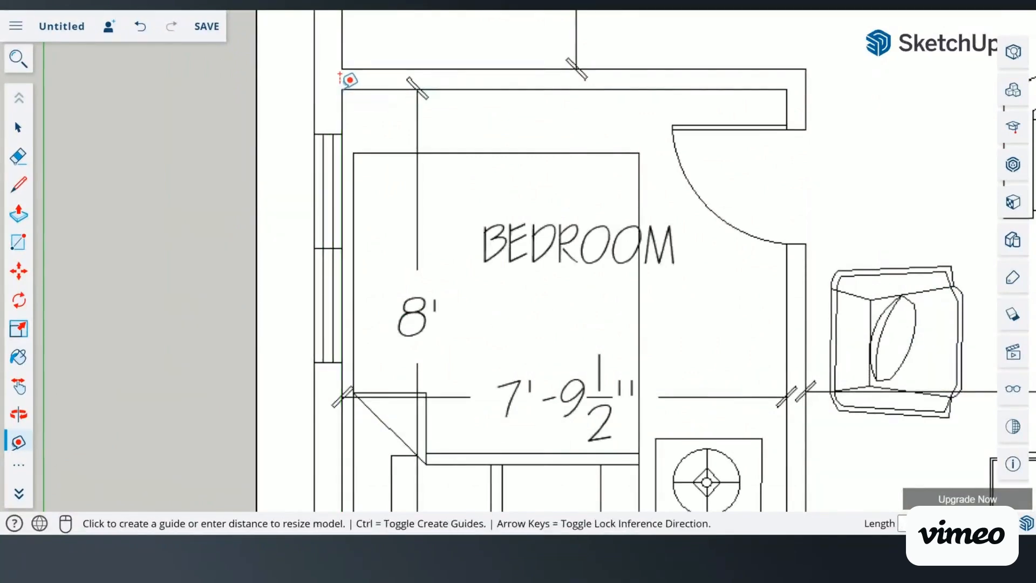
Step: Select the floor plan's image face and make it a group
scroll(352, 88, down, 3)
scroll(451, 164, down, 5)
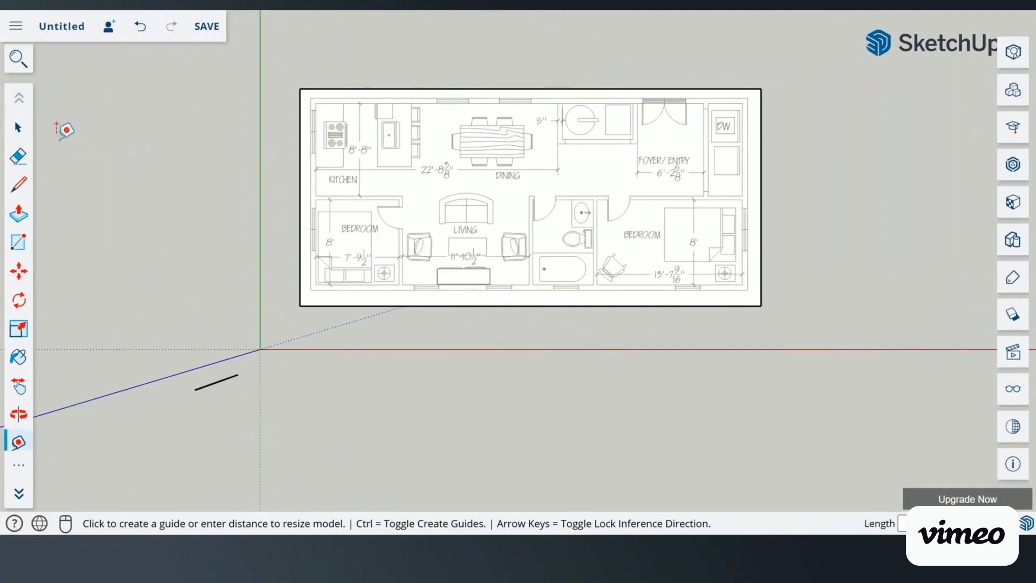
click(15, 135)
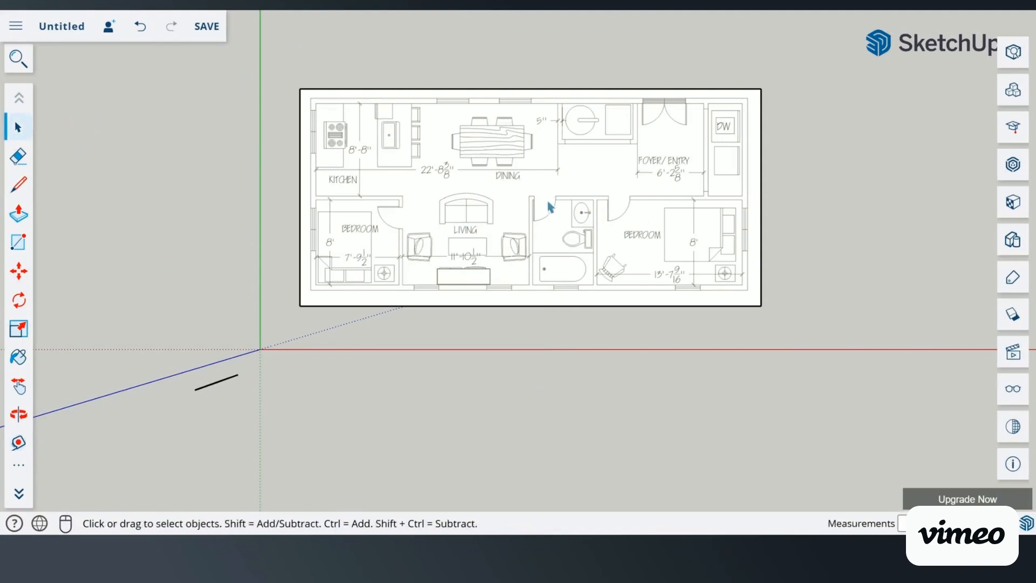
click(543, 184)
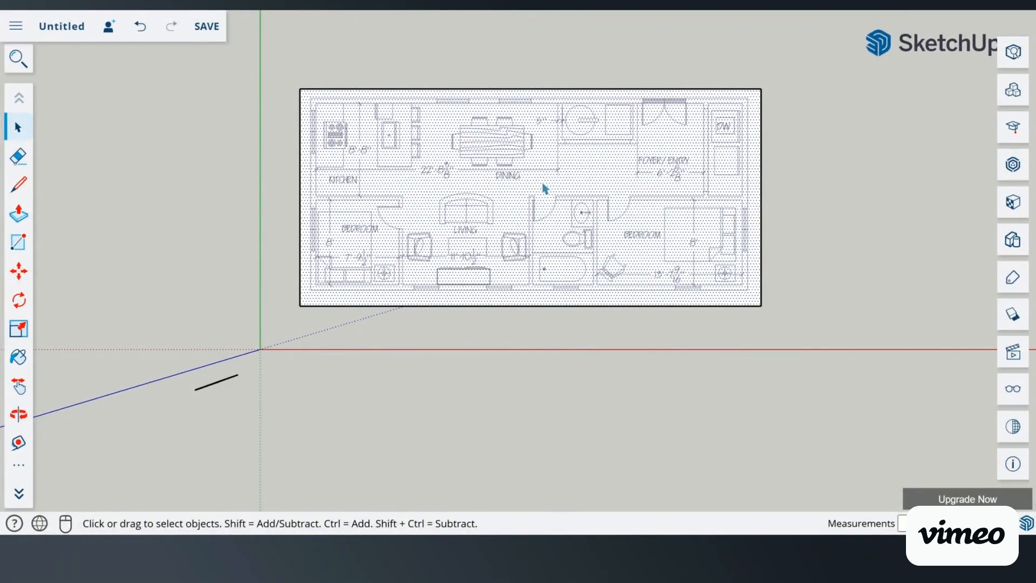
right_click(543, 188)
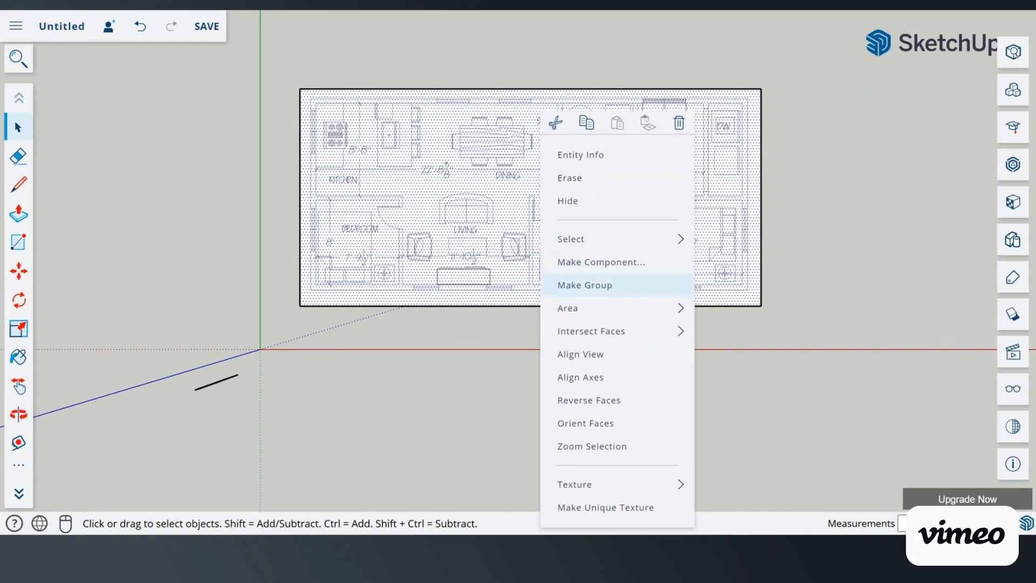
click(594, 287)
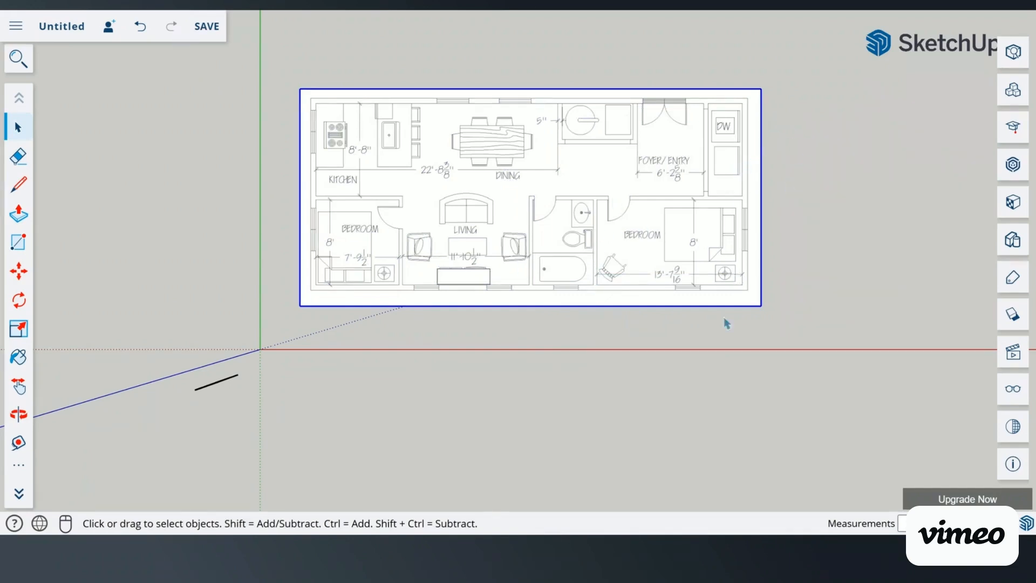
click(834, 226)
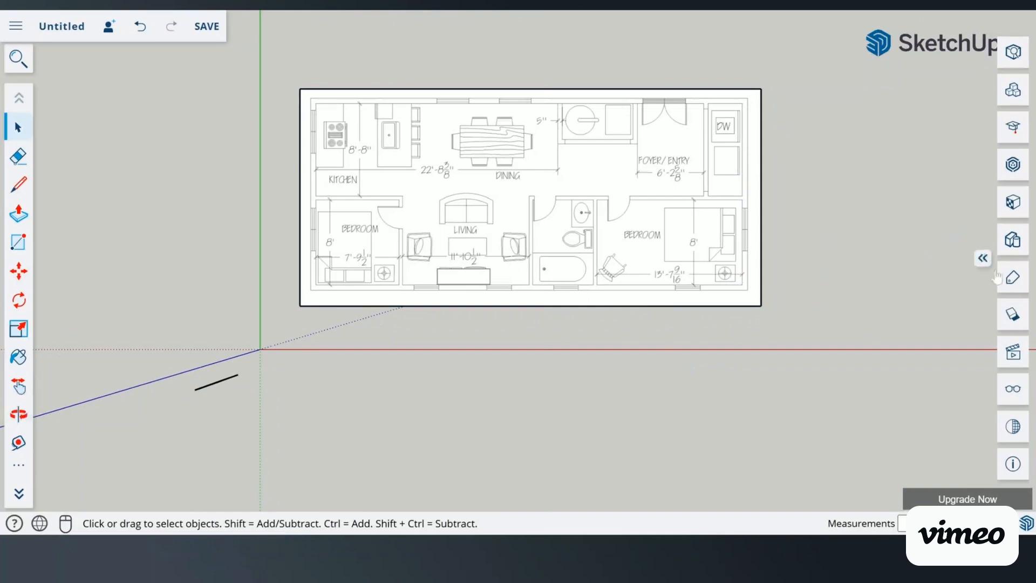
Step: Show the grouped floor plan in the Iso standard view
click(1012, 353)
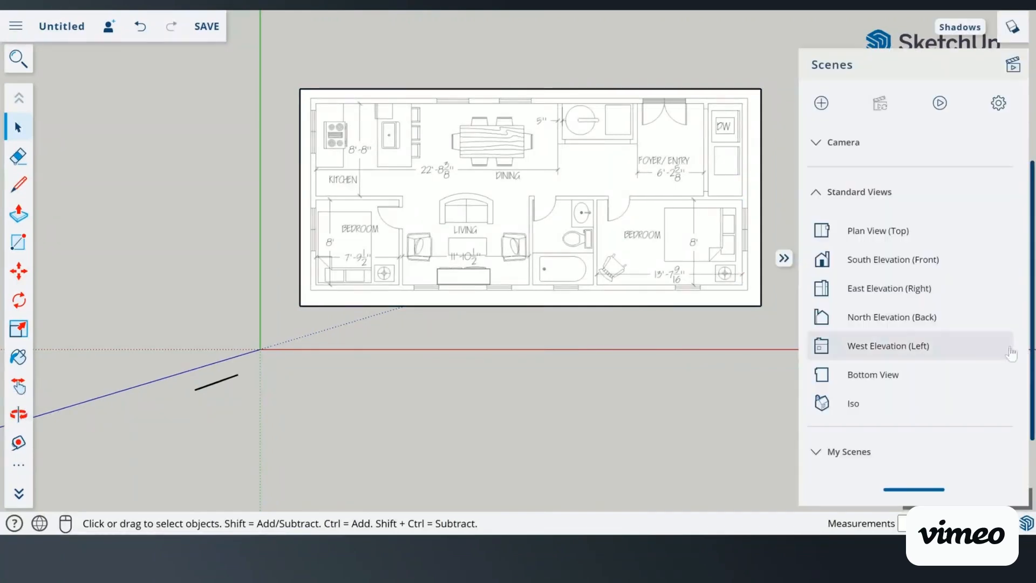
click(873, 404)
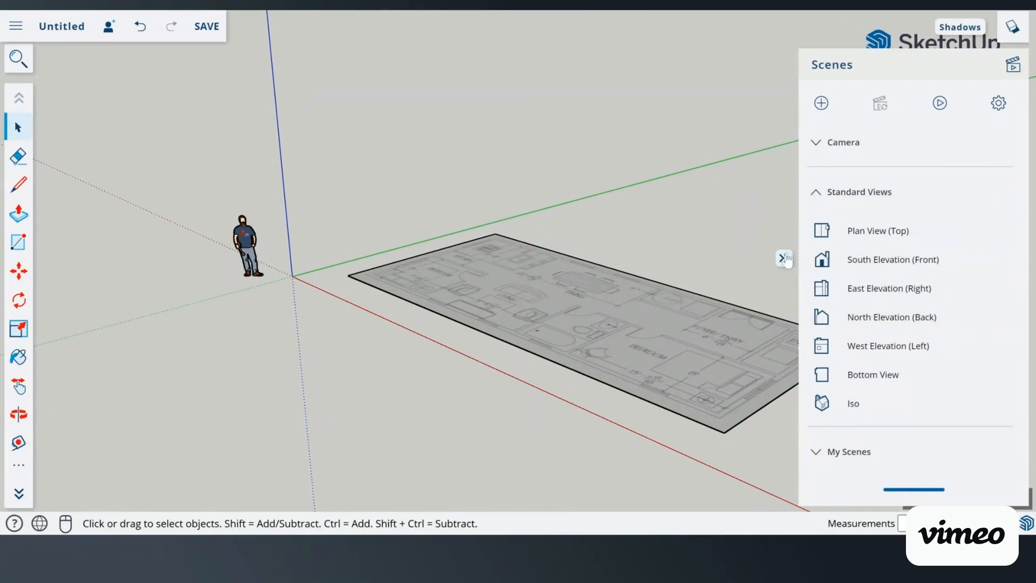
click(784, 259)
scroll(482, 293, up, 4)
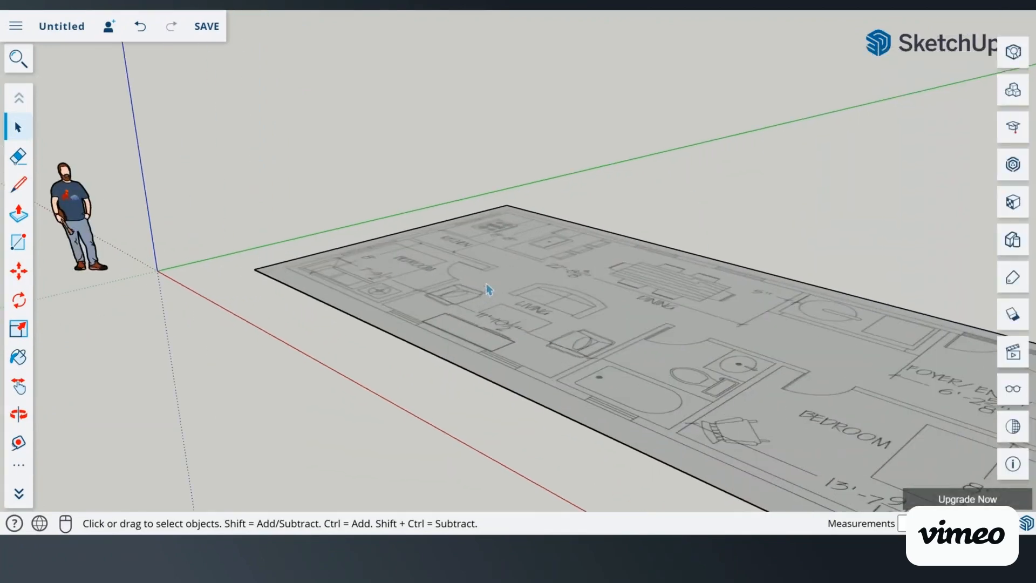
Step: Open the floor plan group for editing, exit it and re-enter it to view its contents
double_click(578, 319)
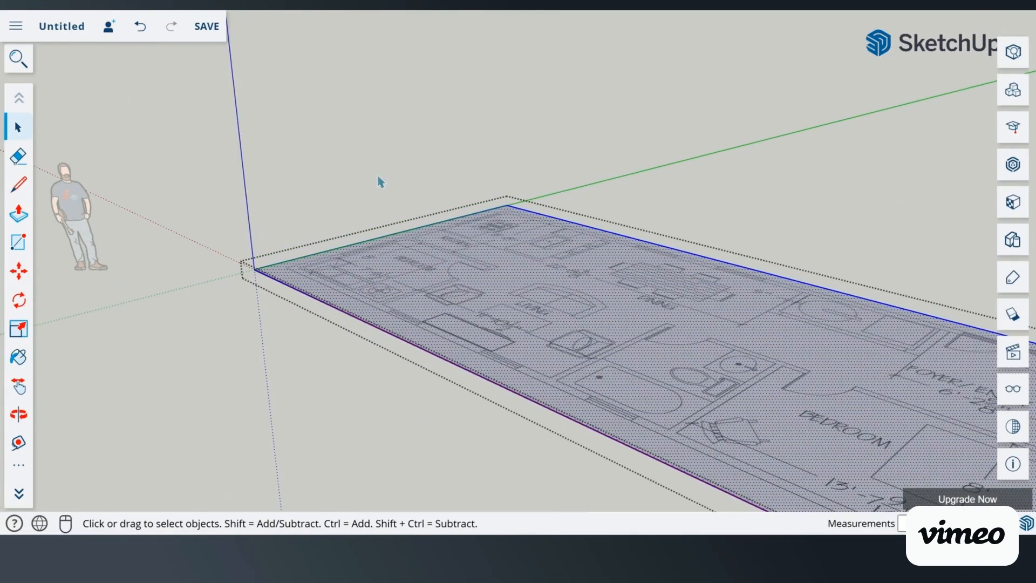
click(571, 147)
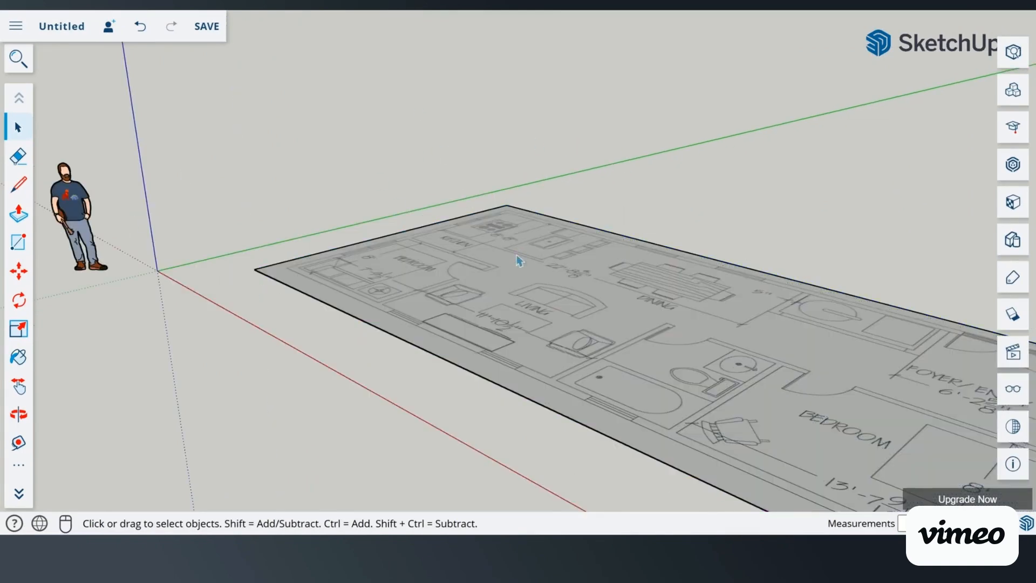
double_click(511, 270)
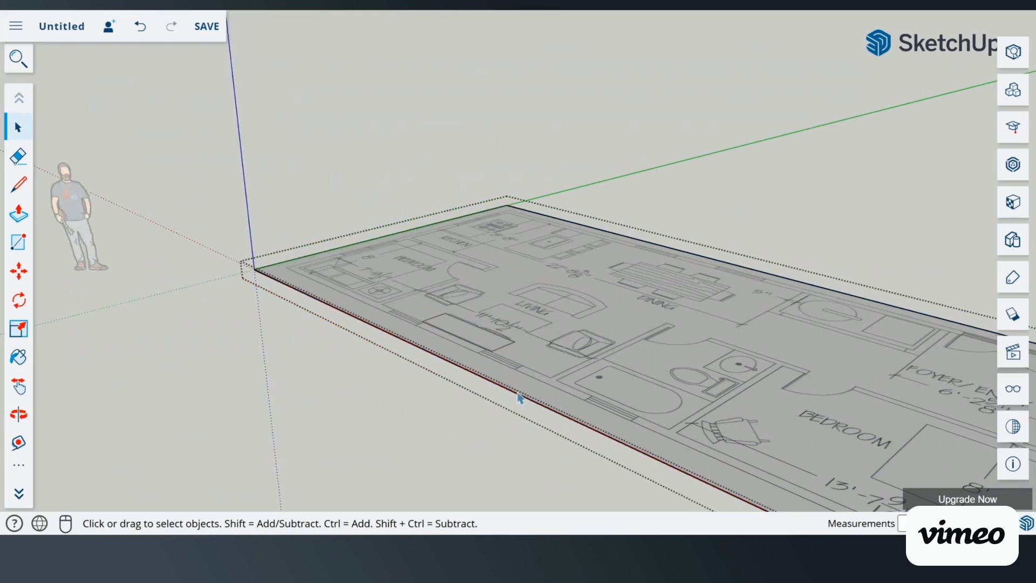
scroll(397, 263, up, 2)
scroll(399, 265, up, 1)
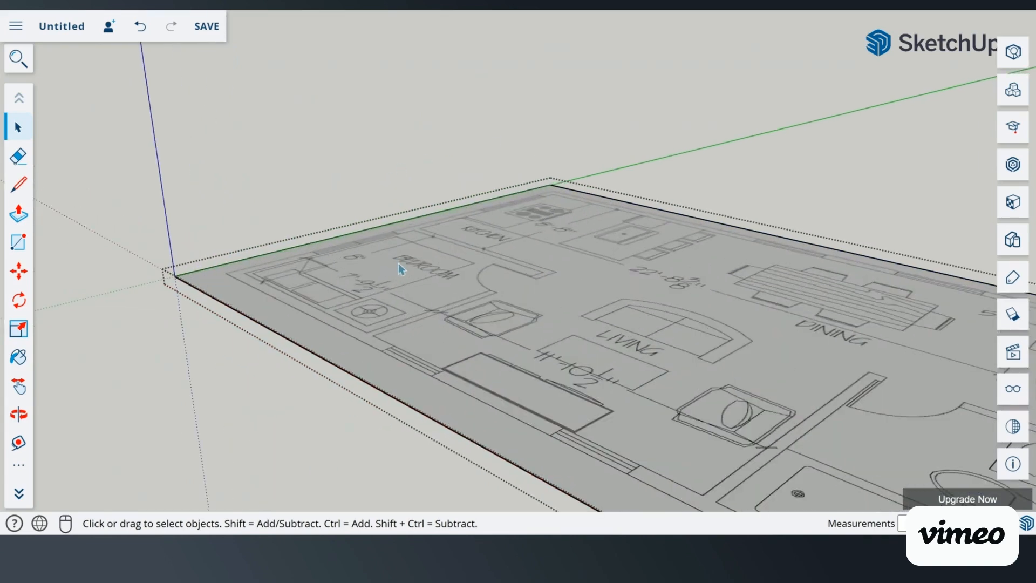
scroll(397, 277, up, 1)
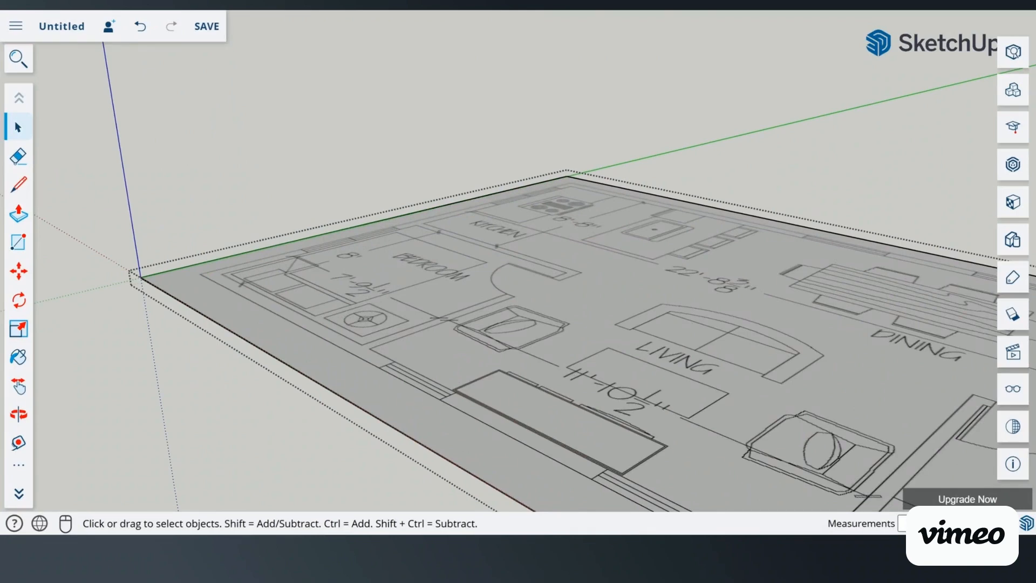
click(20, 185)
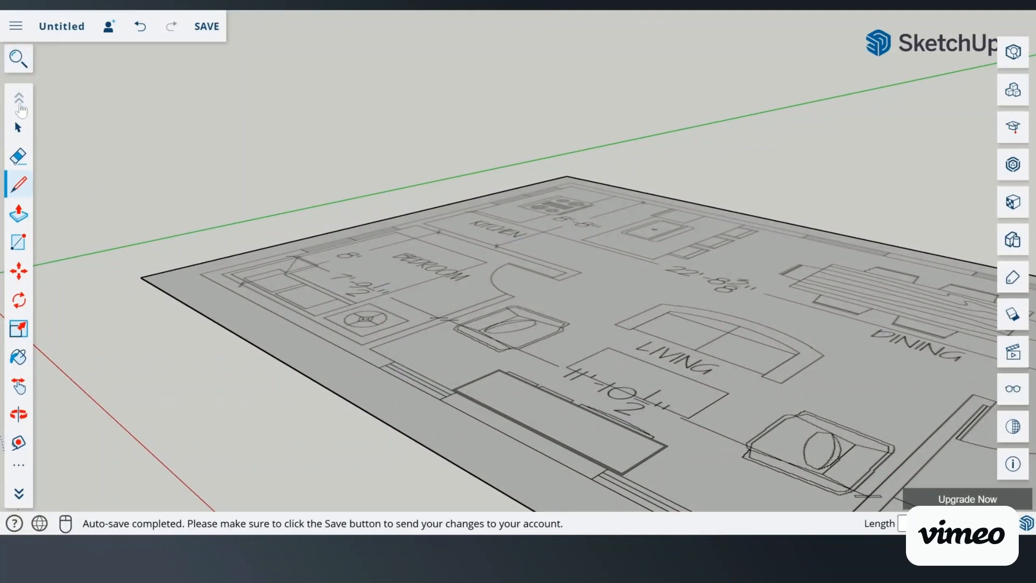
scroll(345, 322, up, 2)
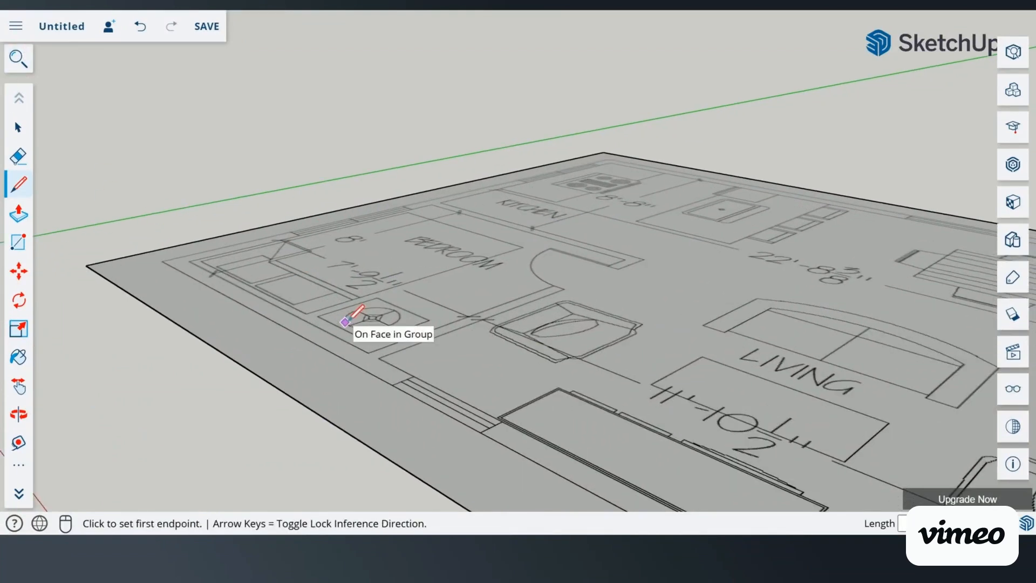
scroll(345, 322, up, 1)
click(18, 128)
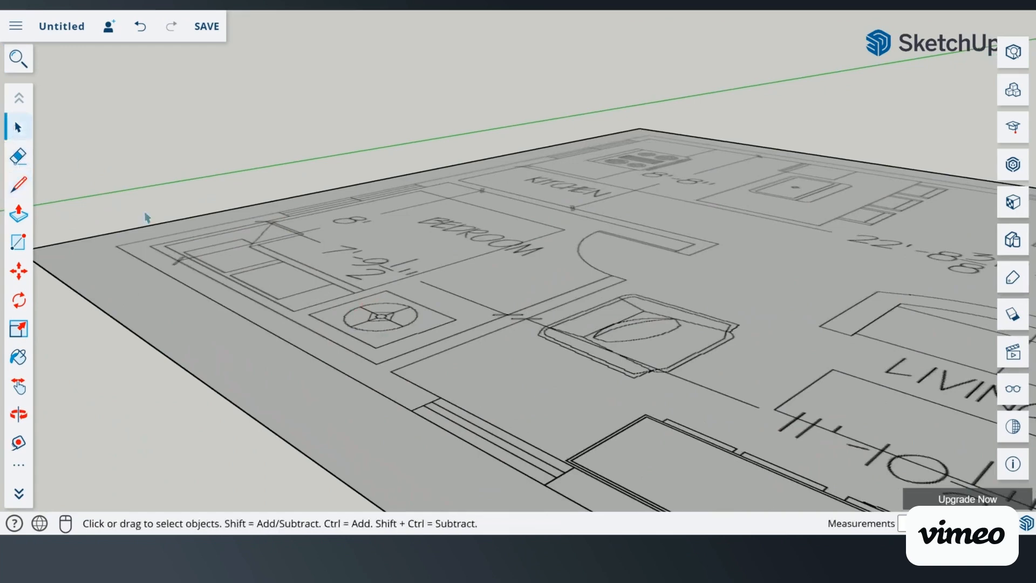
click(203, 290)
click(214, 134)
Step: Draw a line outside the group along the smaller bedroom's lower inner wall, from the outer corner to the partition corner on the red axis
click(21, 194)
scroll(285, 265, up, 2)
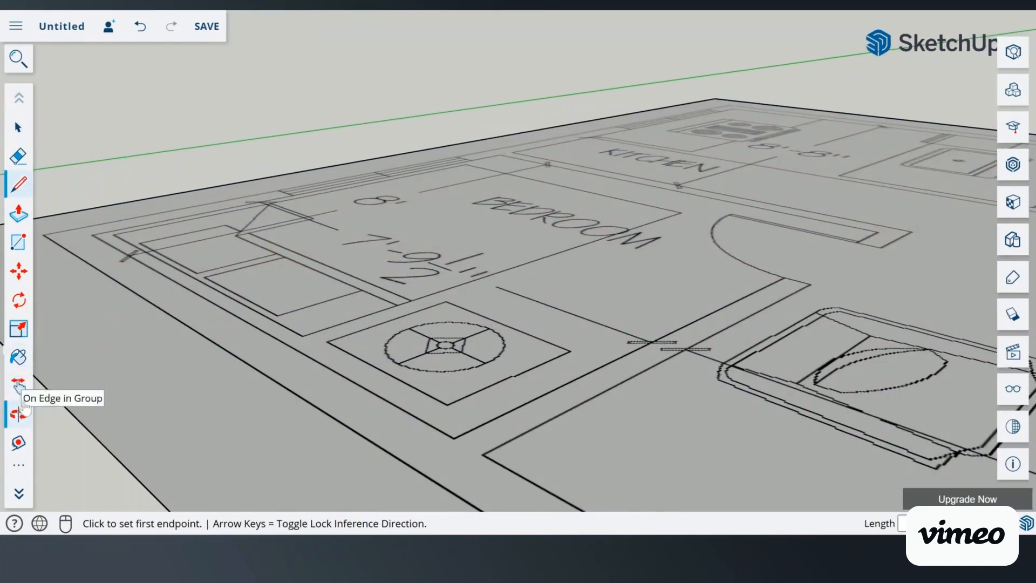
click(23, 420)
drag(145, 351, 181, 359)
scroll(182, 337, down, 5)
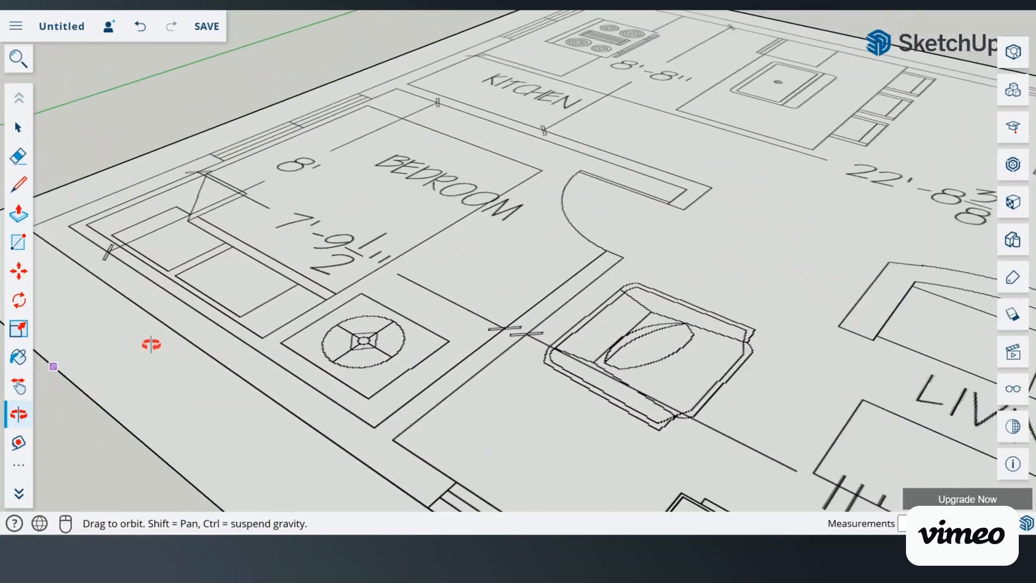
right_click(109, 309)
click(114, 322)
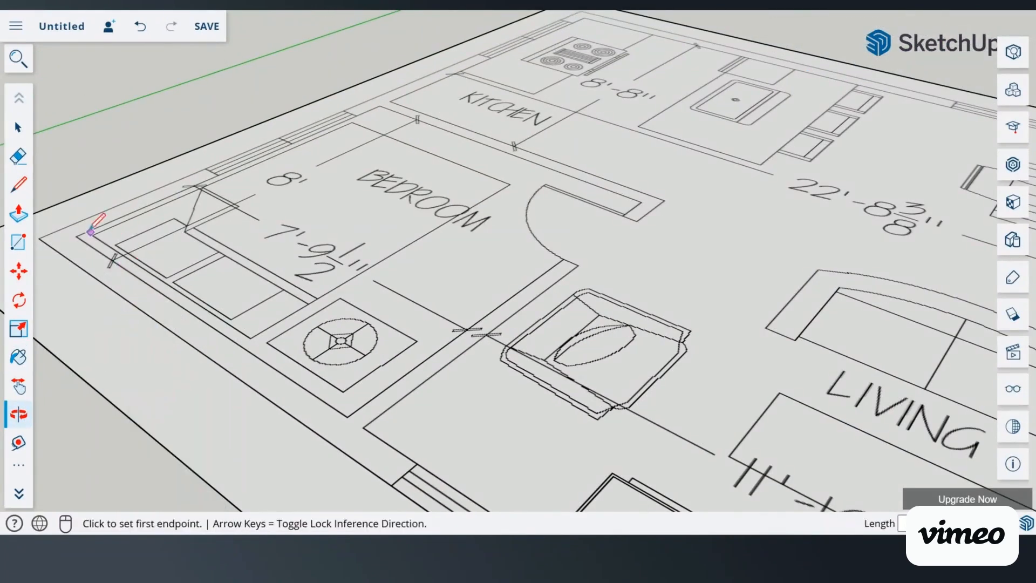
scroll(81, 235, up, 3)
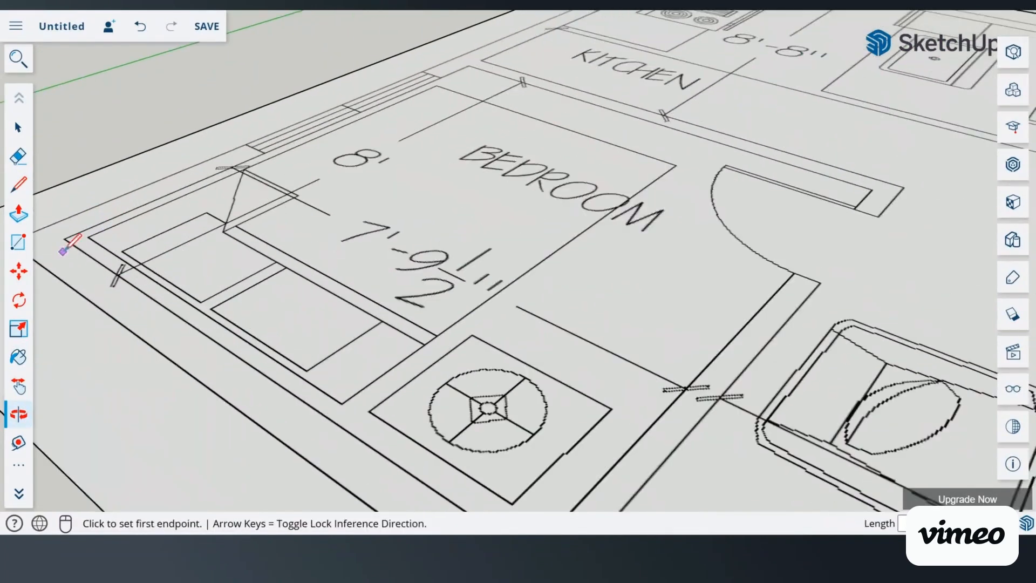
scroll(68, 237, up, 4)
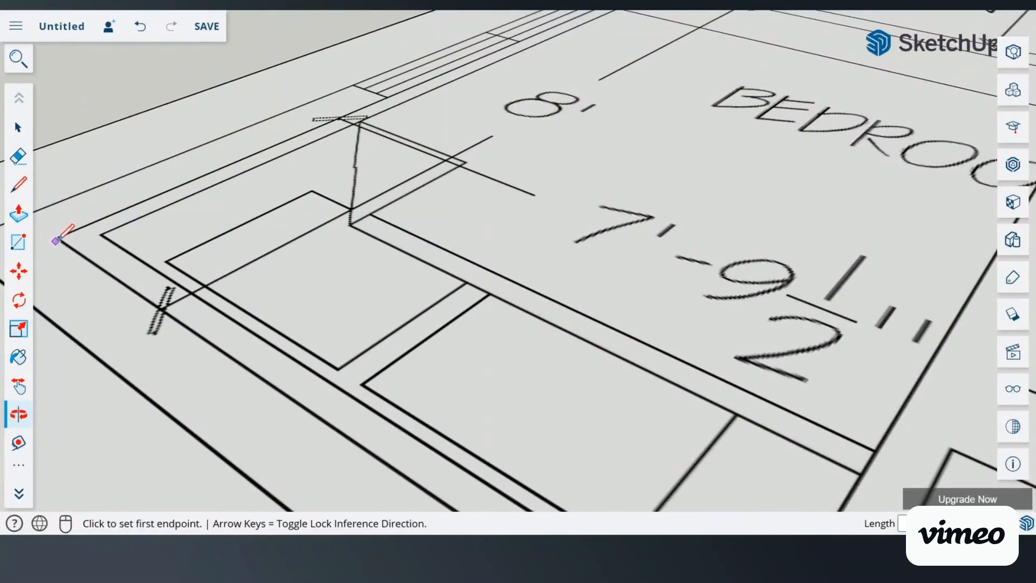
click(56, 236)
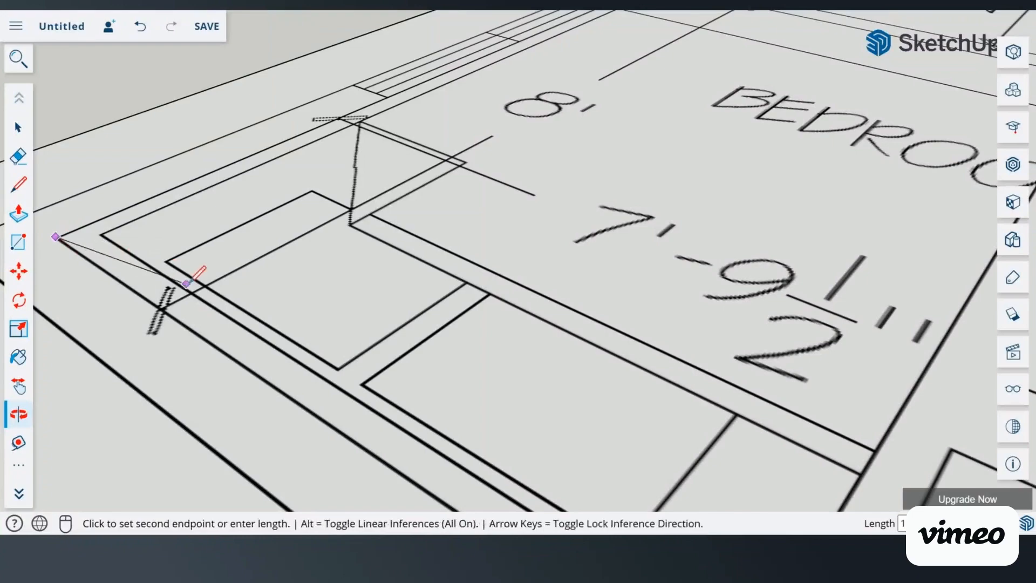
scroll(195, 274, down, 4)
scroll(190, 277, down, 5)
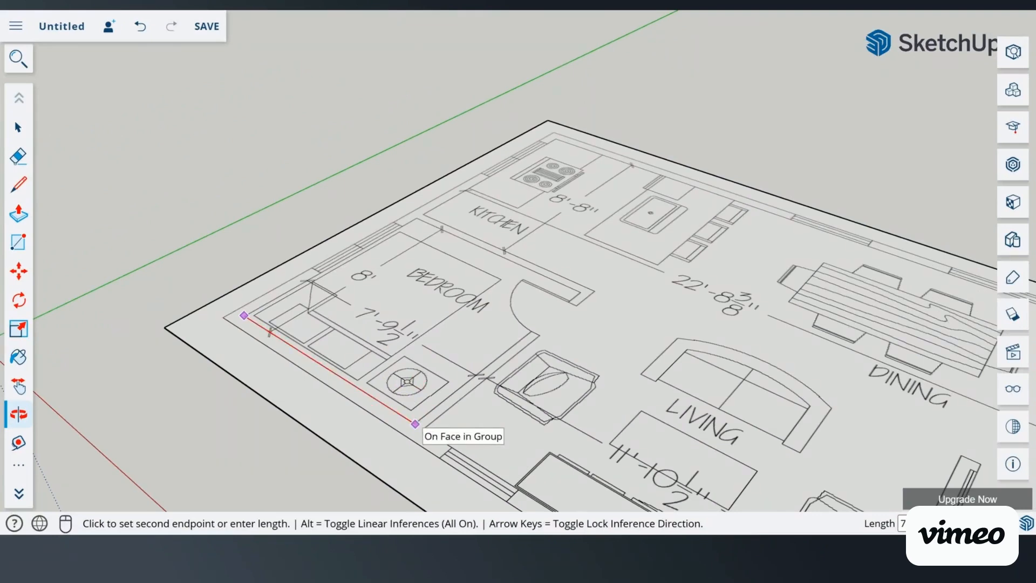
click(414, 423)
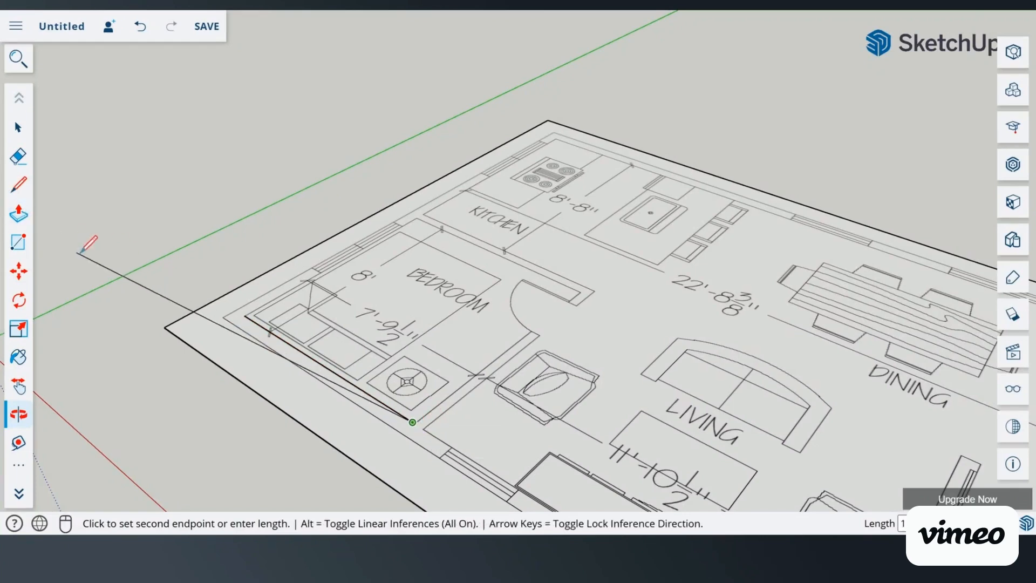
click(246, 317)
Step: Draw a line on the green axis from the smaller bedroom's outer inner-wall corner to the kitchen's inner corner
scroll(263, 298, up, 4)
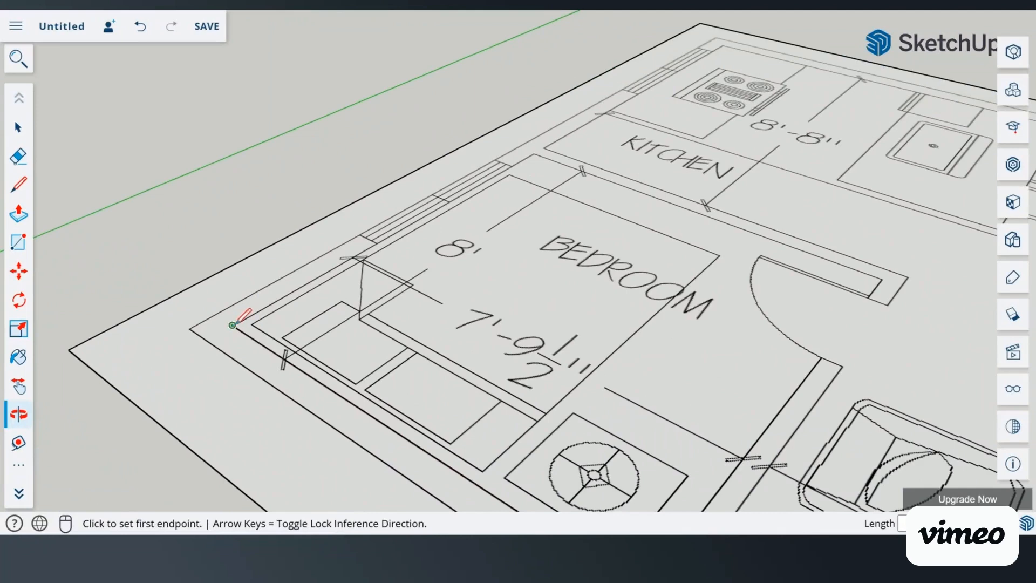
click(233, 325)
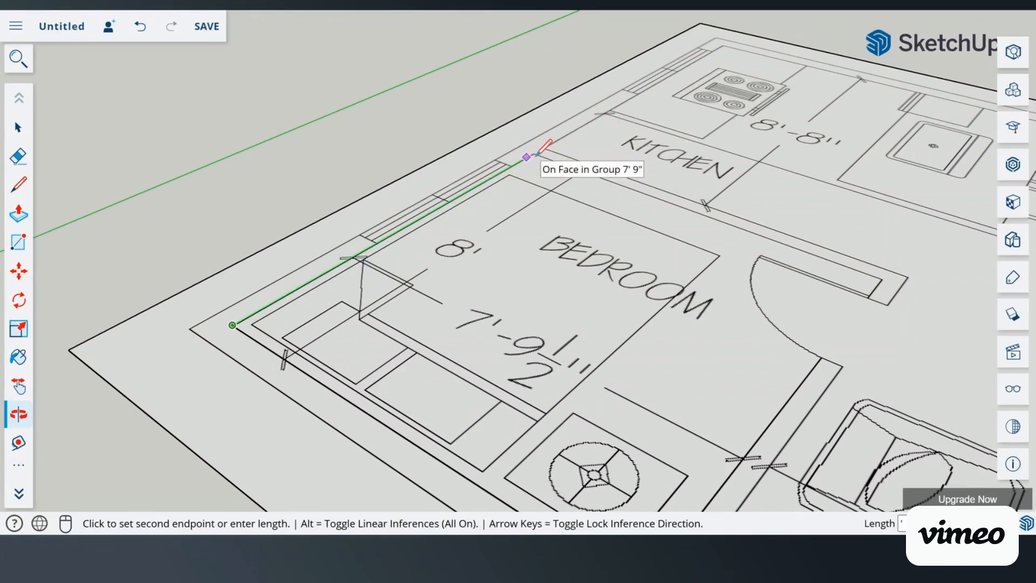
key(Return)
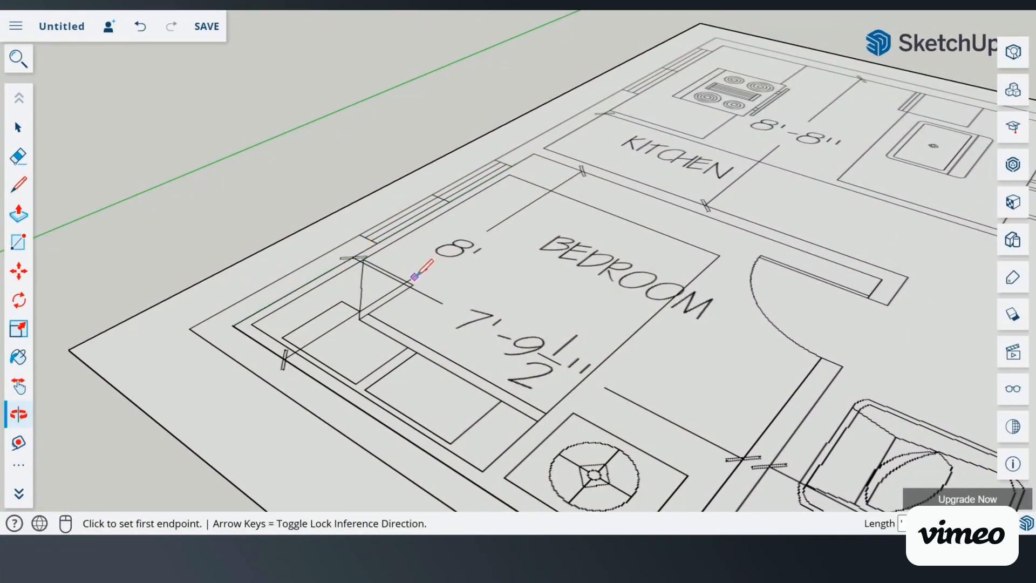
click(234, 325)
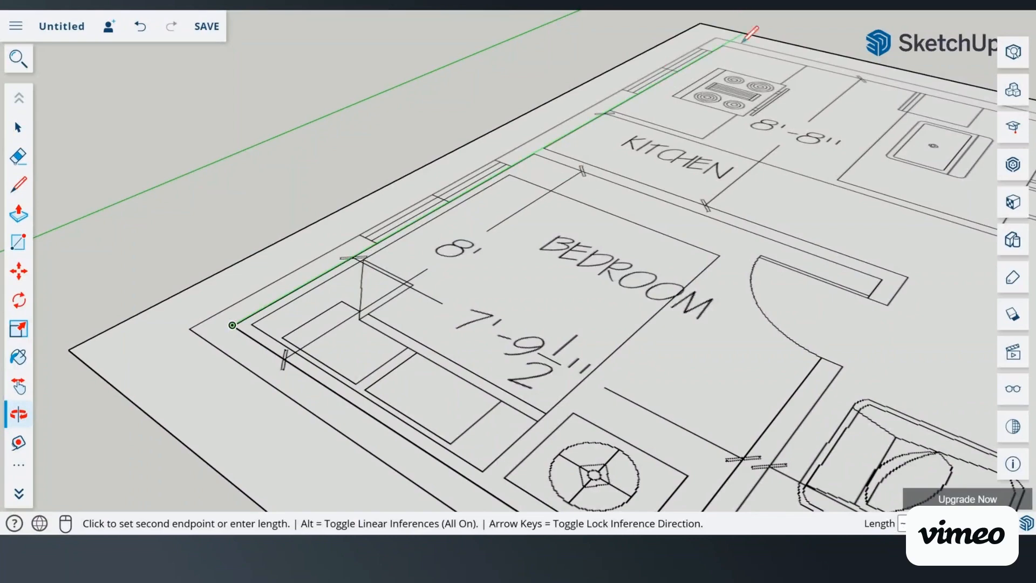
scroll(740, 13, up, 2)
scroll(750, 33, up, 5)
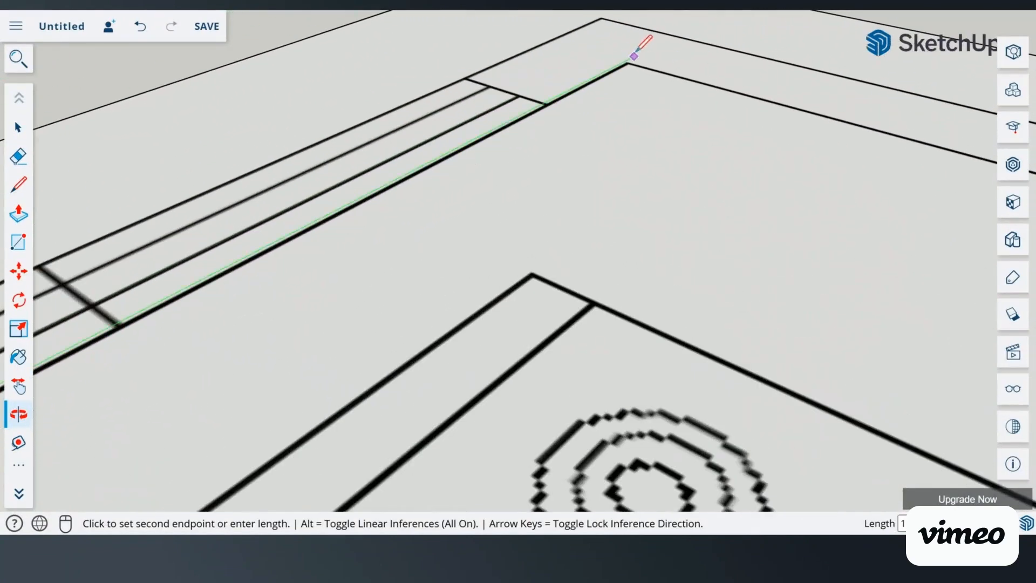
click(627, 61)
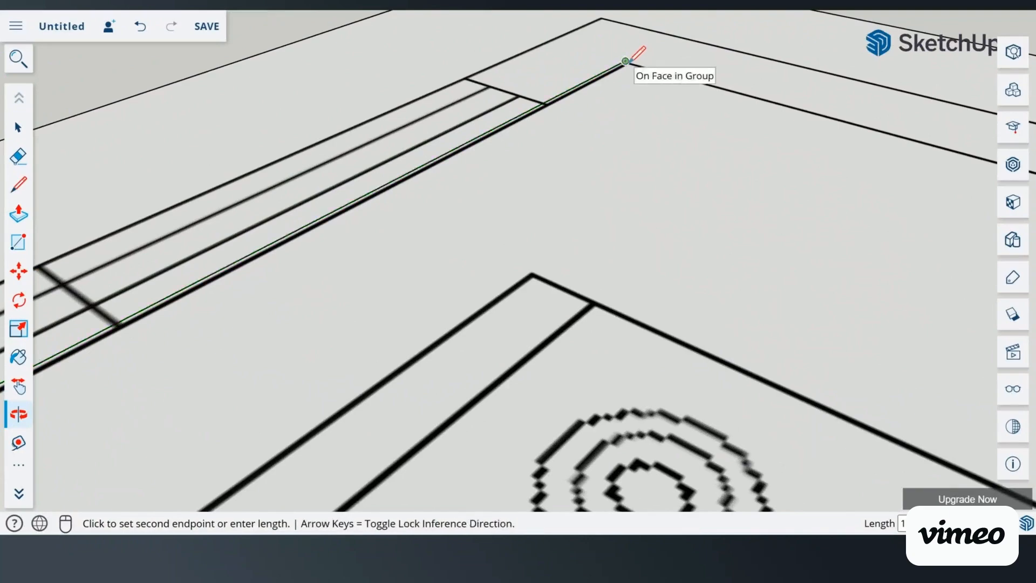
Step: Continue the outline on the red axis from the kitchen corner along the inner wall to the far corner beside the DW
scroll(702, 49, down, 4)
scroll(697, 56, down, 10)
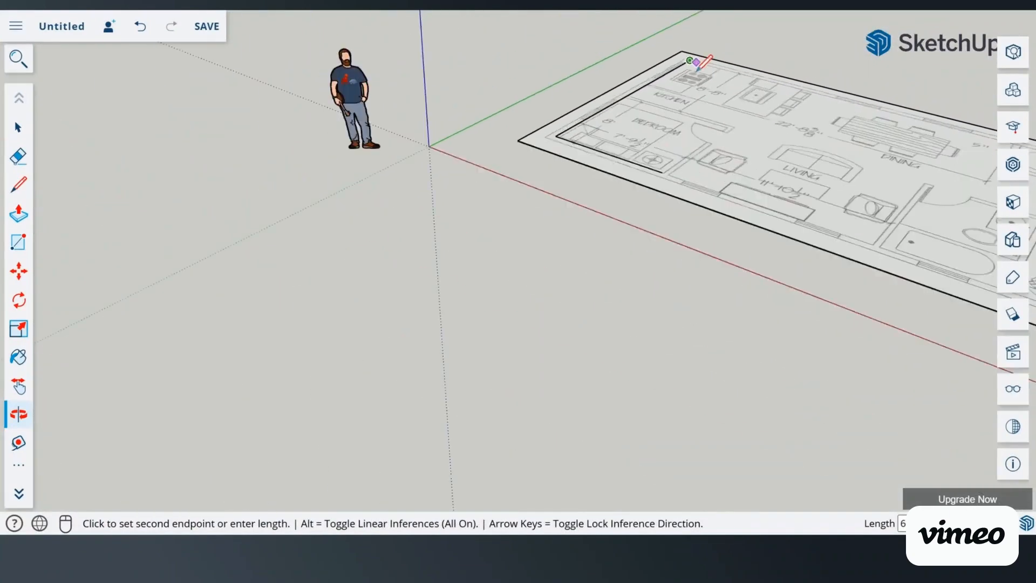
scroll(949, 124, up, 8)
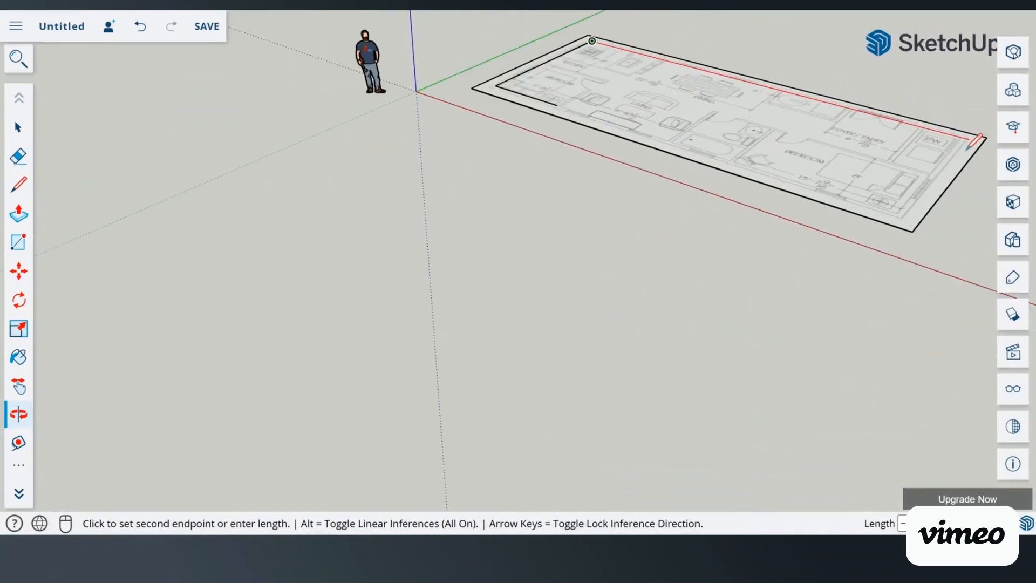
scroll(952, 144, up, 5)
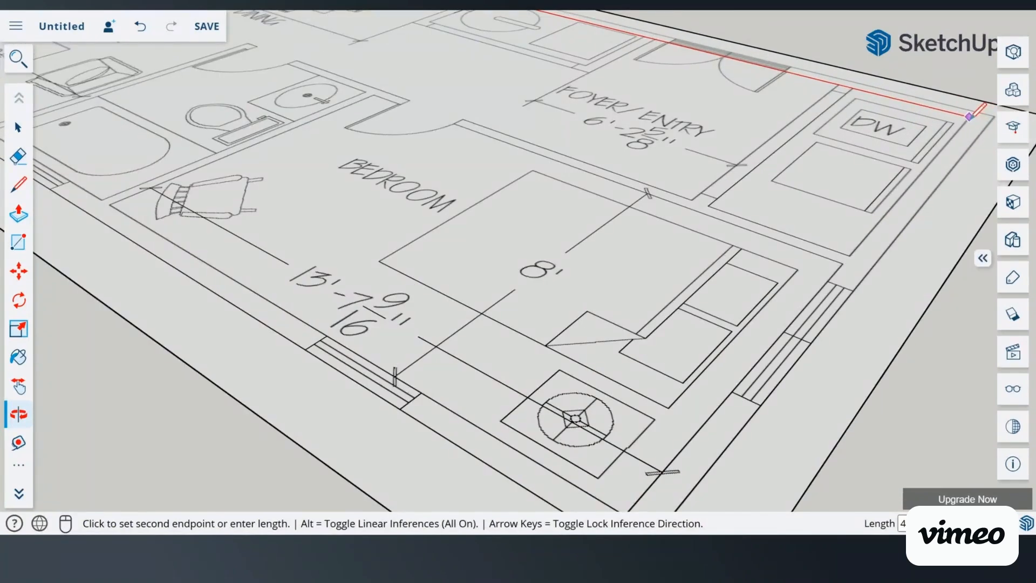
scroll(971, 116, up, 4)
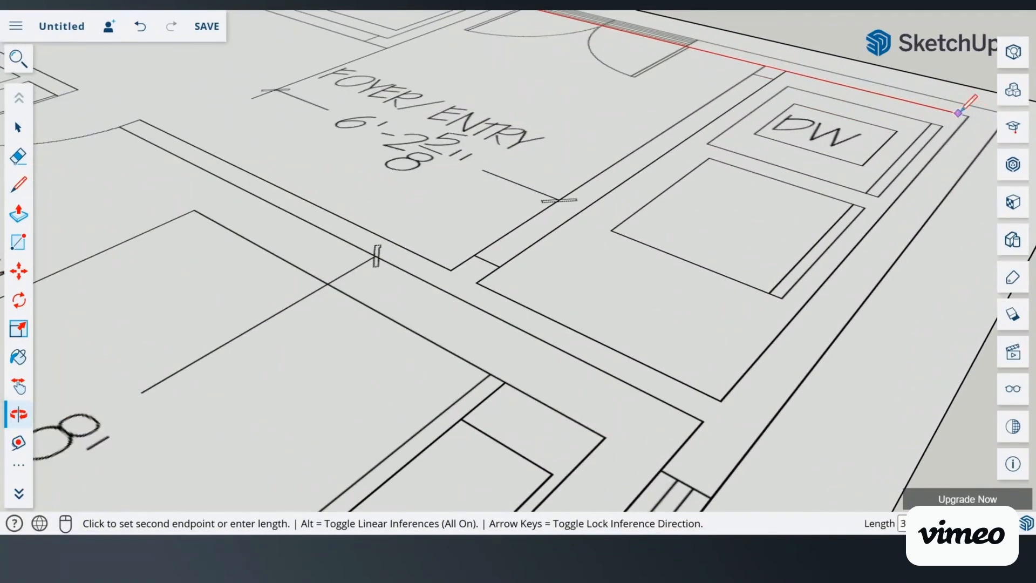
click(967, 115)
Step: Continue the outline on the green axis from the DW corner along the end wall to the larger bedroom's inner corner
scroll(940, 167, down, 3)
scroll(868, 234, down, 4)
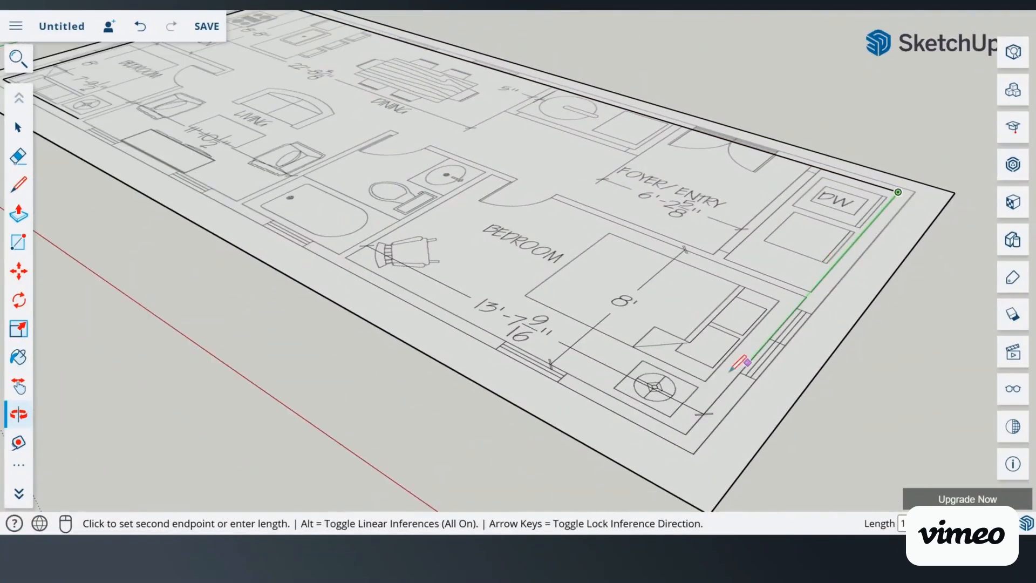
scroll(681, 440, up, 2)
scroll(686, 433, up, 2)
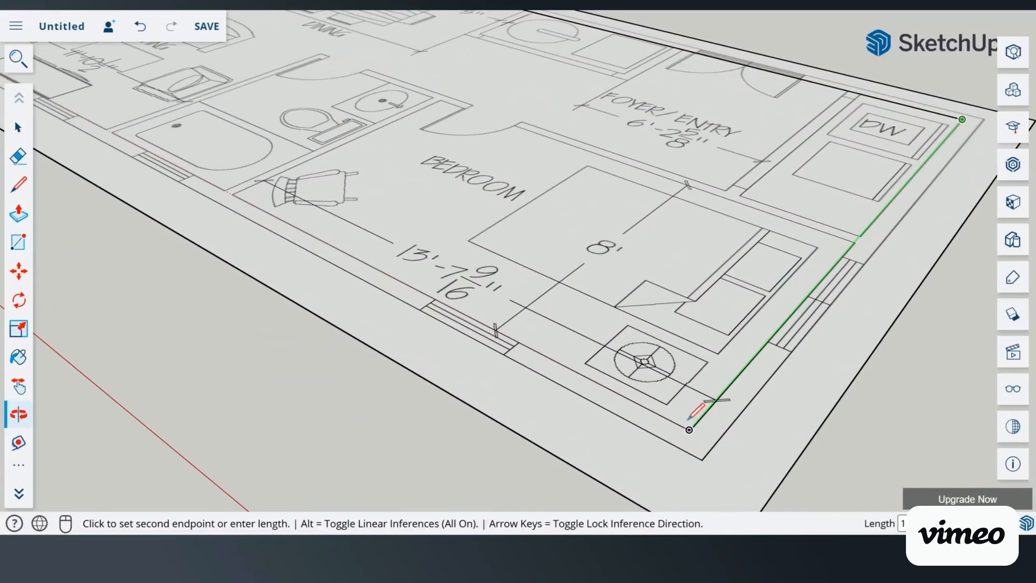
scroll(691, 432, up, 2)
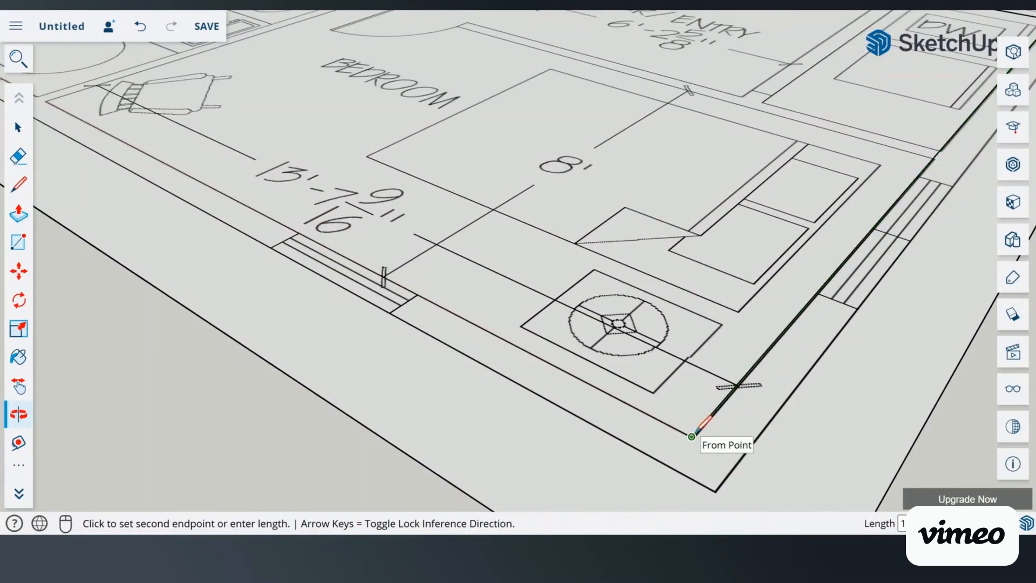
Step: Close the outline on the red axis along the long inner wall, from the larger bedroom's corner to the smaller bedroom's line
scroll(353, 294, down, 4)
scroll(346, 300, down, 5)
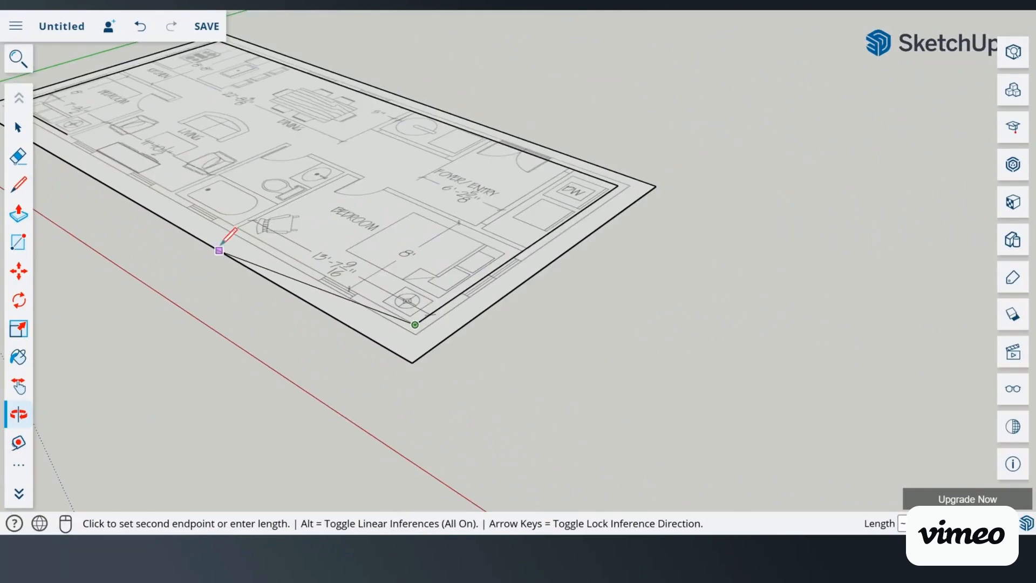
scroll(96, 153, up, 4)
scroll(96, 152, up, 5)
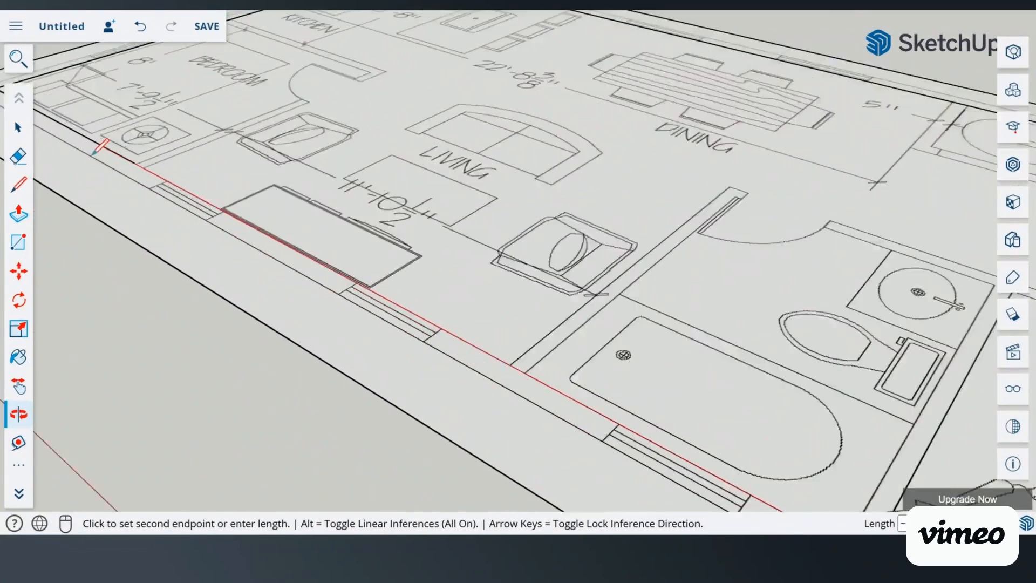
click(156, 163)
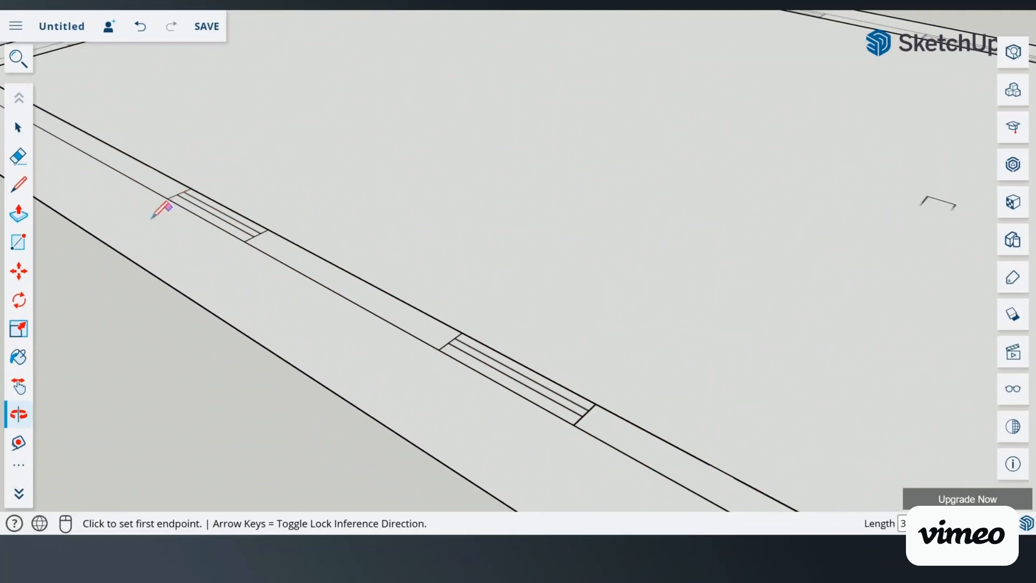
Step: View the whole plan from above at an angle and select the face enclosed by the traced interior outline
click(19, 413)
drag(257, 215, 276, 223)
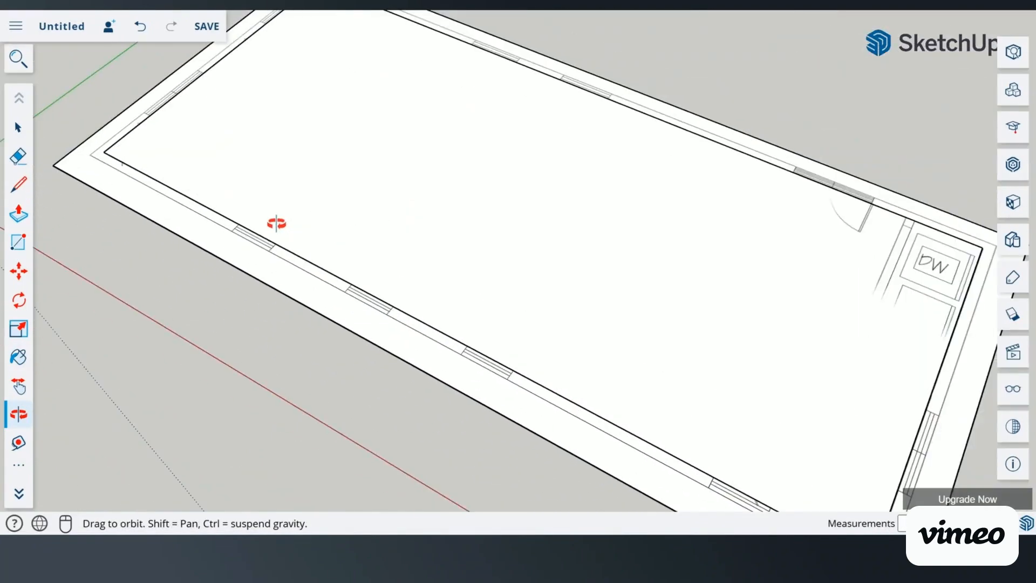
scroll(276, 224, down, 3)
scroll(439, 79, up, 1)
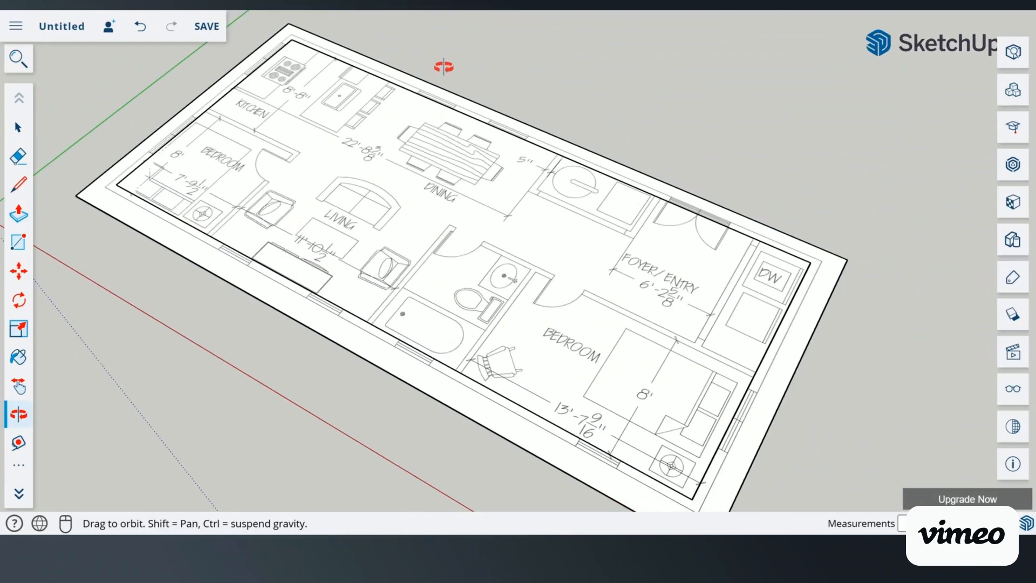
key(l)
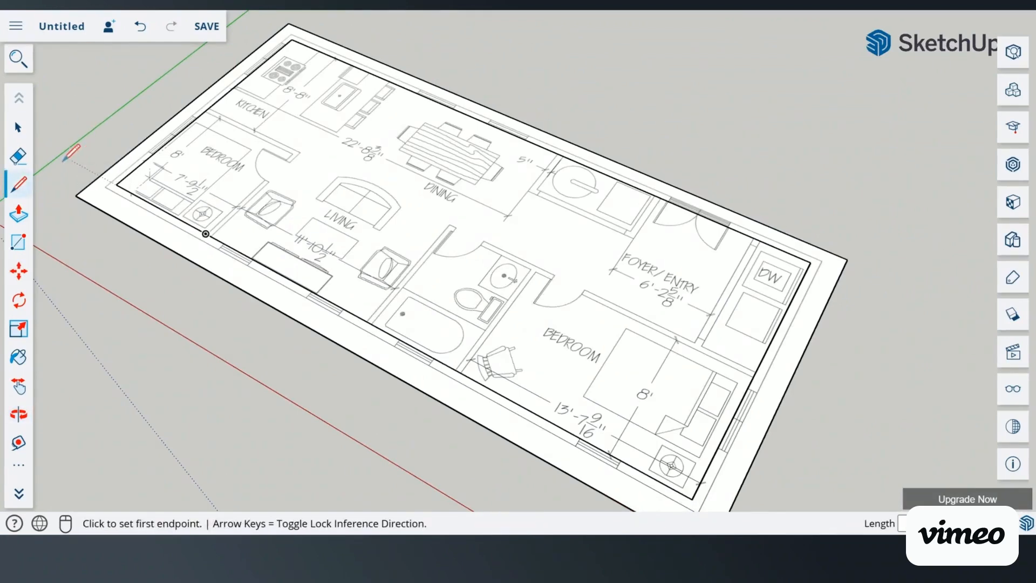
click(19, 130)
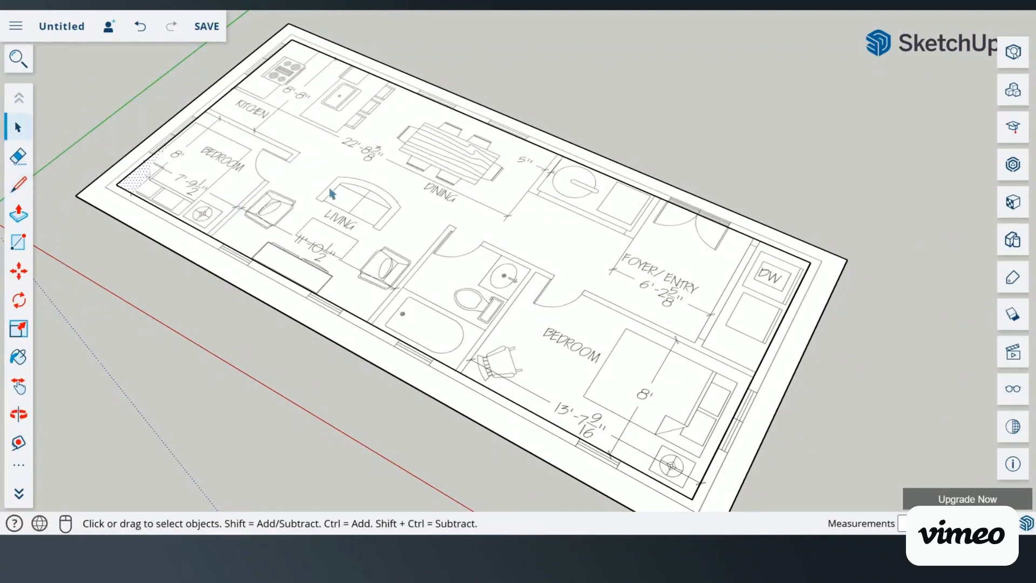
scroll(101, 183, up, 3)
scroll(203, 139, down, 2)
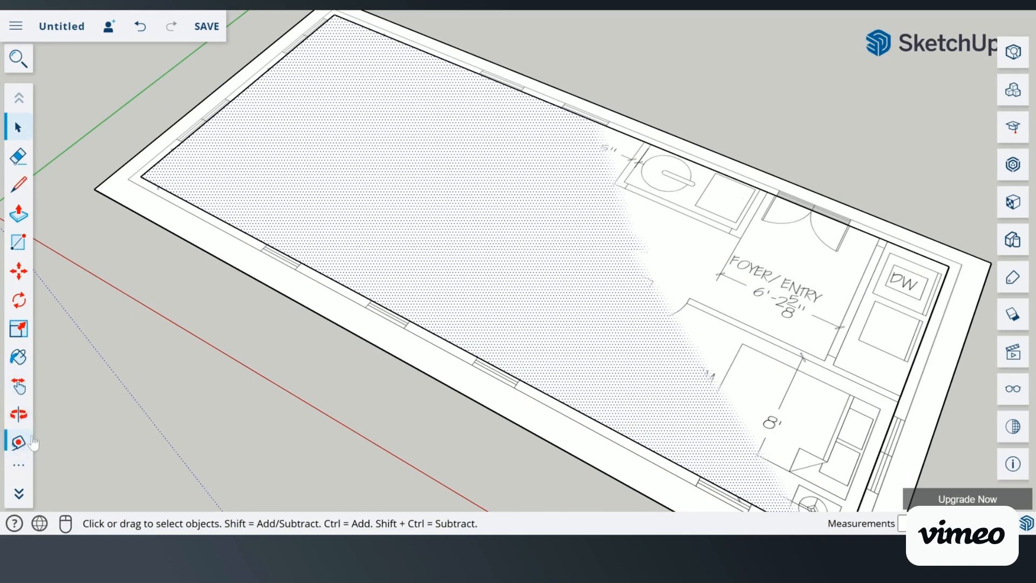
Step: Offset the traced interior outline outward by 6 inches to form the exterior wall thickness
key(f)
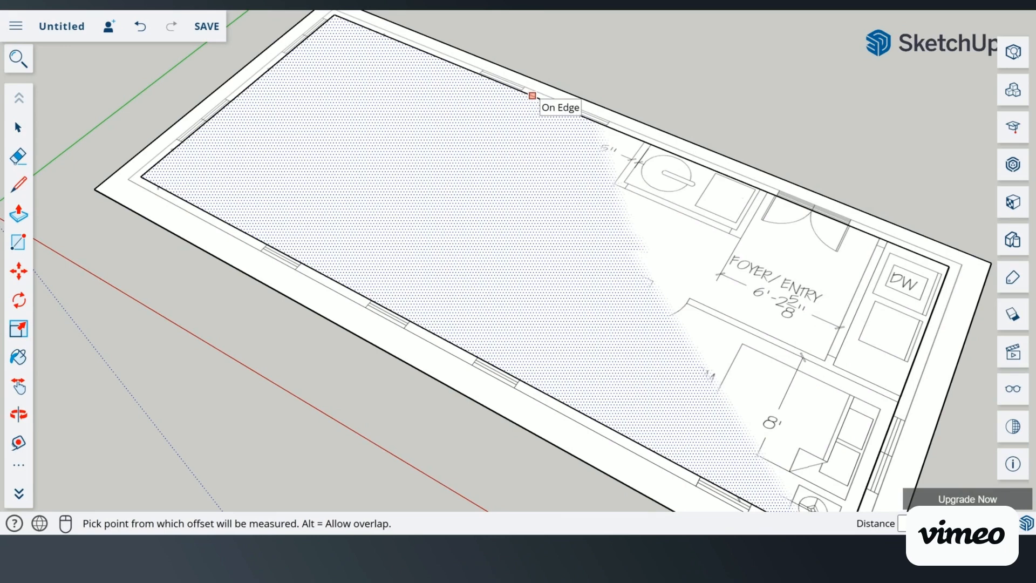
click(532, 96)
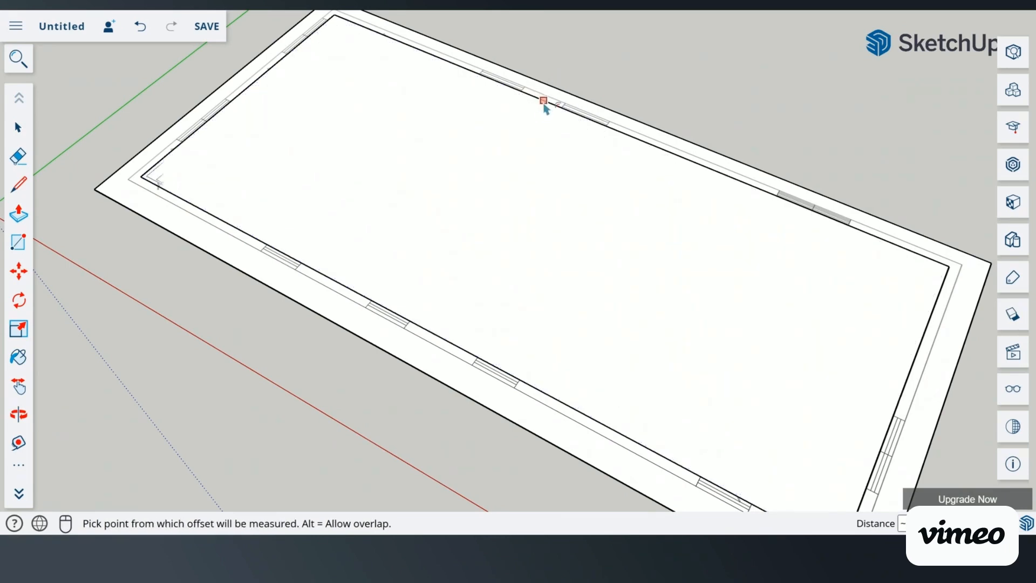
click(543, 101)
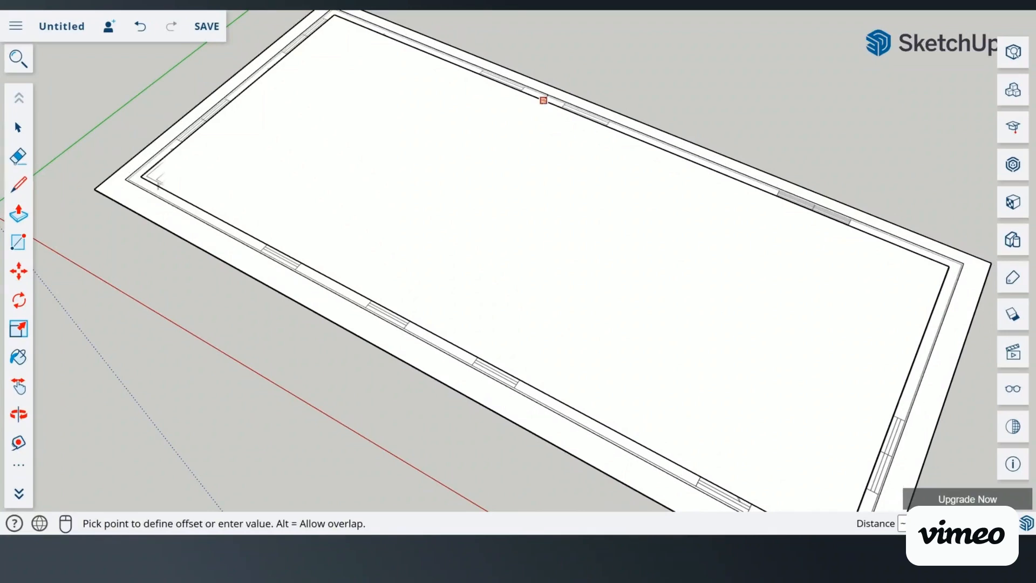
key(Return)
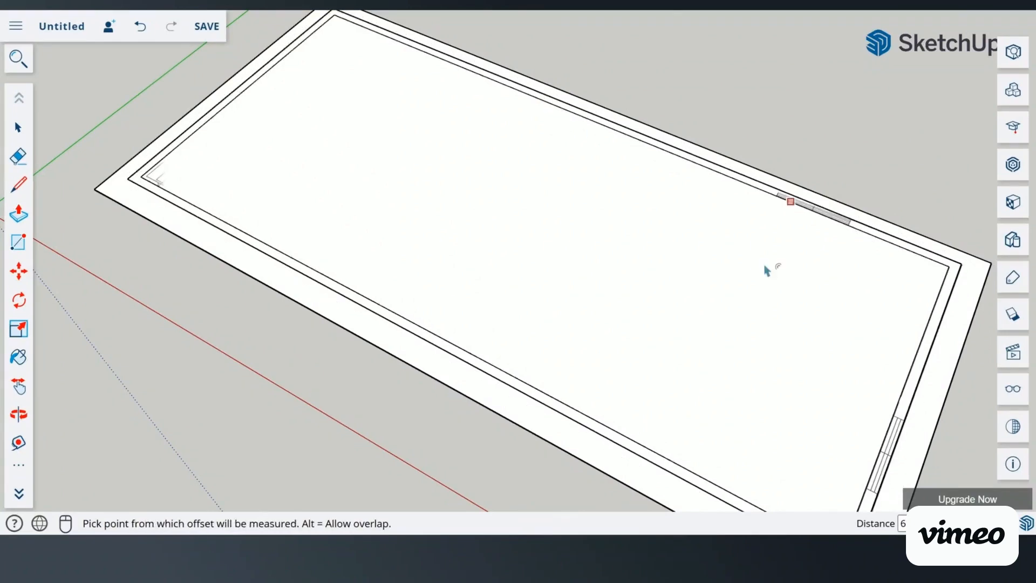
Step: Select the floor face inside the interior outline and delete it, keeping the surrounding wall face
click(18, 127)
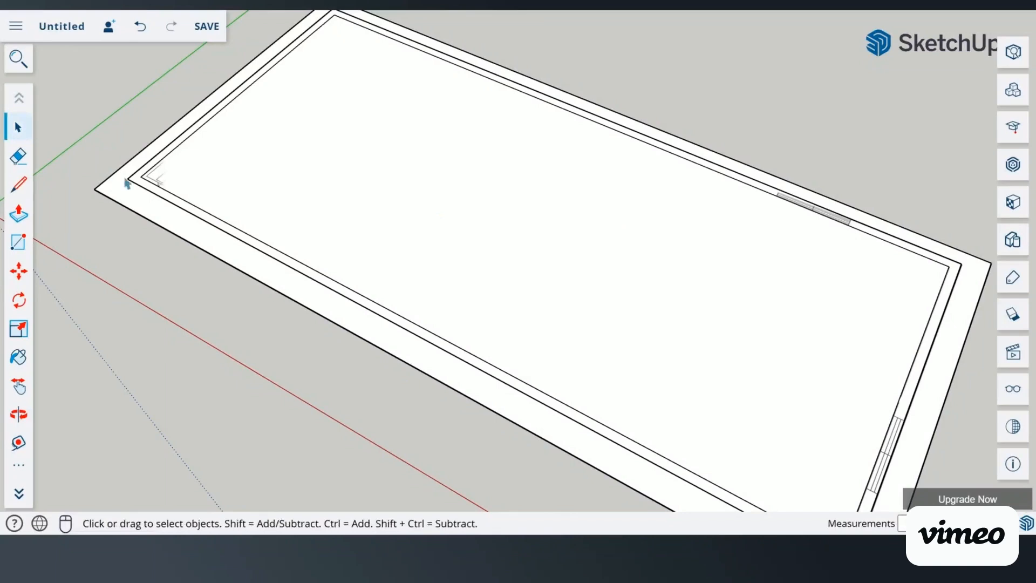
click(208, 181)
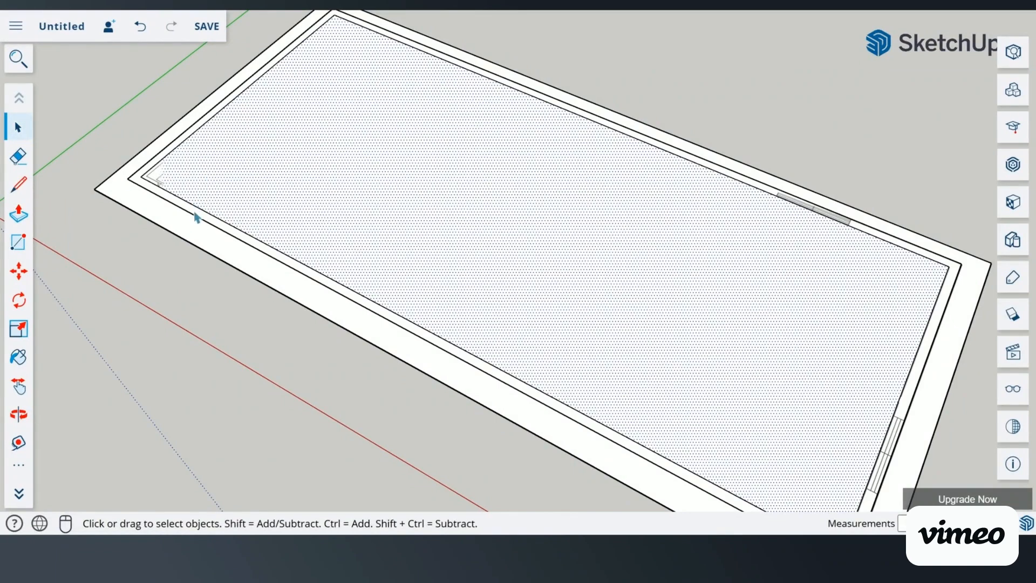
click(143, 182)
click(114, 143)
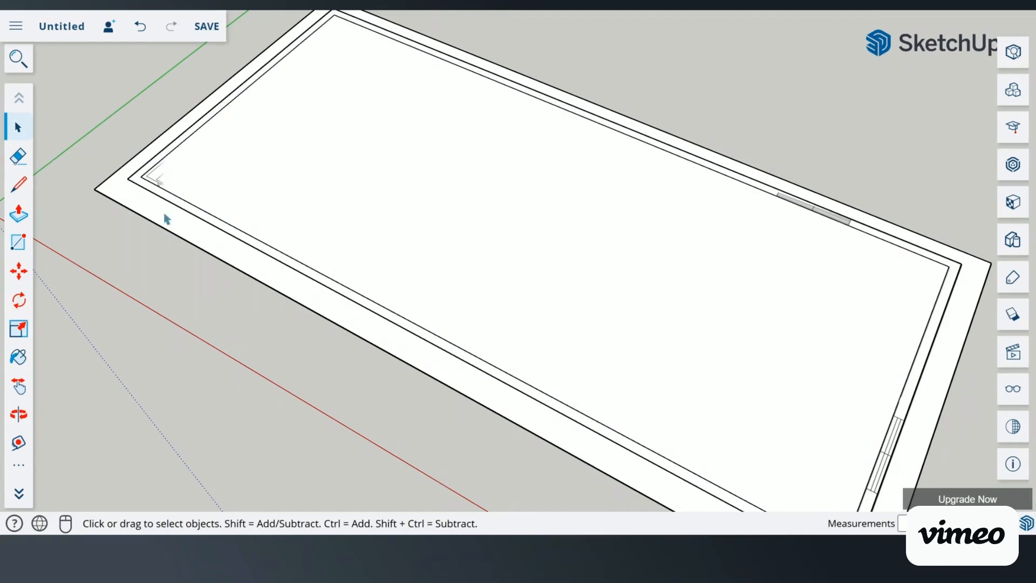
click(317, 237)
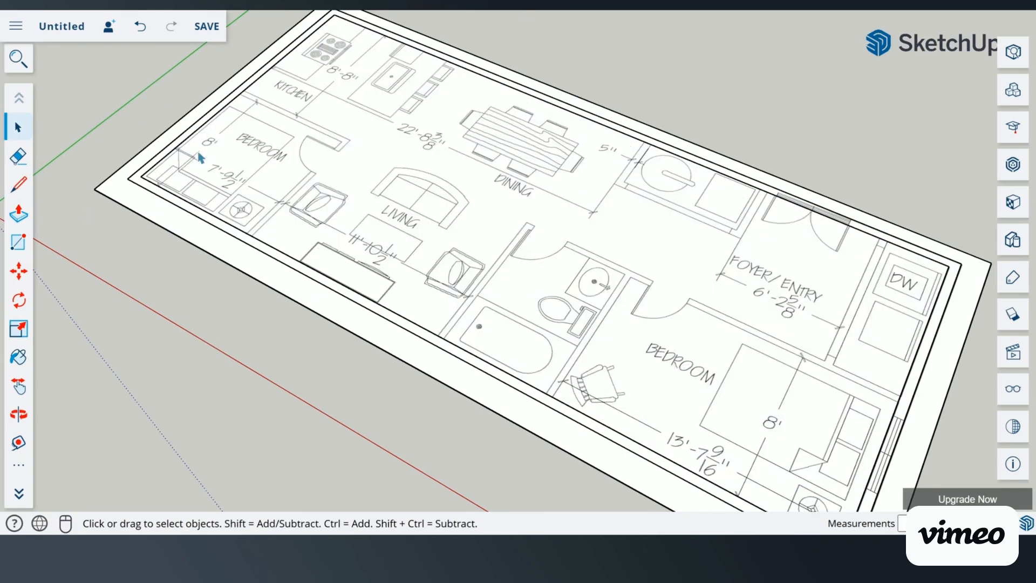
Step: Select the exterior wall face between the two outlines with its edges, make it a group and clear the selection
scroll(278, 196, up, 3)
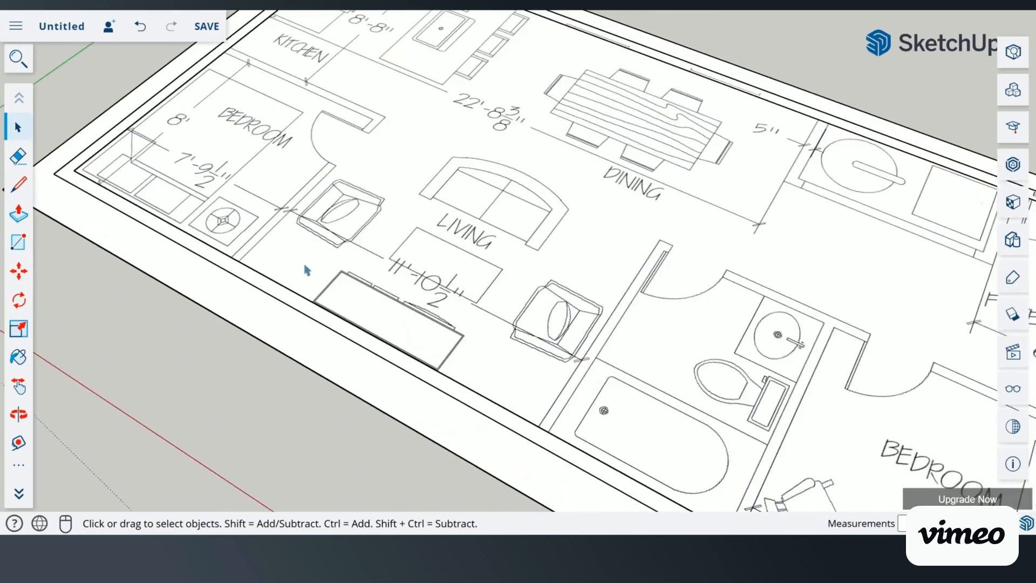
scroll(307, 289, up, 2)
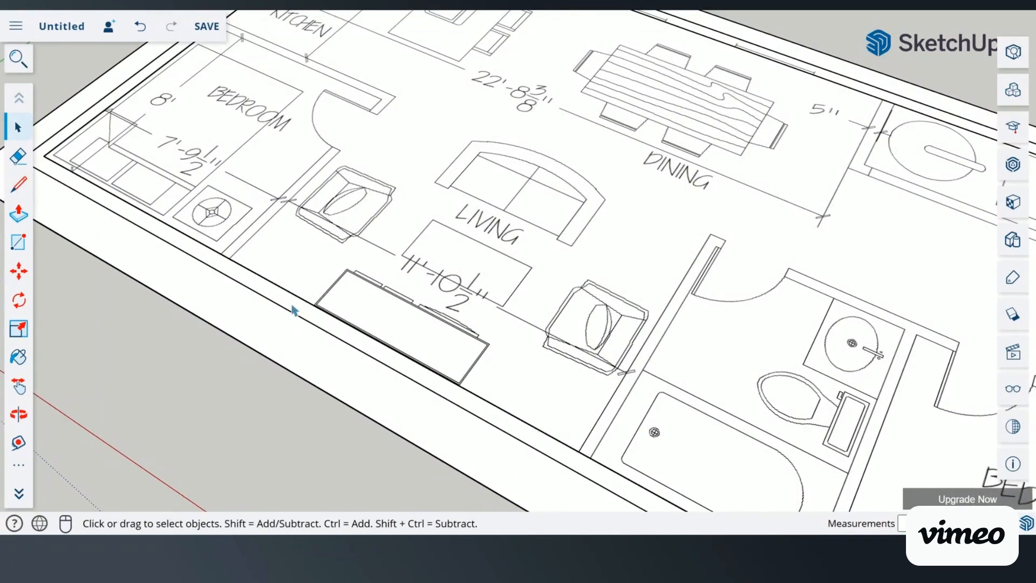
click(293, 310)
scroll(293, 310, down, 1)
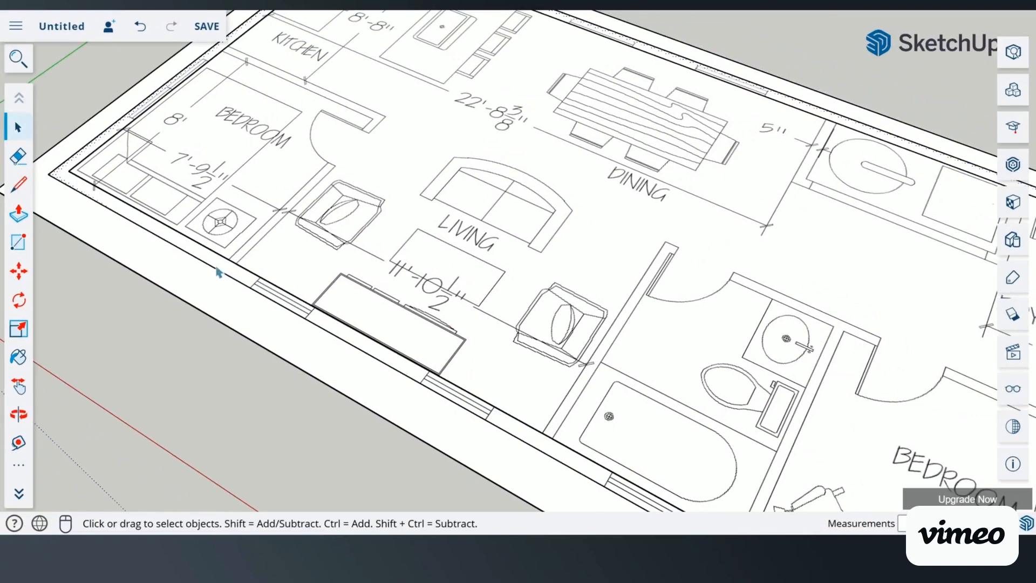
scroll(162, 222, up, 2)
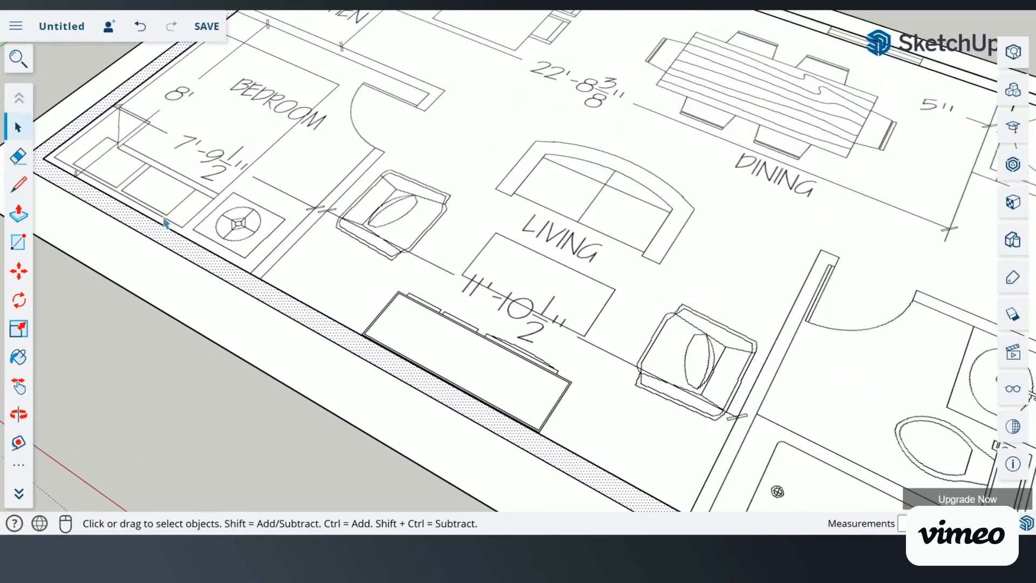
right_click(189, 254)
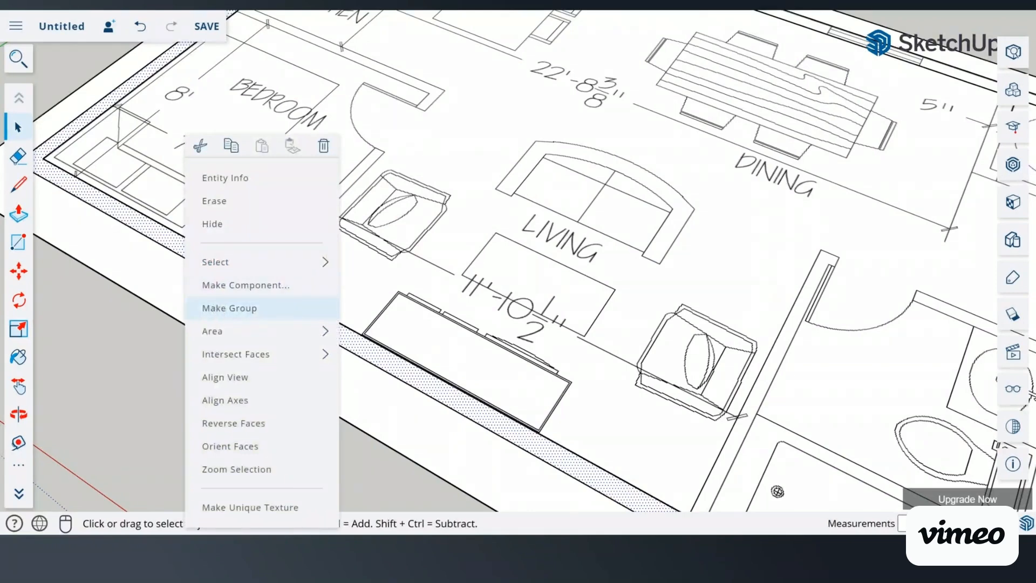
click(220, 308)
scroll(221, 310, down, 4)
click(123, 150)
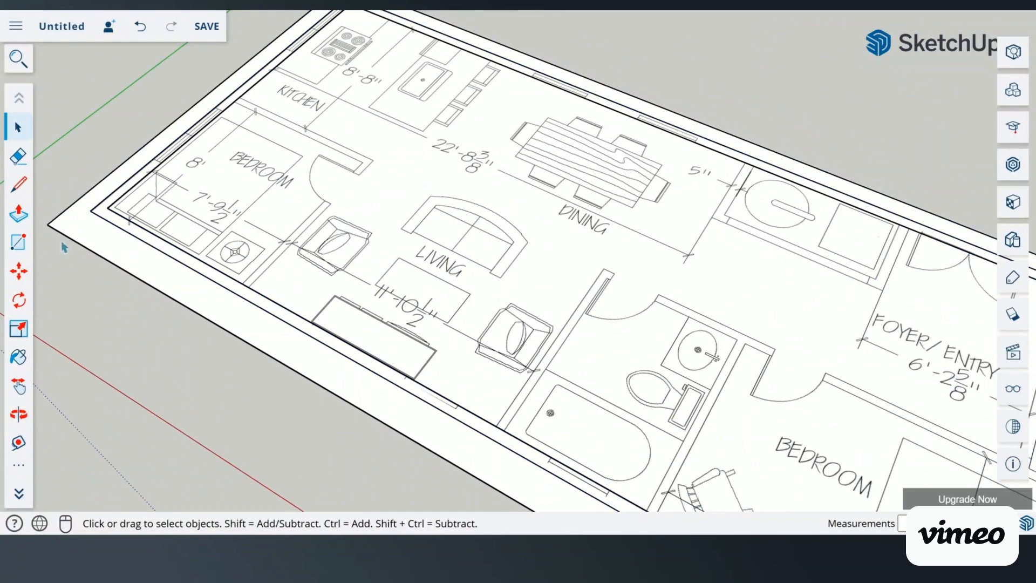
Step: Check the floor plan and exterior walls as separate groups, opening the exterior wall group for editing and closing it again
click(79, 227)
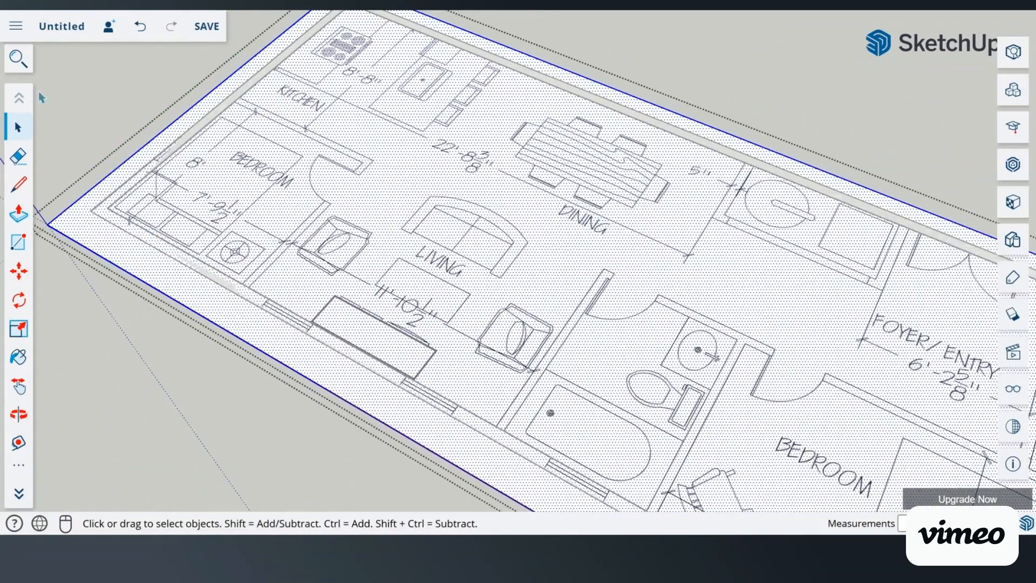
click(90, 140)
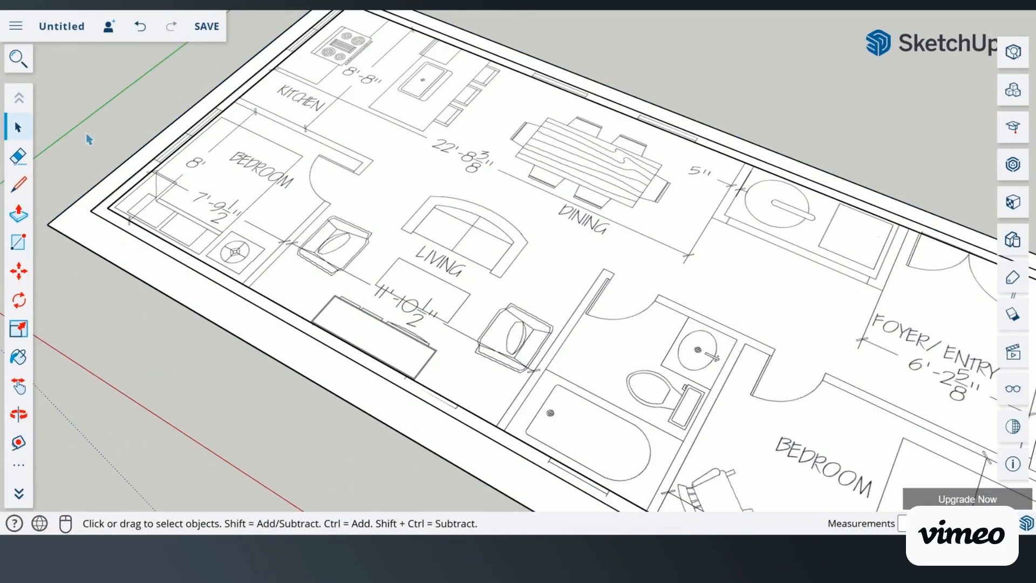
double_click(143, 237)
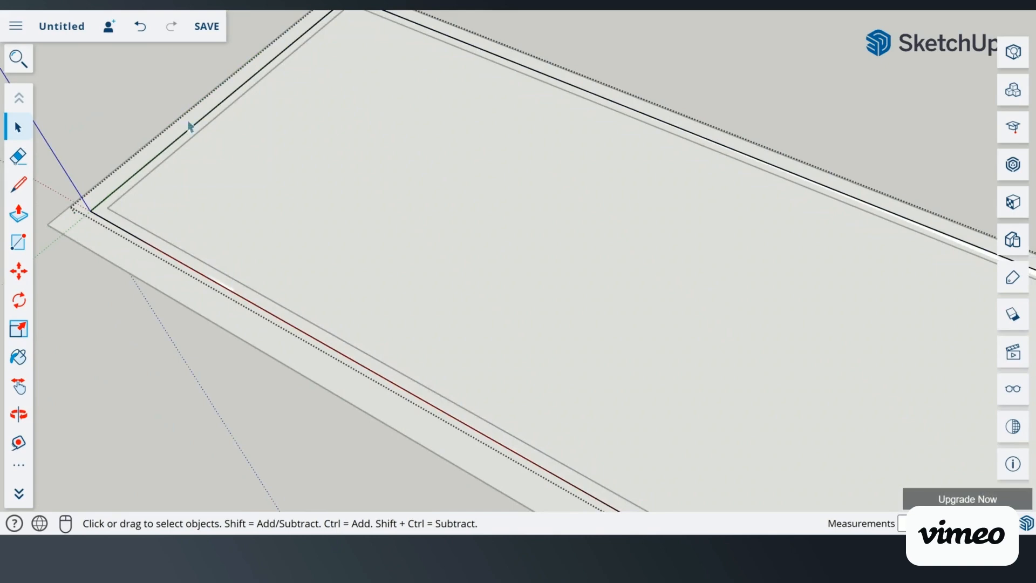
click(82, 131)
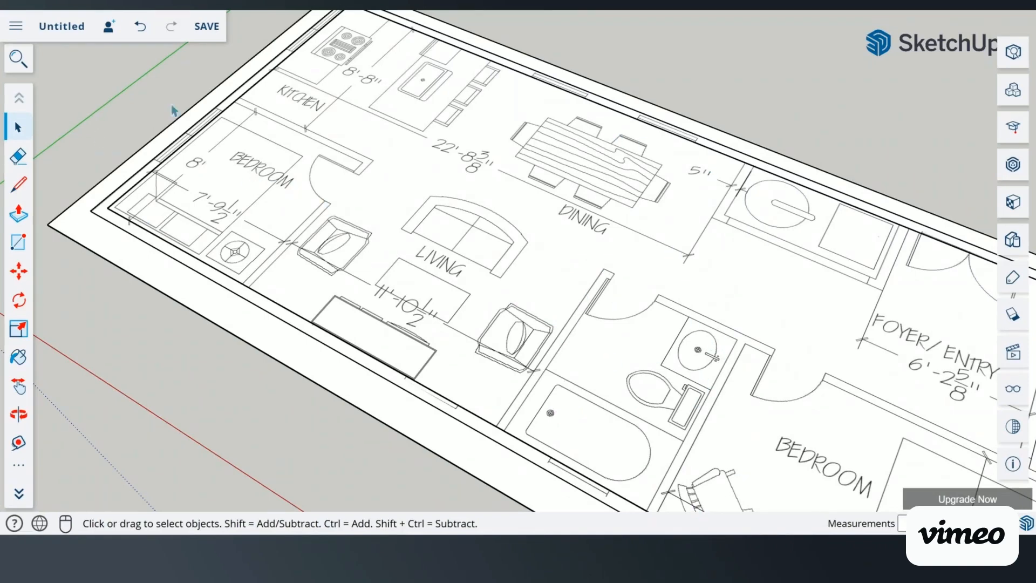
Step: Examine the window and door division lines around the exterior walls of the whole plan, ending at the bedroom beside the kitchen
scroll(173, 110, up, 3)
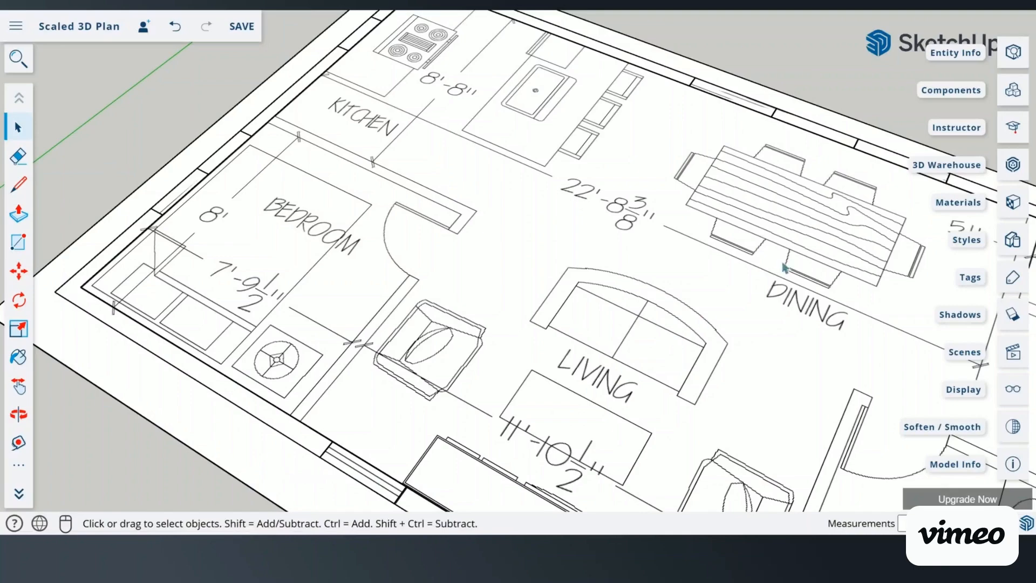
scroll(869, 260, down, 10)
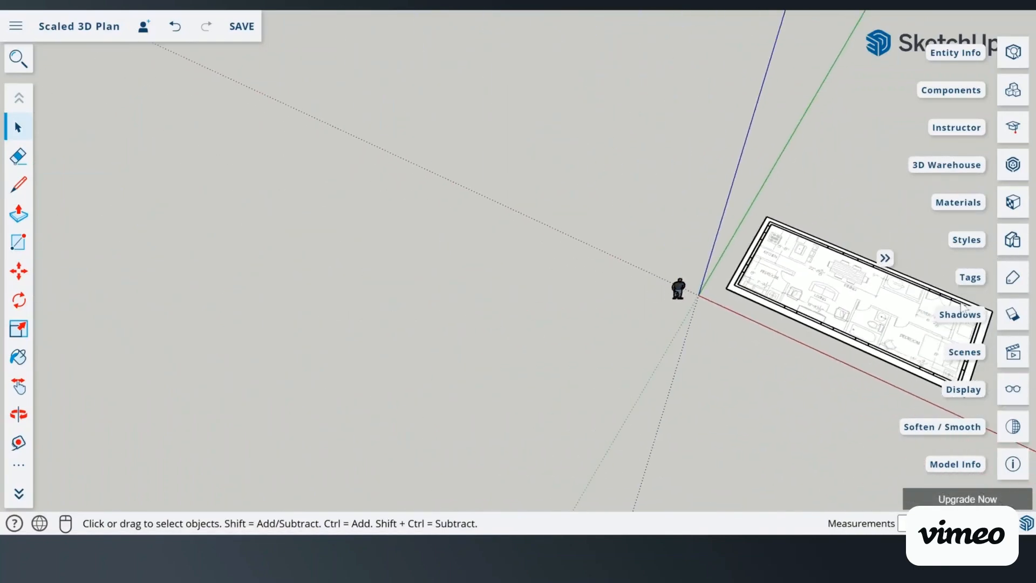
scroll(885, 329, up, 4)
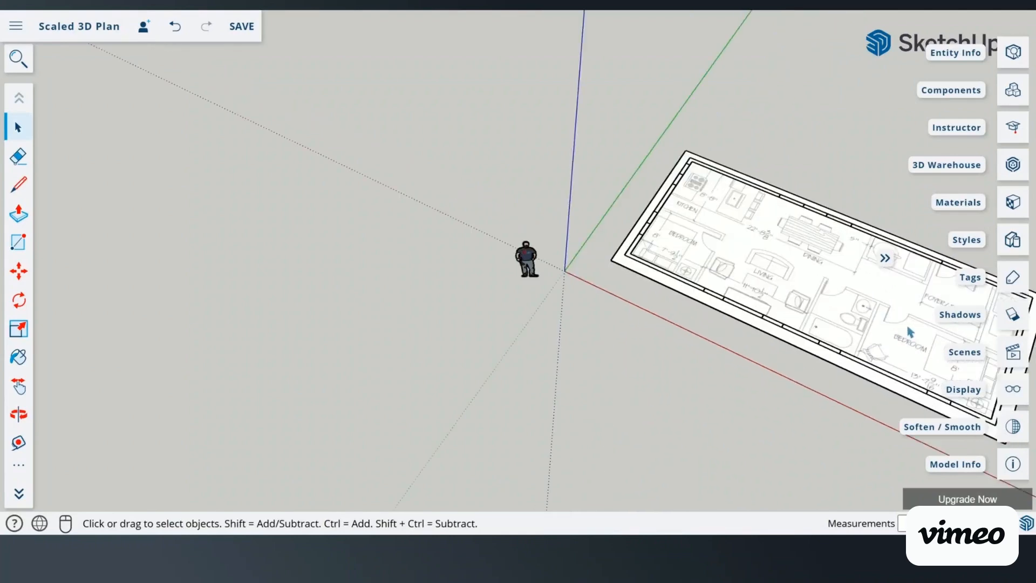
click(18, 386)
drag(848, 417, 465, 411)
right_click(465, 411)
click(533, 316)
scroll(259, 201, up, 1)
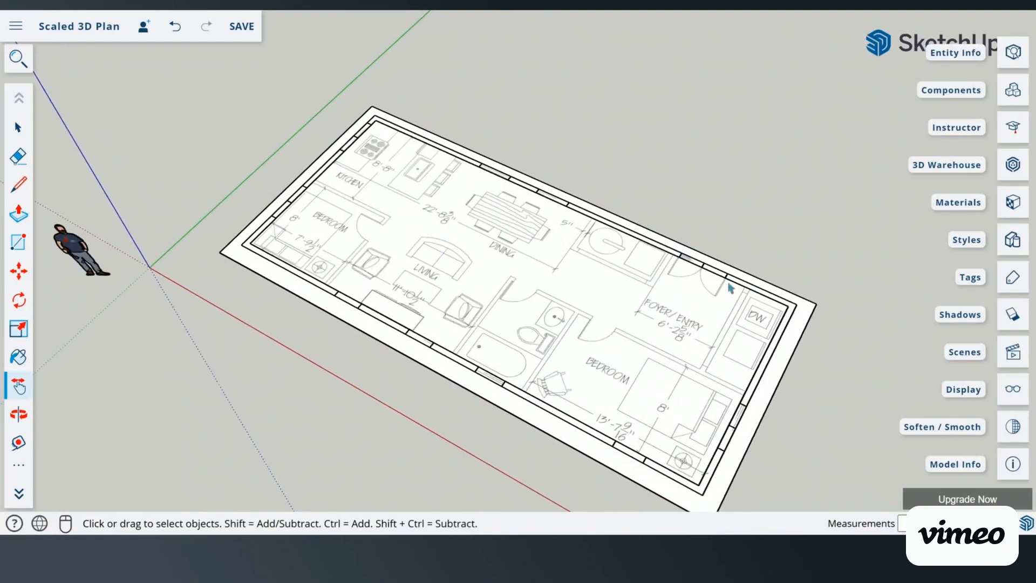
scroll(702, 311, up, 3)
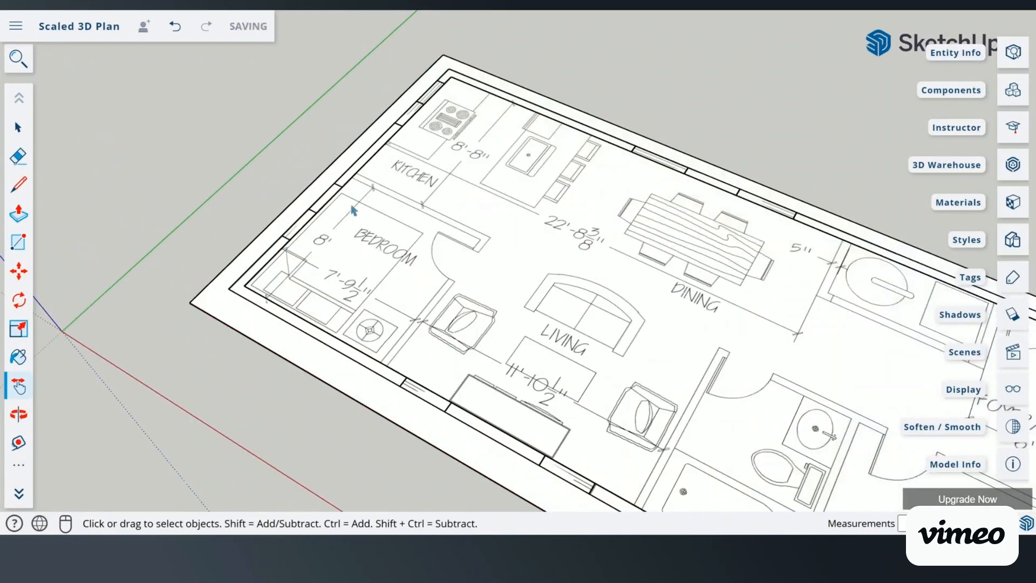
scroll(352, 209, up, 3)
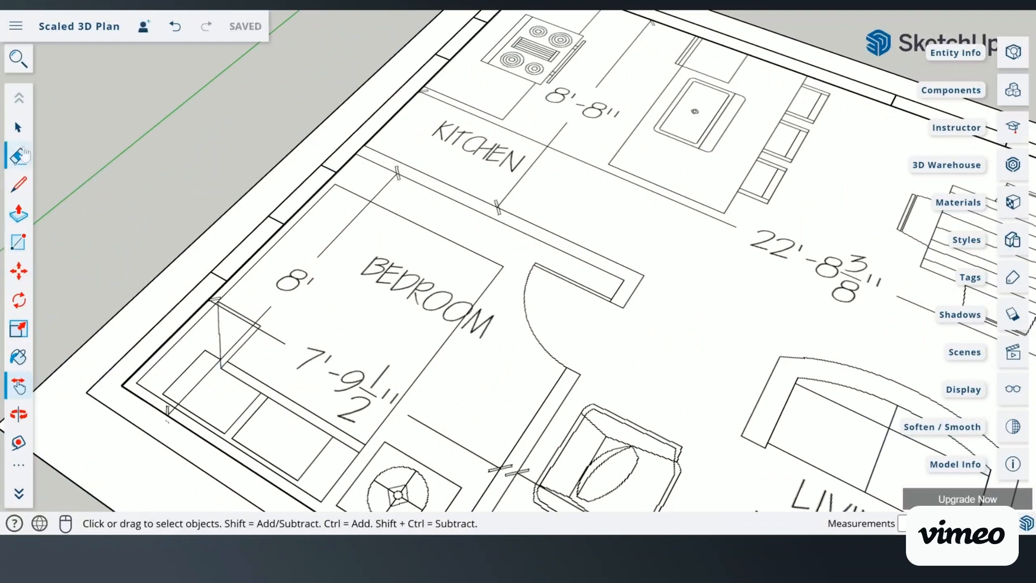
Step: Open the exterior wall group and draw three lines across the wall thickness at the opening edges along the short bedroom and kitchen wall
click(17, 128)
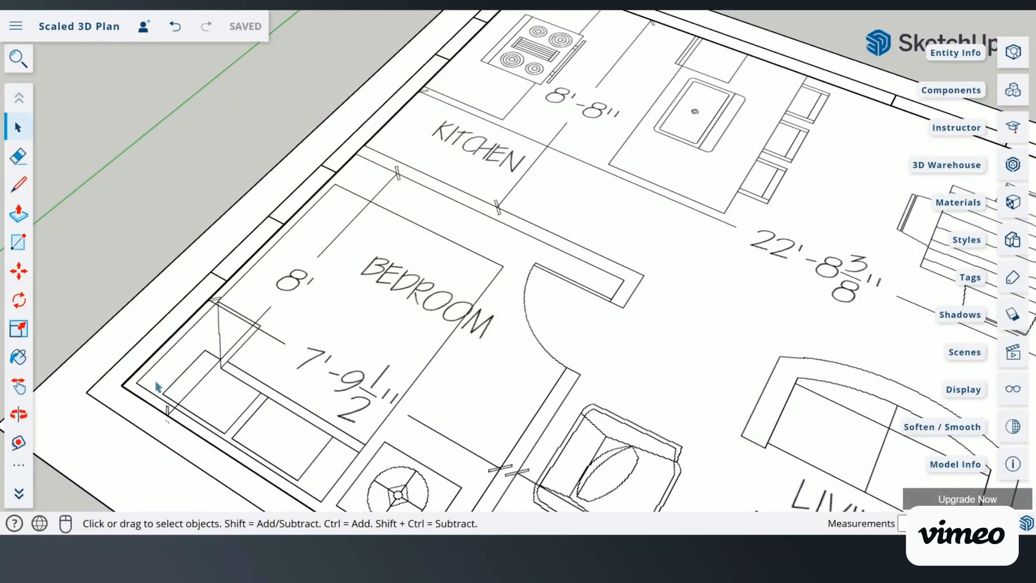
double_click(165, 344)
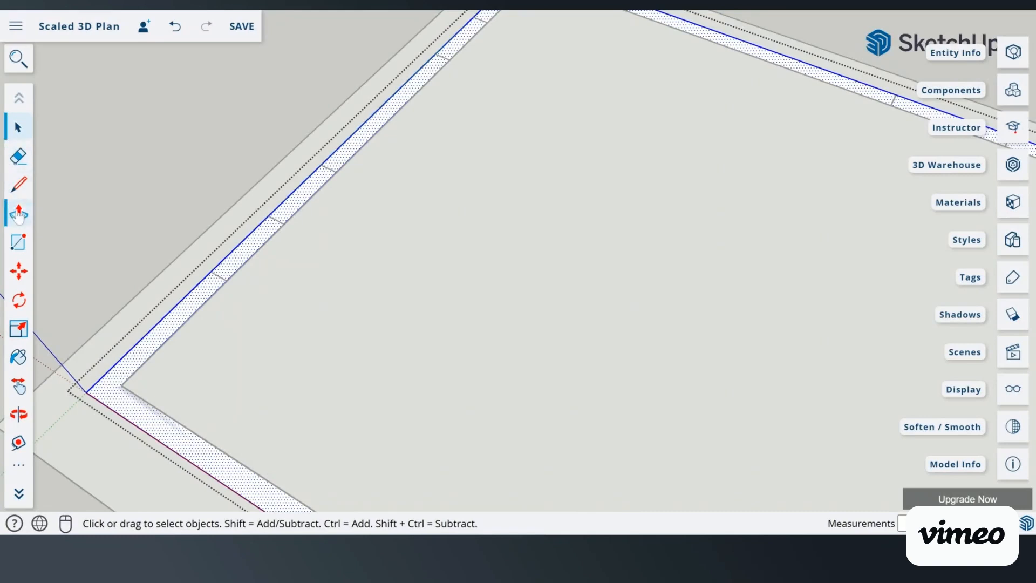
click(20, 186)
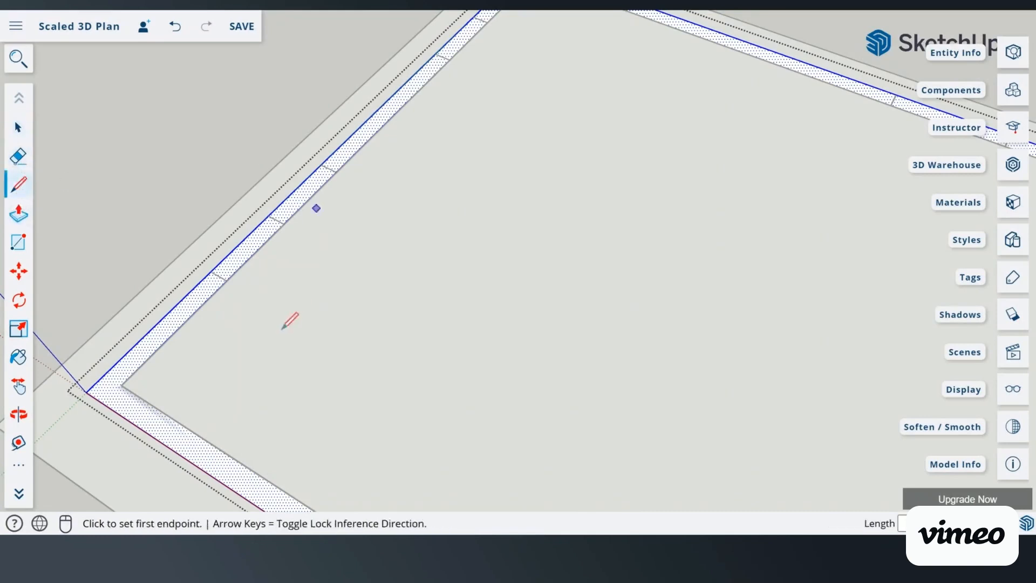
click(228, 281)
click(213, 272)
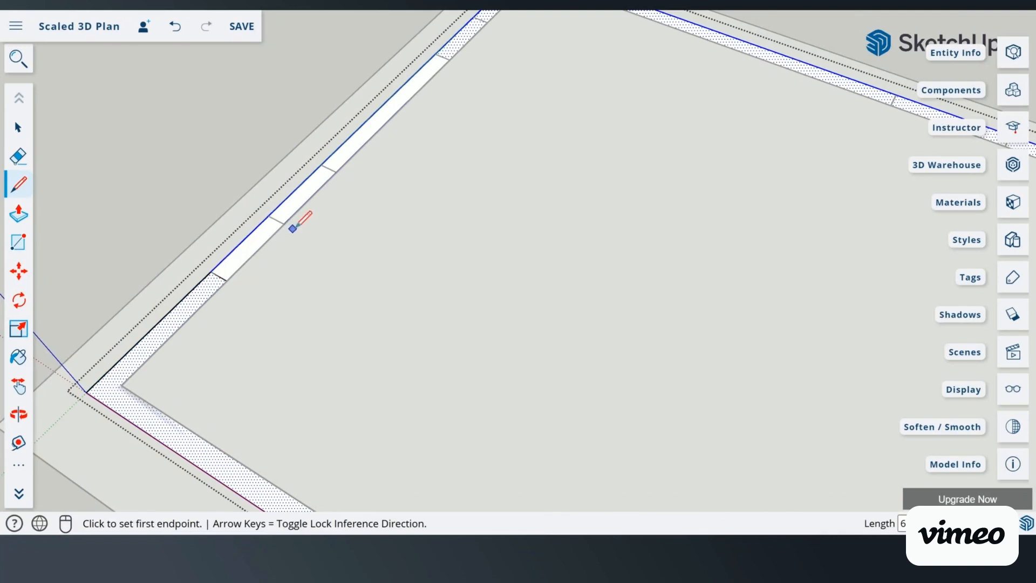
click(283, 222)
click(269, 216)
click(336, 172)
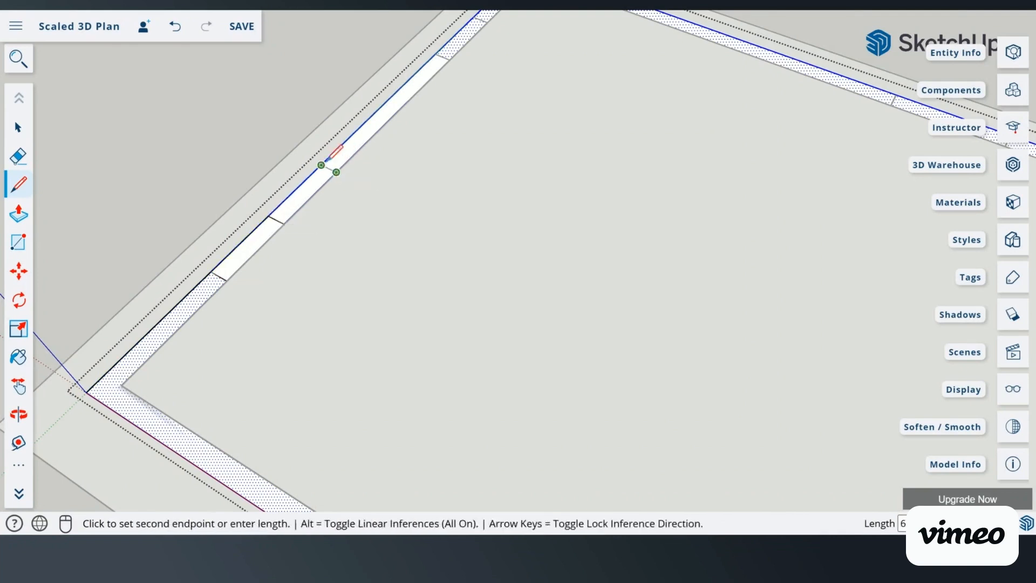
click(321, 165)
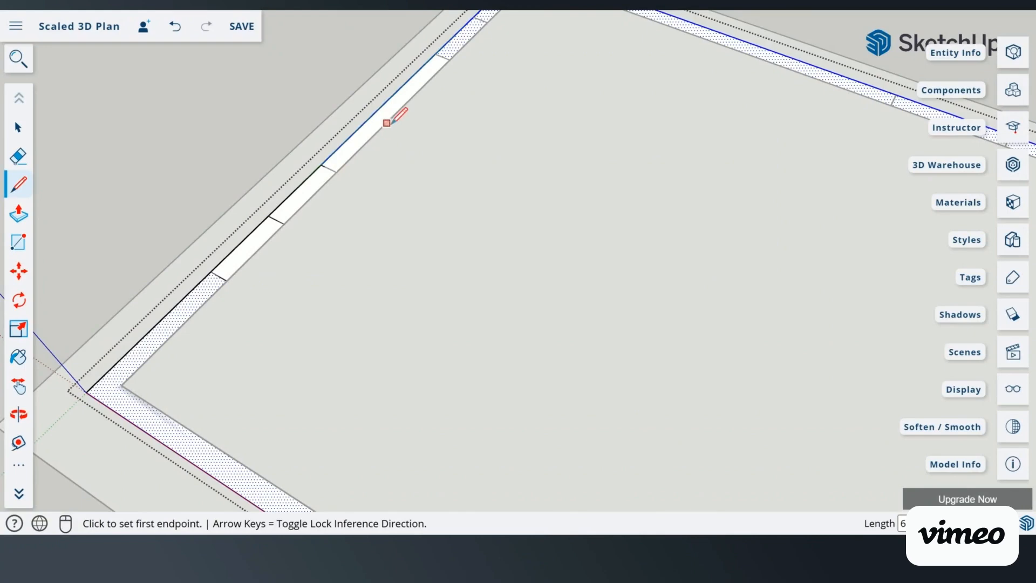
Step: Draw three lines across the long foyer-side wall at the edges of the entry opening, and leave the exterior wall group
scroll(391, 123, down, 5)
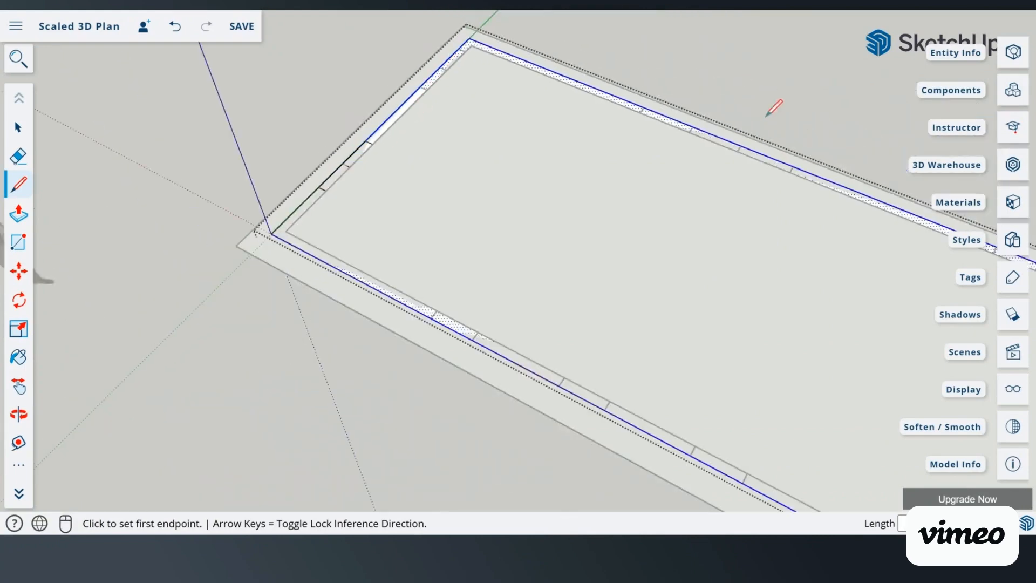
scroll(593, 318, down, 3)
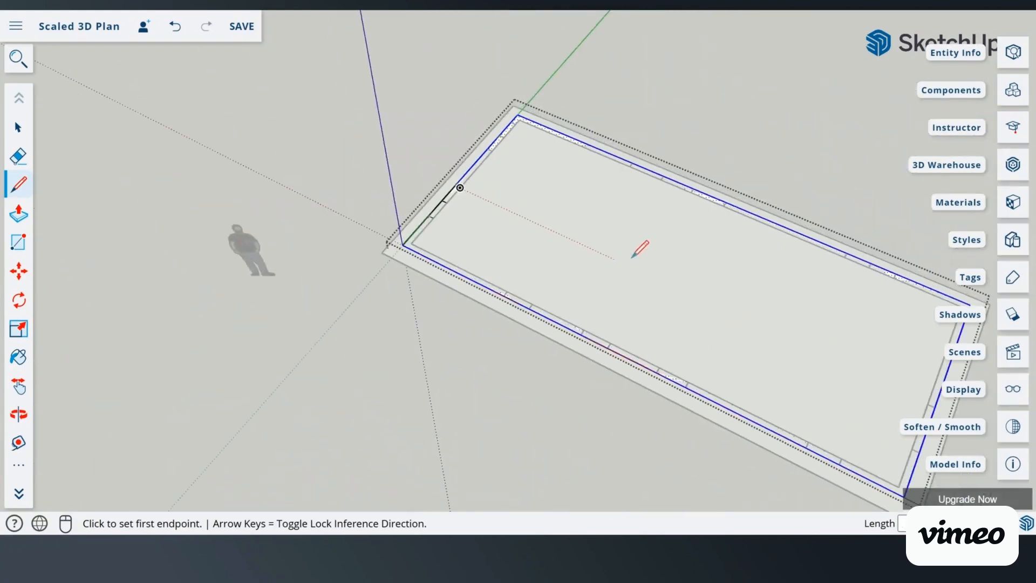
scroll(907, 283, up, 6)
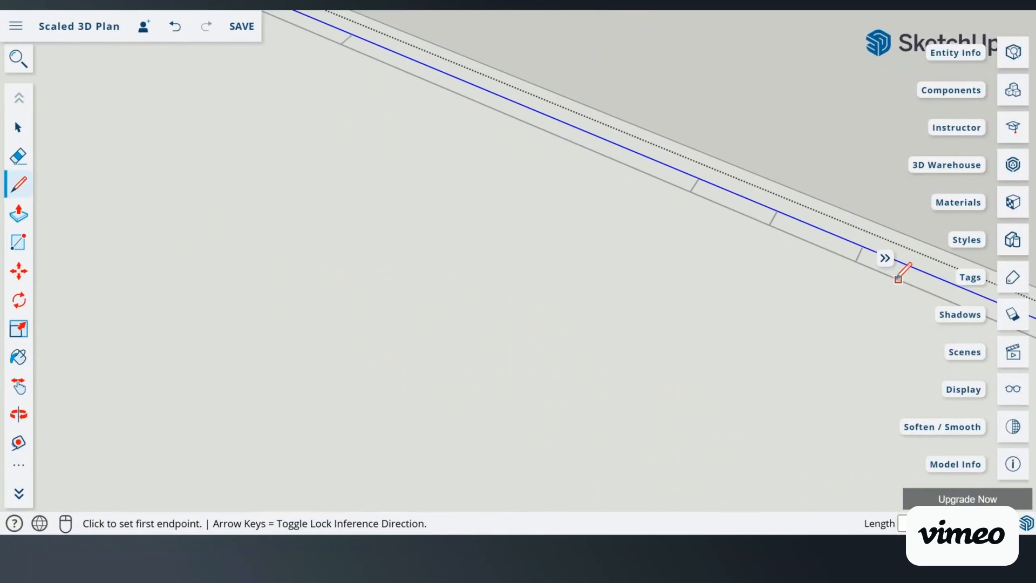
click(653, 184)
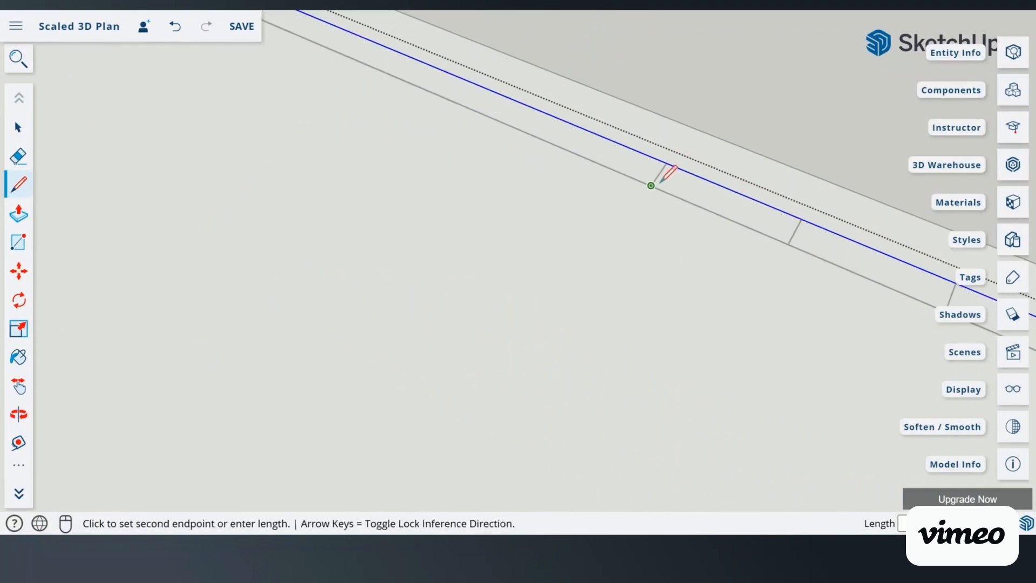
click(667, 163)
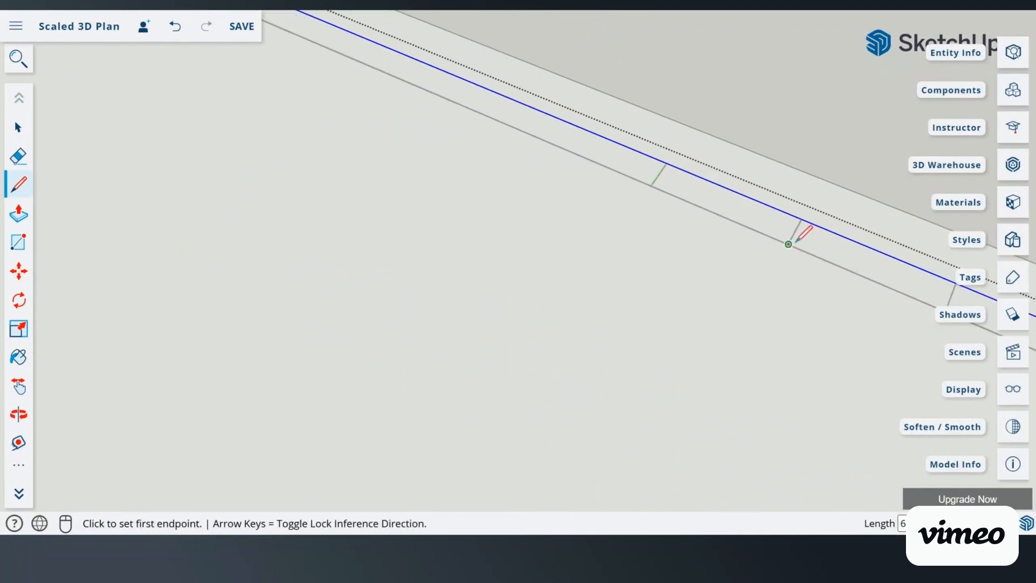
click(788, 244)
click(802, 218)
scroll(909, 276, down, 2)
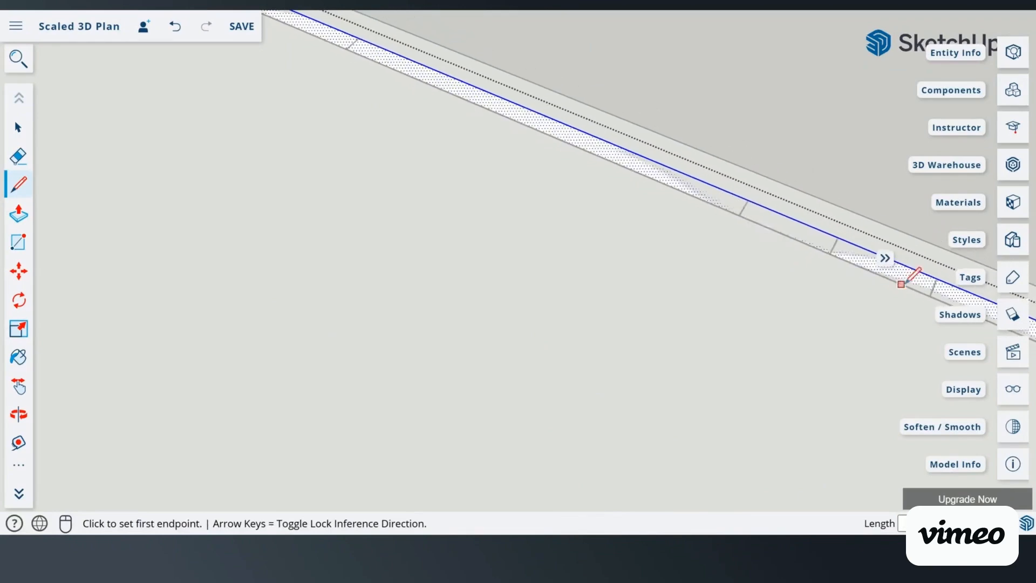
click(933, 290)
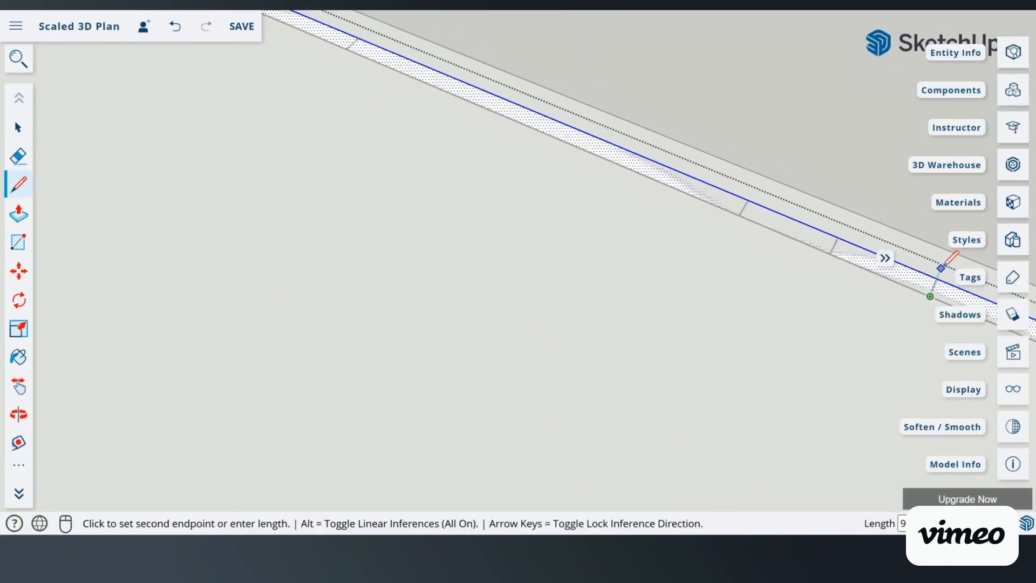
click(944, 269)
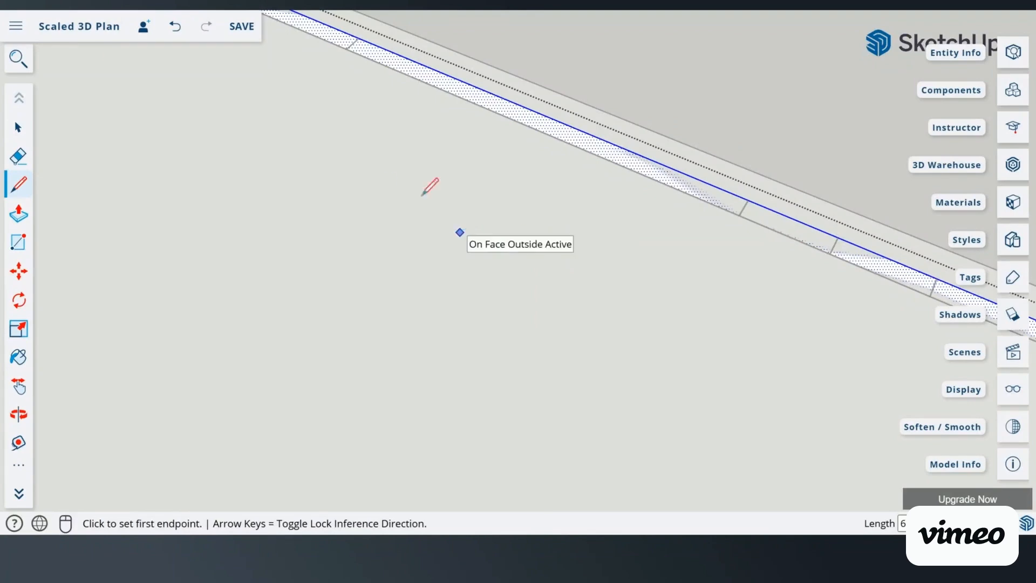
click(18, 128)
scroll(367, 244, down, 2)
scroll(368, 243, down, 4)
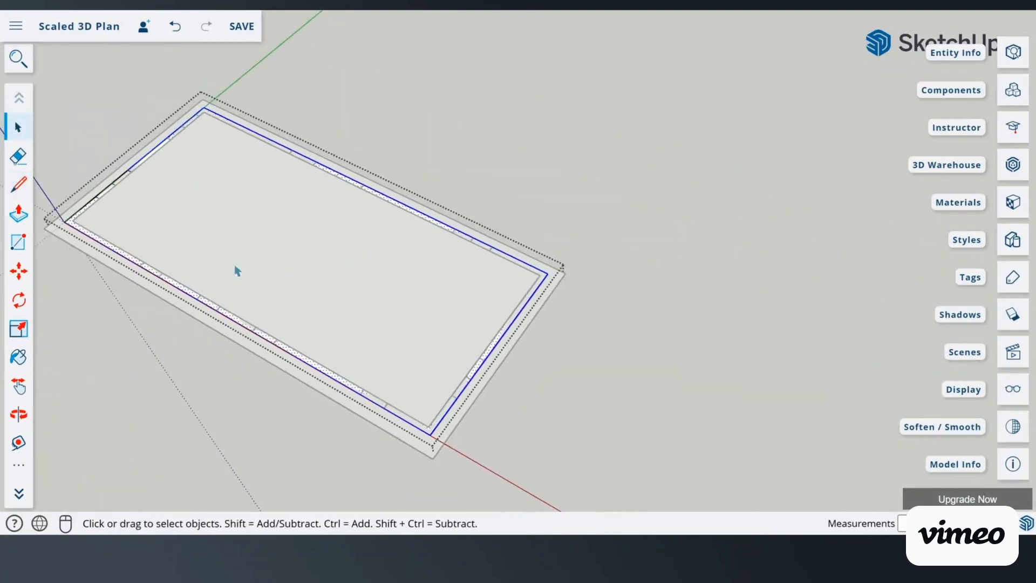
Step: Inspect the window and door divisions on all four exterior walls against the floor plan underneath
scroll(72, 208, up, 3)
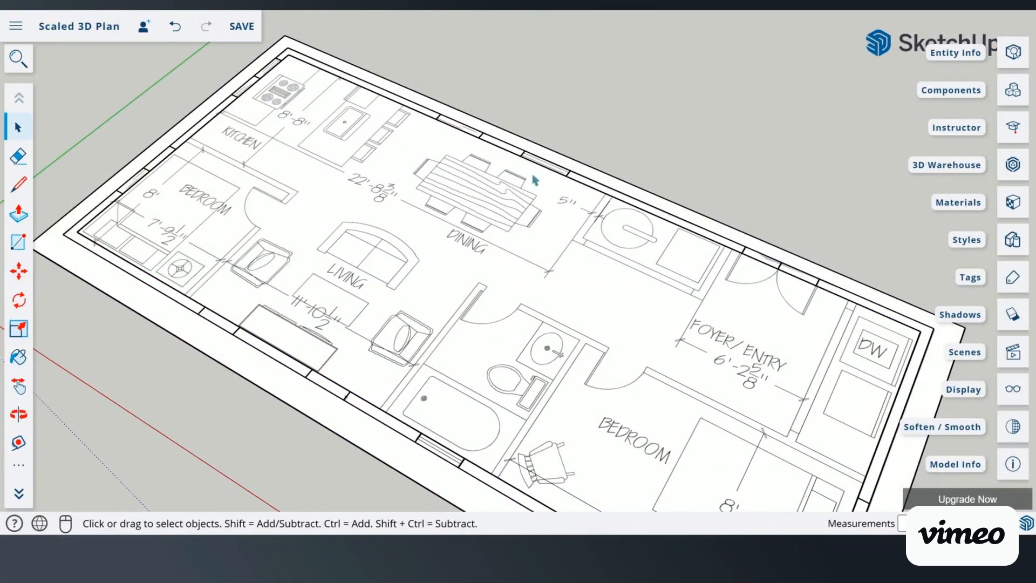
scroll(754, 315, down, 3)
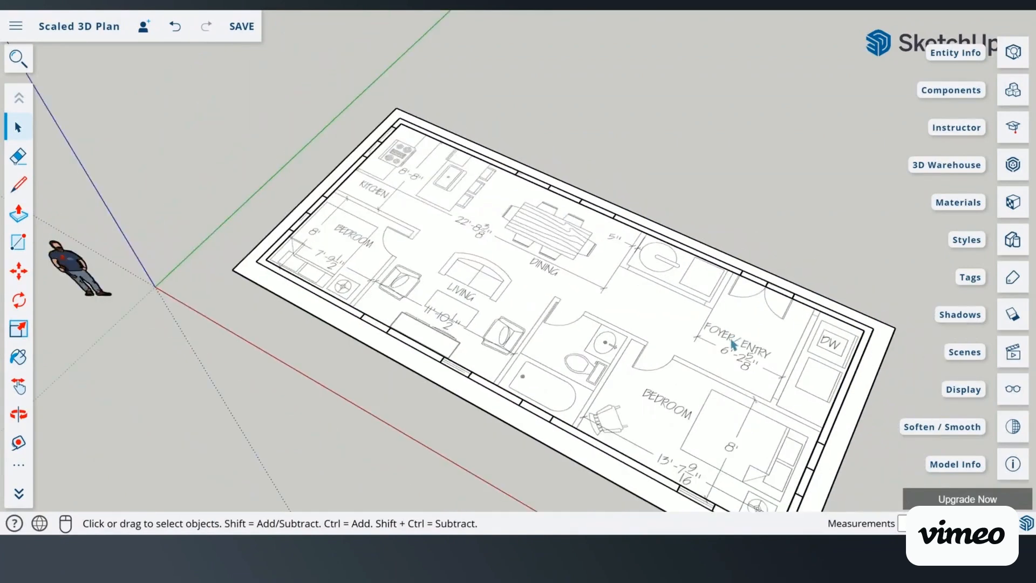
scroll(685, 453, up, 3)
scroll(664, 482, up, 1)
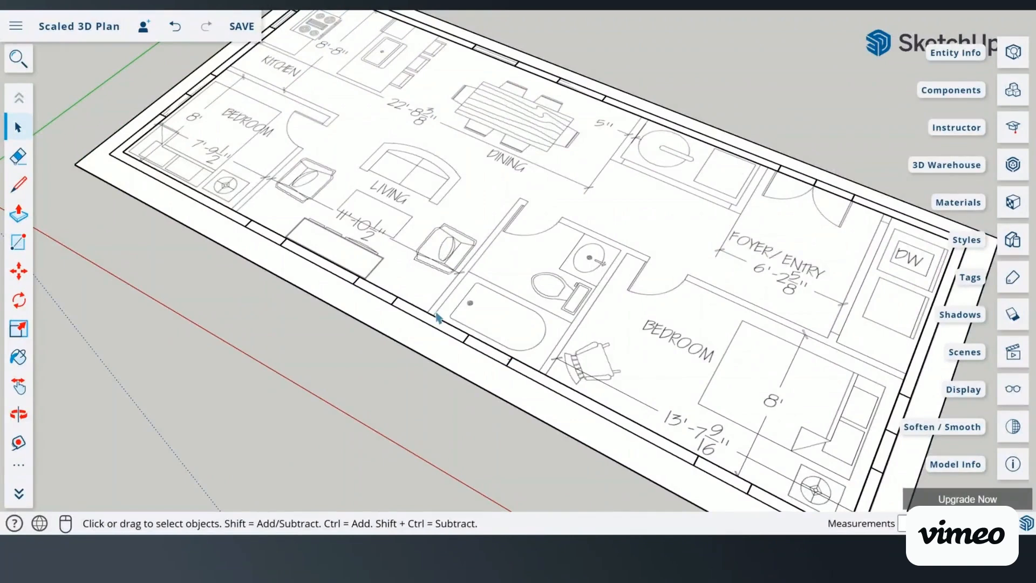
scroll(327, 219, down, 2)
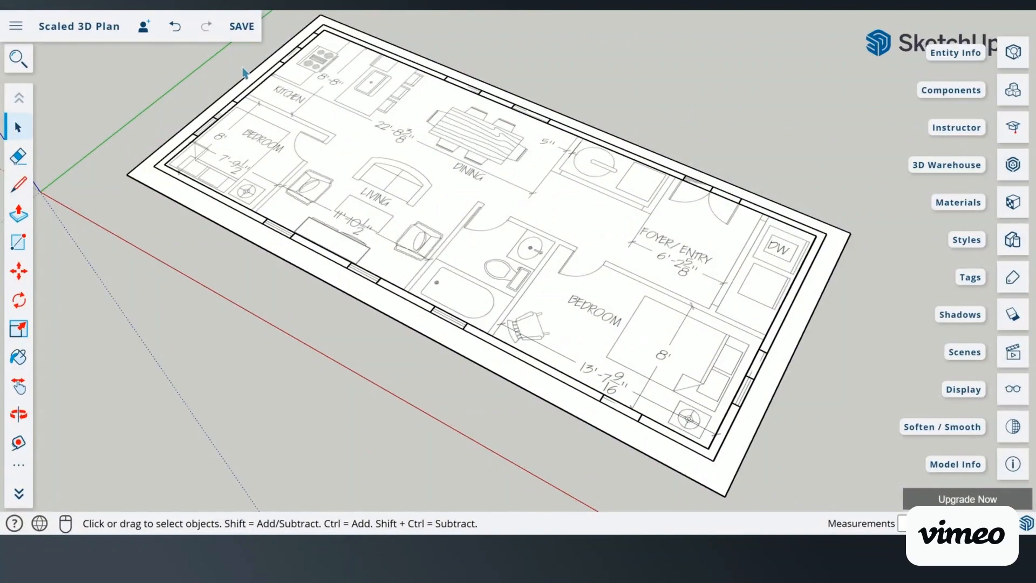
scroll(243, 81, up, 2)
scroll(367, 115, down, 3)
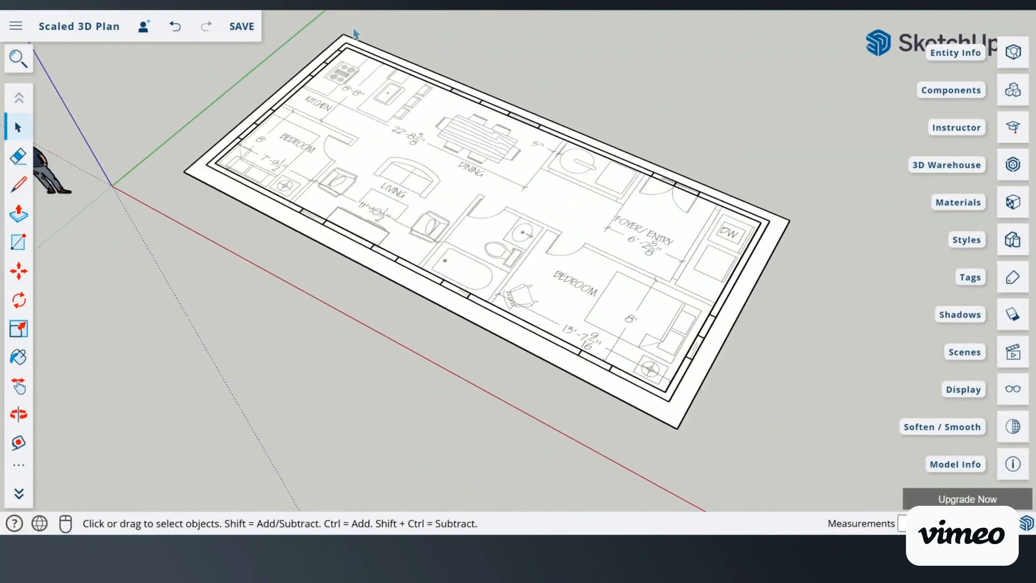
scroll(351, 31, up, 4)
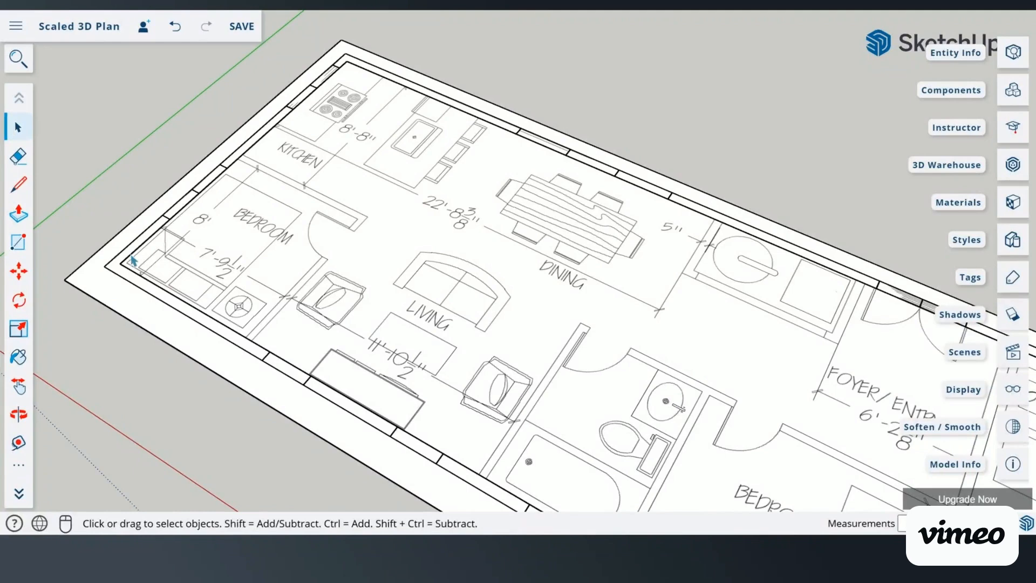
click(18, 215)
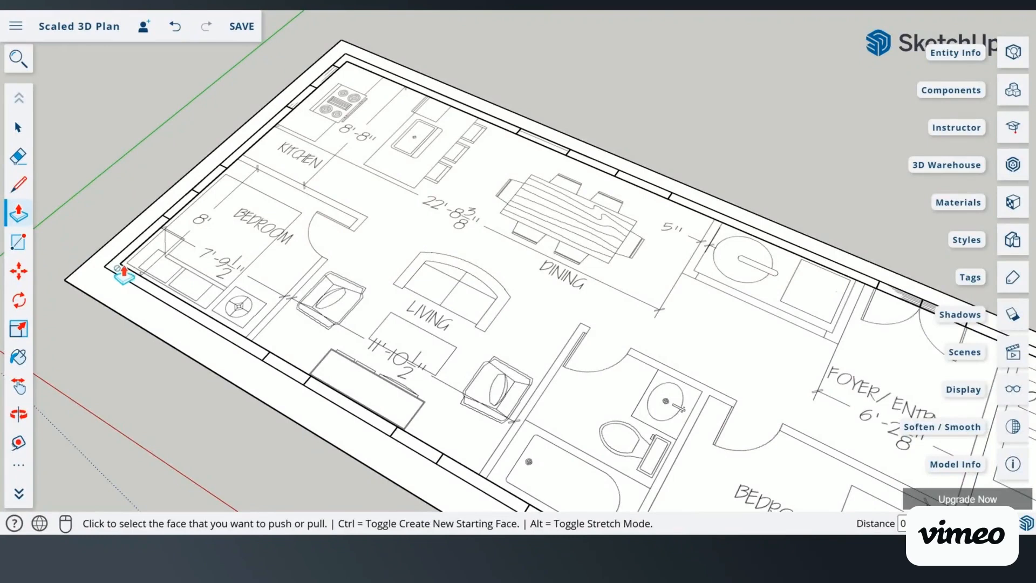
scroll(157, 231, up, 2)
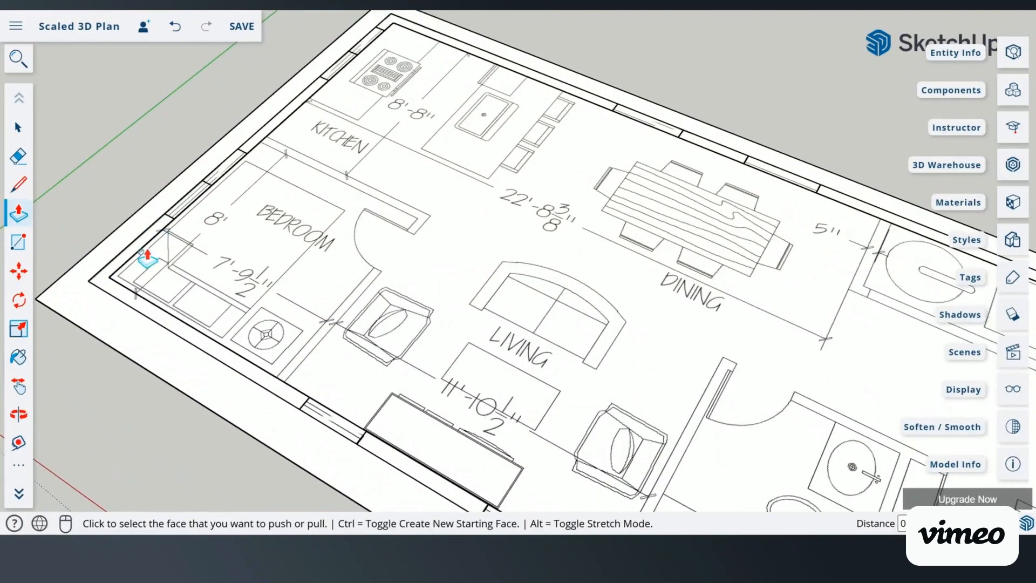
scroll(149, 251, up, 2)
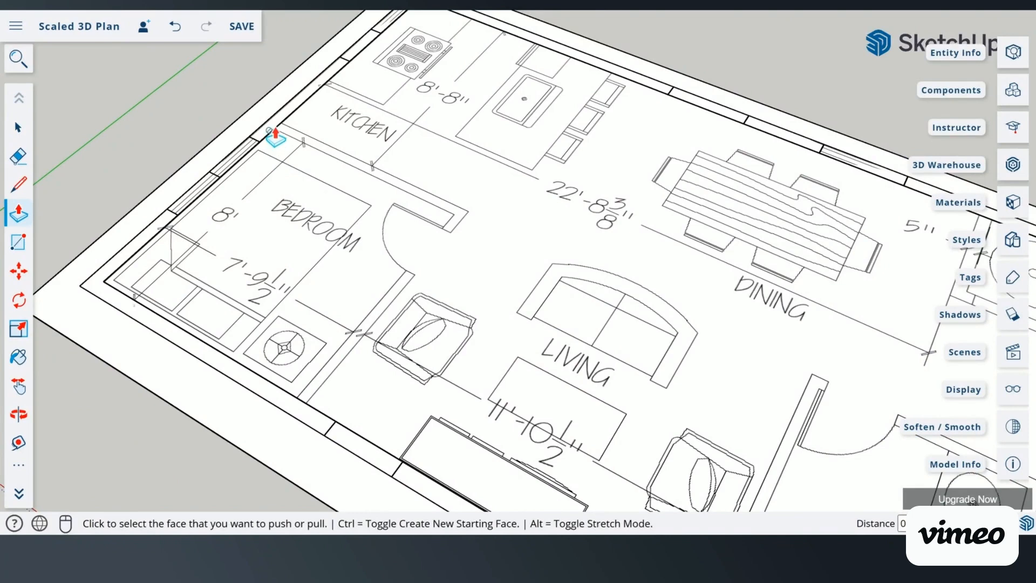
scroll(274, 135, up, 1)
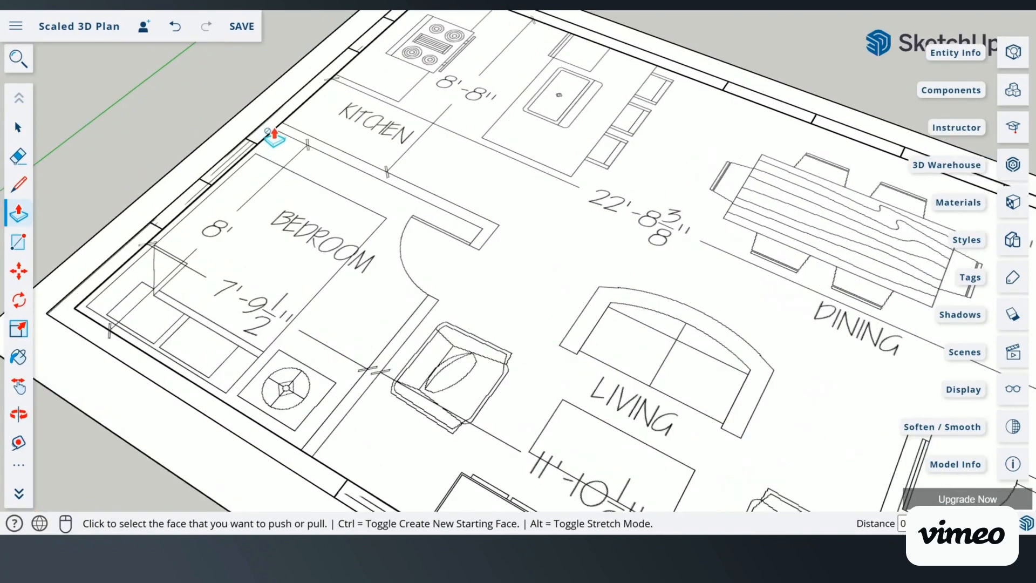
scroll(273, 134, up, 1)
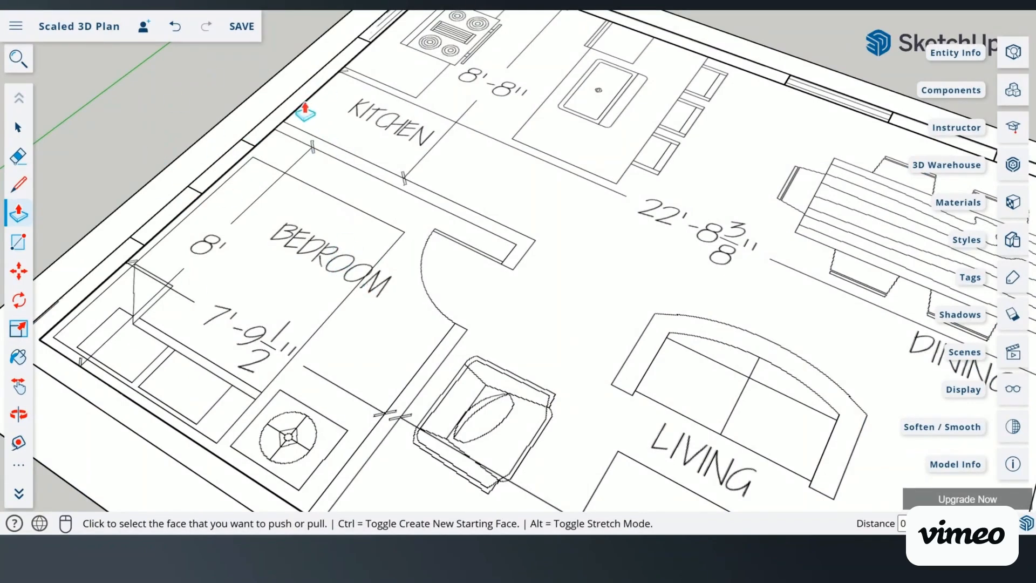
Step: Open the exterior wall group and push/pull the bedroom corner wall segment up about 8 feet
click(18, 128)
scroll(84, 214, down, 2)
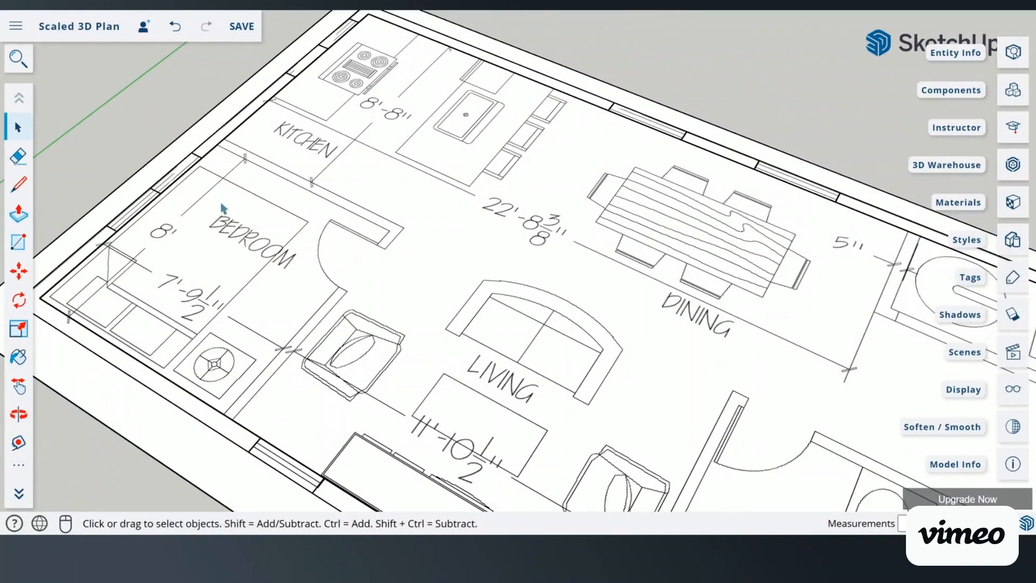
scroll(213, 222, down, 2)
scroll(120, 268, up, 2)
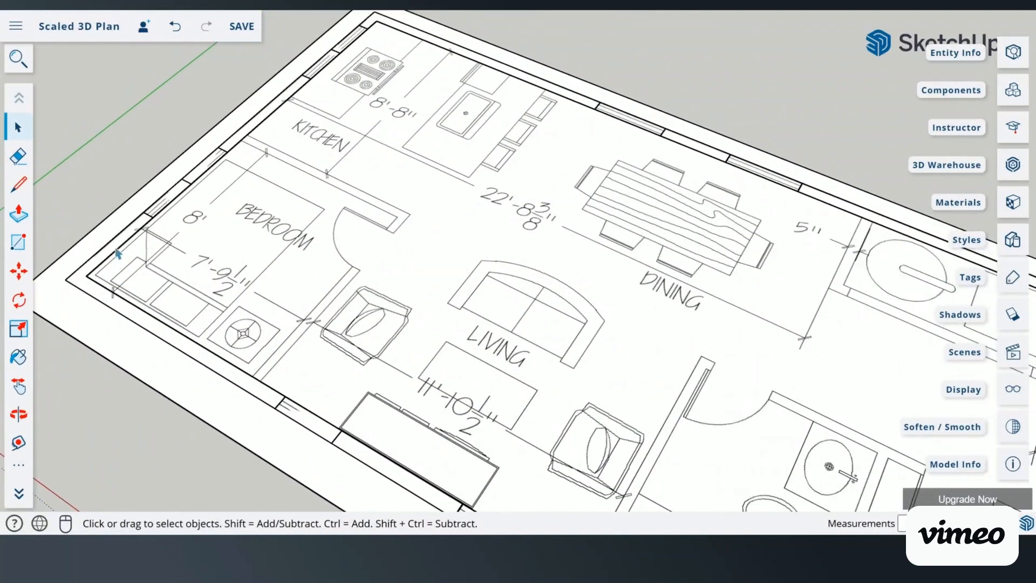
double_click(115, 246)
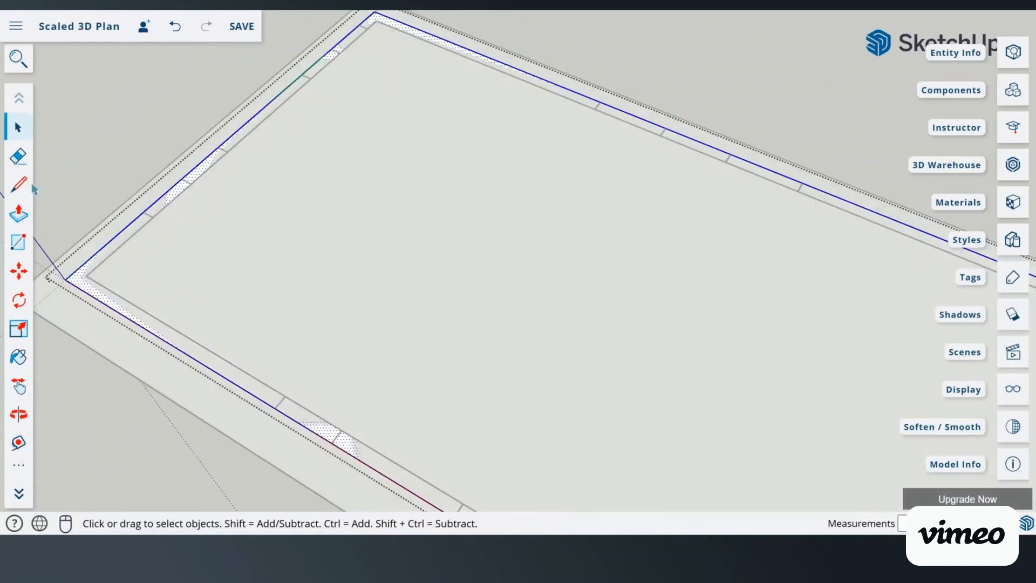
click(19, 216)
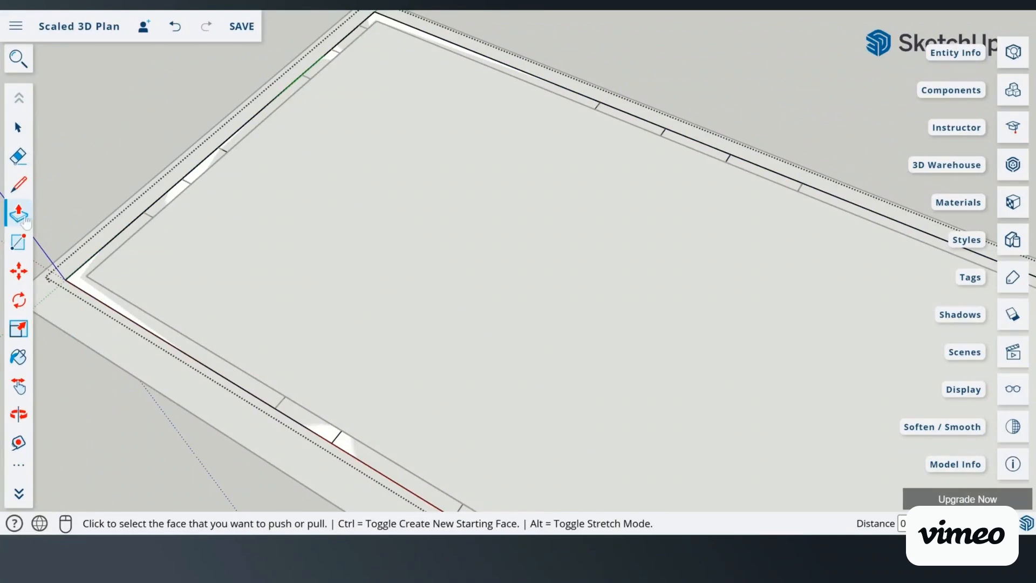
click(120, 249)
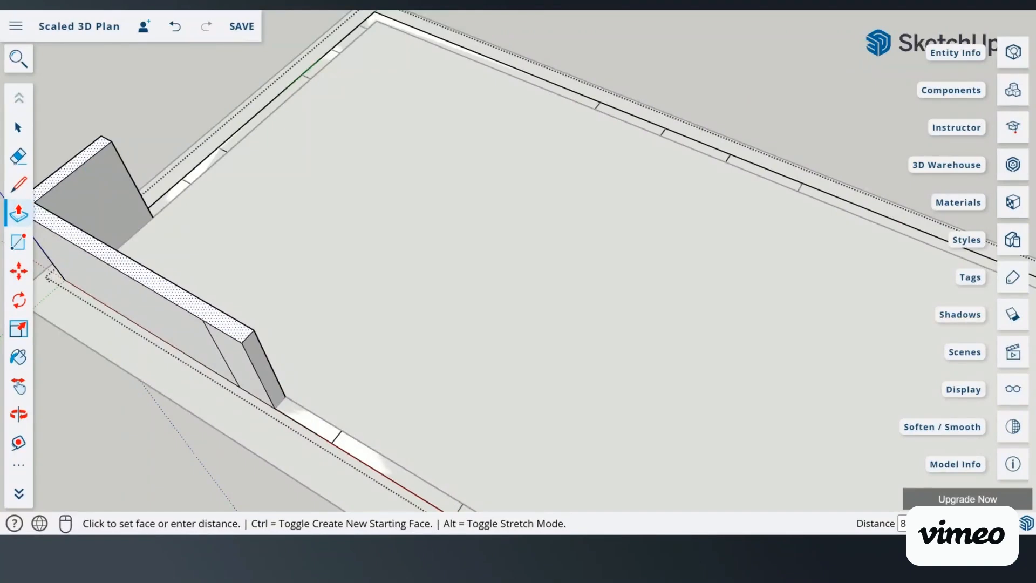
click(95, 168)
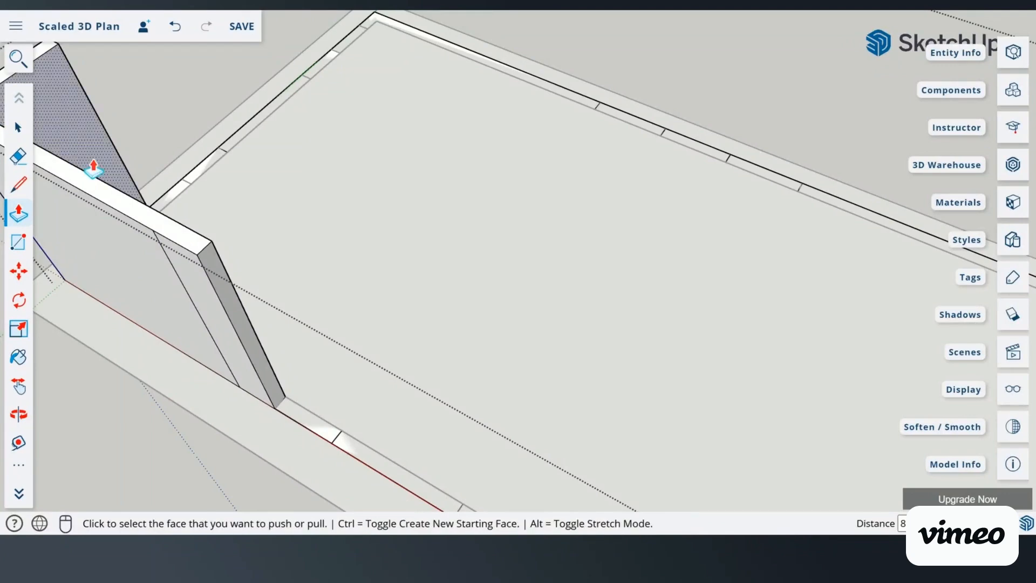
Step: Extrude the two segments adjoining the bedroom corner along the short wall, matching the corner wall's height
click(18, 414)
drag(415, 318, 264, 131)
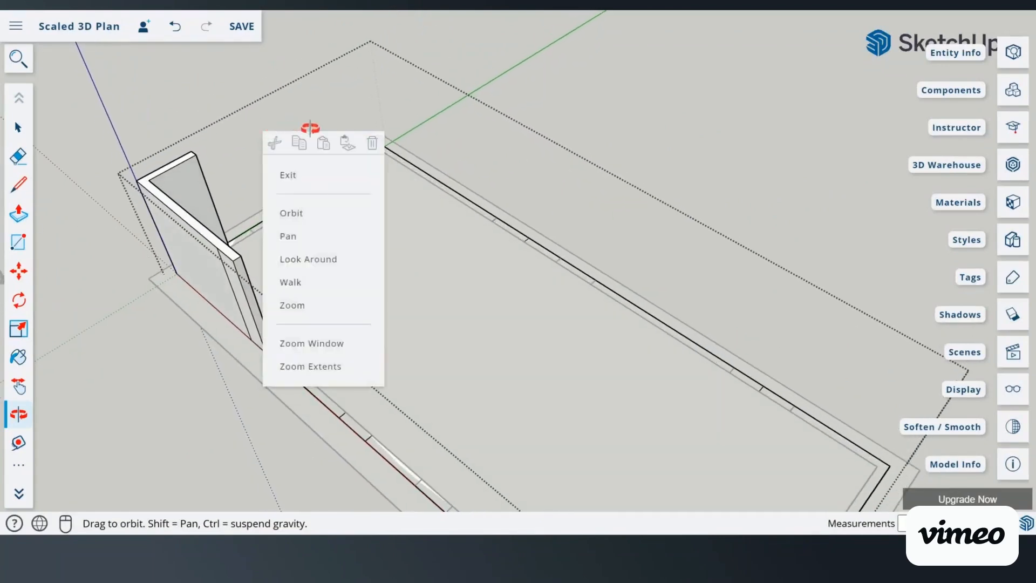
click(312, 174)
scroll(270, 211, up, 1)
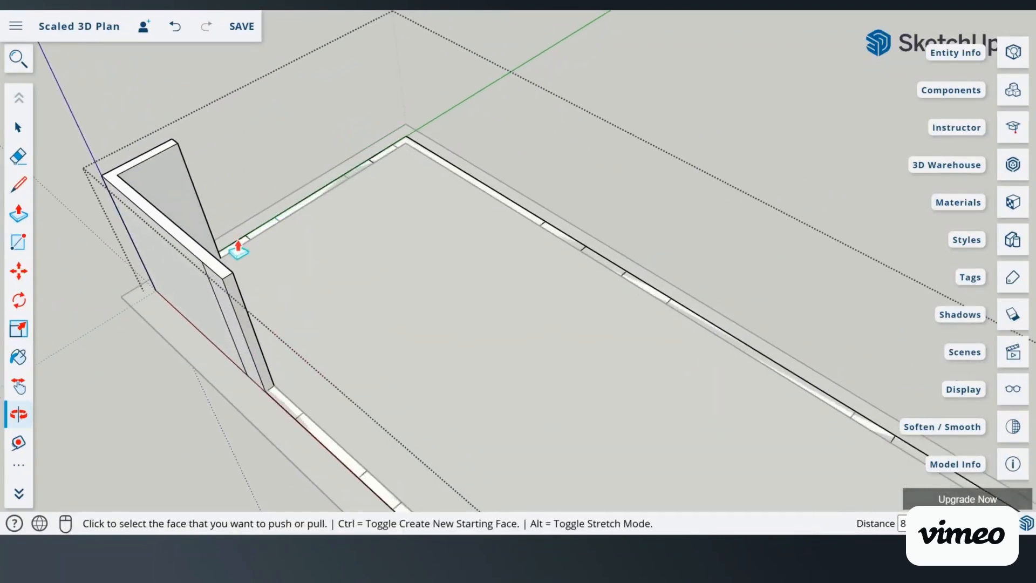
click(240, 250)
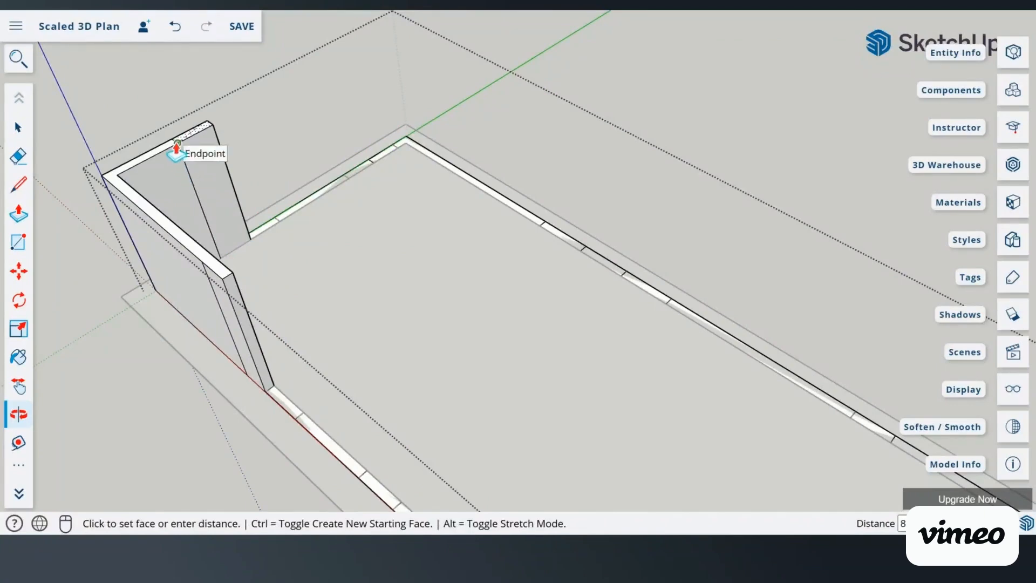
click(173, 144)
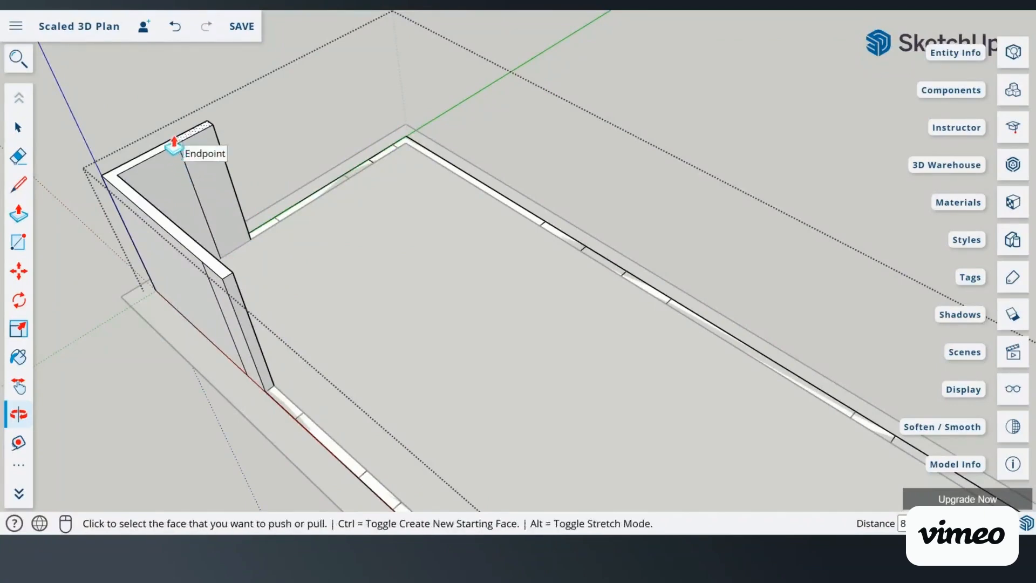
click(268, 233)
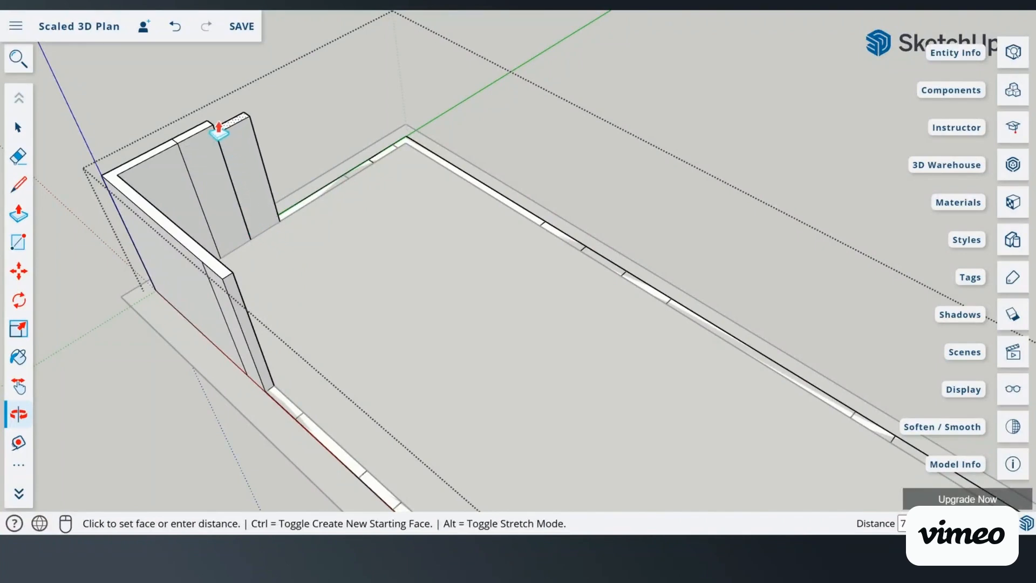
click(193, 136)
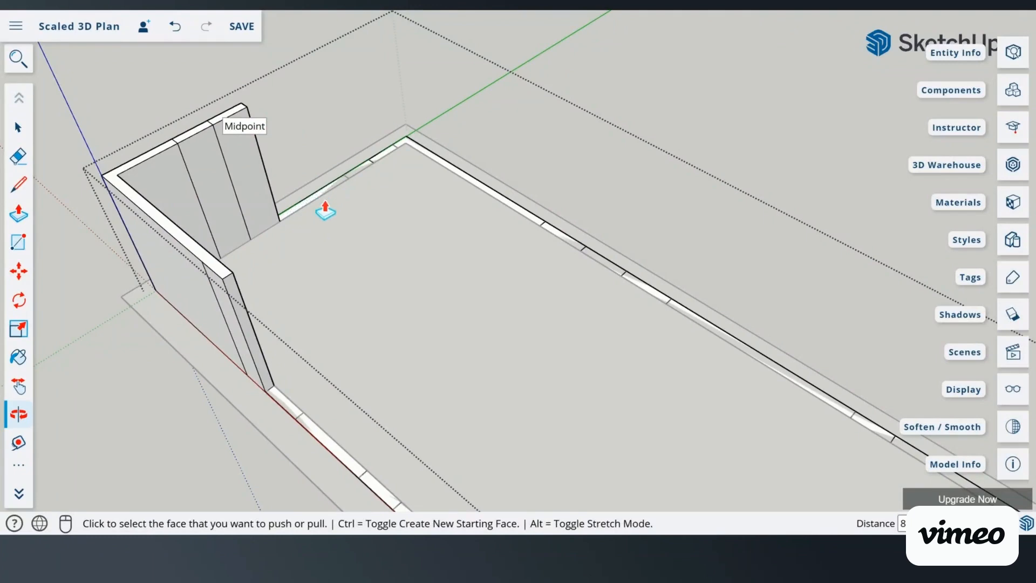
Step: Extrude the long middle segment and the adjoining short segment of the bedroom and kitchen wall to the same wall height
click(313, 203)
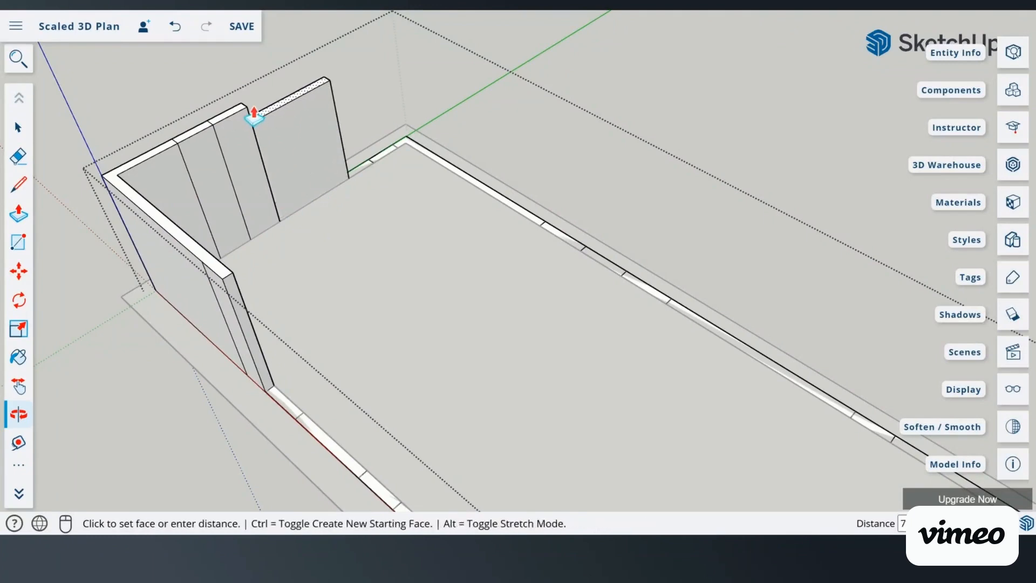
click(245, 108)
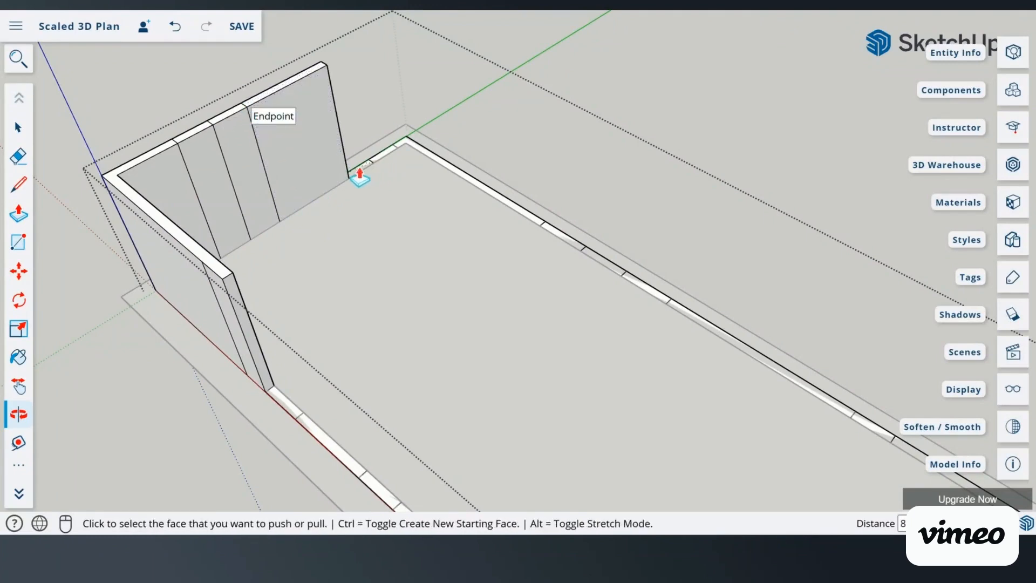
click(368, 178)
click(301, 75)
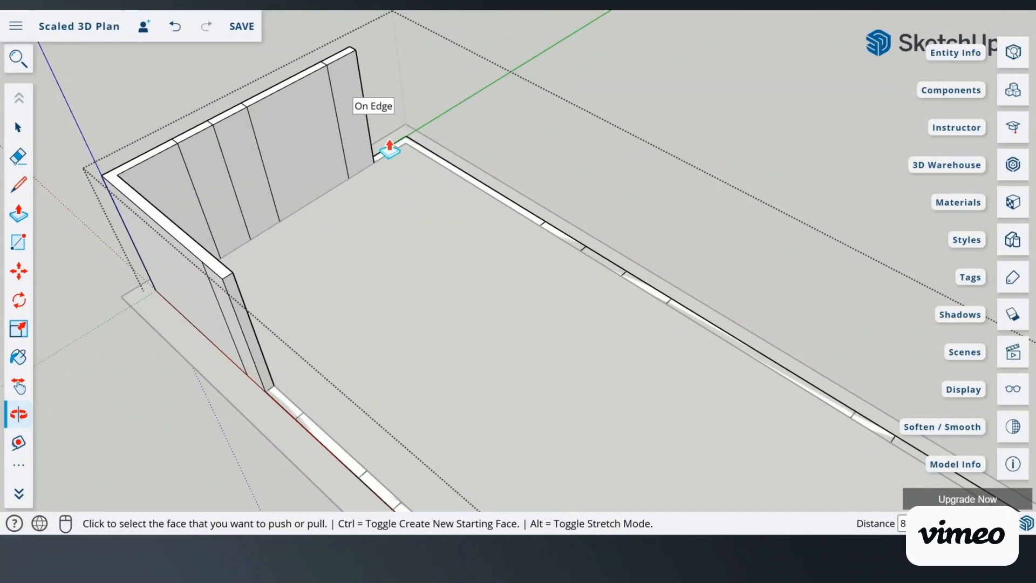
Step: Extrude the last short-wall segment before the kitchen corner, plus the L-shaped kitchen corner segment, to the height of the finished walls
click(389, 153)
scroll(395, 150, up, 2)
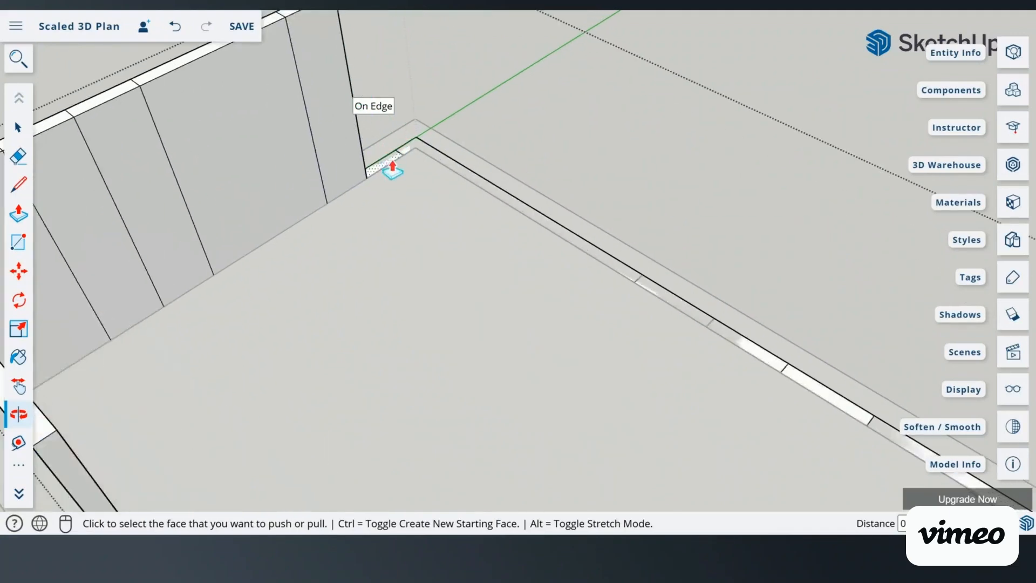
click(389, 158)
click(276, 30)
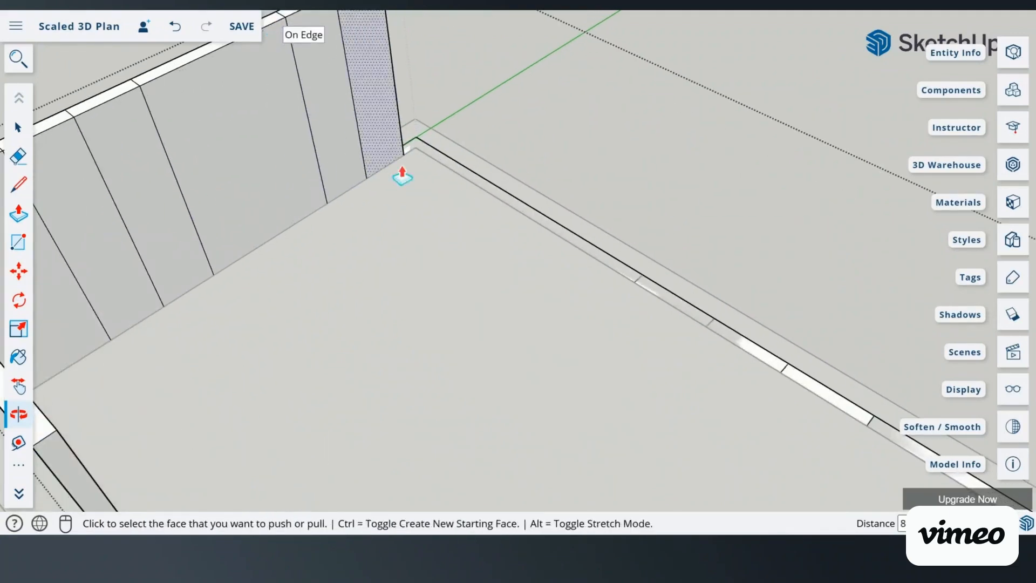
scroll(455, 178, down, 3)
click(455, 178)
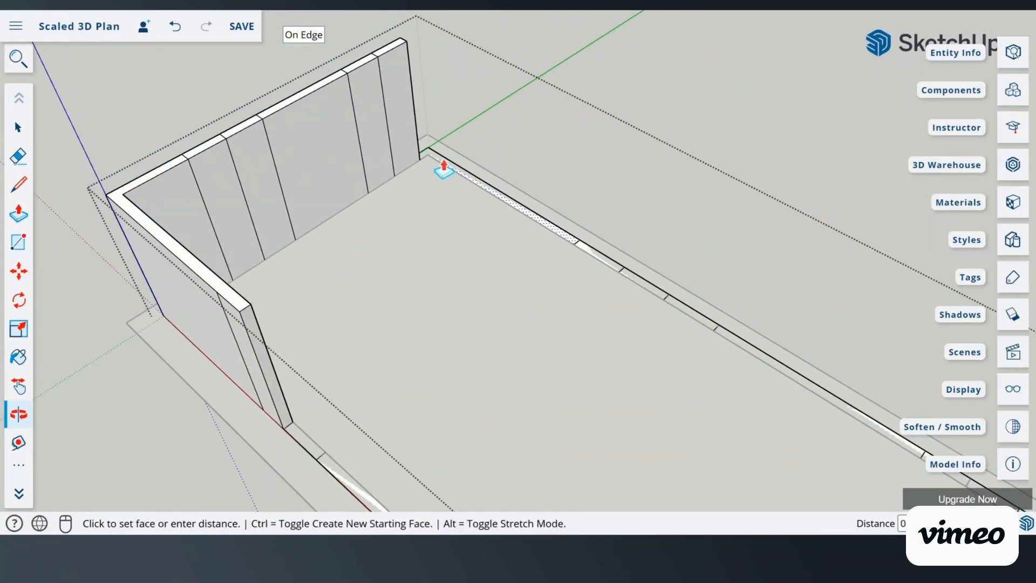
click(385, 52)
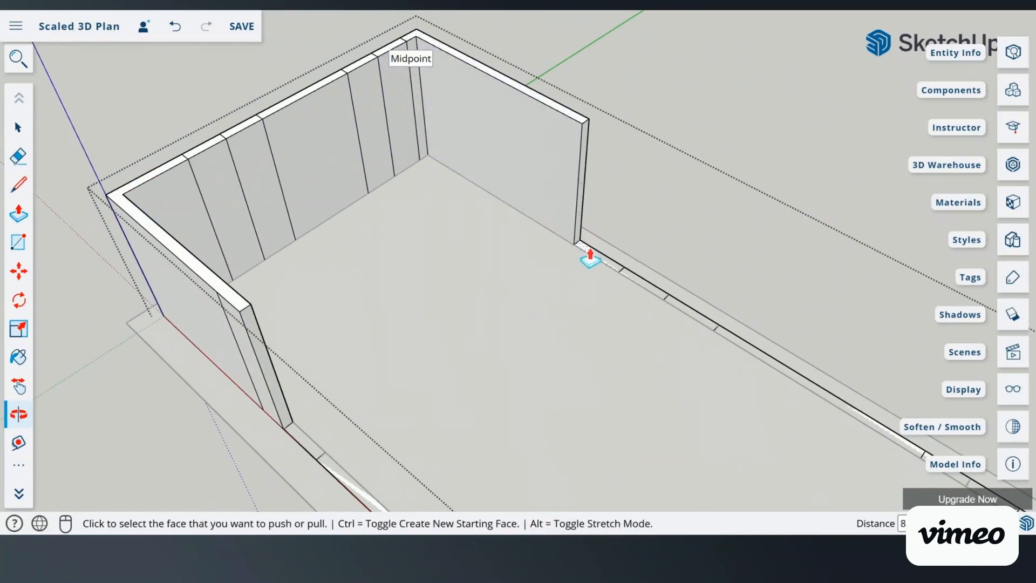
Step: Extrude the three consecutive segments beyond the kitchen corner piece along the long dining-side wall to match its height
click(588, 252)
click(559, 116)
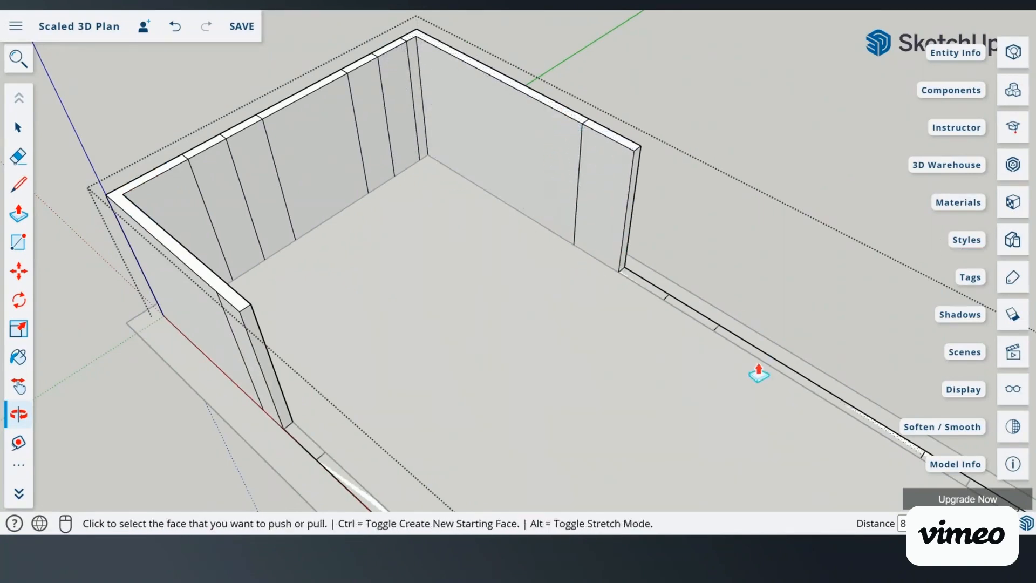
click(650, 297)
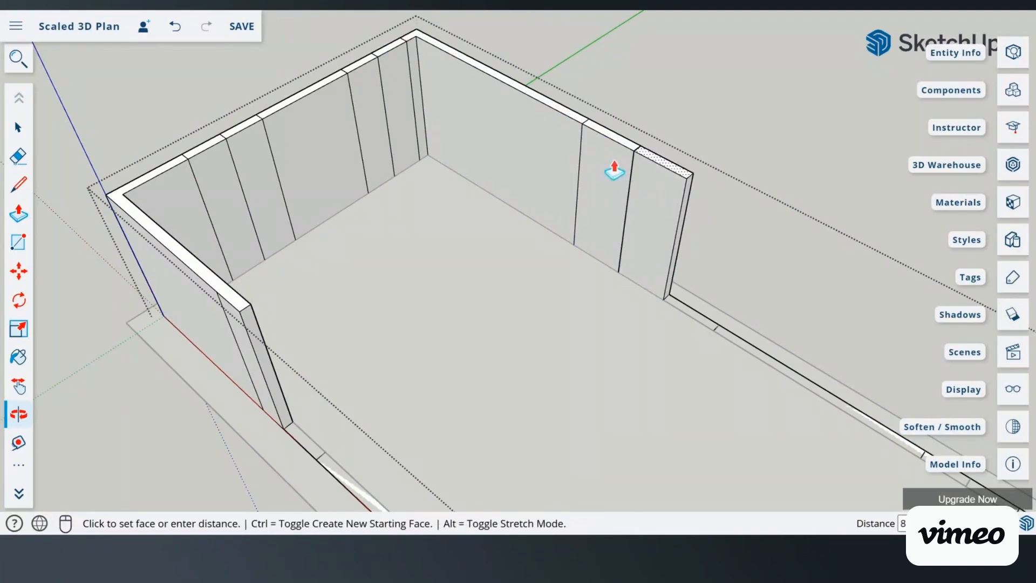
click(613, 173)
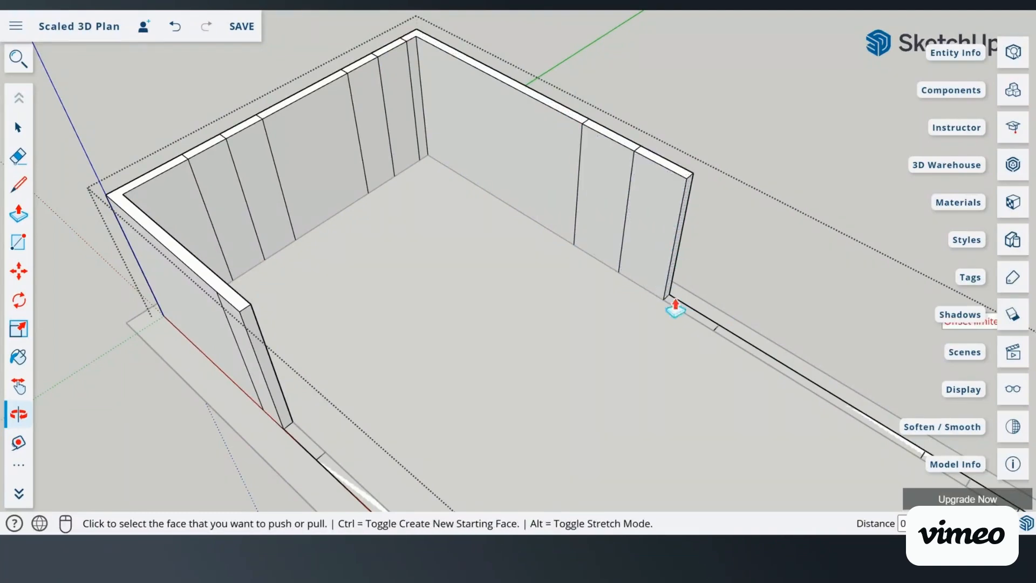
scroll(708, 335, up, 5)
click(708, 335)
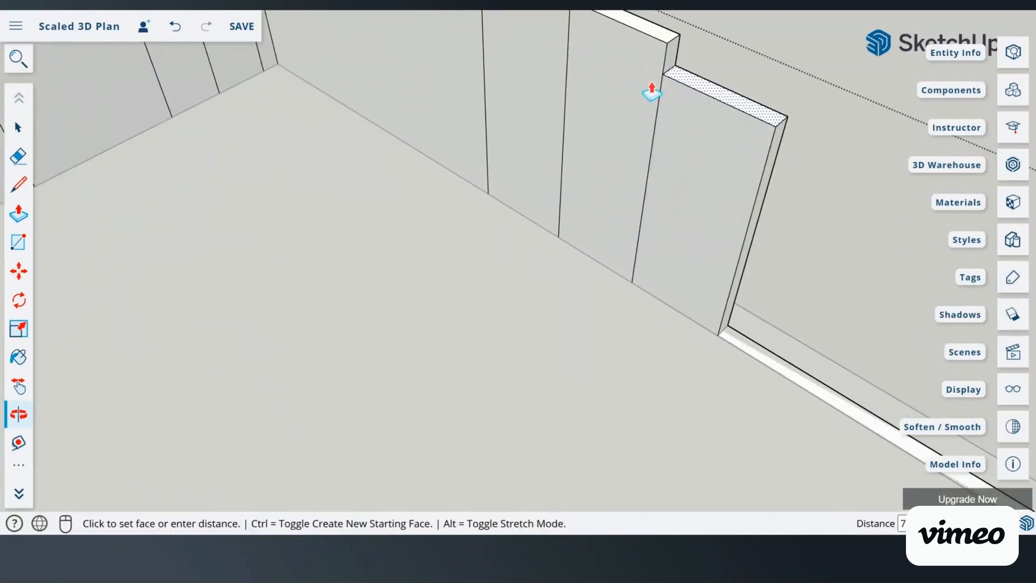
click(648, 51)
Step: Extrude the long segment past the dining area and the adjoining short segment of the same wall to the existing wall height
scroll(639, 157, down, 10)
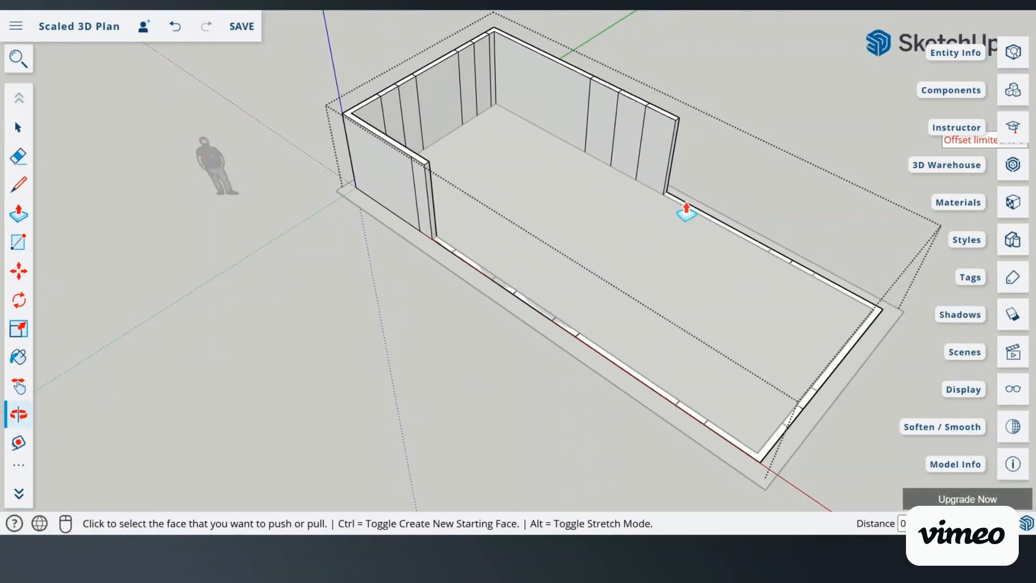
scroll(689, 213, up, 5)
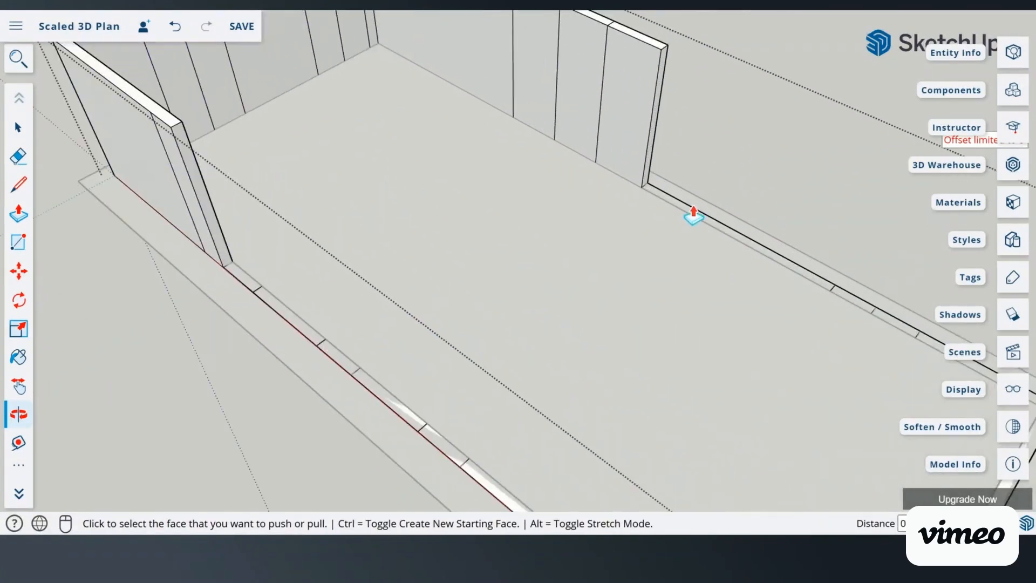
scroll(745, 224, up, 6)
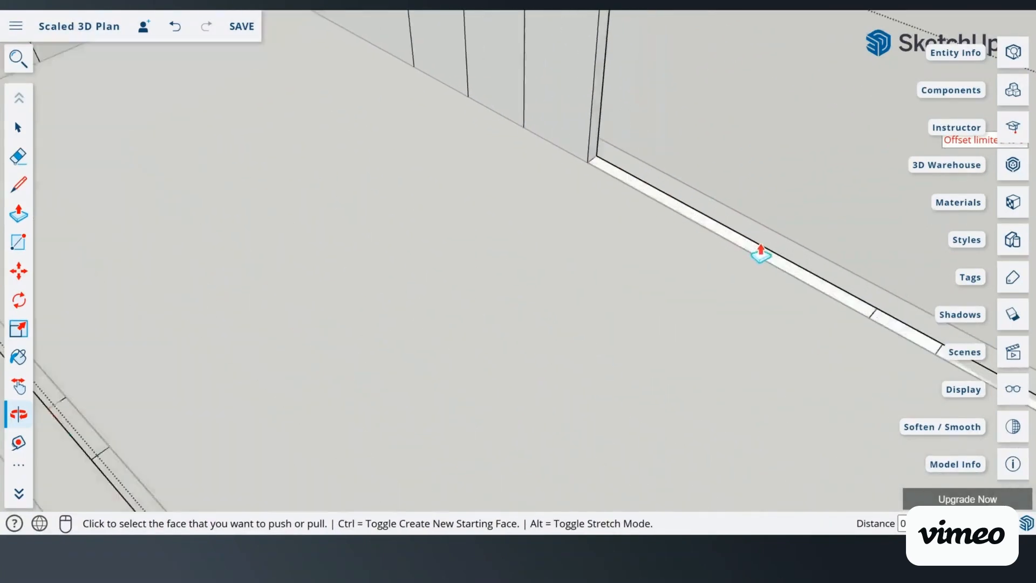
click(758, 258)
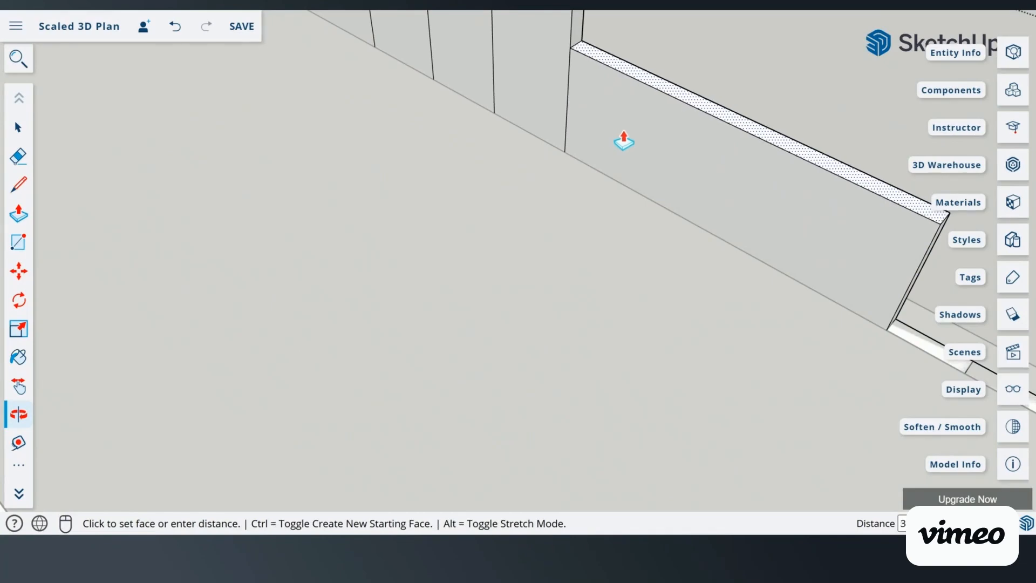
click(652, 189)
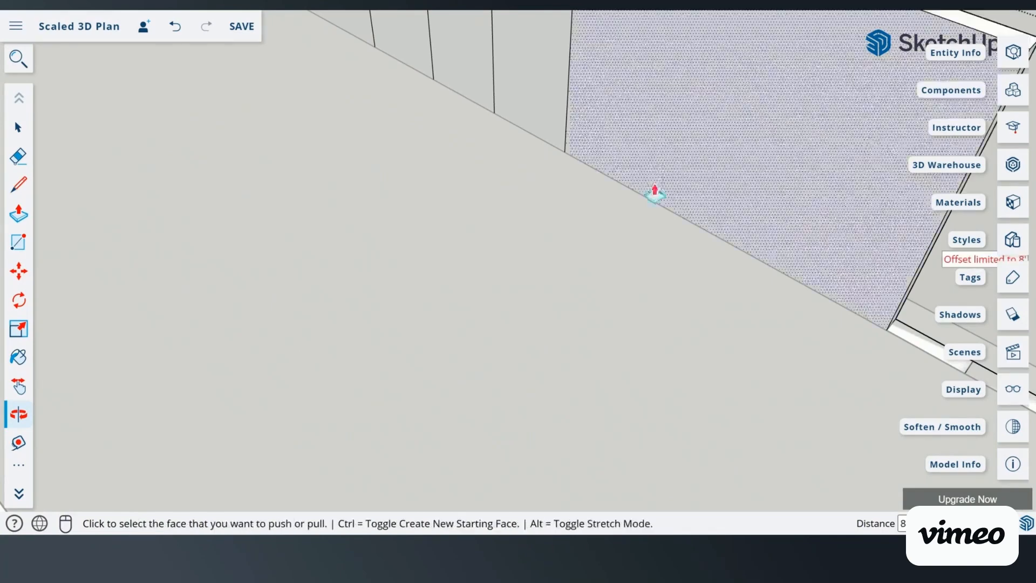
scroll(664, 219, down, 6)
click(731, 247)
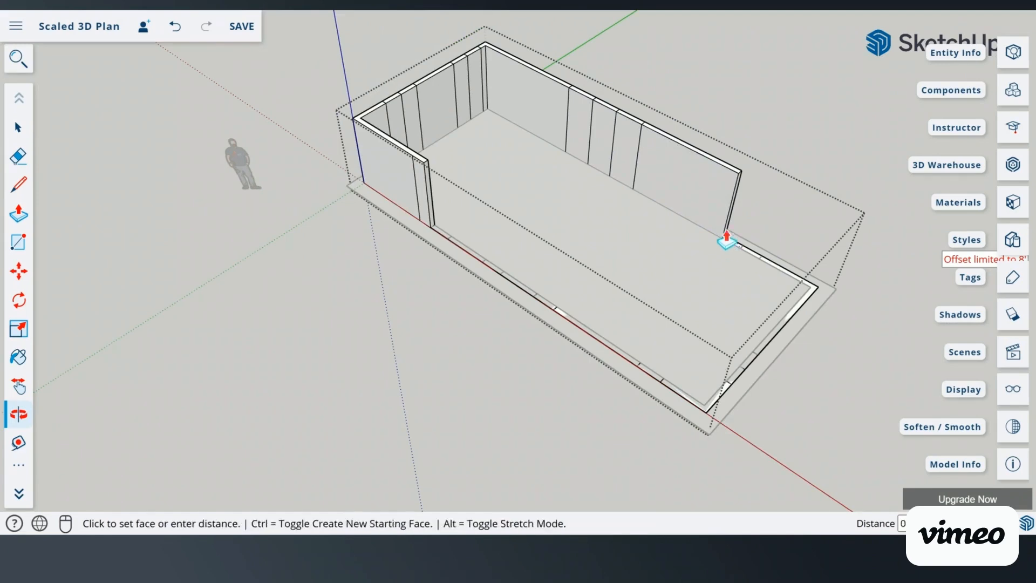
click(754, 258)
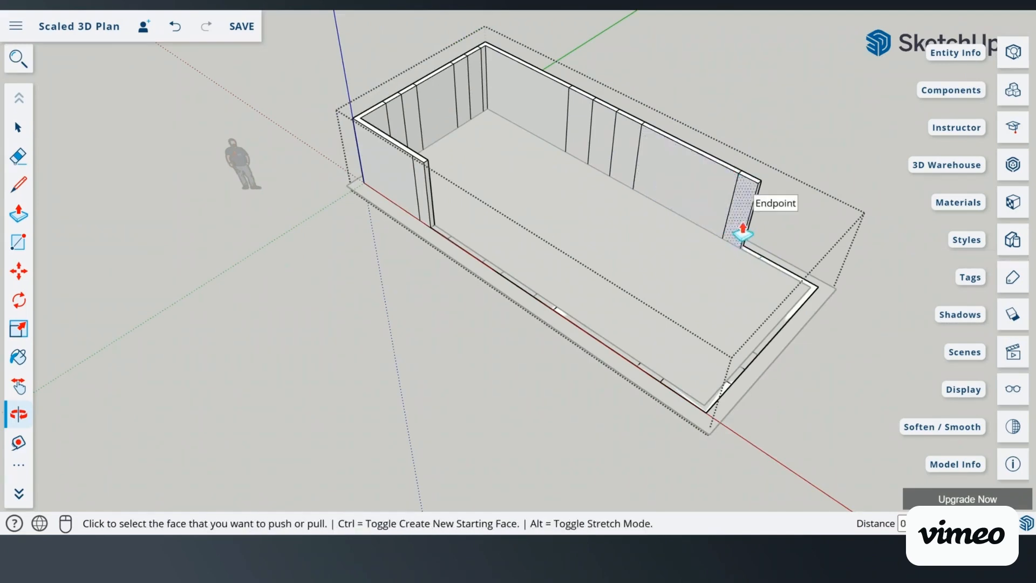
Step: Extrude the last short segment of the long dining-side wall and the L-shaped corner segment beyond it to the existing wall height
scroll(750, 259, up, 5)
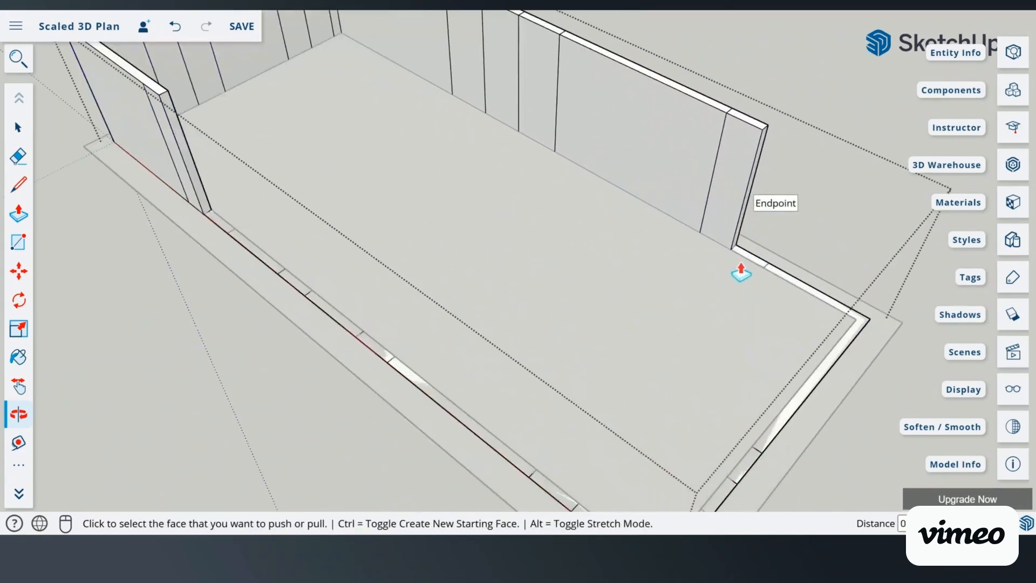
click(745, 260)
click(732, 121)
click(799, 295)
click(799, 296)
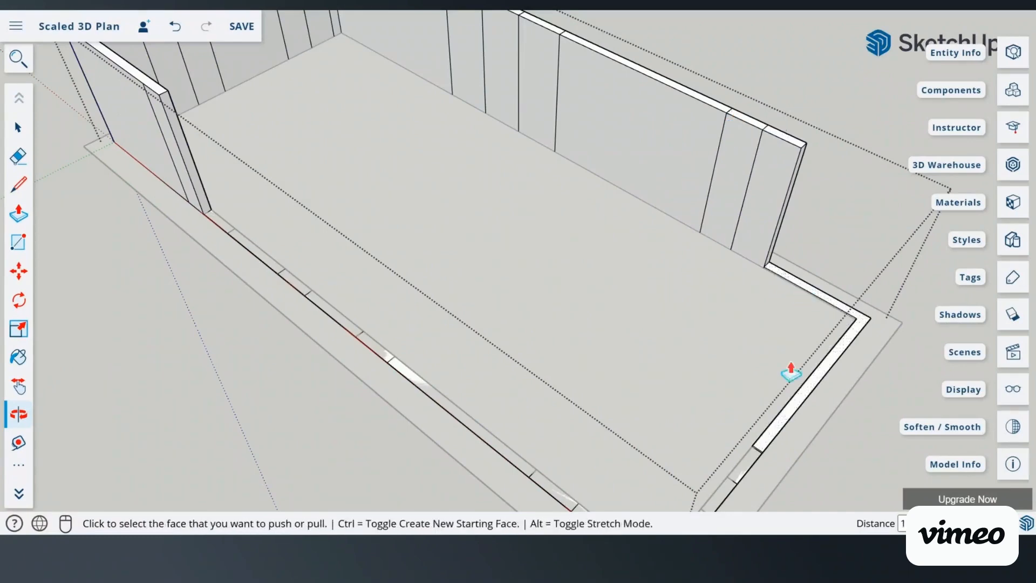
click(746, 471)
click(777, 309)
click(797, 294)
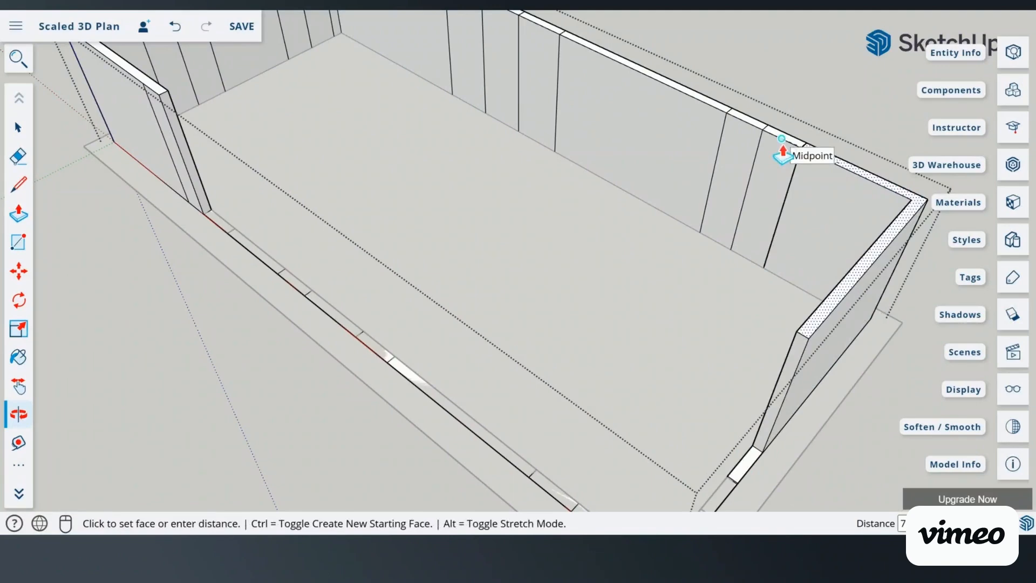
click(781, 154)
Step: Extrude the two short segments of the far end wall and the adjoining L-shaped corner segment to the finished wall height
click(757, 463)
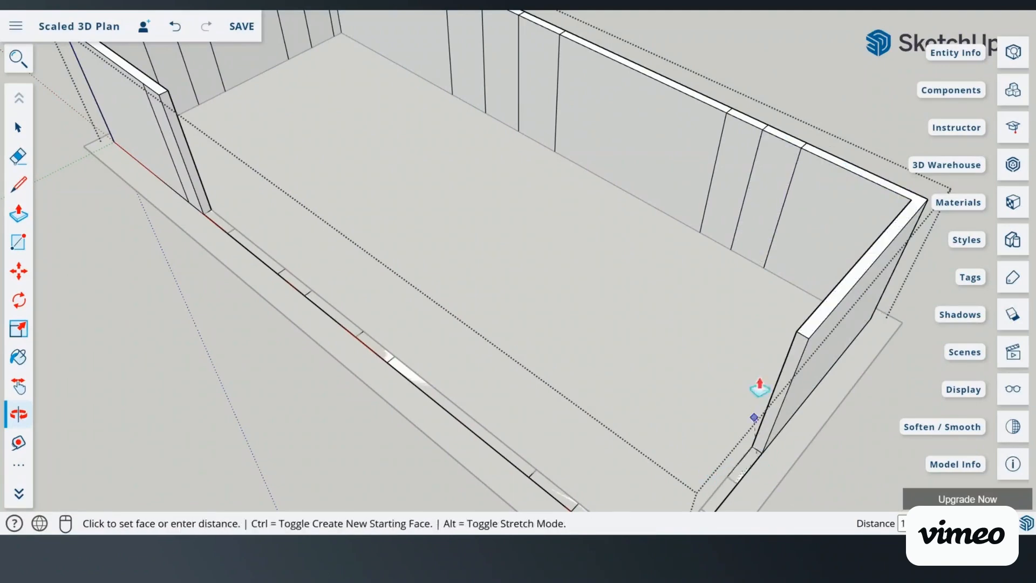
click(815, 332)
click(732, 491)
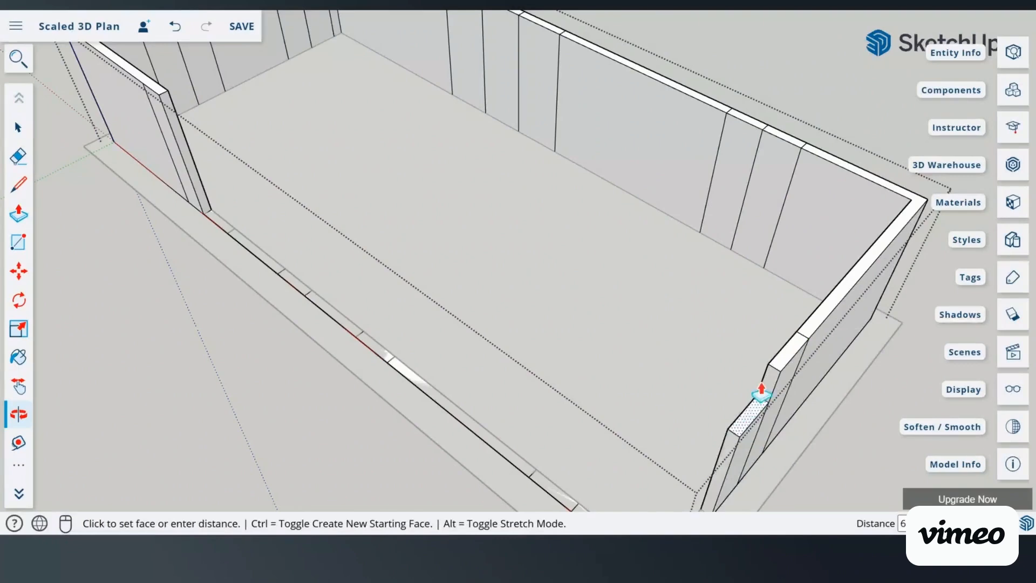
click(777, 362)
scroll(770, 389, down, 4)
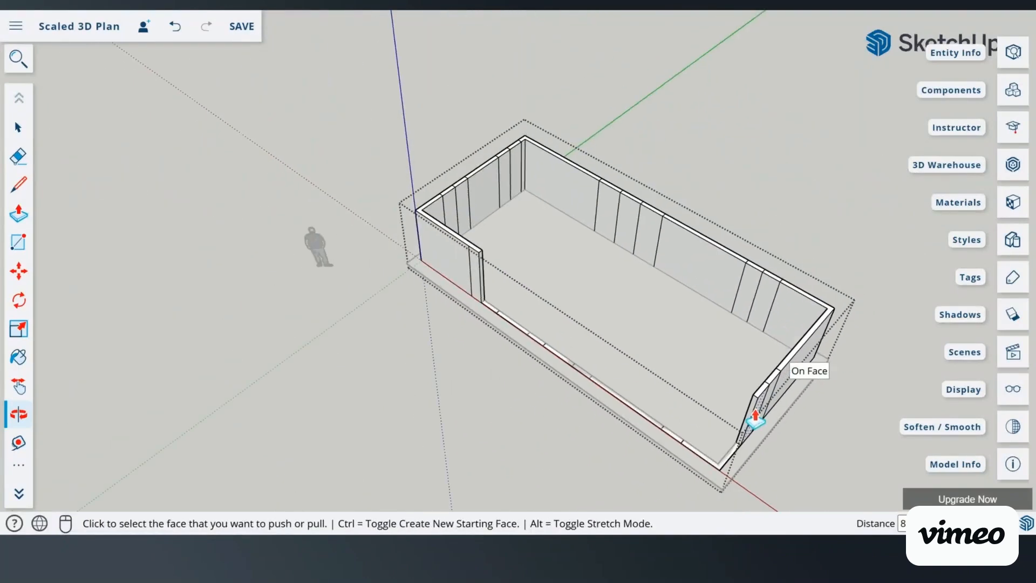
click(734, 458)
click(722, 422)
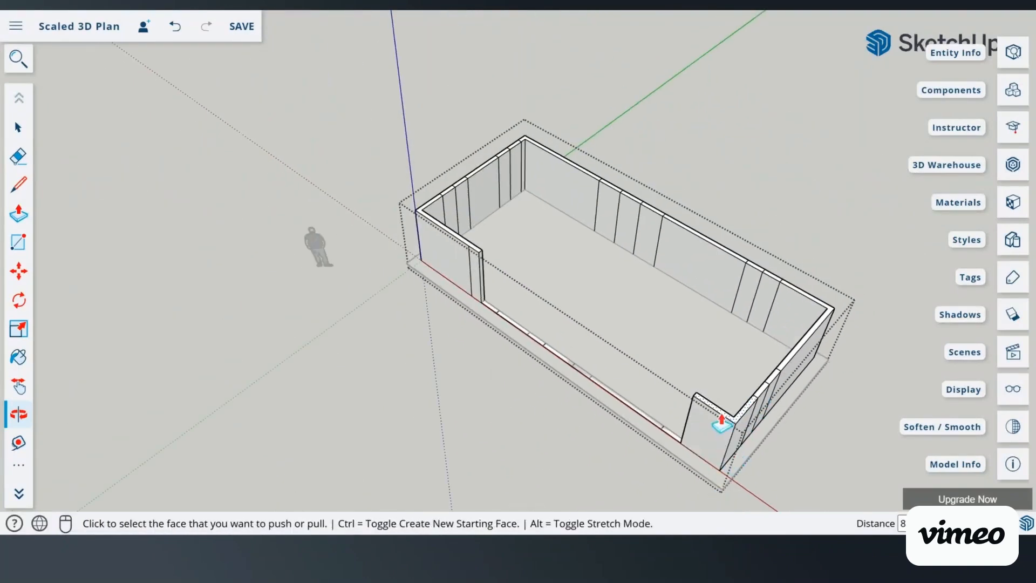
Step: Extrude the short segment beside the new corner and the long segment adjoining it on the living-side wall to the wall height
click(669, 441)
click(656, 416)
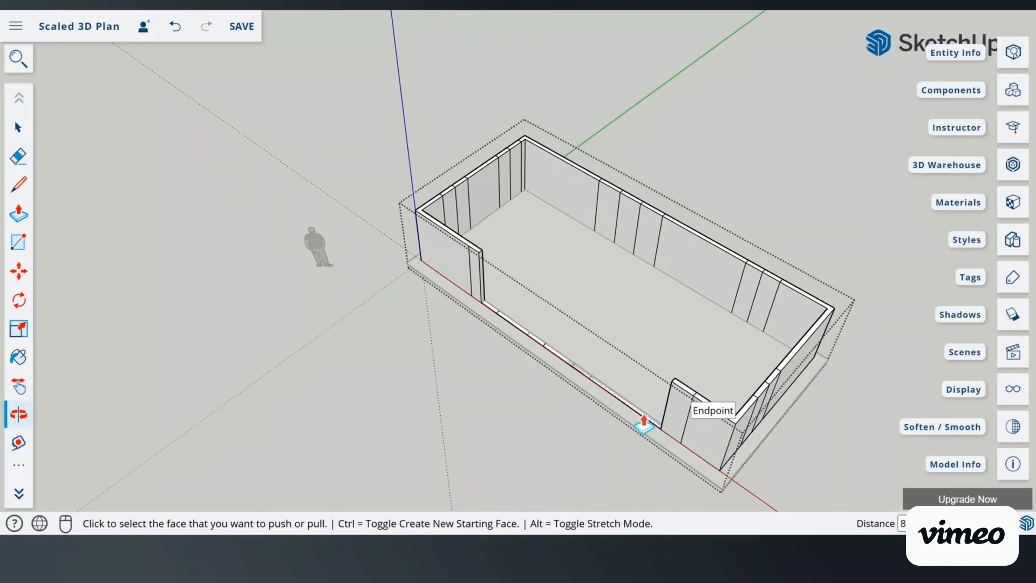
click(647, 425)
click(678, 387)
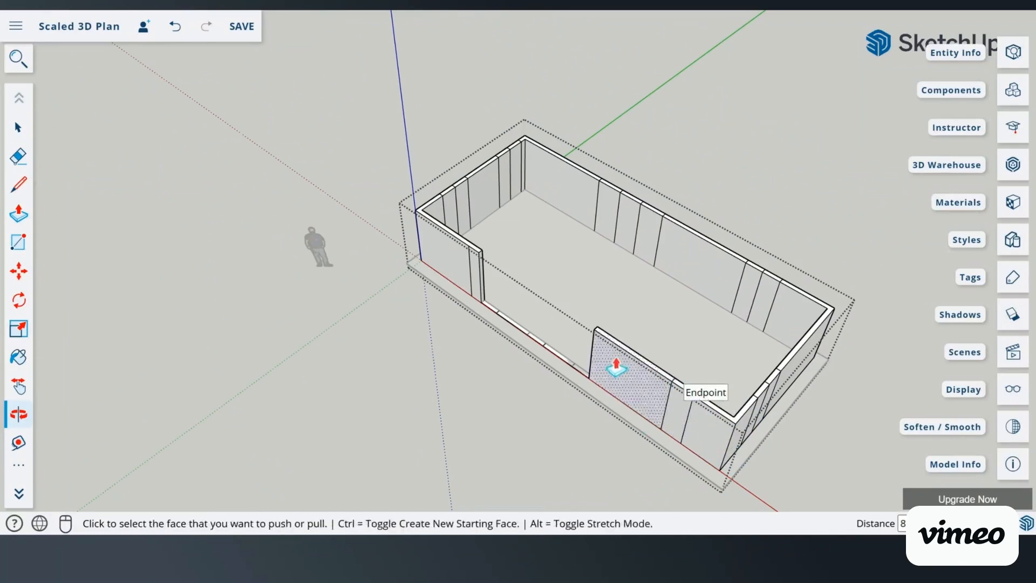
Step: Extrude the three consecutive segments following the long segment of the living-side wall to match its height
scroll(563, 377, up, 2)
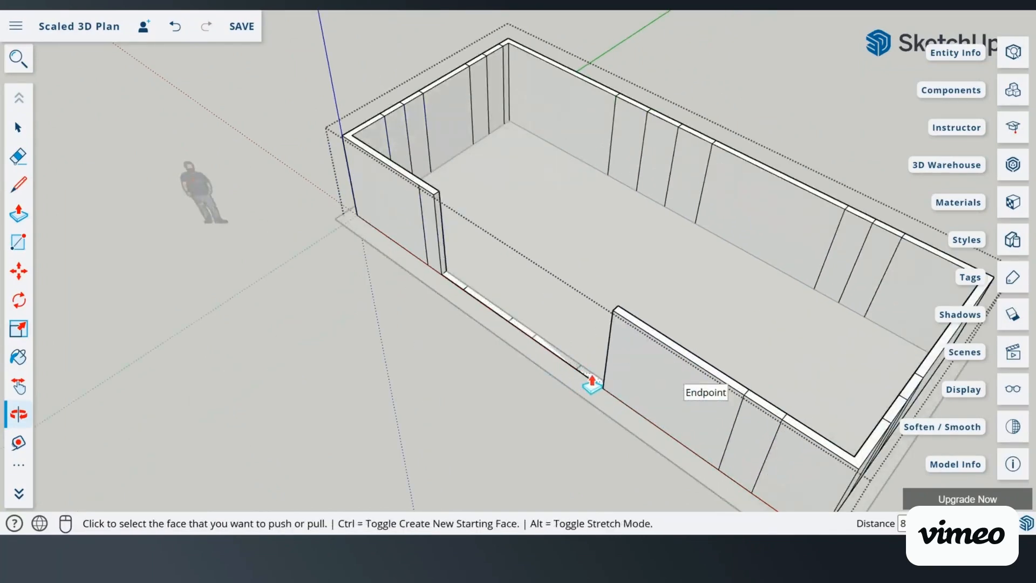
click(592, 381)
click(624, 321)
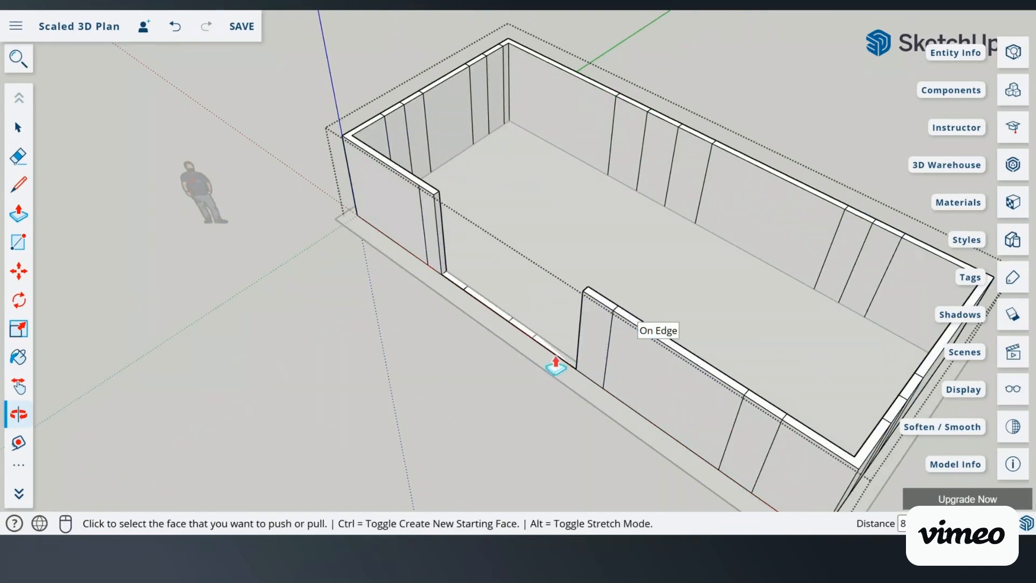
click(556, 365)
click(589, 297)
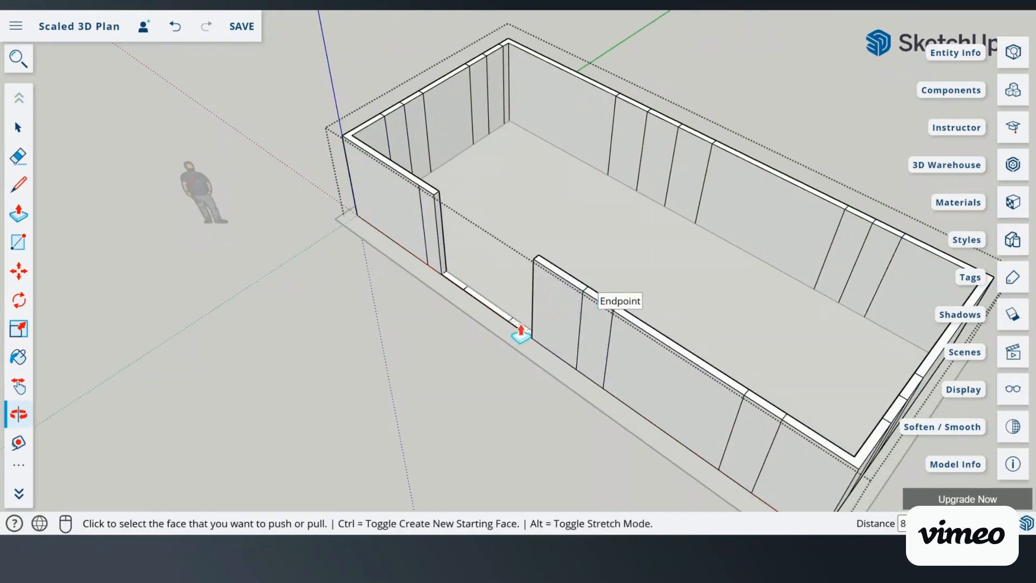
click(519, 331)
click(543, 266)
Step: Extrude the two remaining low segments of the living-side wall to full height, closing the perimeter, and exit the wall group
click(473, 310)
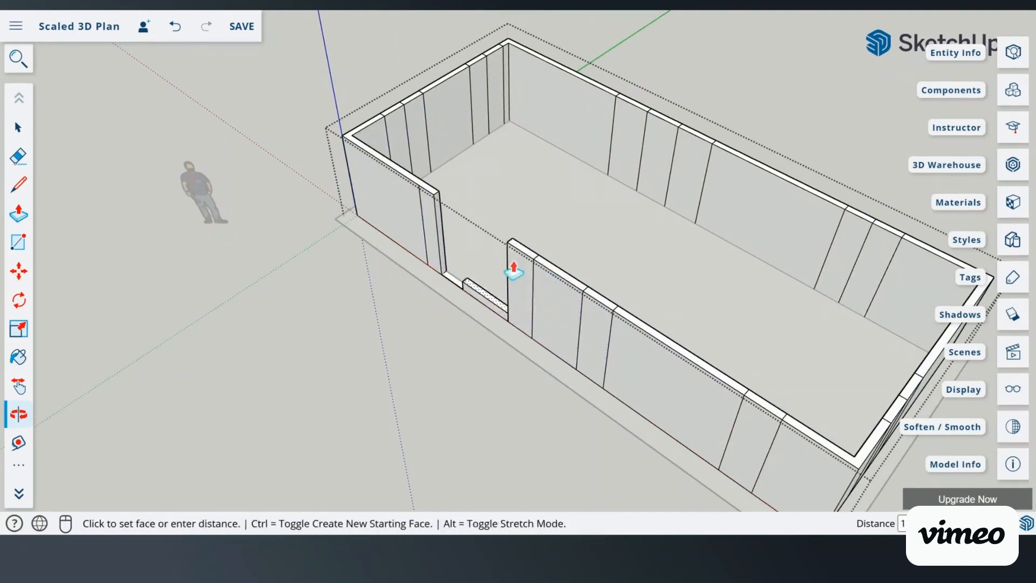
click(521, 249)
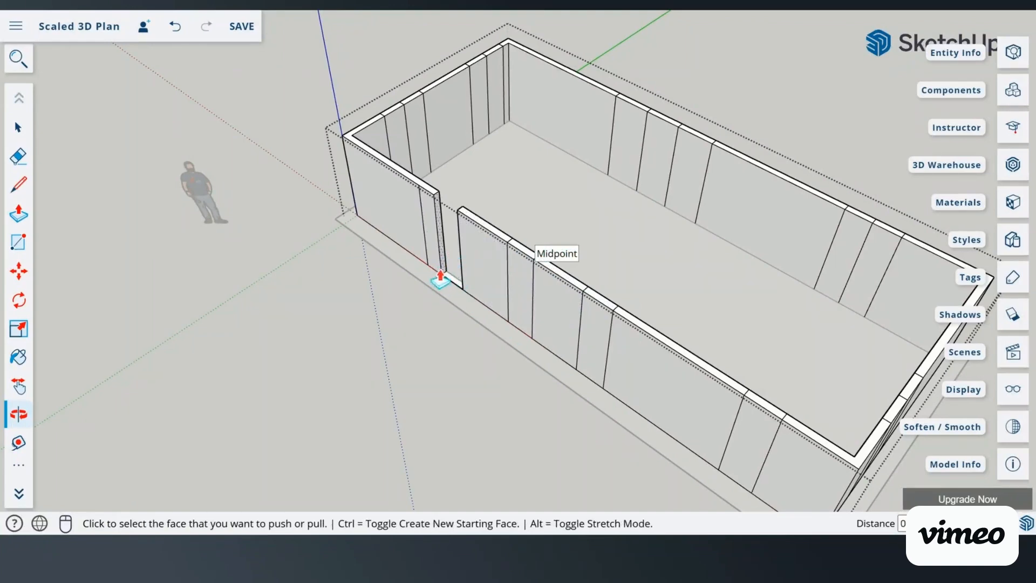
click(450, 276)
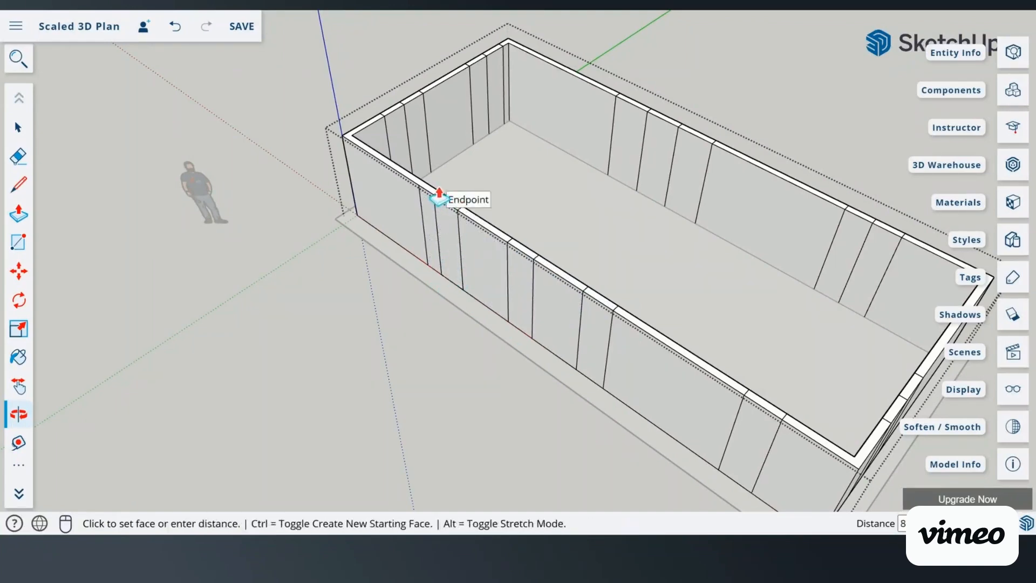
click(442, 197)
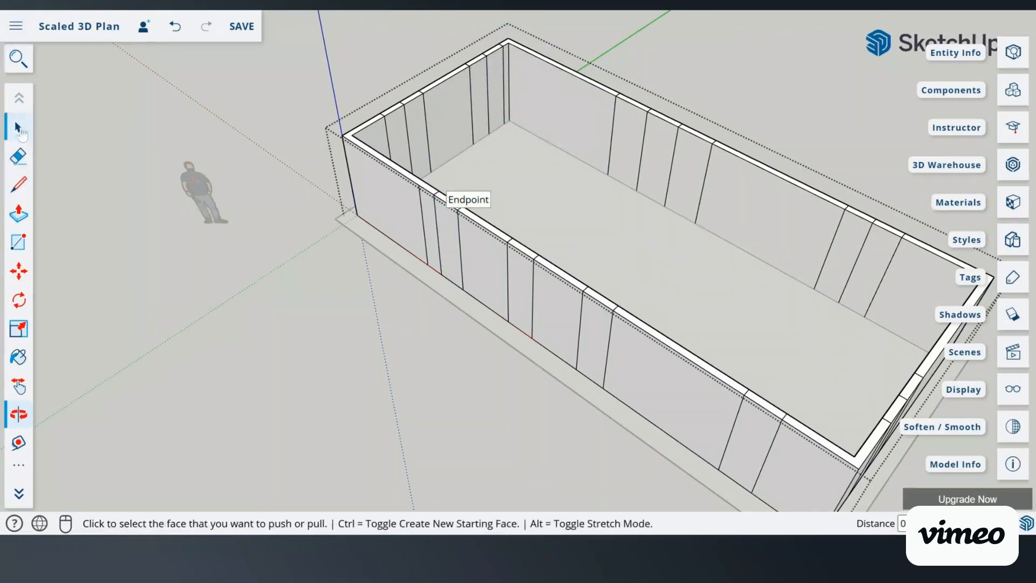
click(17, 127)
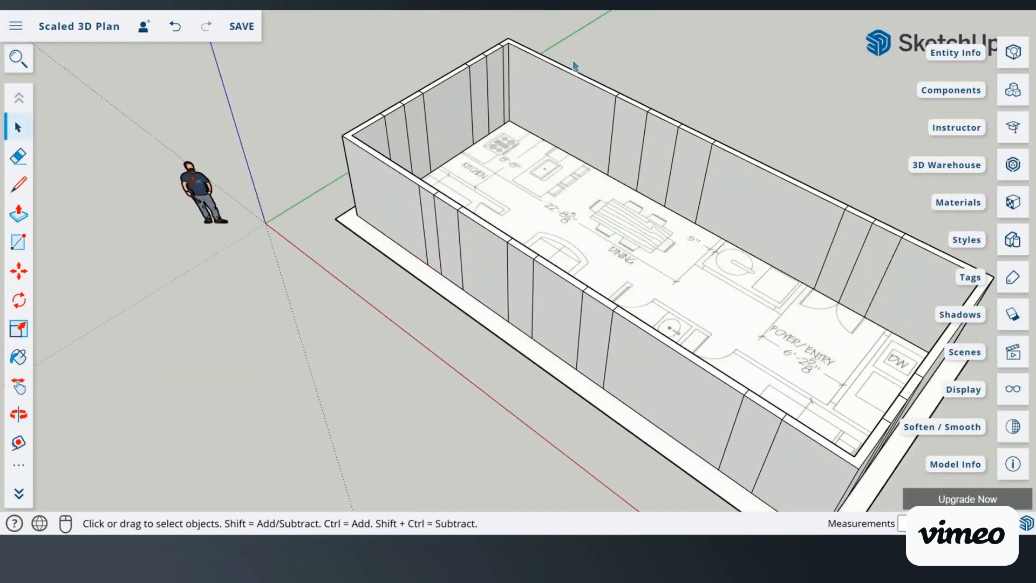
scroll(723, 313, down, 3)
scroll(821, 375, up, 3)
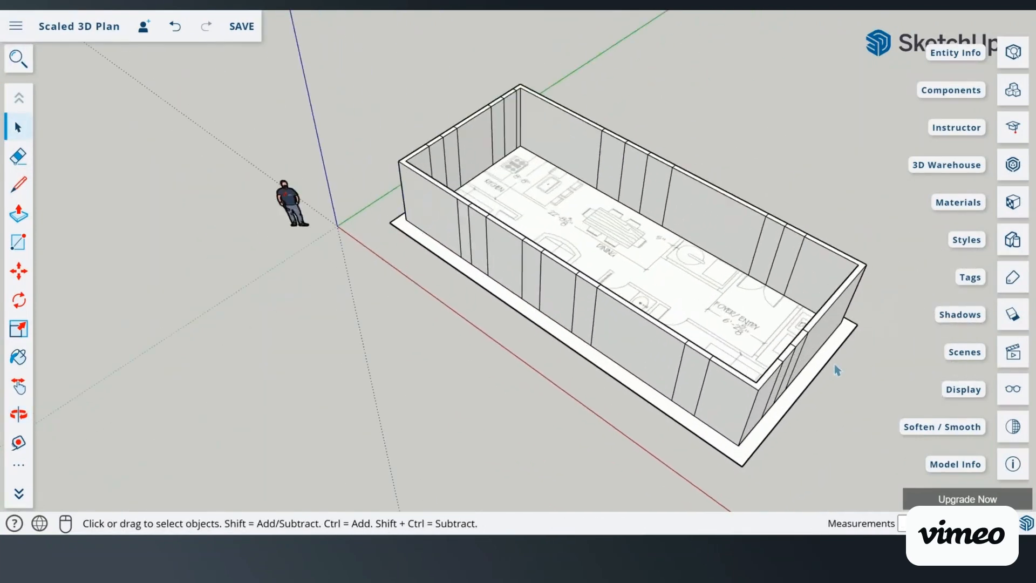
scroll(847, 357, up, 3)
scroll(459, 155, down, 2)
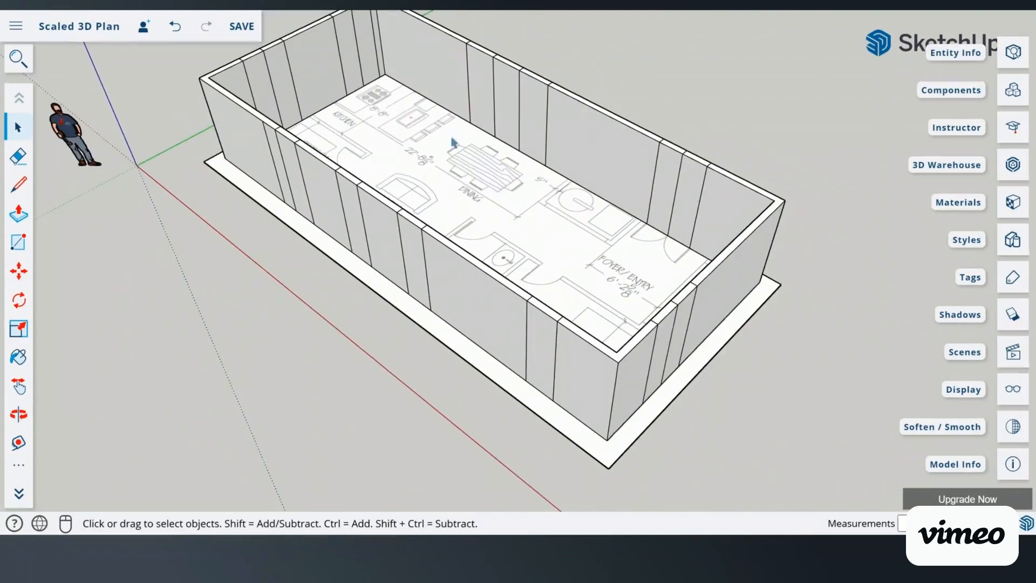
triple_click(655, 188)
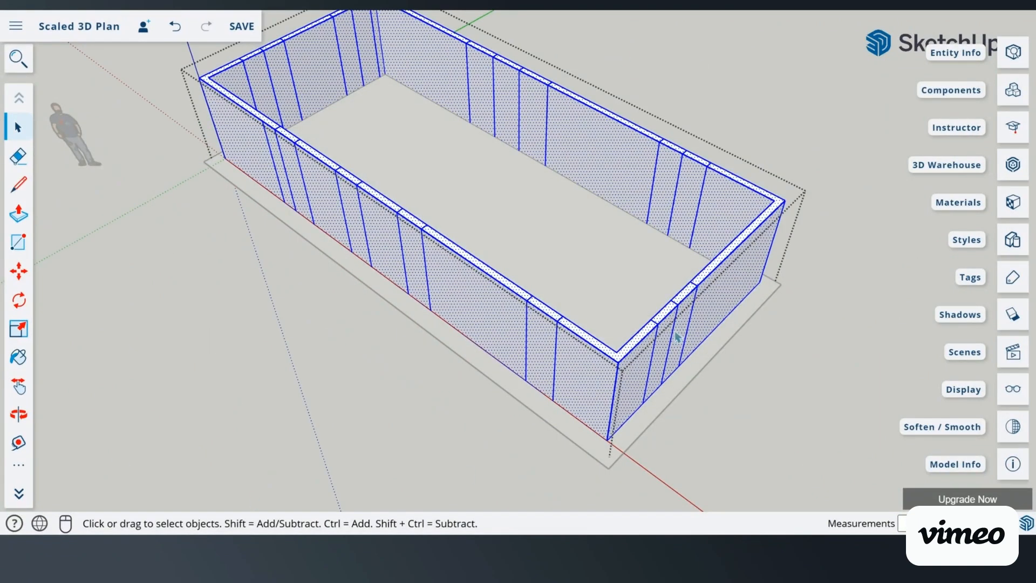
right_click(610, 266)
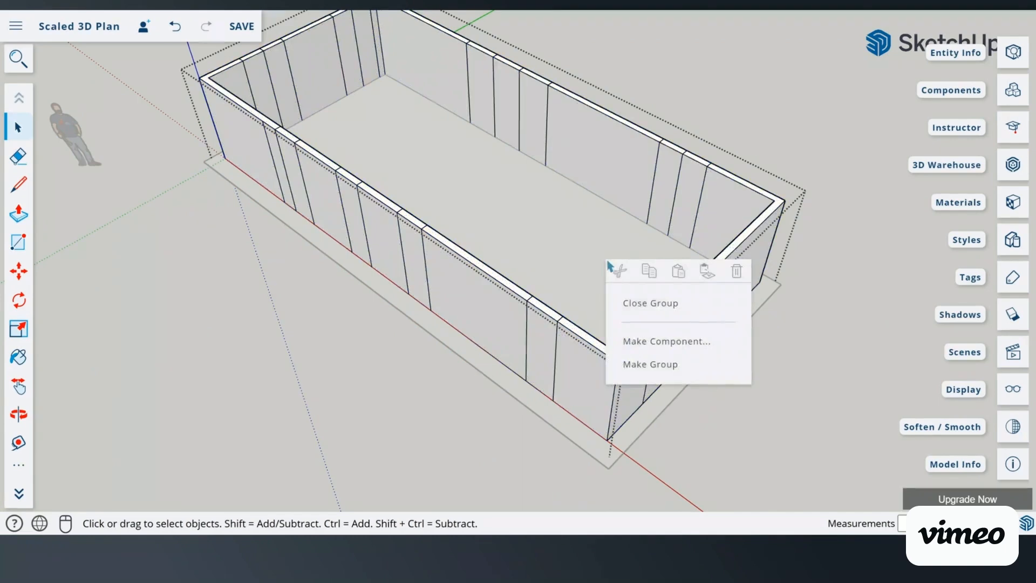
click(746, 129)
click(700, 201)
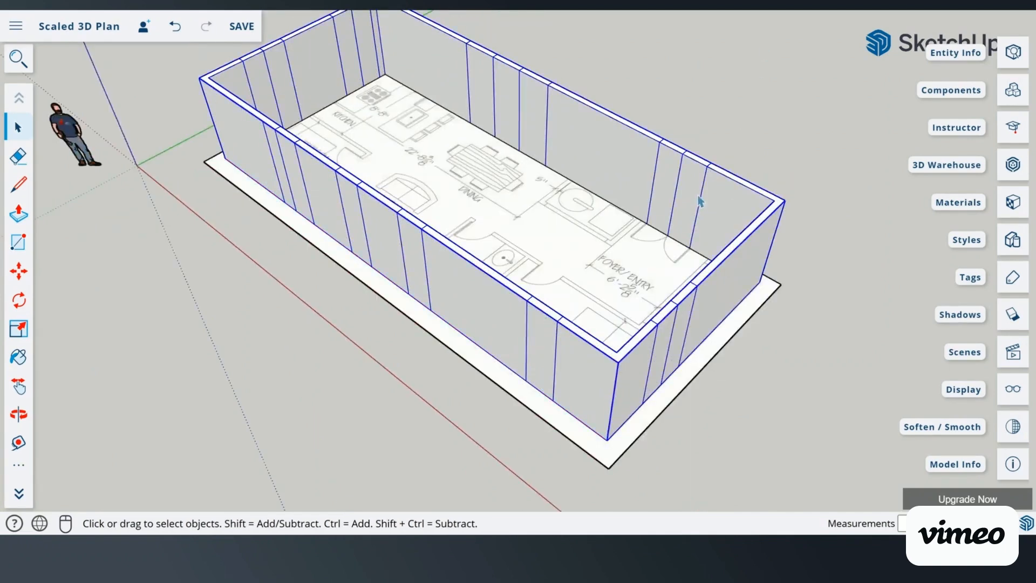
right_click(700, 201)
click(740, 104)
Step: Select all geometry inside the exterior wall group, reverse its faces, and close the group
triple_click(713, 197)
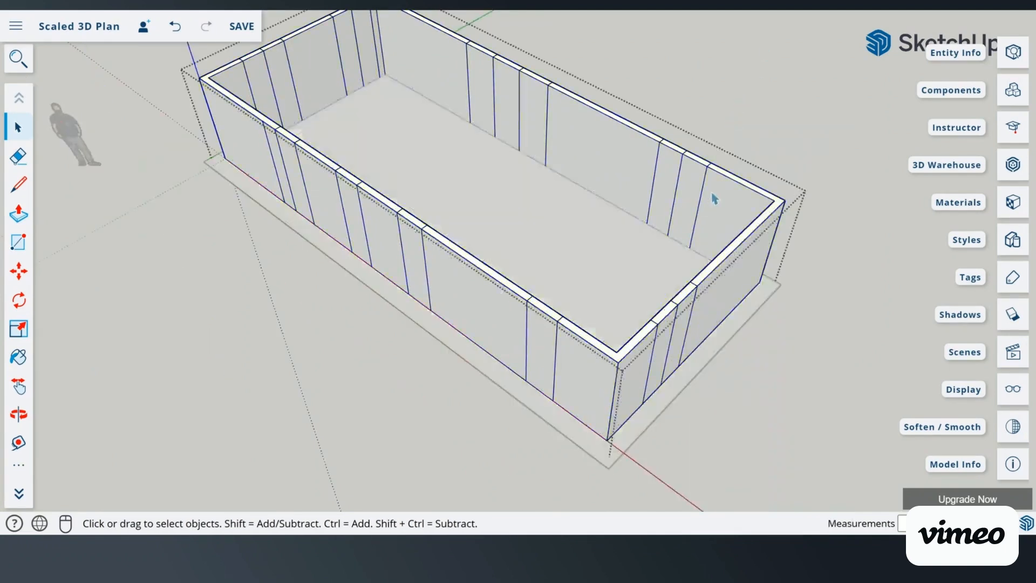
right_click(713, 197)
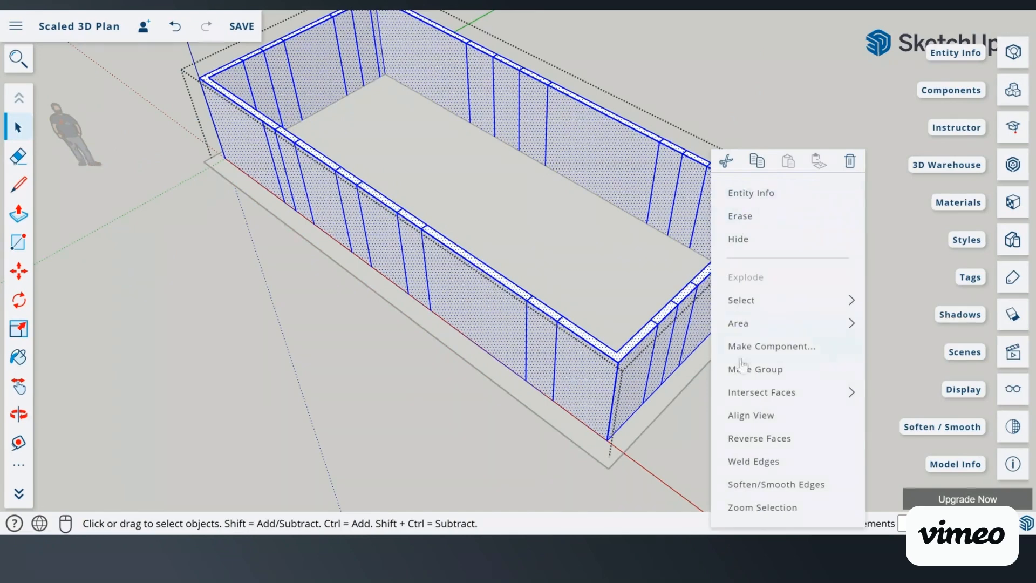
click(758, 439)
click(773, 153)
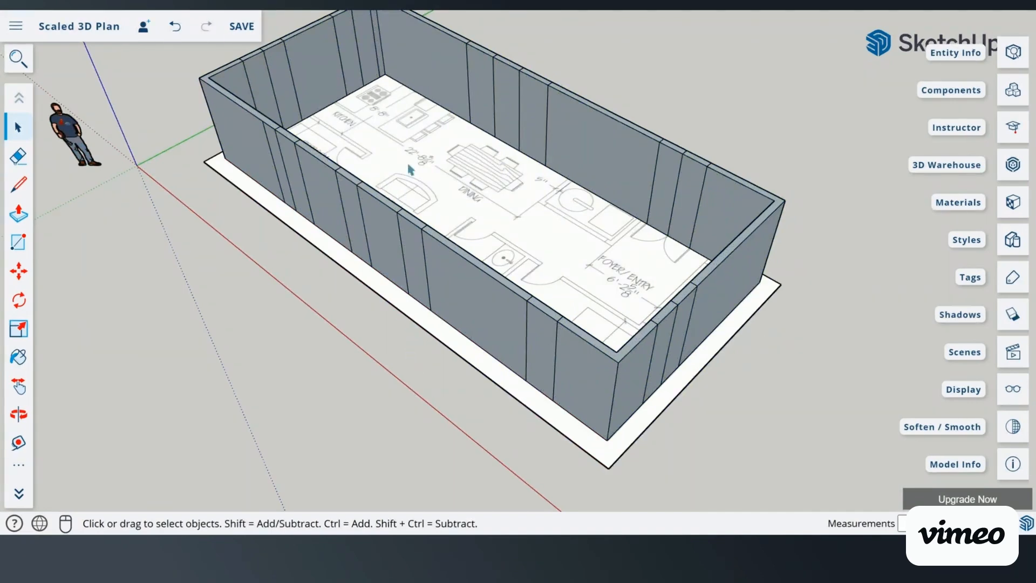
Step: Open the exterior wall group for editing at the bedroom and kitchen end wall
scroll(321, 254, down, 2)
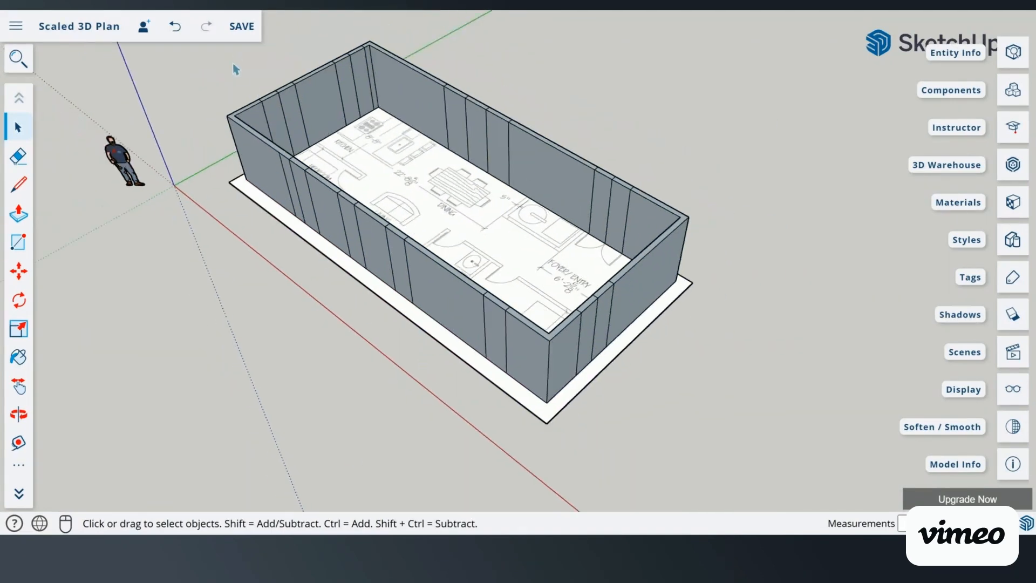
scroll(234, 79, up, 1)
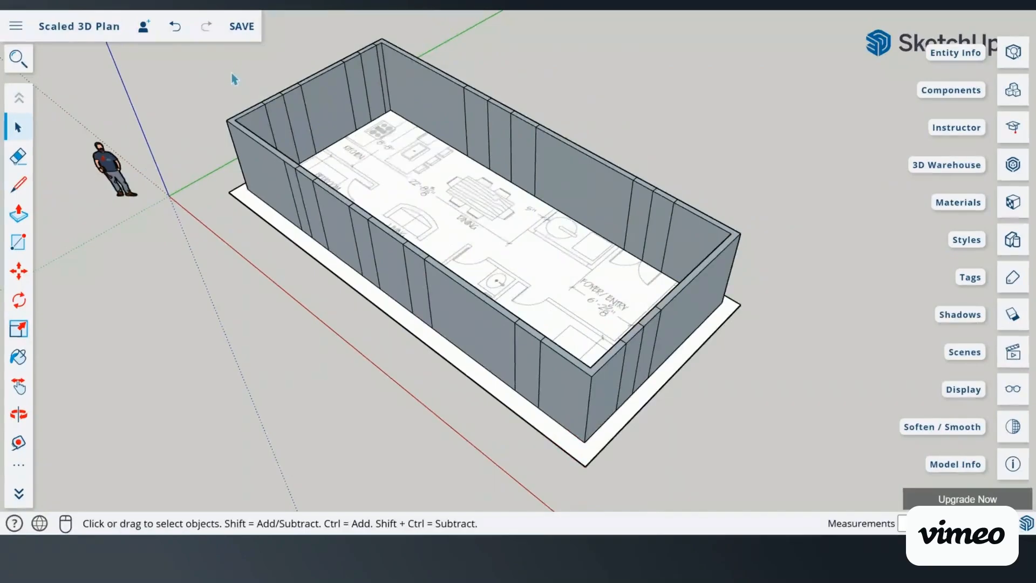
scroll(234, 79, up, 1)
scroll(241, 82, up, 1)
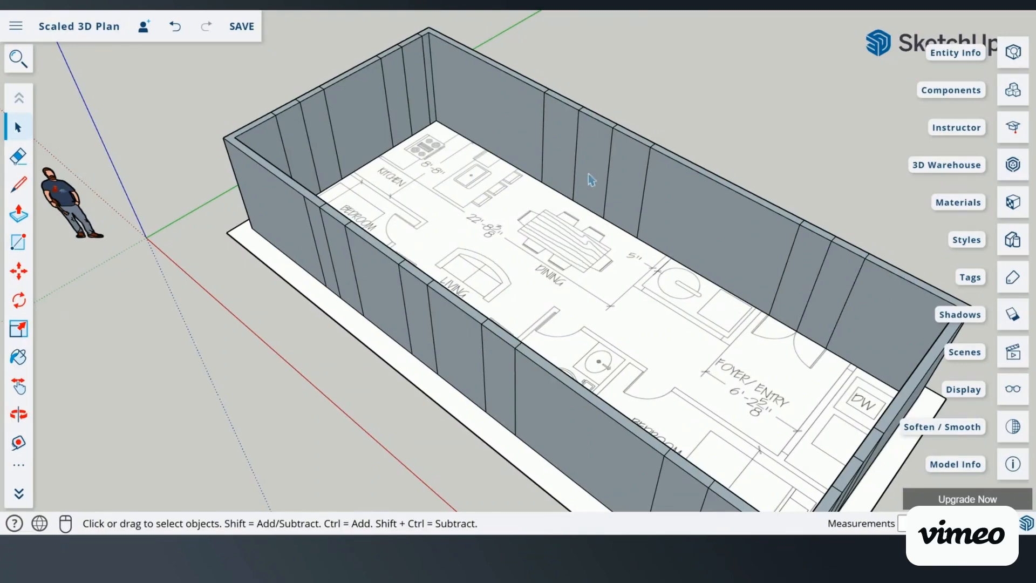
scroll(356, 103, up, 5)
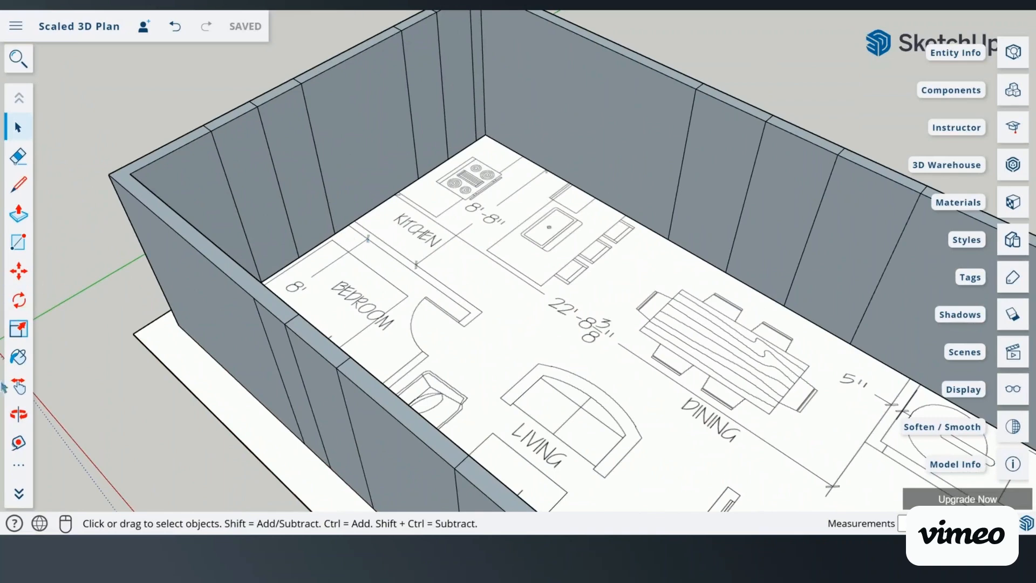
click(19, 413)
drag(444, 283, 336, 199)
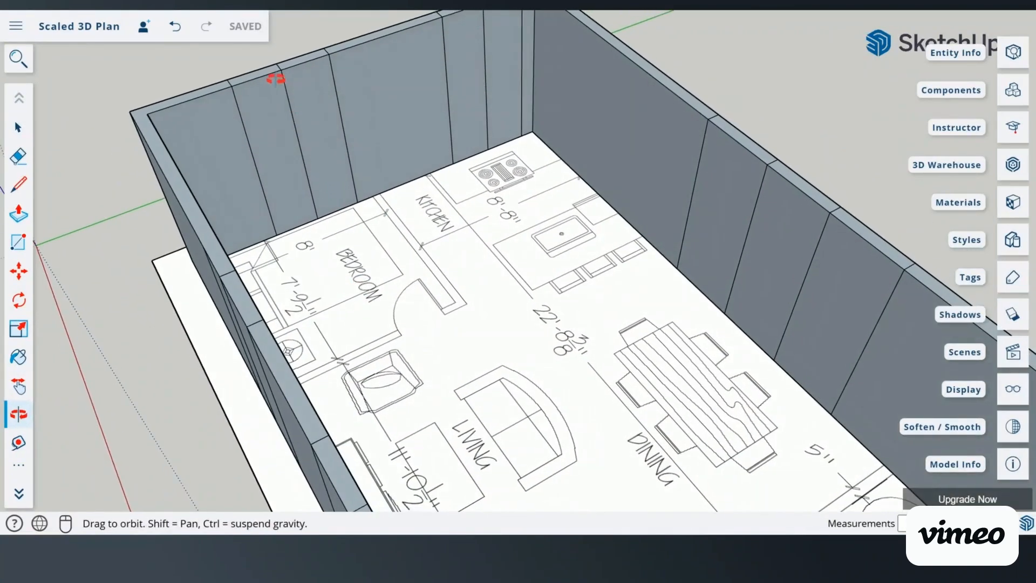
scroll(276, 79, up, 3)
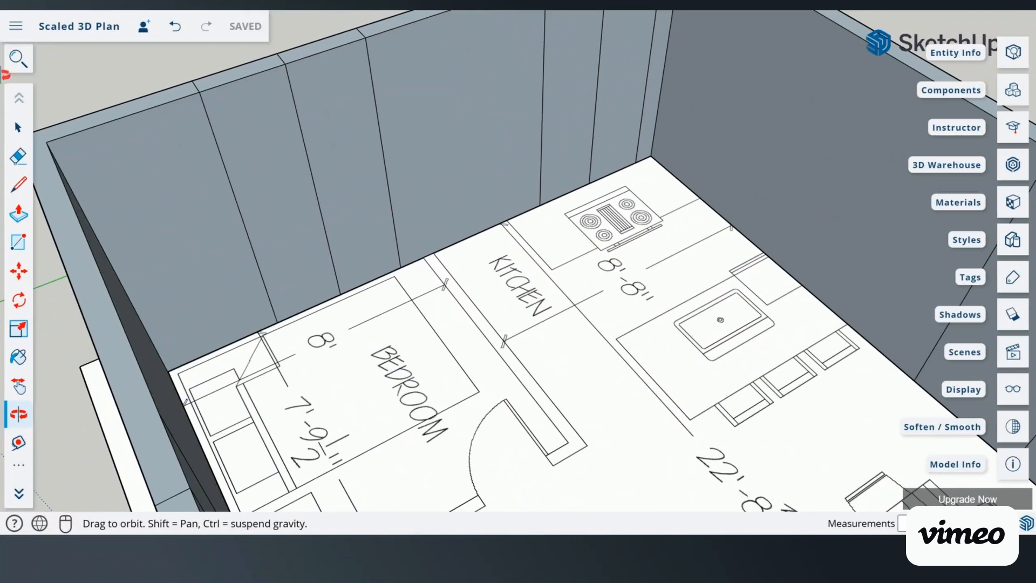
click(28, 128)
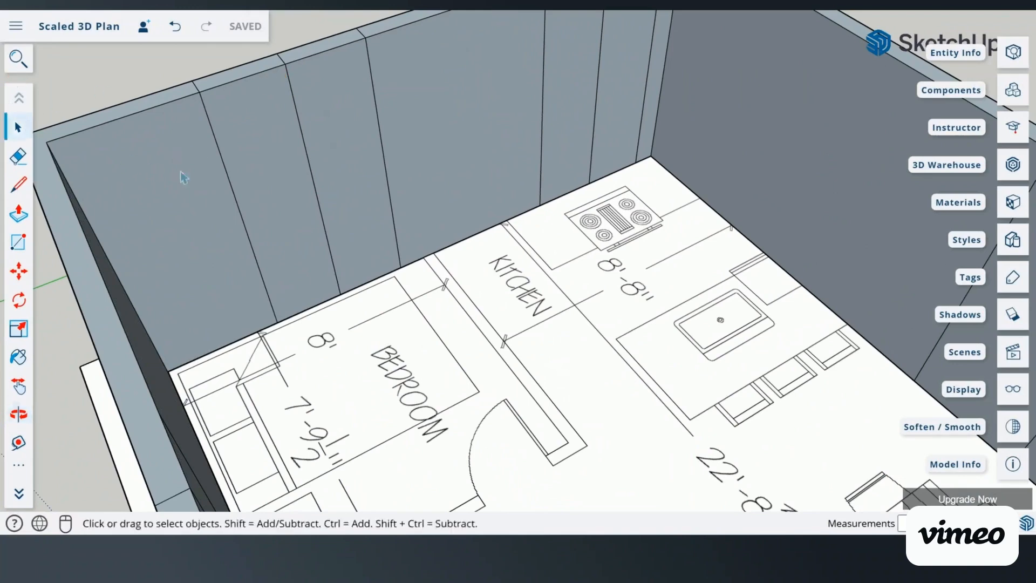
triple_click(182, 205)
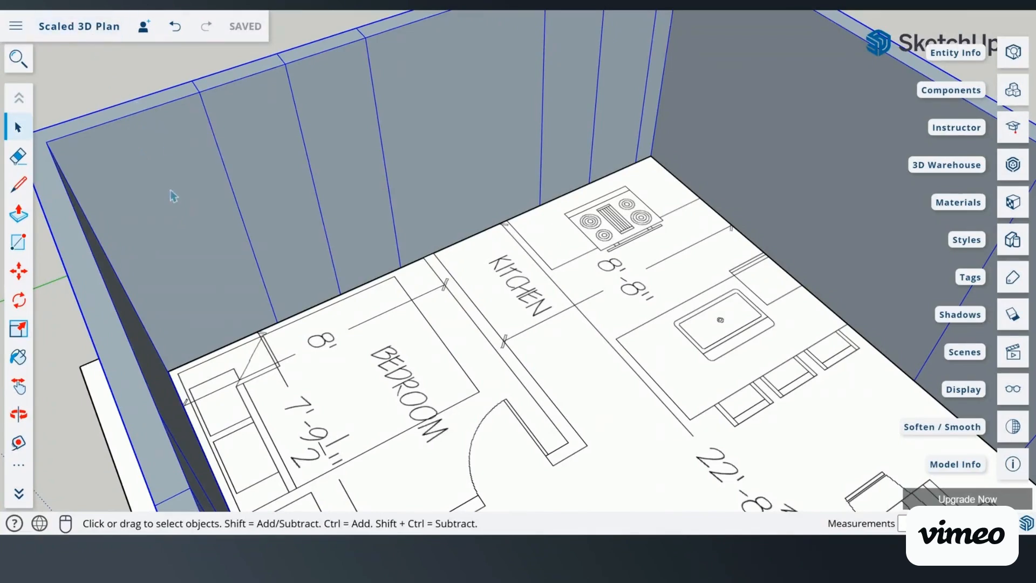
key(Delete)
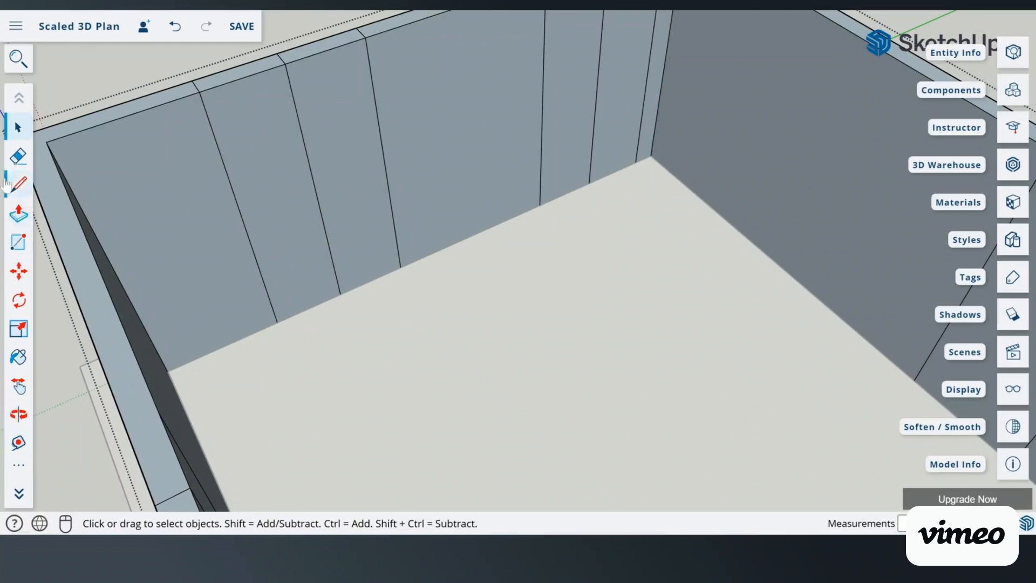
Step: Draw the bedroom window's sill line across the two narrow end-wall segments, setting its height with a line from the wall base
click(18, 193)
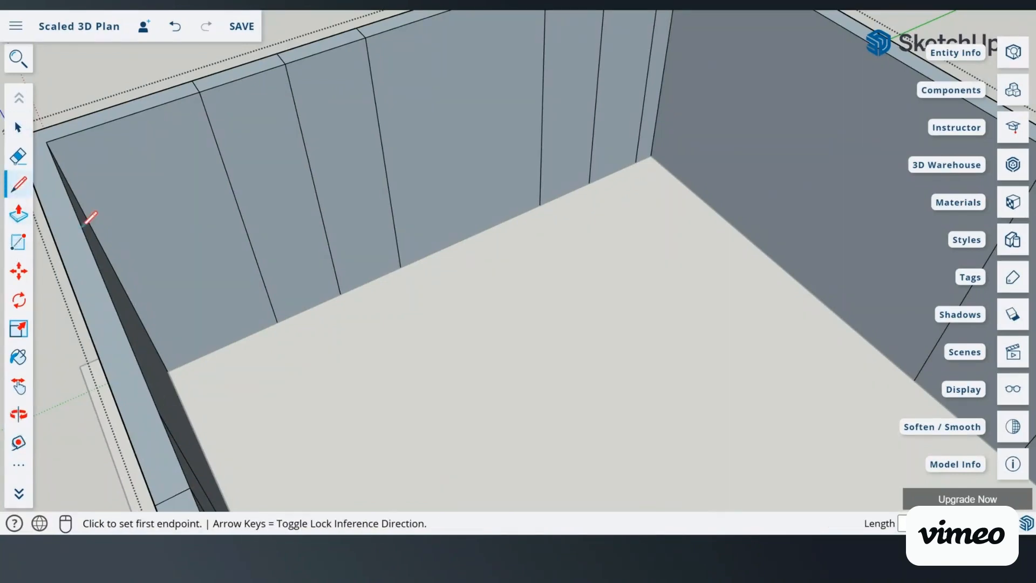
click(278, 322)
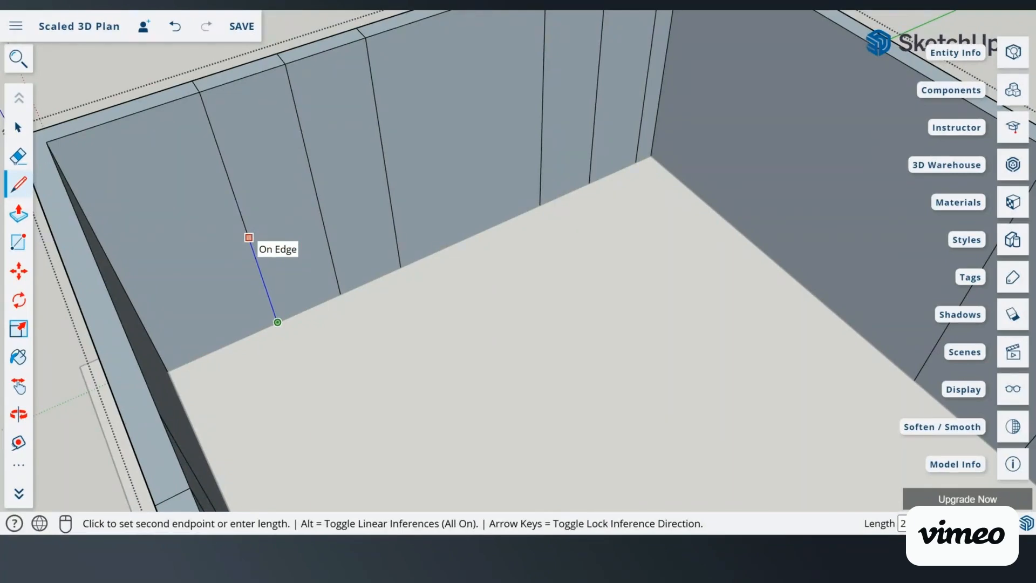
click(249, 237)
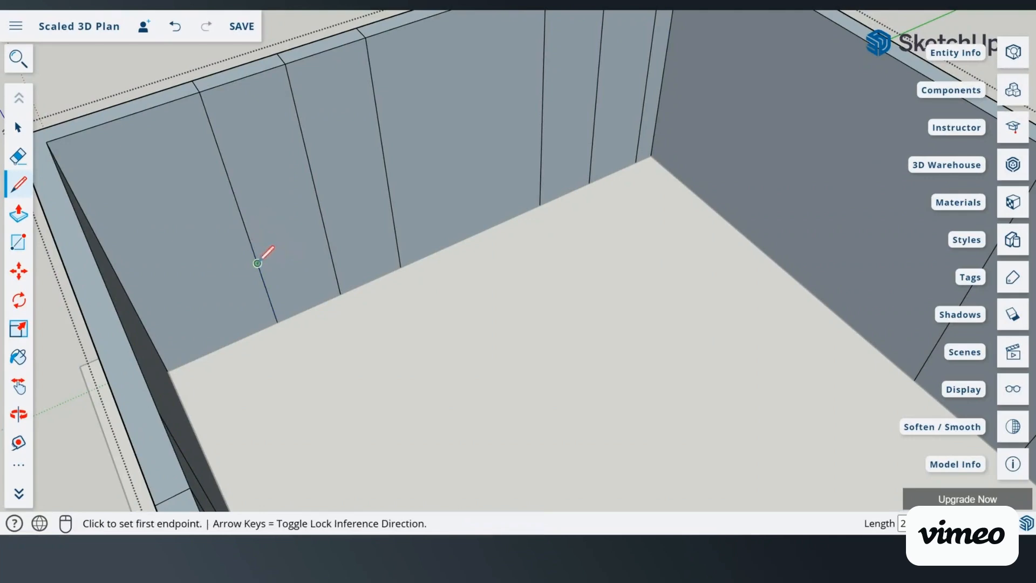
click(257, 263)
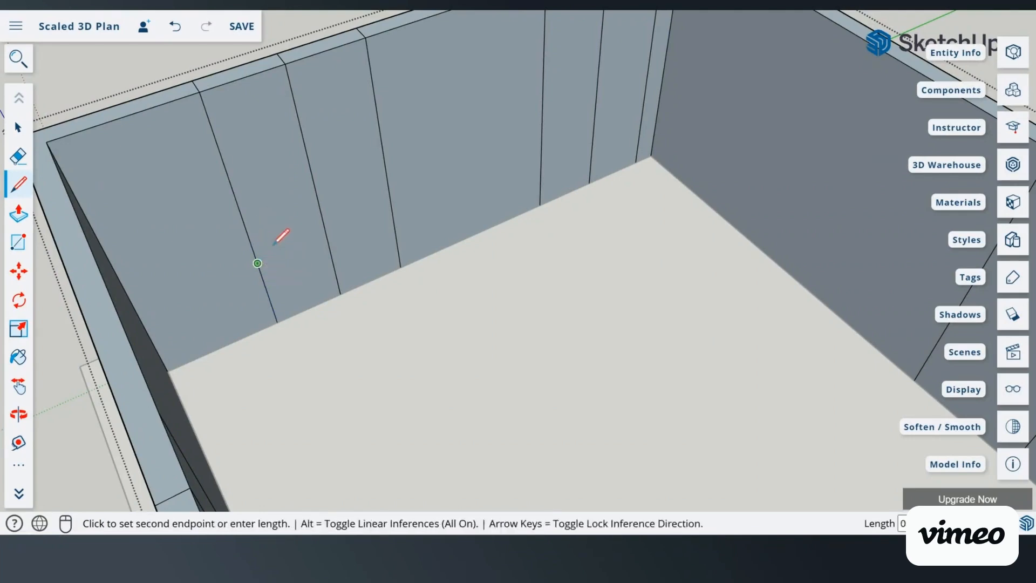
click(391, 207)
click(391, 208)
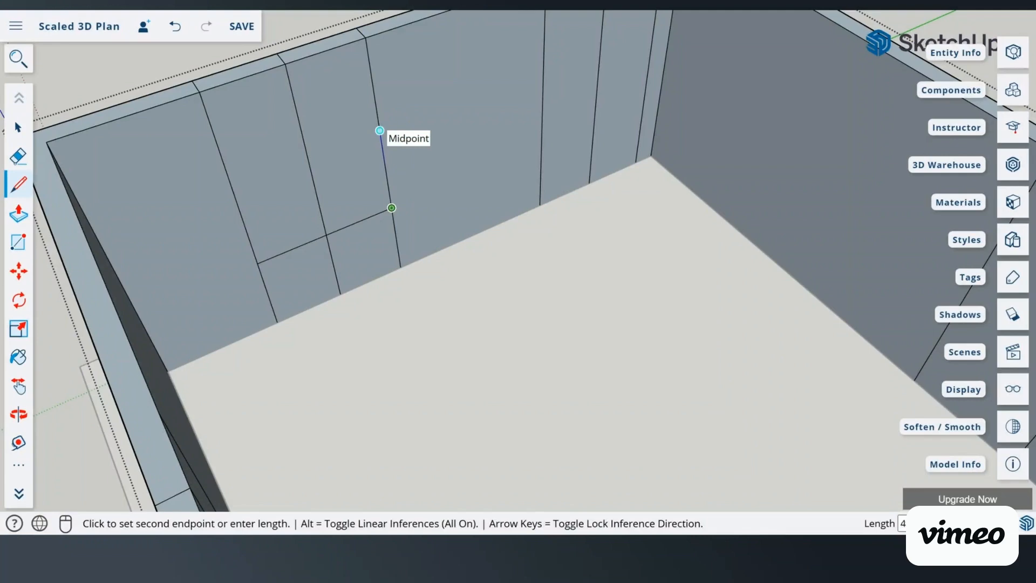
Step: Draw the bedroom window's head line parallel above its sill line, spanning the same two wall segments
click(380, 130)
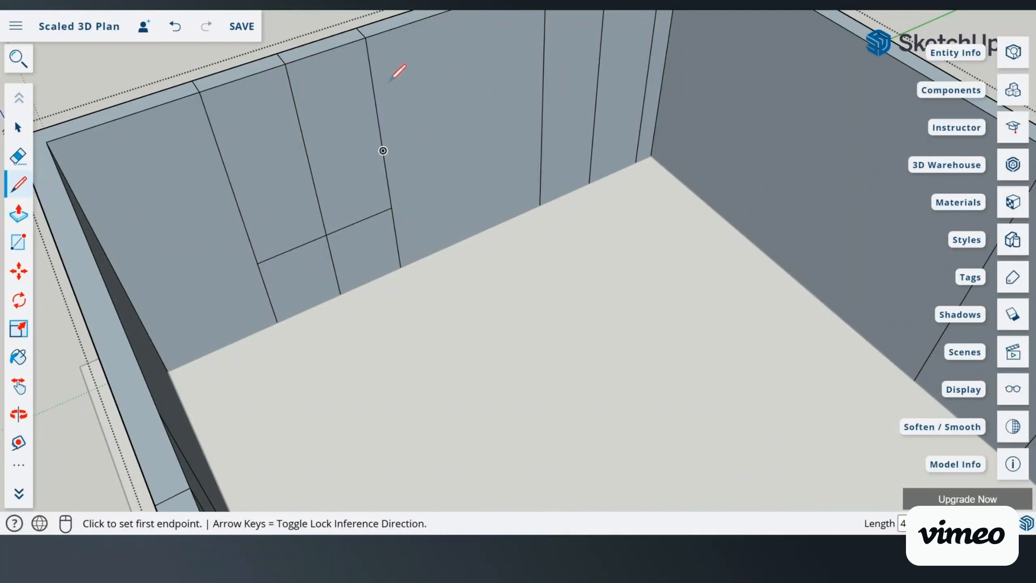
click(373, 85)
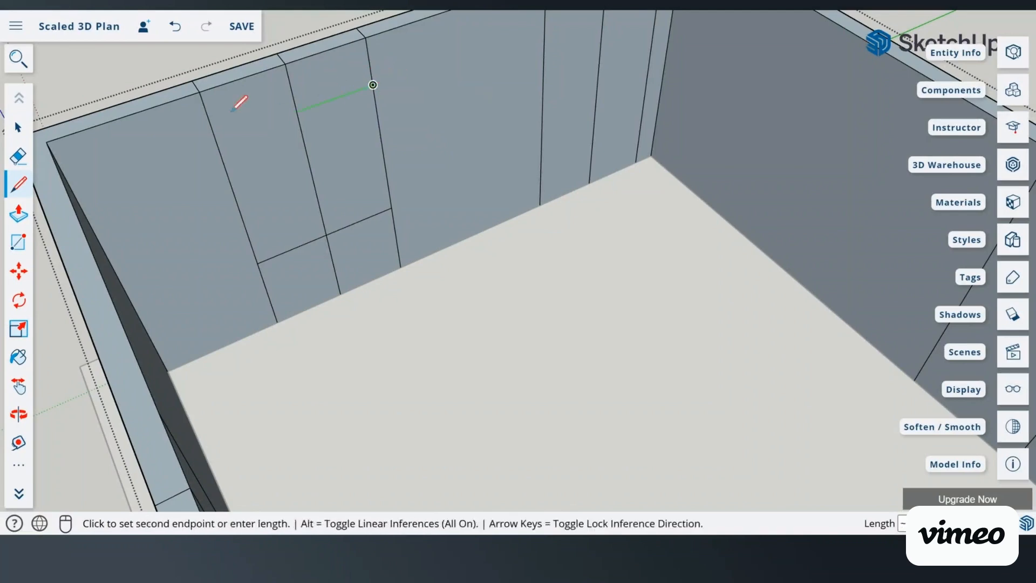
click(224, 136)
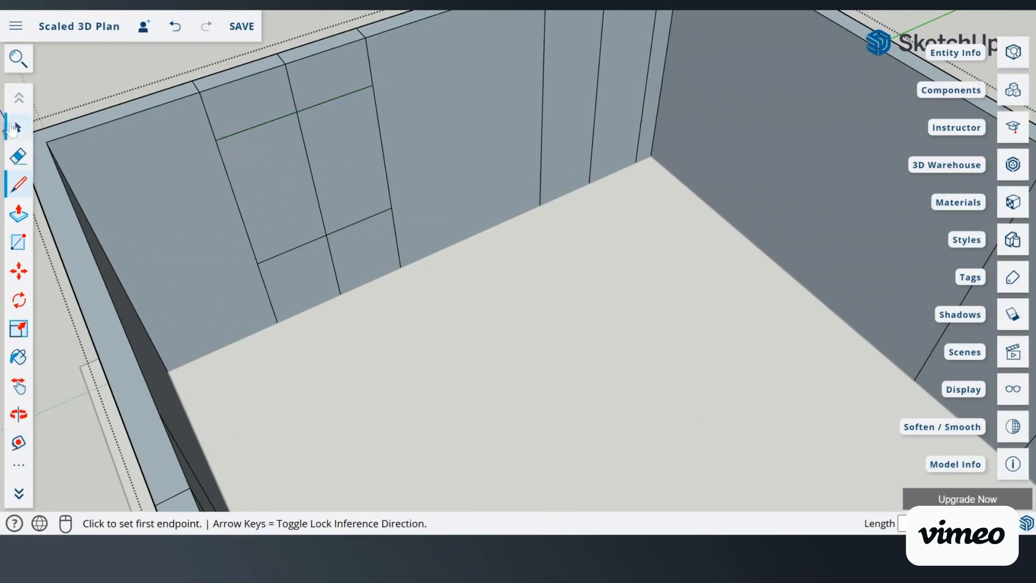
click(14, 128)
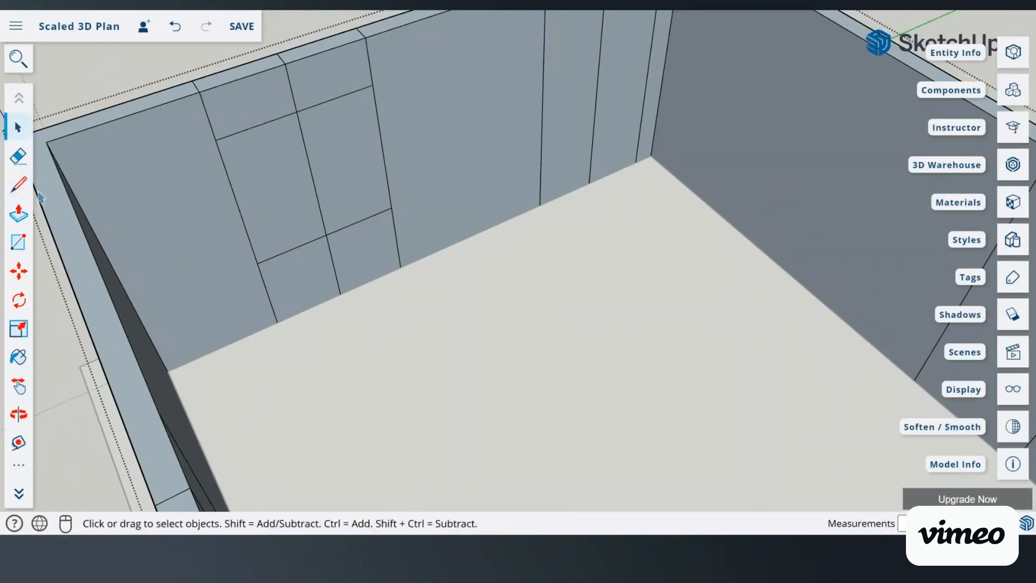
Step: Place a tape-measure guide point above the wall base on the kitchen window's edge farther from the corner
click(19, 184)
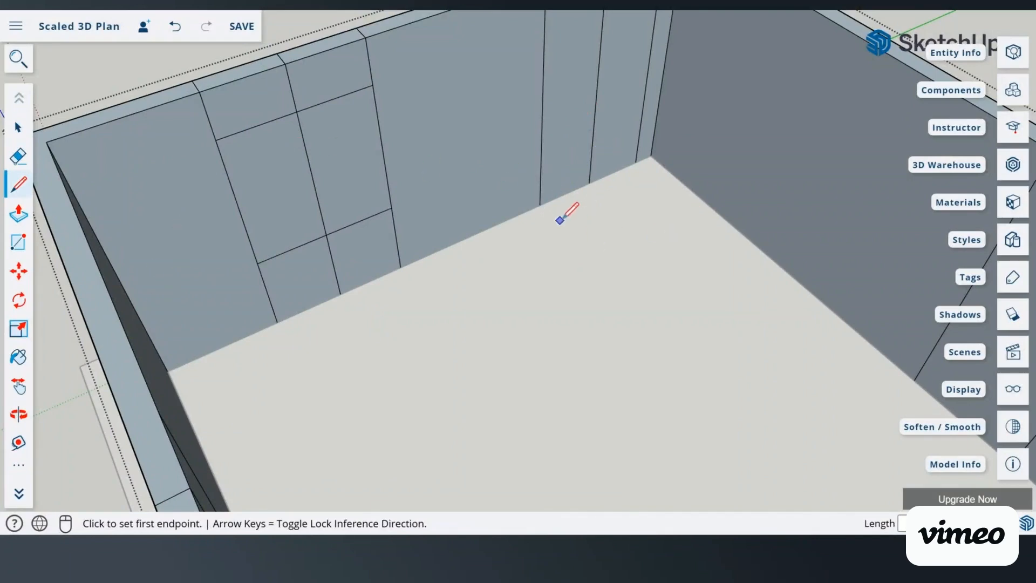
click(31, 443)
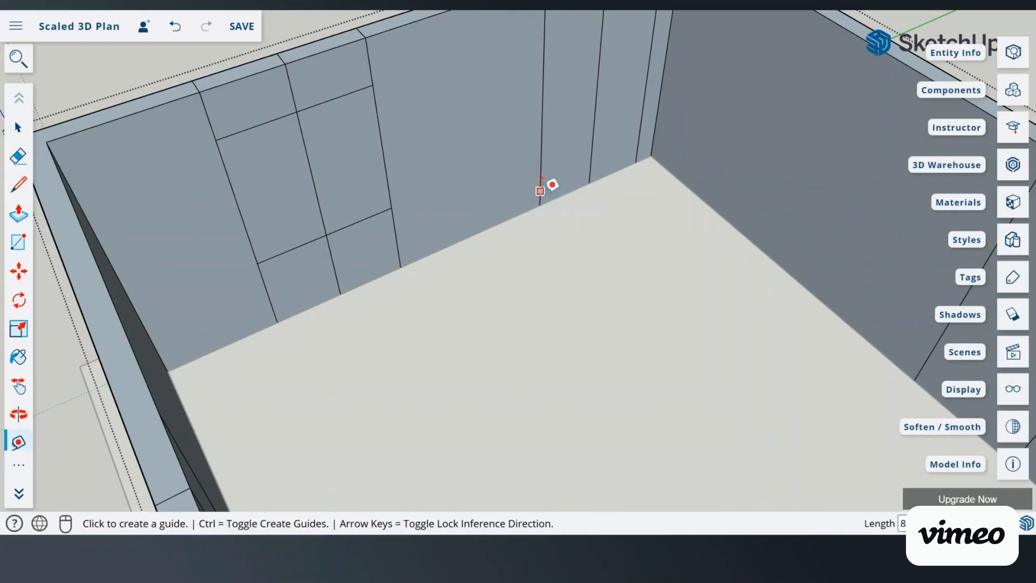
click(539, 205)
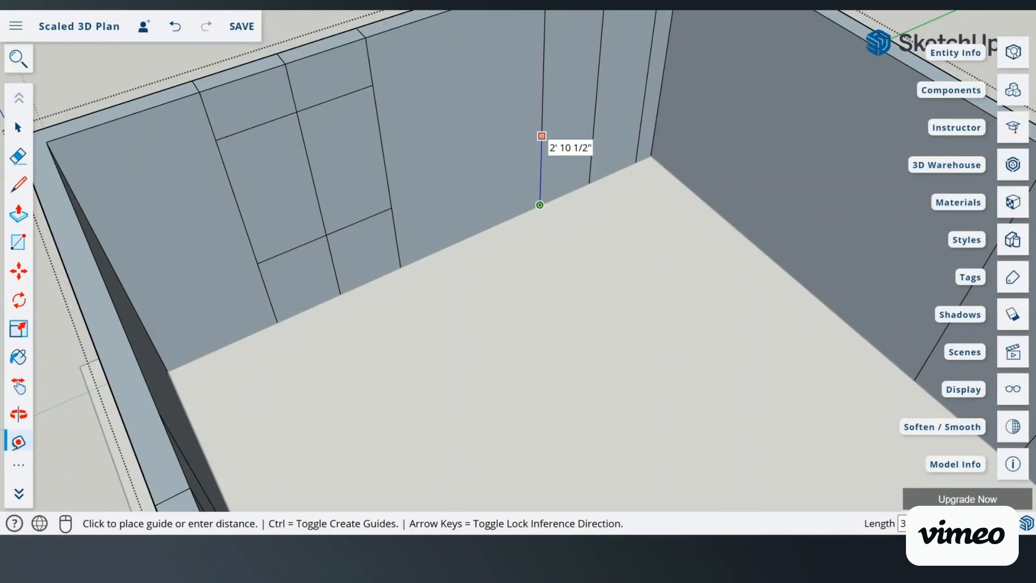
click(542, 127)
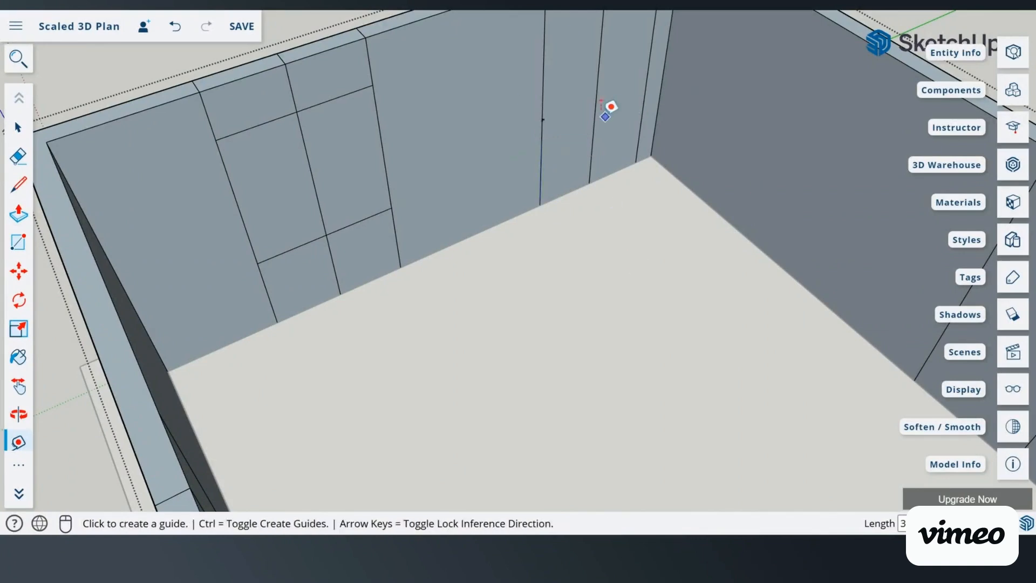
Step: Draw the kitchen window's sill line from the guide point across two wall segments to the edge near the corner
scroll(601, 76, up, 2)
scroll(599, 67, up, 1)
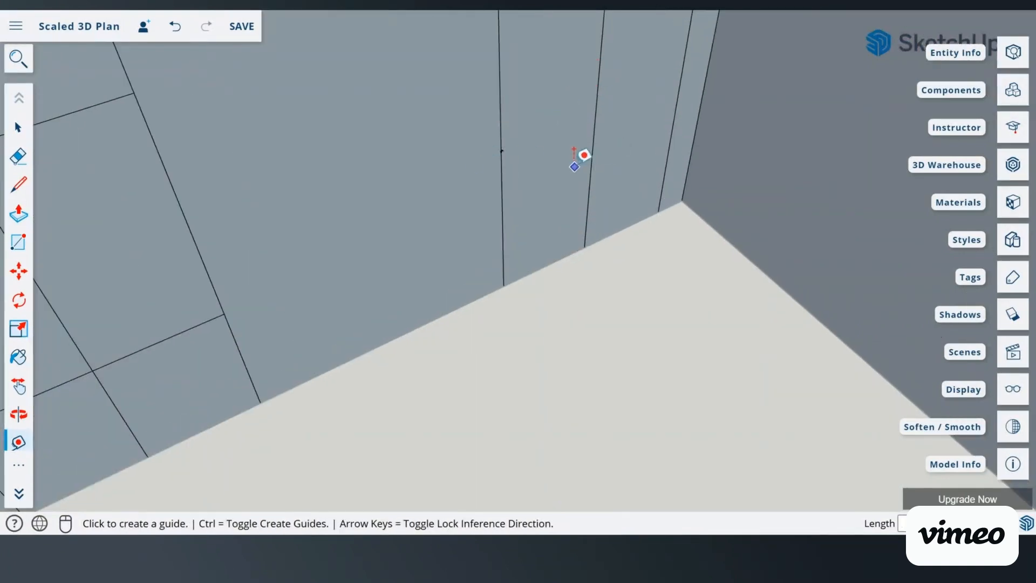
click(18, 184)
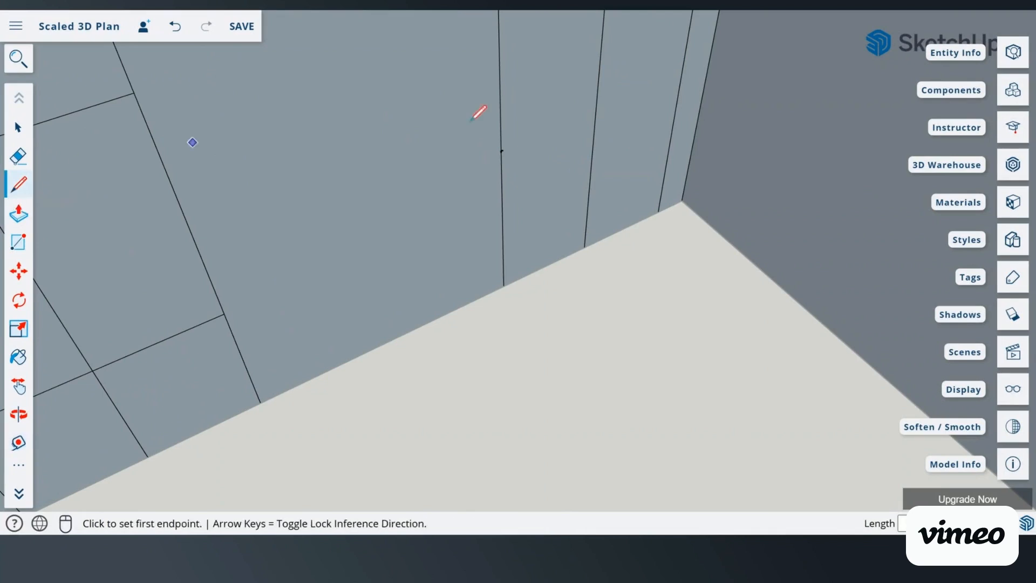
click(501, 150)
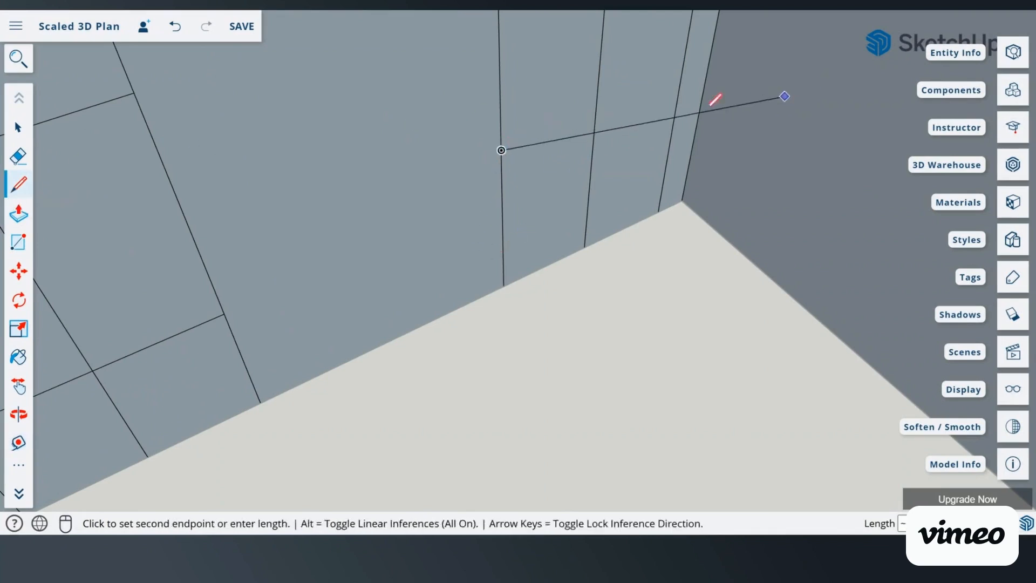
click(682, 77)
scroll(696, 66, down, 6)
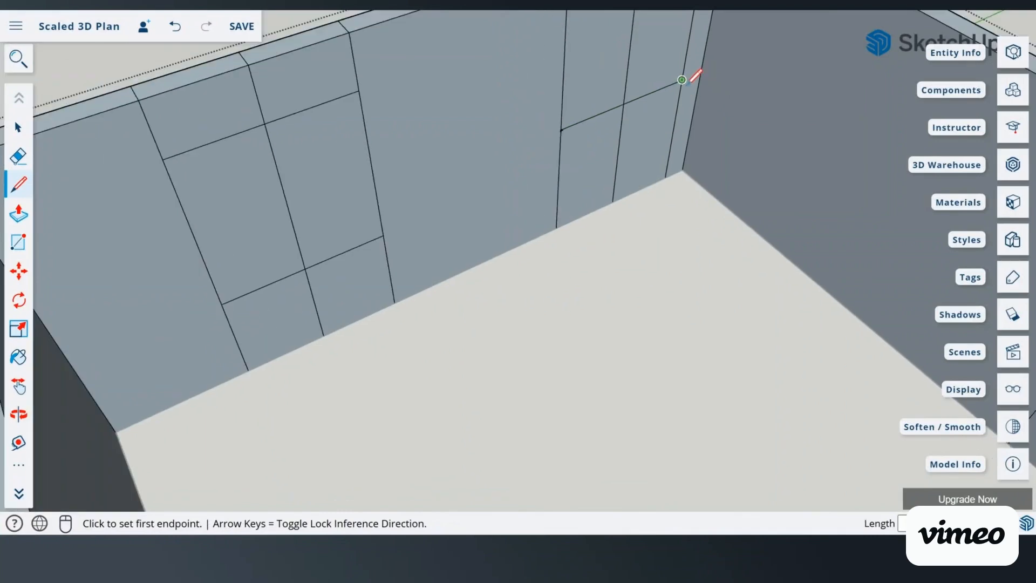
Step: Draw the kitchen window's head line above its sill, between the same two outer vertical edges
scroll(700, 28, up, 2)
scroll(700, 28, up, 5)
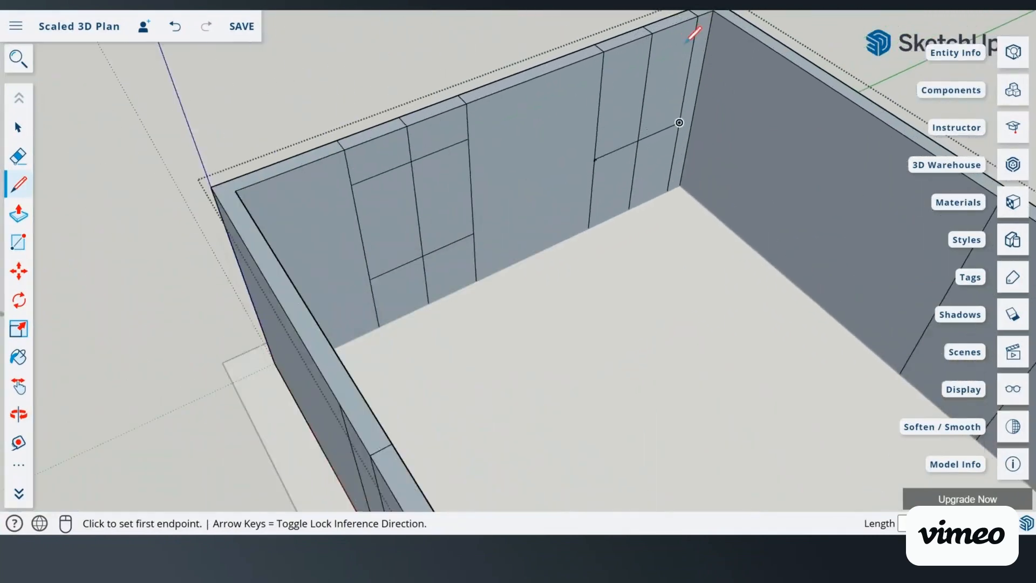
click(677, 156)
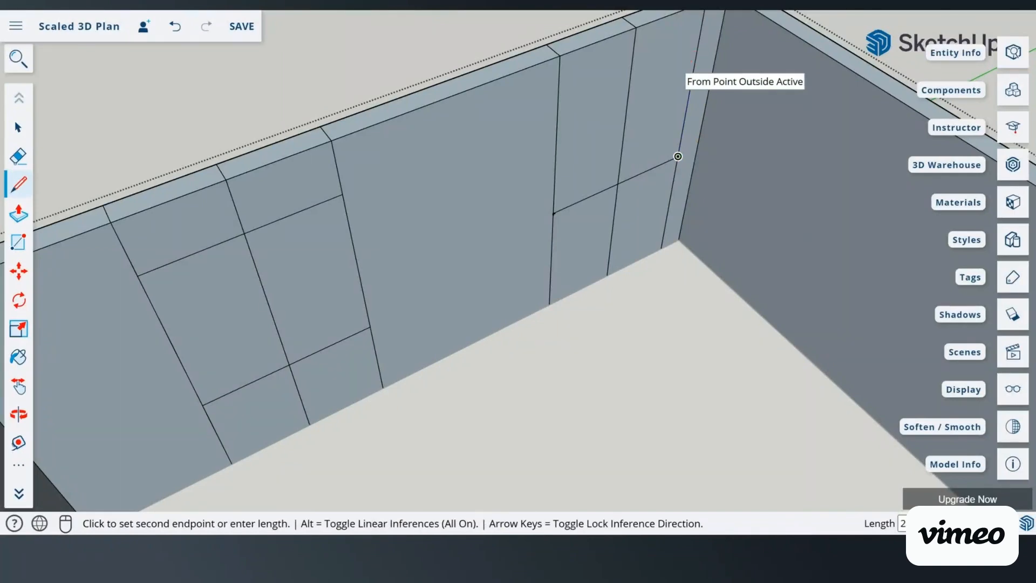
key(Escape)
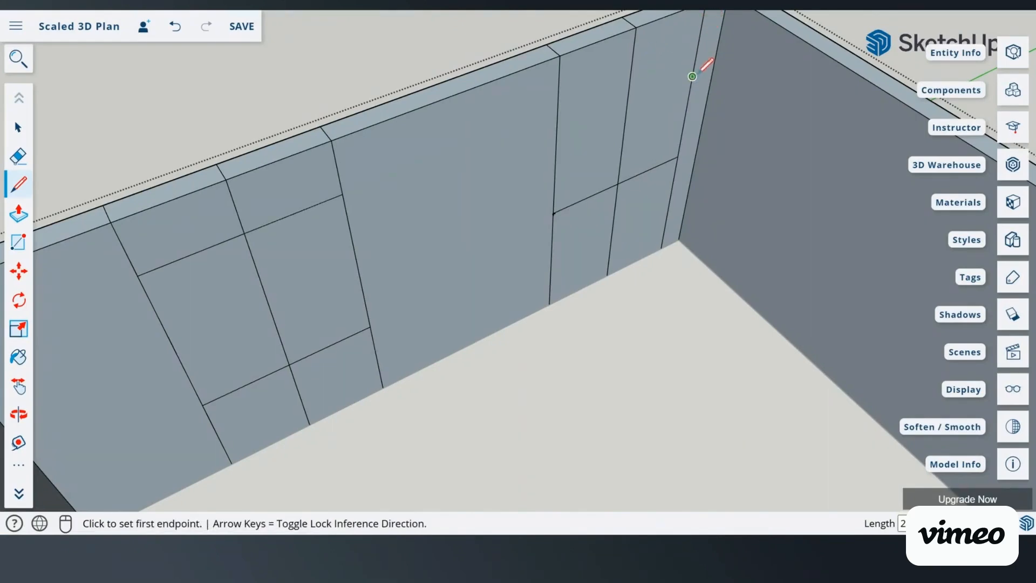
click(692, 76)
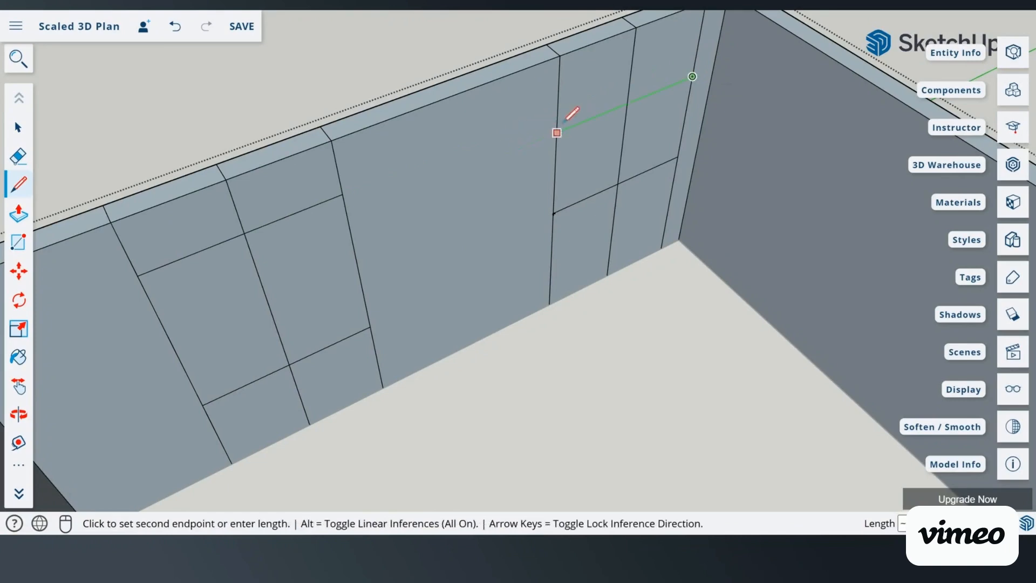
click(556, 132)
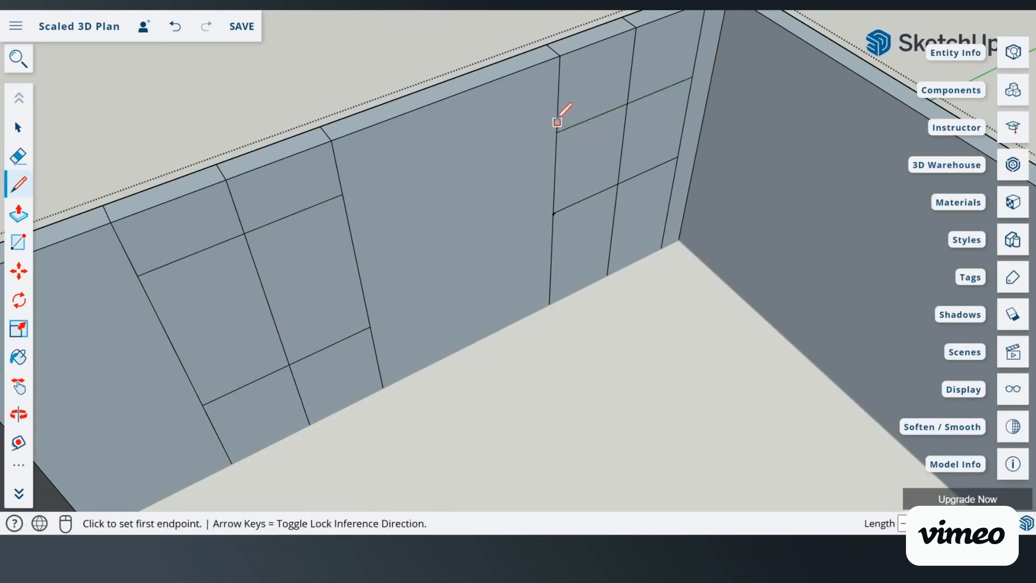
Step: Examine the inner face of the long wall adjoining the kitchen corner and its four vertical window edges
scroll(562, 114, down, 6)
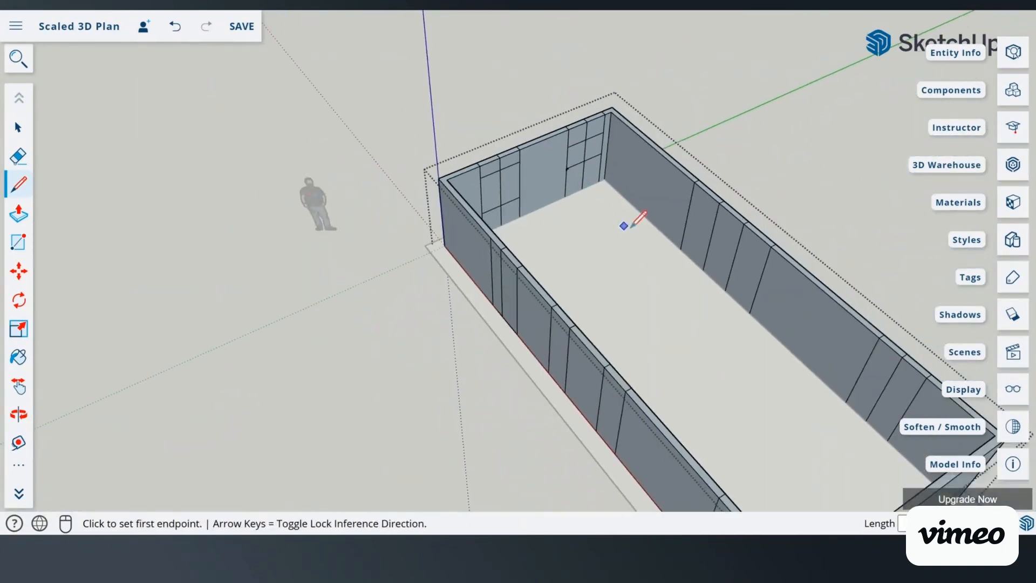
click(18, 413)
drag(379, 428, 647, 357)
scroll(781, 95, up, 2)
scroll(687, 118, up, 3)
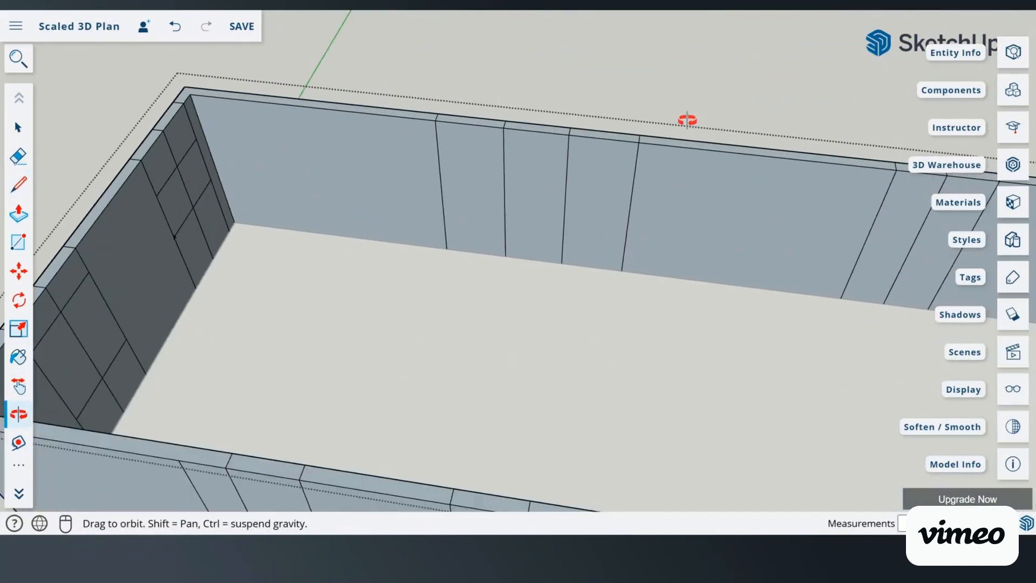
right_click(648, 72)
click(666, 114)
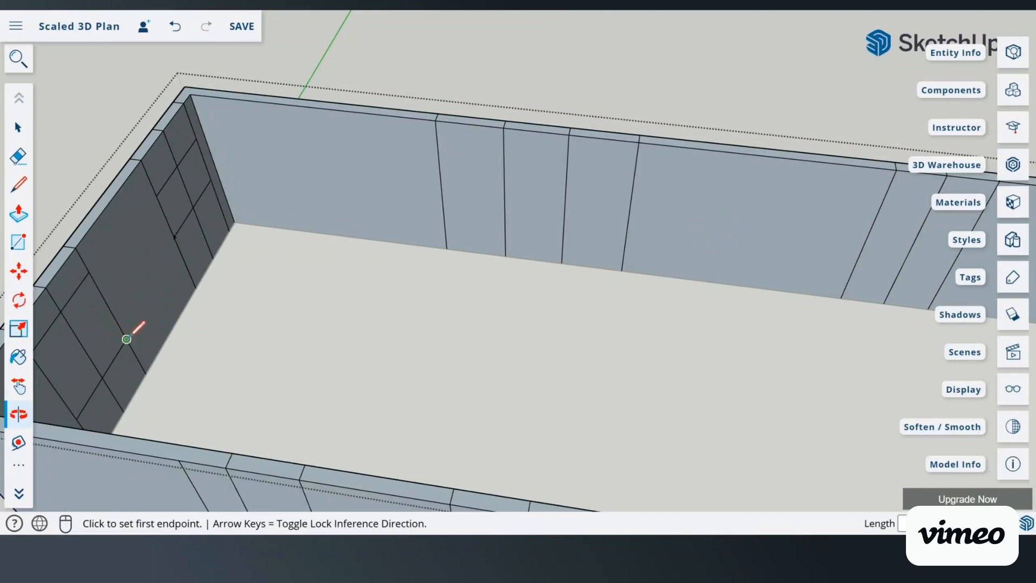
click(221, 206)
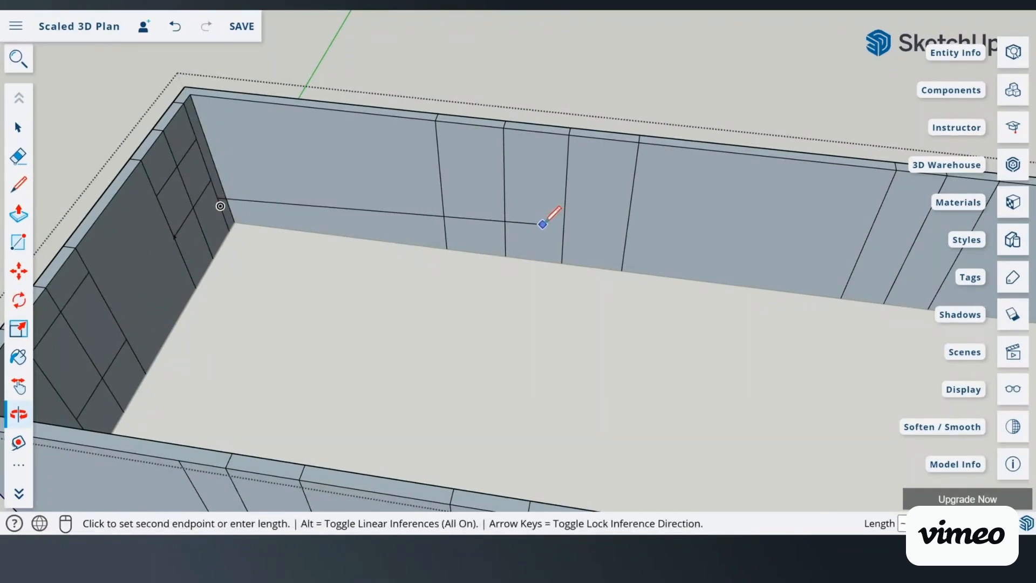
key(Escape)
scroll(223, 243, up, 3)
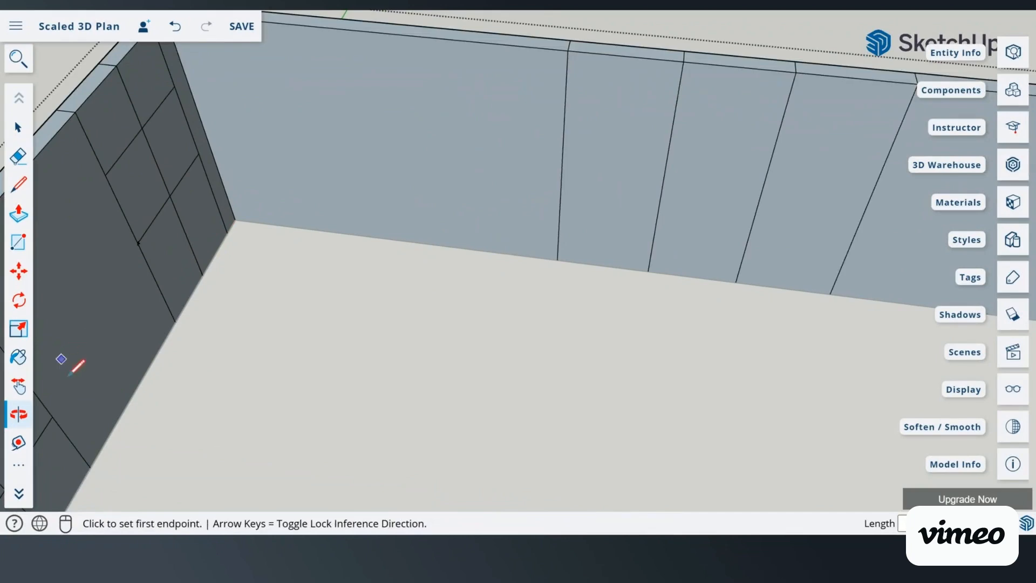
click(52, 417)
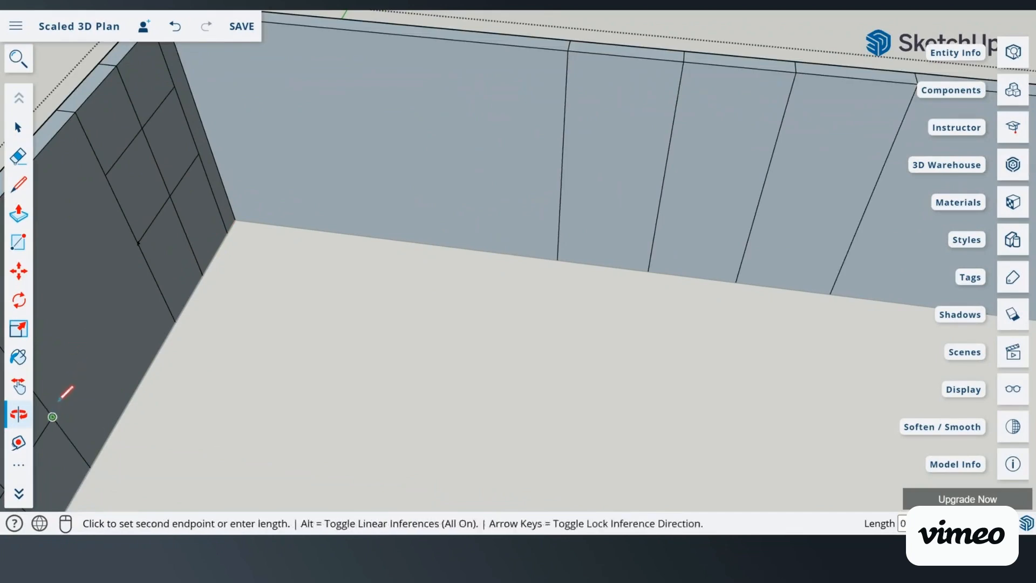
click(222, 166)
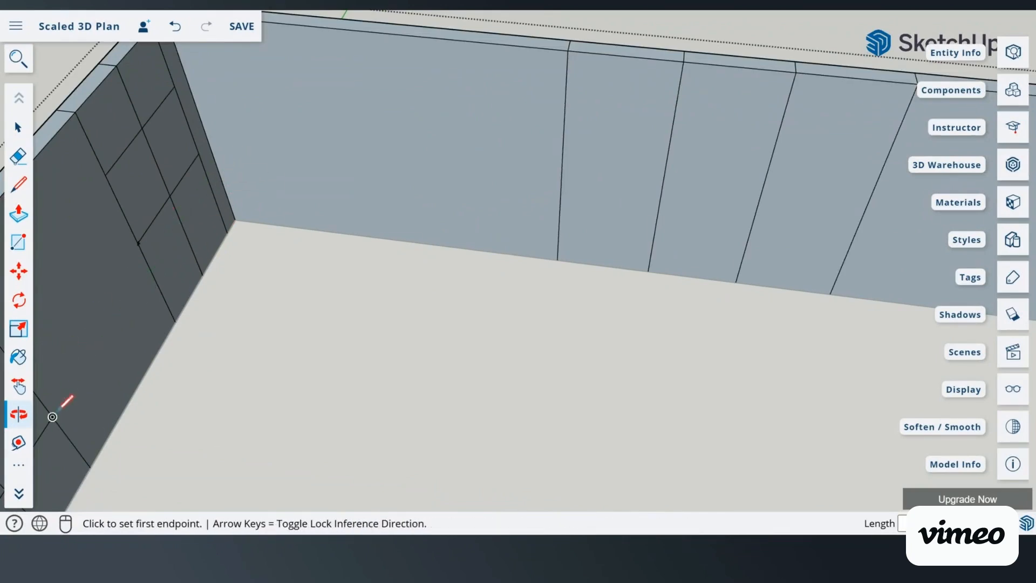
Step: Draw a sill line from the corner edge along the long wall, across both window openings, to just past the farthest vertical edge
click(216, 164)
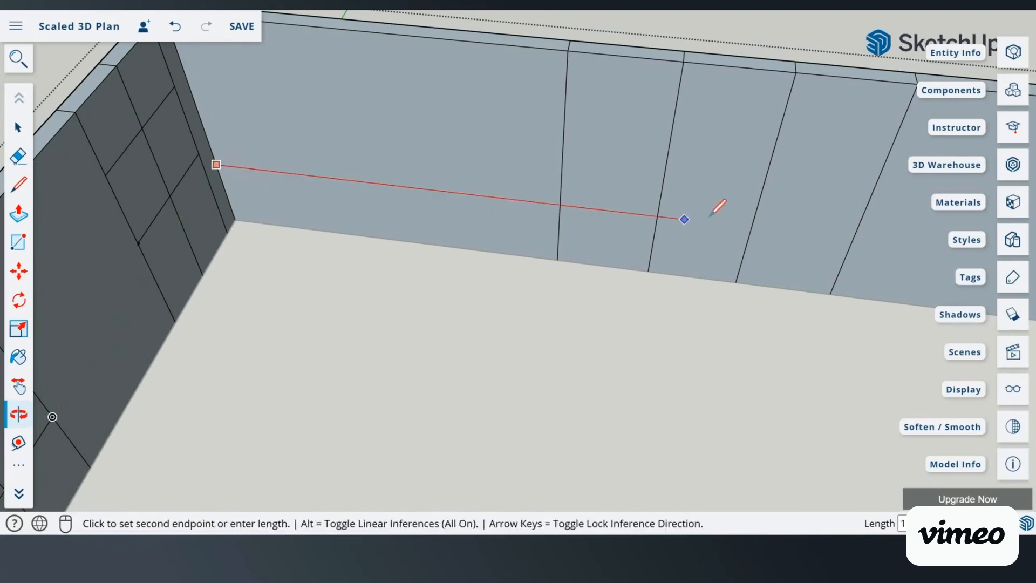
click(853, 239)
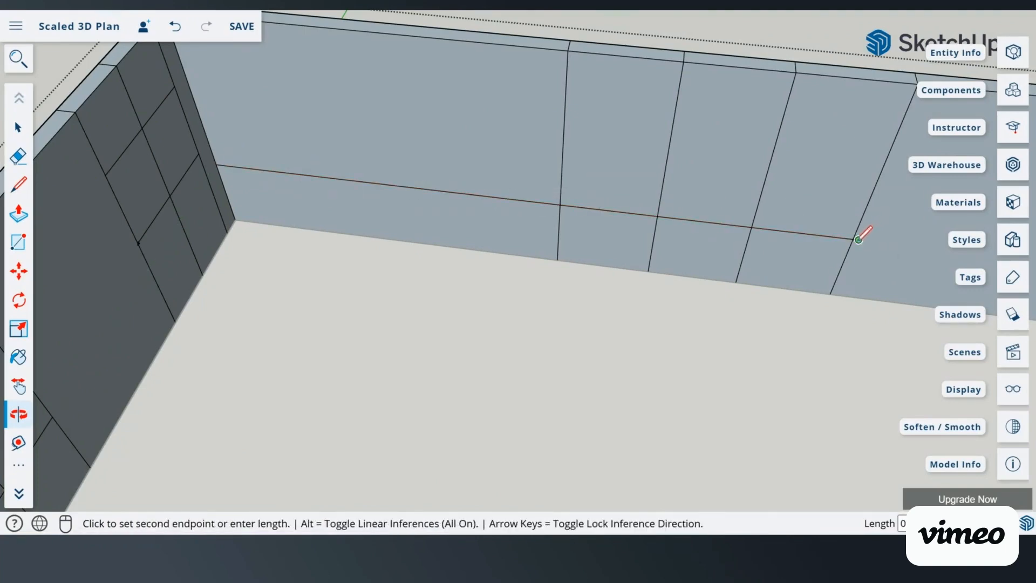
key(Escape)
Step: Draw a head line above the sill line, from the wall corner across both window openings to the farthest vertical edge
scroll(645, 258, down, 2)
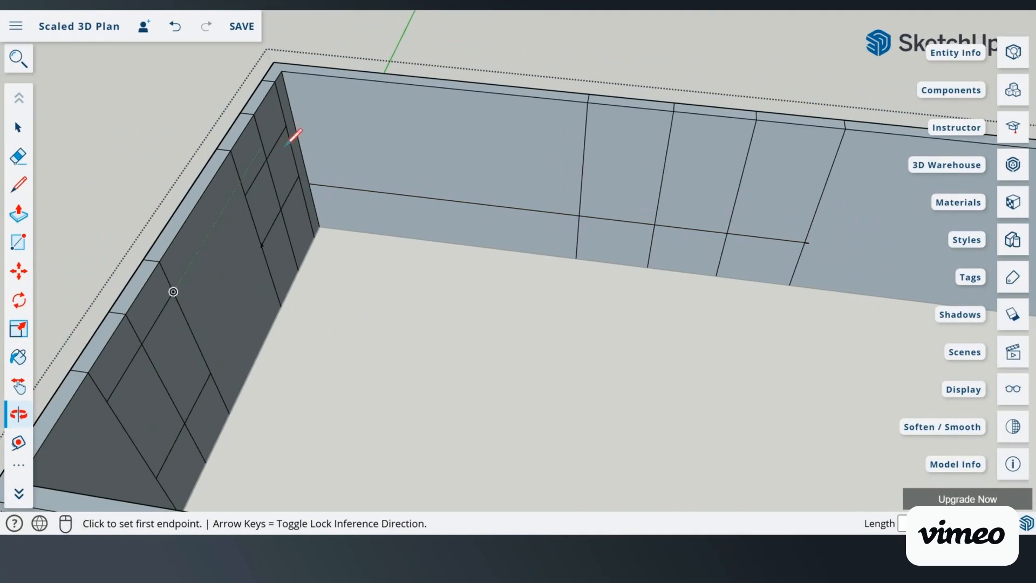
click(290, 101)
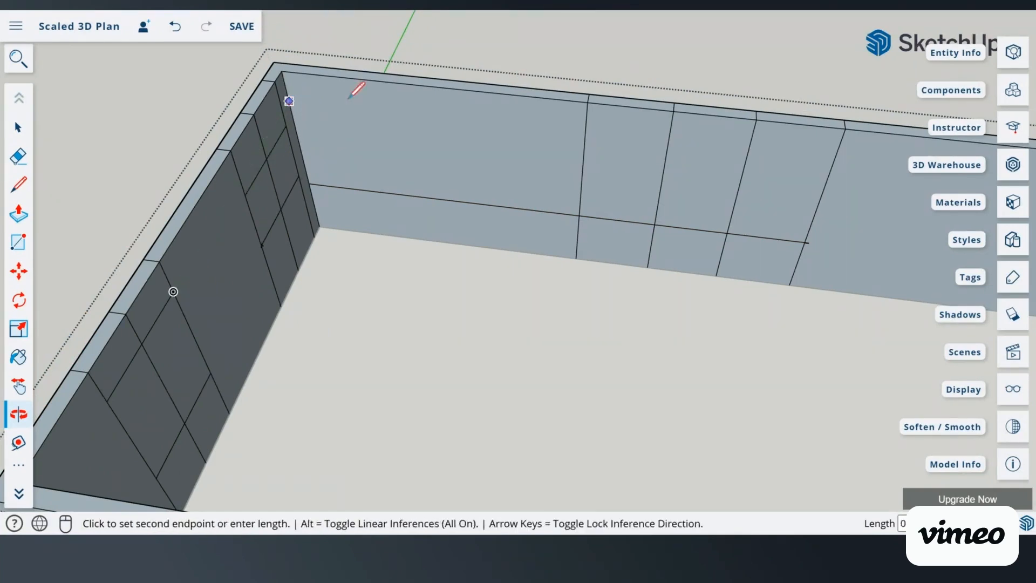
click(837, 157)
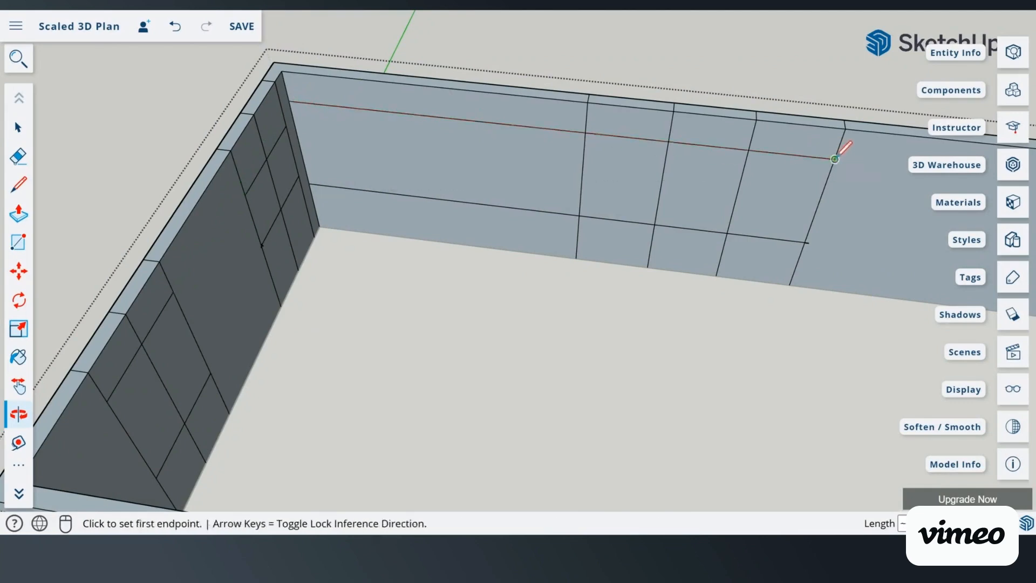
Step: Measure the distance between the sill and head lines along the farthest vertical window edge
click(21, 444)
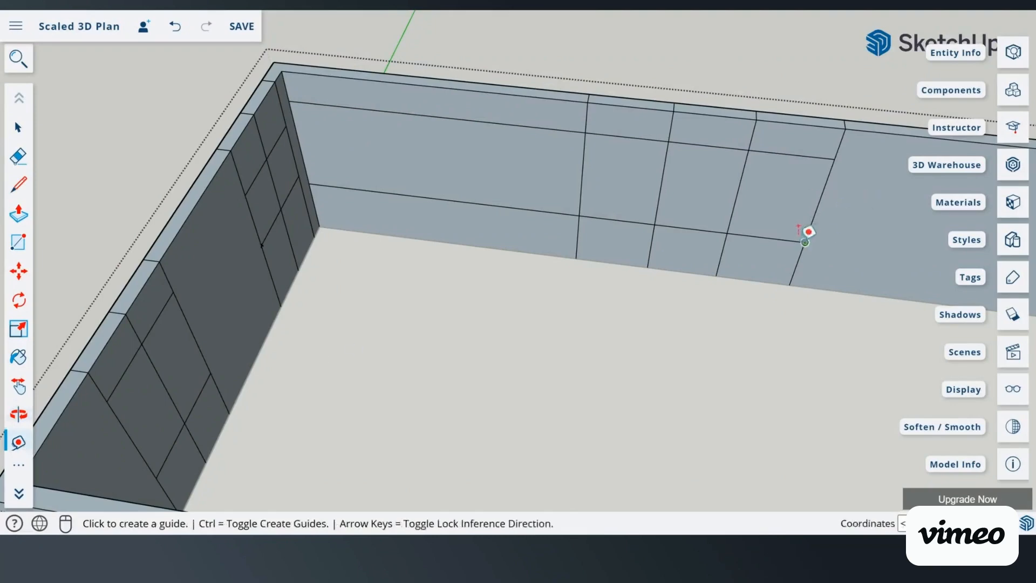
click(804, 243)
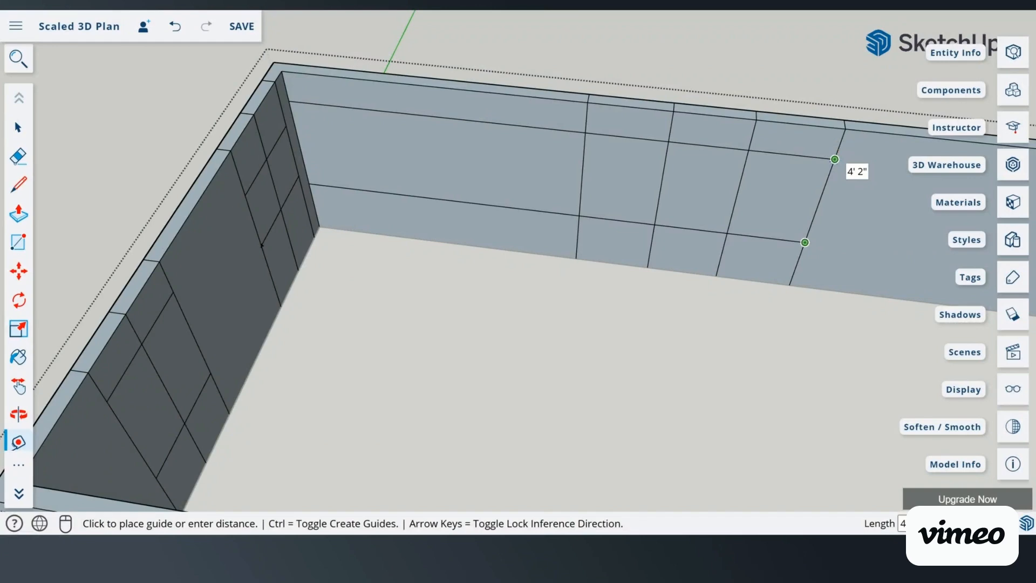
click(835, 159)
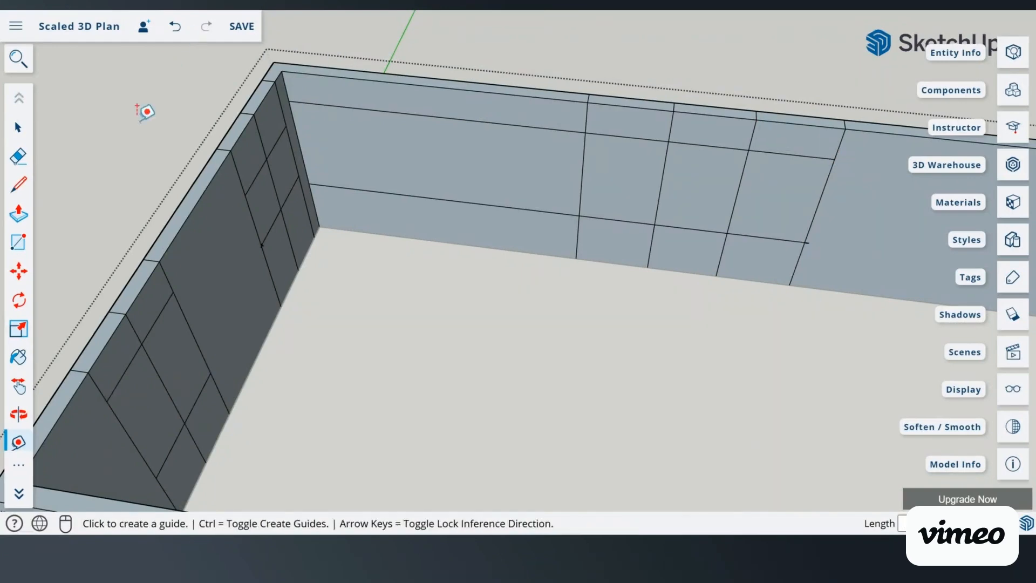
Step: Erase the excess sill and head line segments outside and between the two windows, including the overhang past the farthest edge
click(18, 156)
click(450, 117)
click(532, 208)
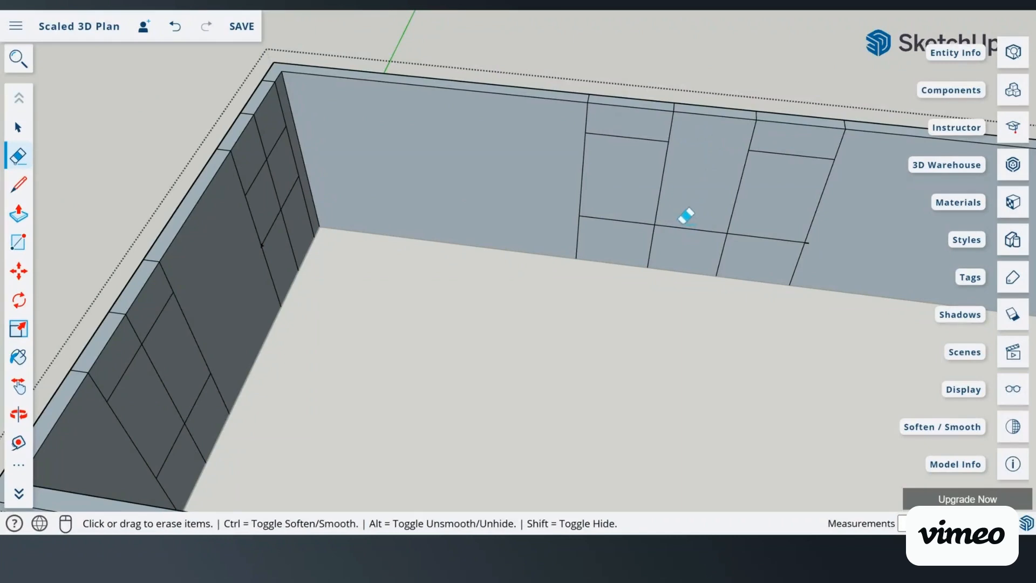
scroll(813, 250, up, 3)
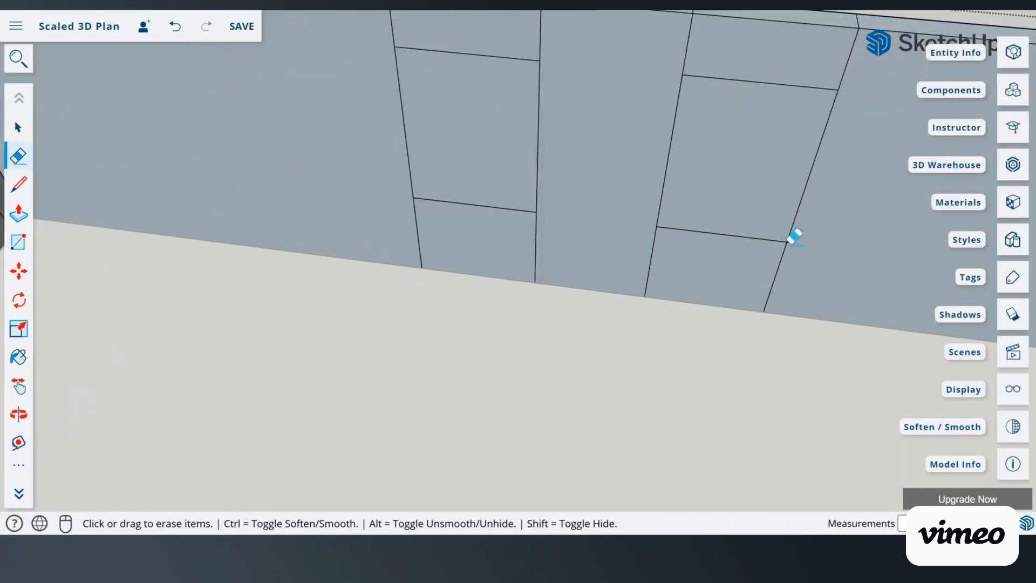
Step: Examine the three-edge opening near the far corner of the same long wall
scroll(826, 215, down, 8)
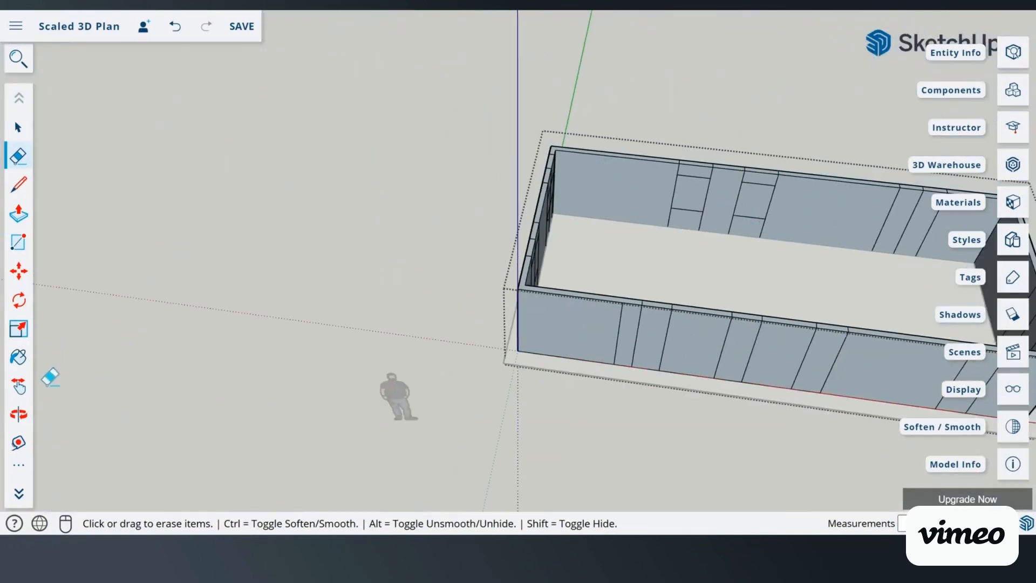
click(19, 387)
drag(813, 307, 569, 259)
scroll(603, 177, up, 2)
scroll(603, 177, up, 2)
right_click(607, 191)
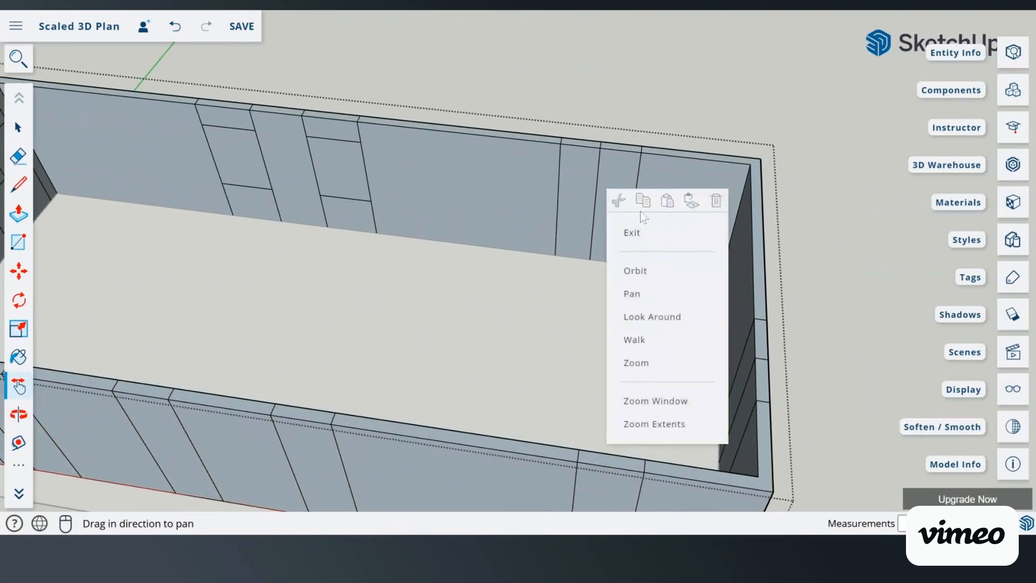
click(632, 233)
scroll(636, 192, up, 2)
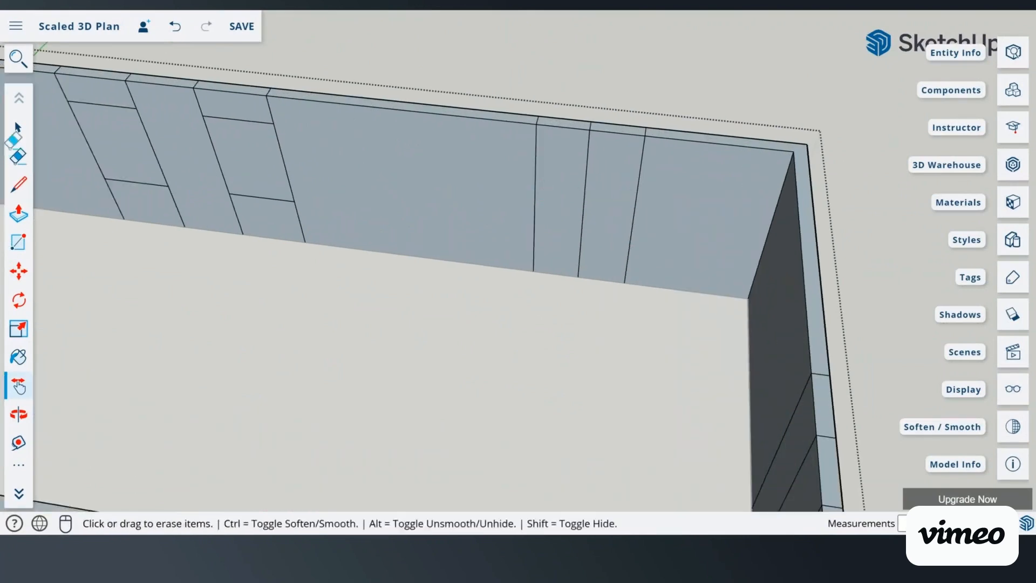
click(18, 184)
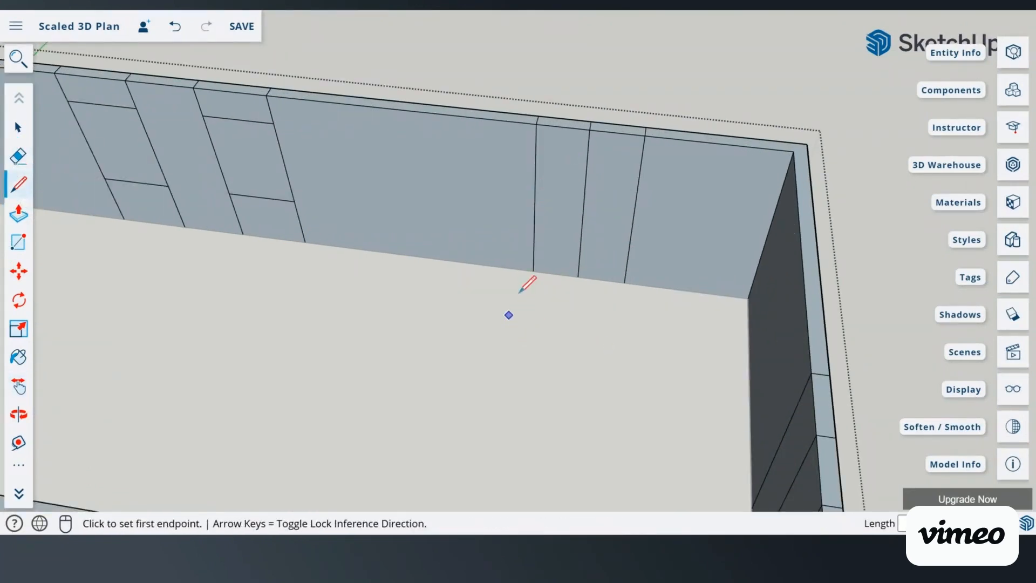
click(533, 271)
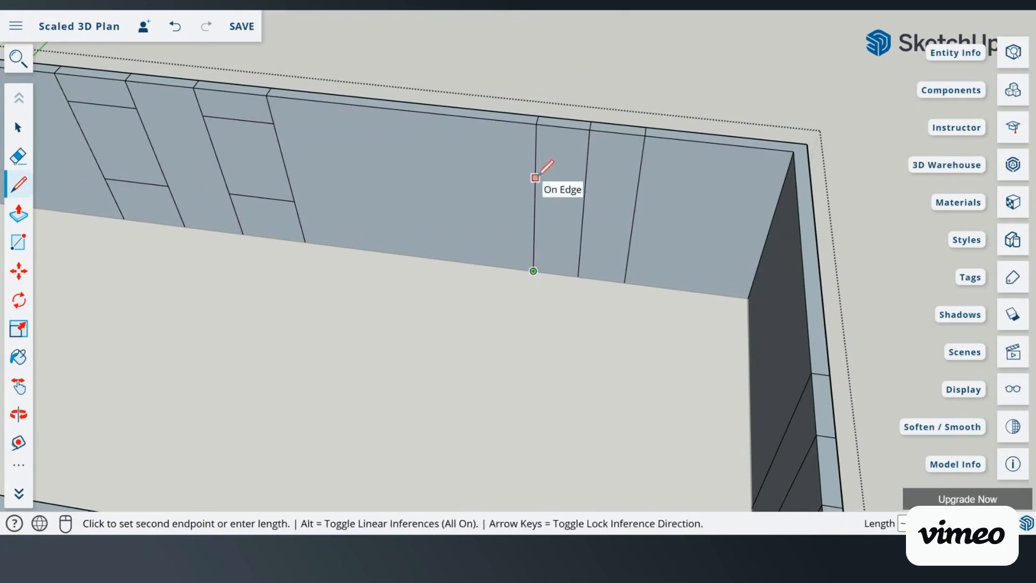
key(Escape)
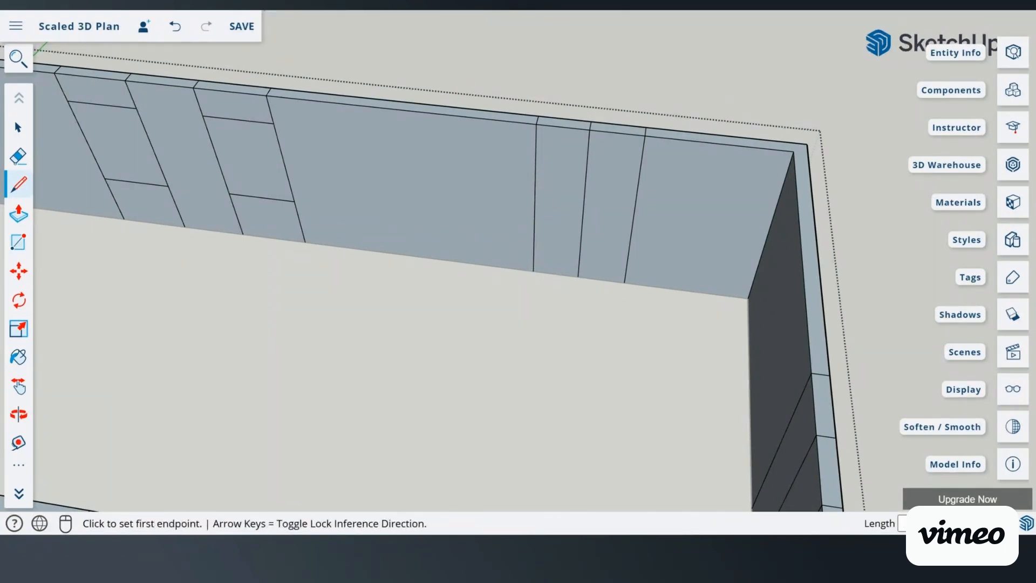
Step: Place a tape-measure guide point measured from the wall base at the opening's vertical edge farthest from the far corner
click(19, 443)
click(533, 271)
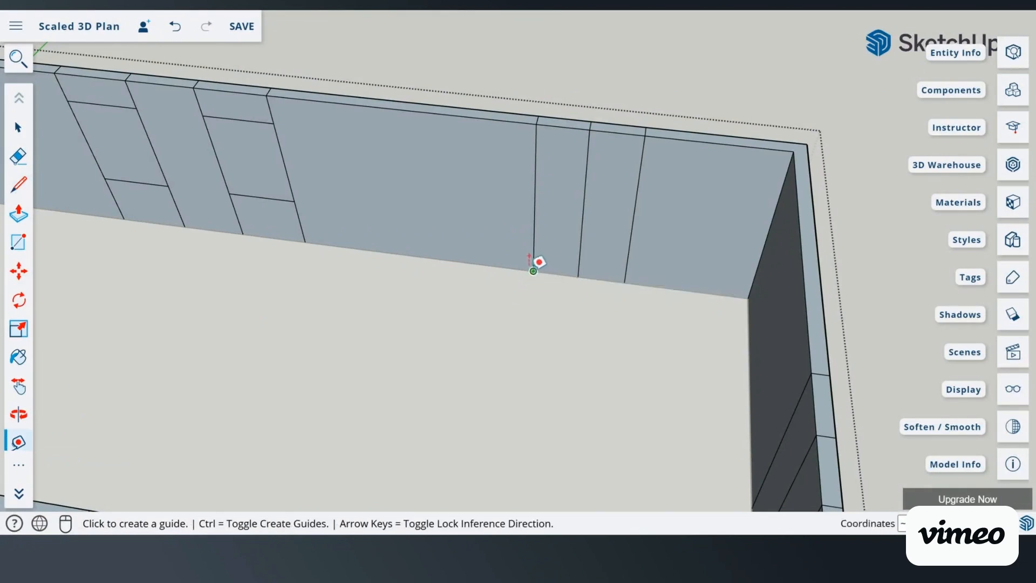
click(533, 271)
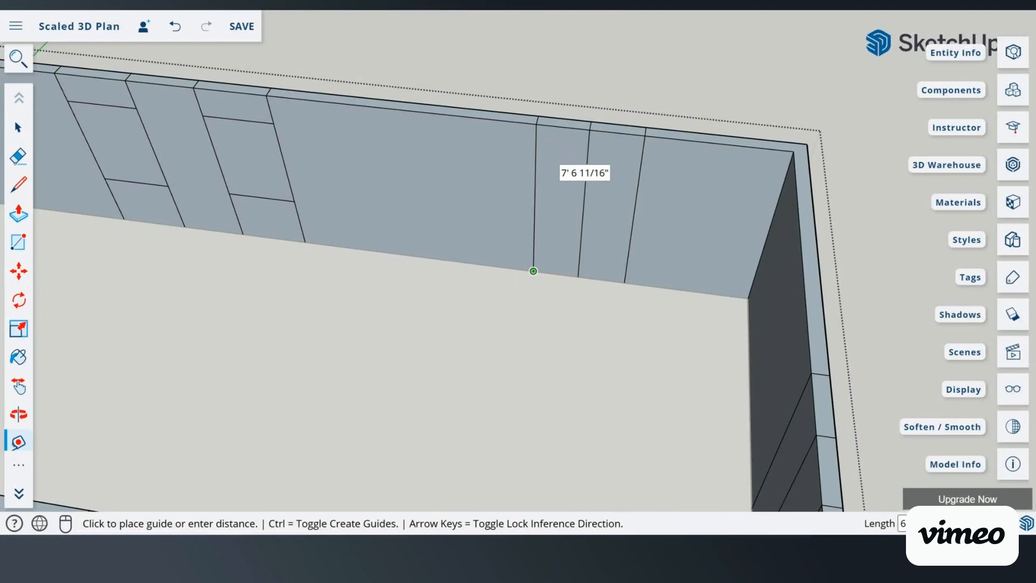
key(Return)
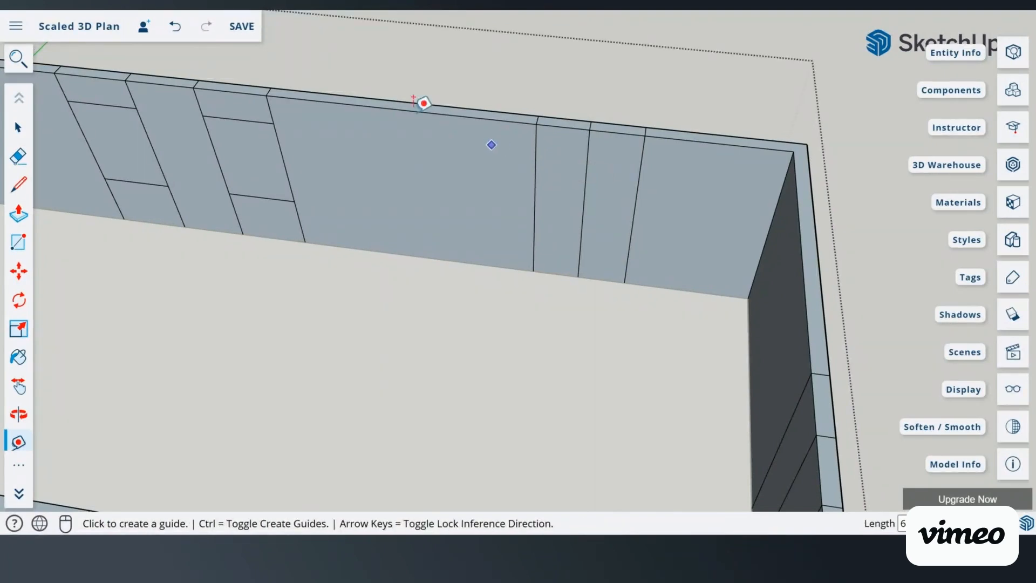
Step: Draw a vertical line from the wall base partway up the opening's edge farthest from the far corner
click(18, 184)
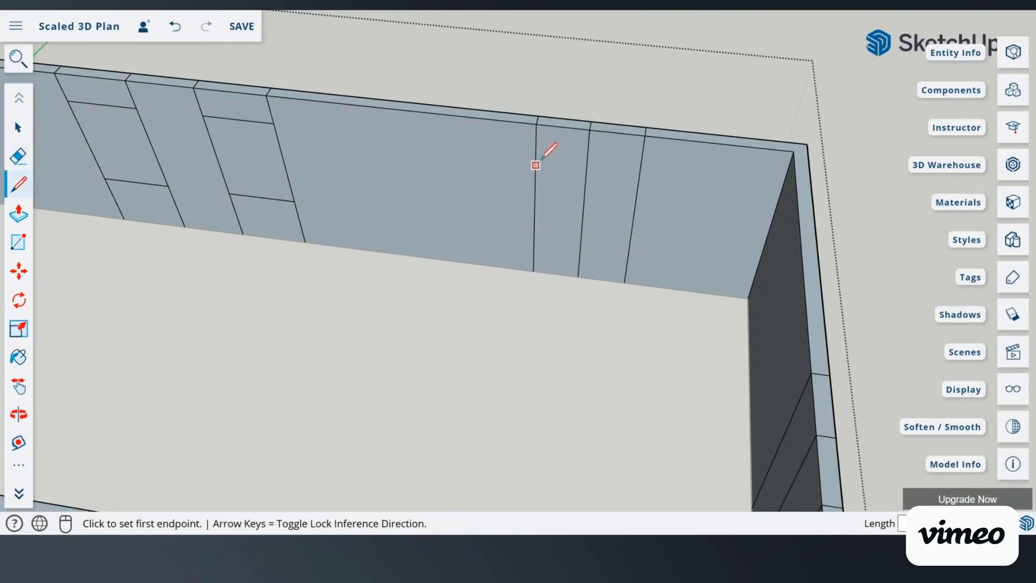
scroll(538, 159, up, 5)
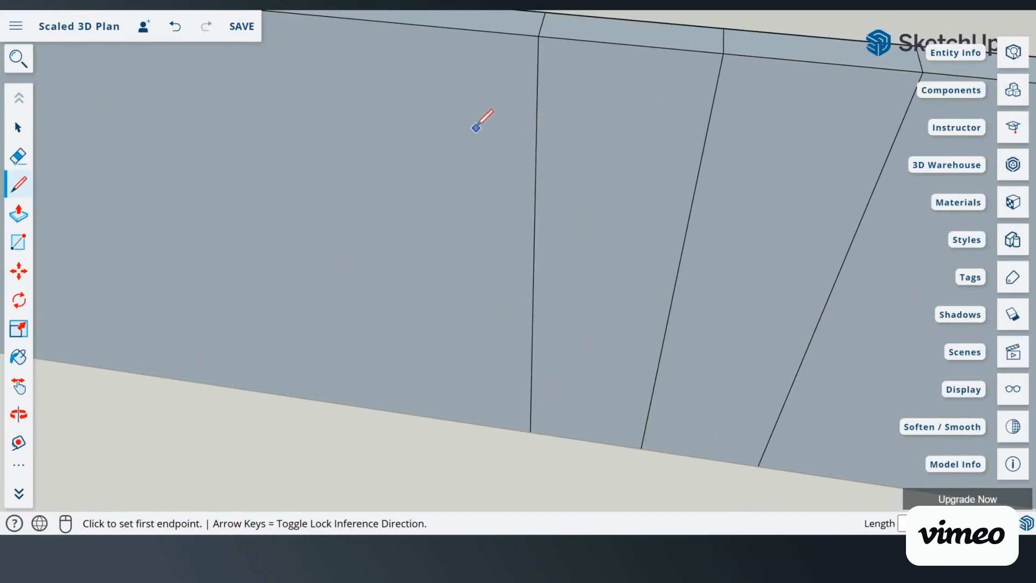
click(530, 430)
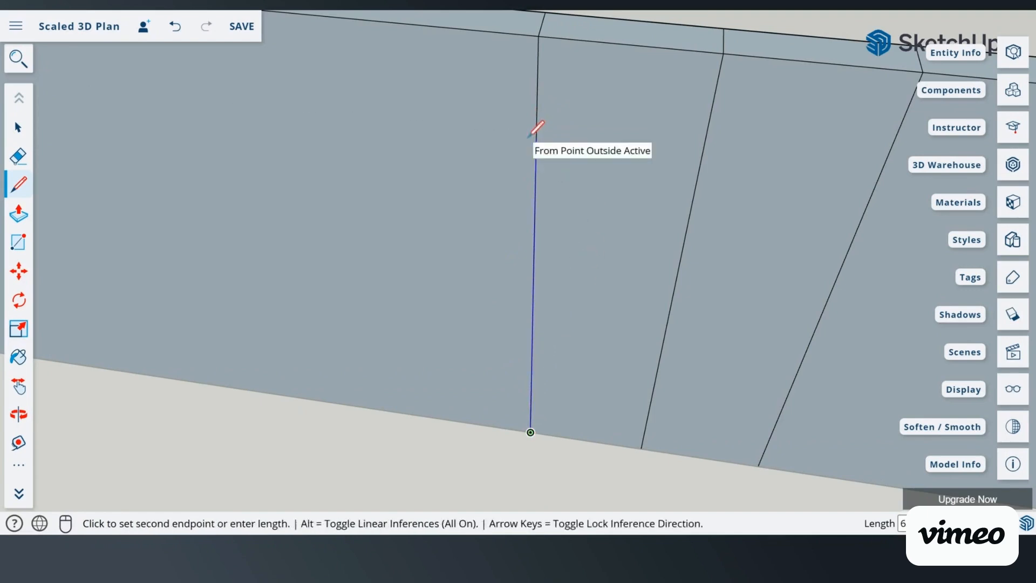
click(534, 234)
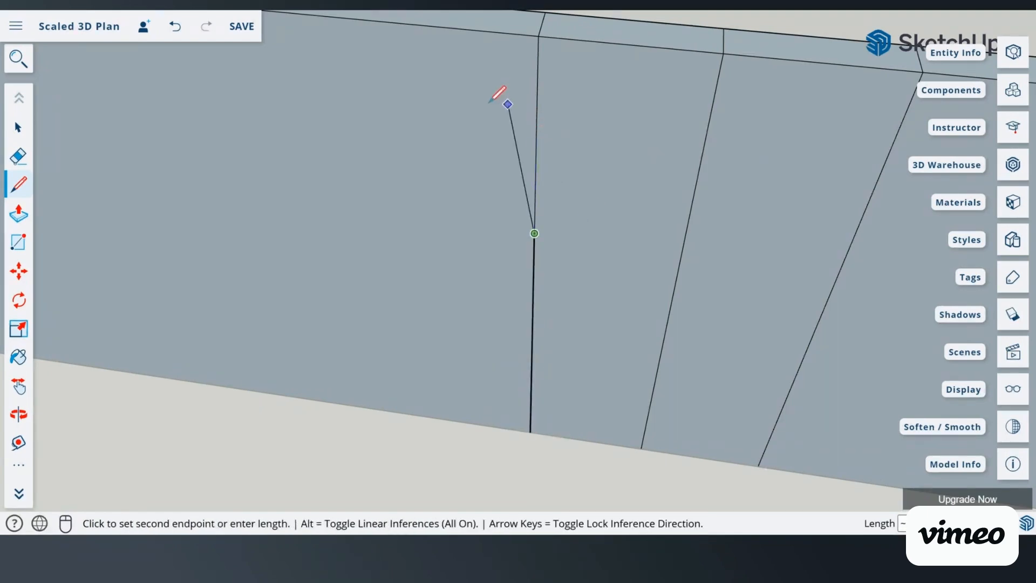
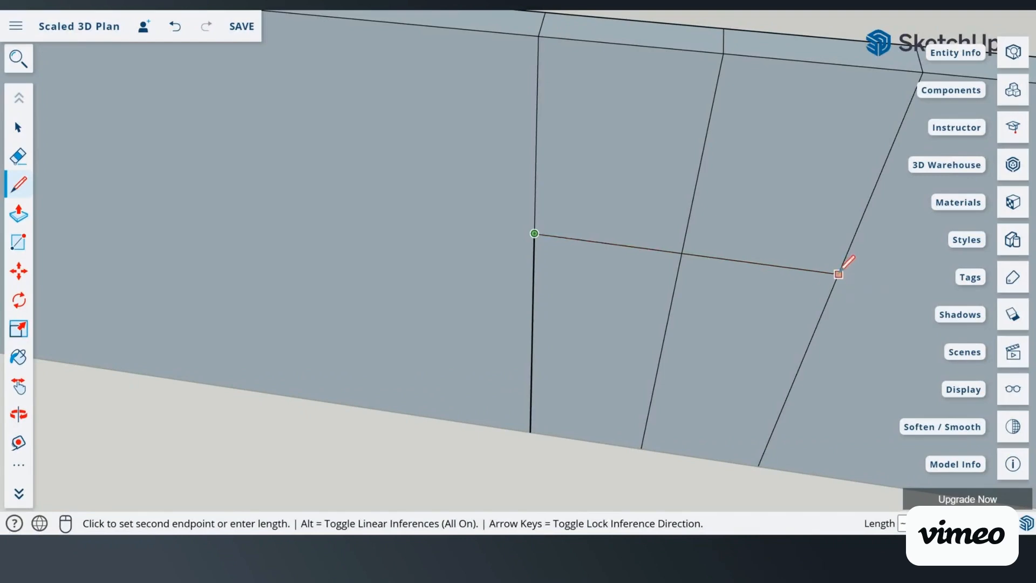
Step: Try to draw a horizontal line across the opening's two wall segments and erase its overhang beyond the last edge
click(858, 273)
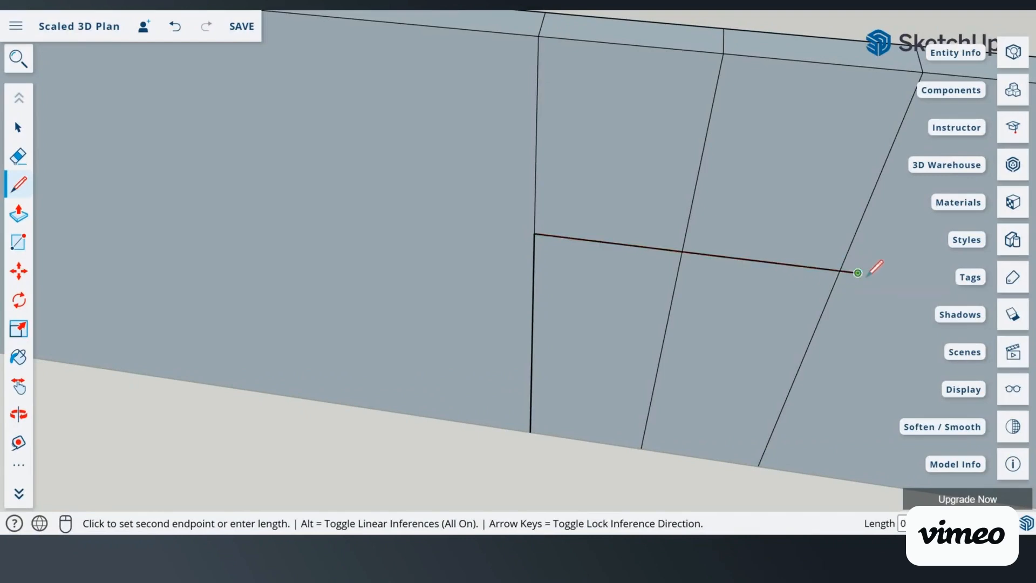
key(Escape)
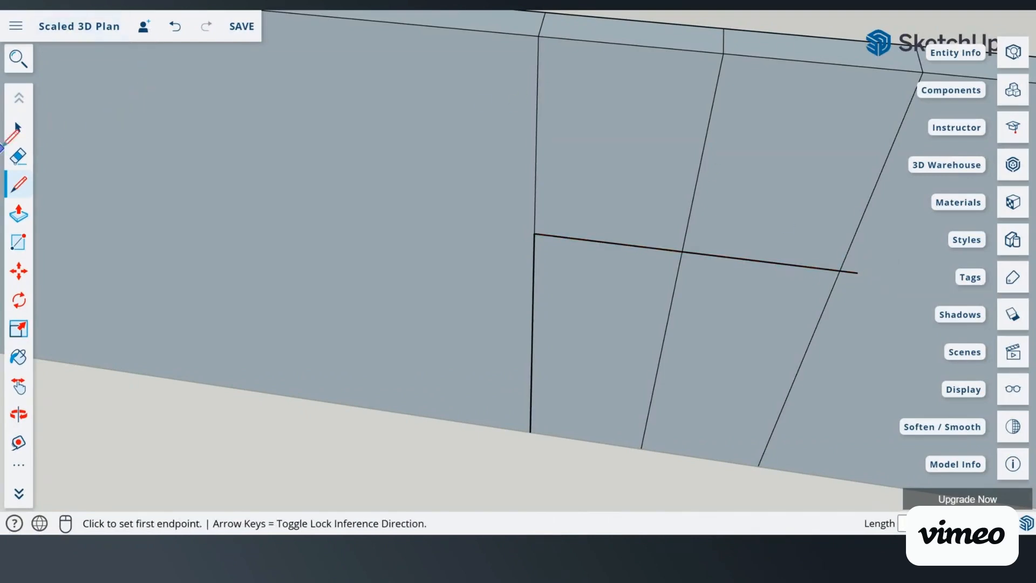
click(19, 157)
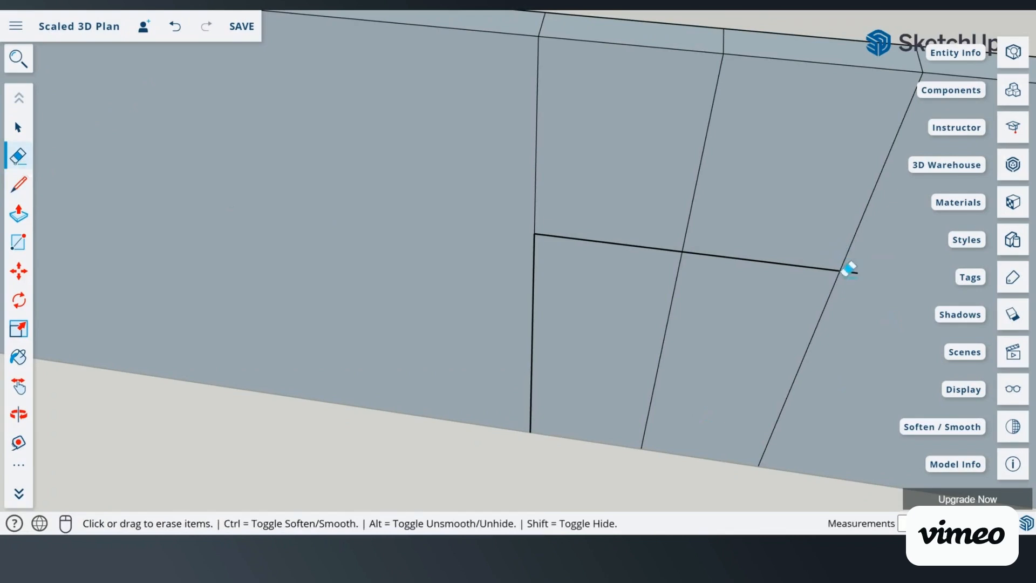
click(847, 270)
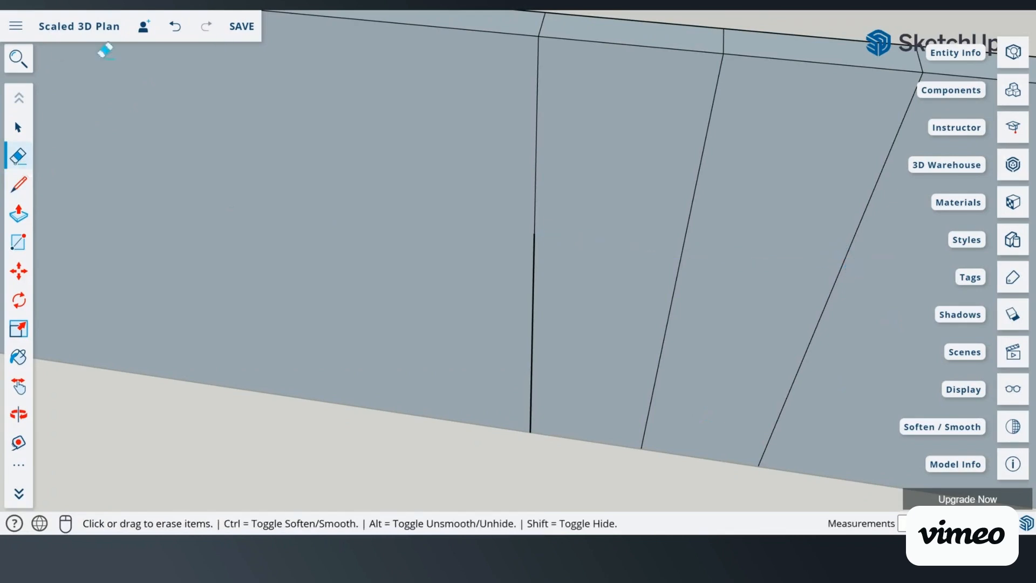
Step: Undo the erasure of the horizontal line and try to erase only its overhang beyond the last edge
click(175, 26)
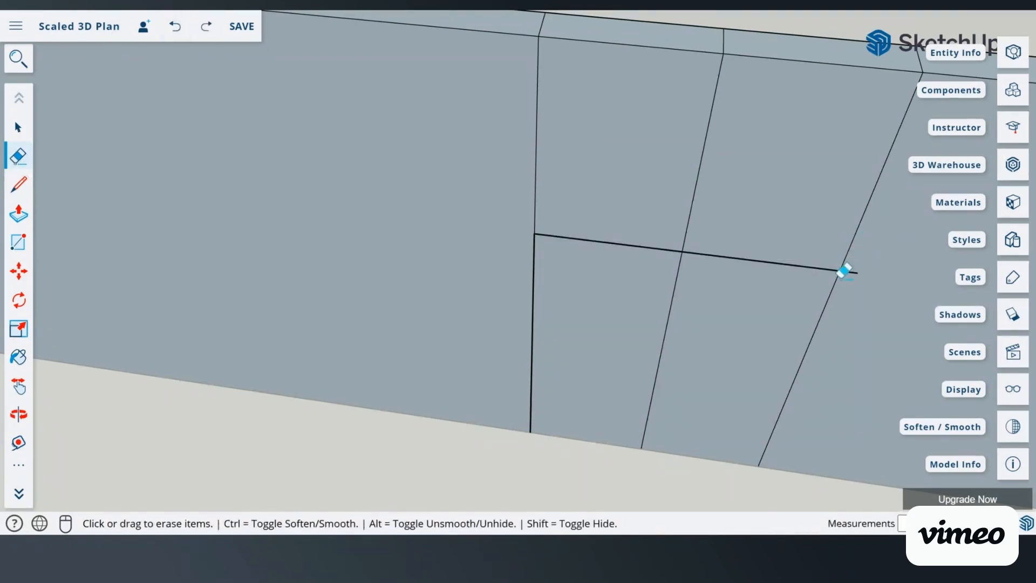
scroll(844, 271, up, 2)
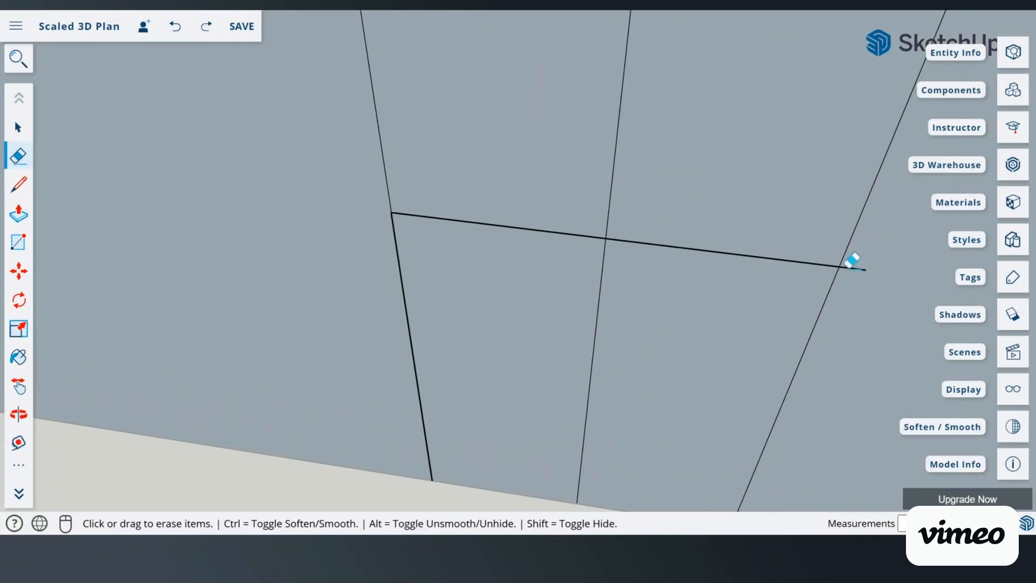
click(845, 265)
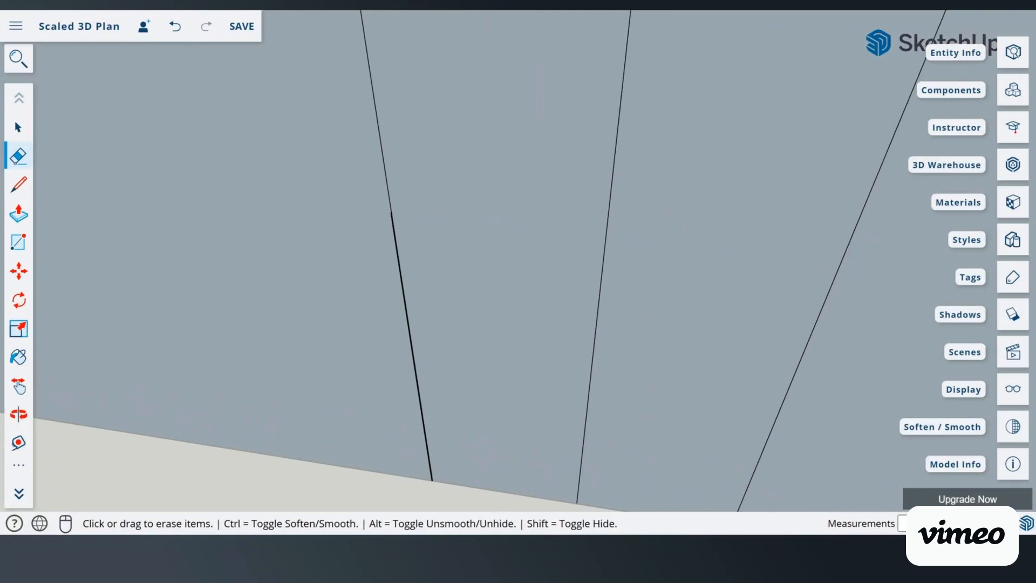
Step: Draw a horizontal line from the top of the short vertical line across both wall segments to the opening's last edge
click(18, 184)
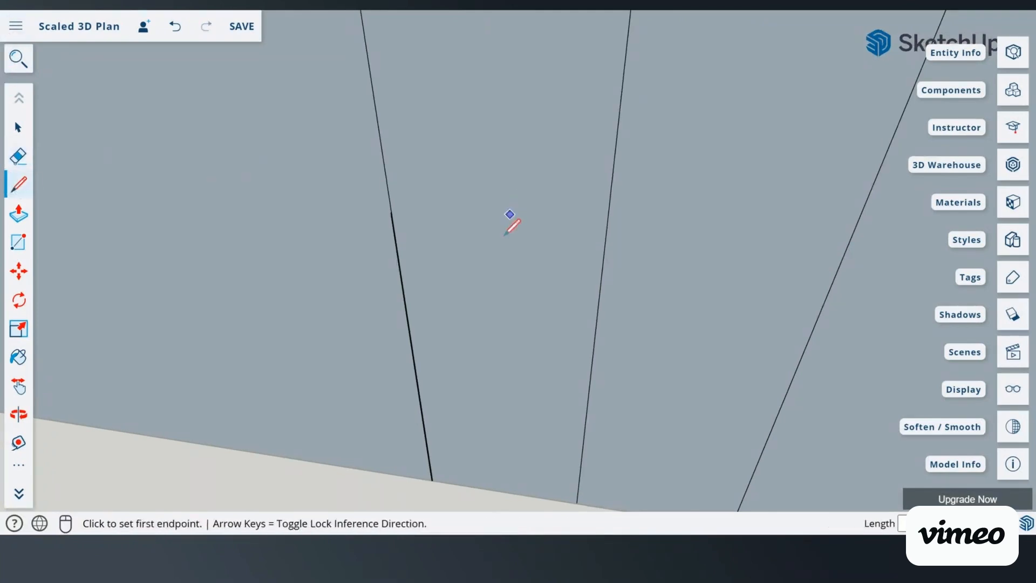
click(391, 212)
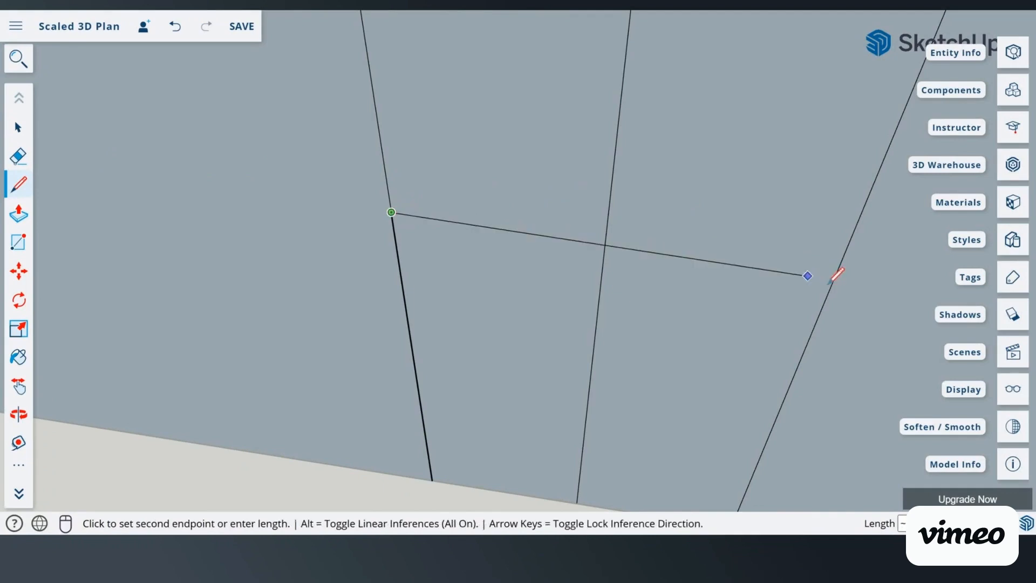
click(833, 264)
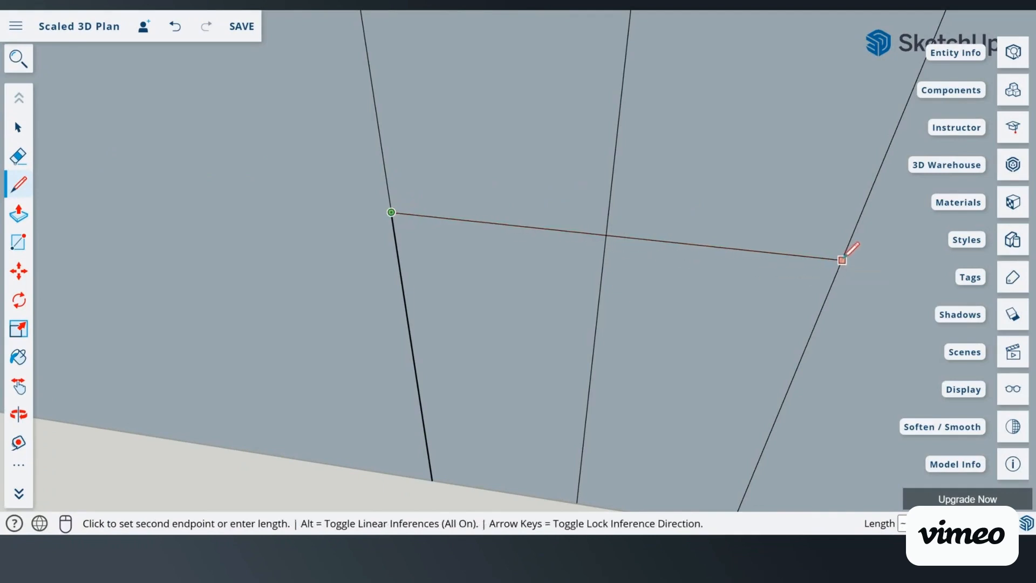
scroll(836, 271, up, 3)
scroll(836, 271, up, 2)
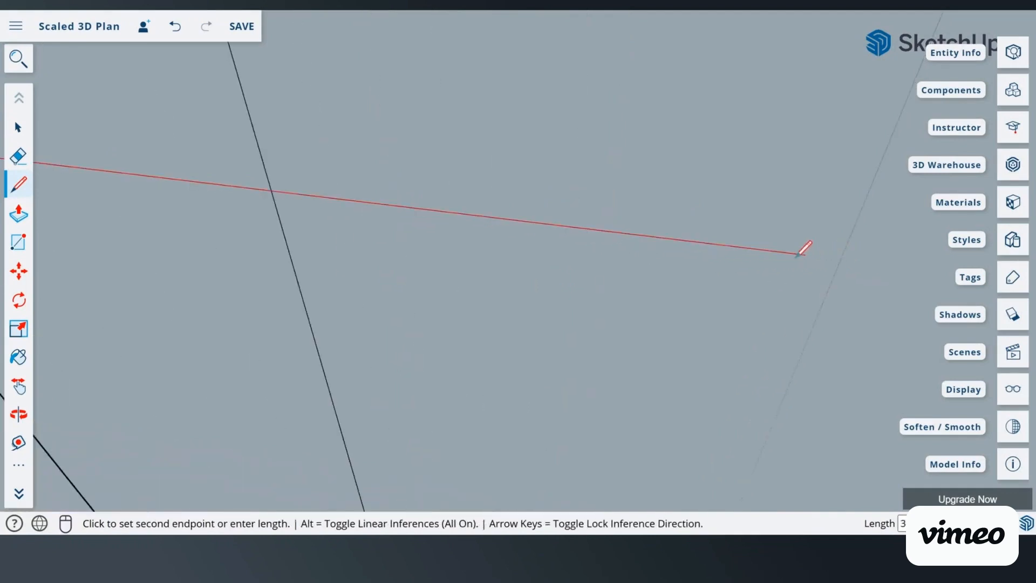
click(851, 260)
scroll(856, 254, down, 5)
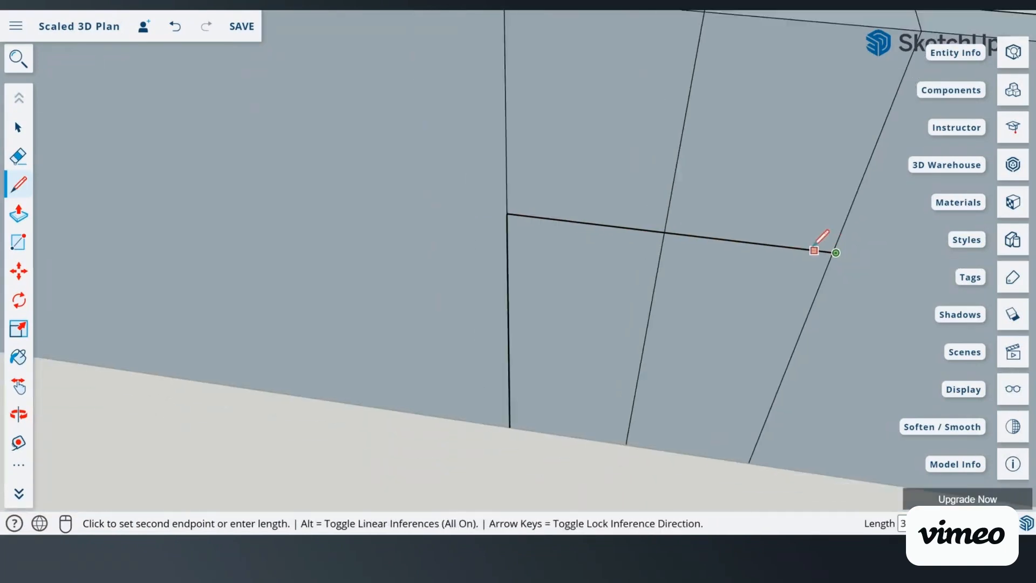
key(Escape)
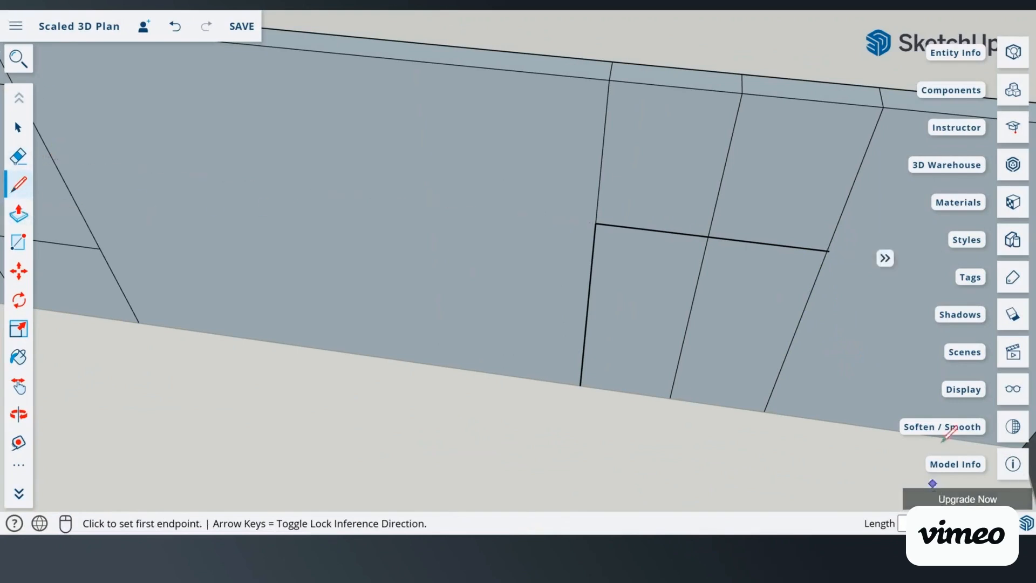
Step: Draw a vertical line from the wall base along the opening's edge nearest the far corner, ending just above the horizontal line
click(764, 411)
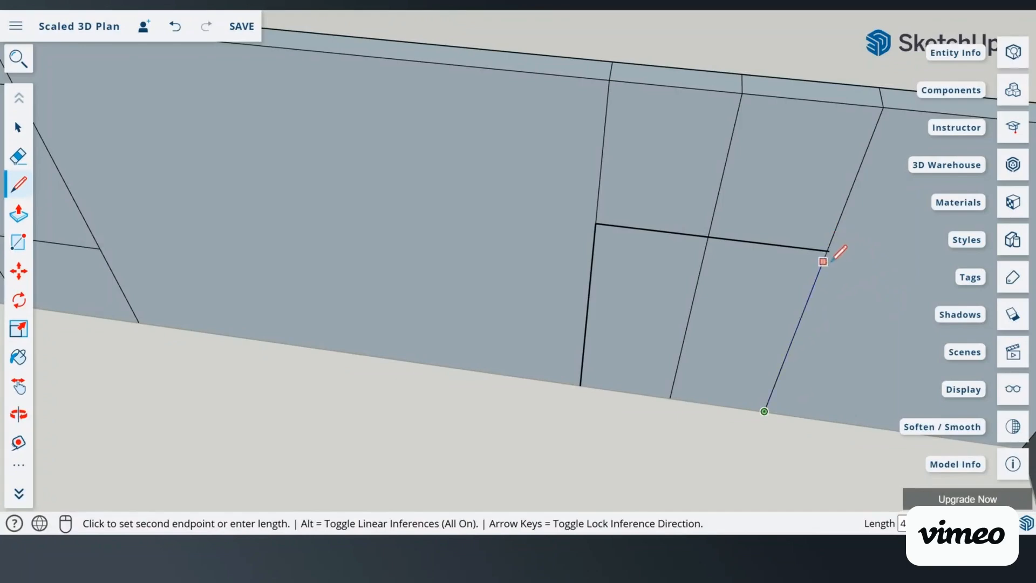
scroll(832, 259, up, 3)
click(841, 203)
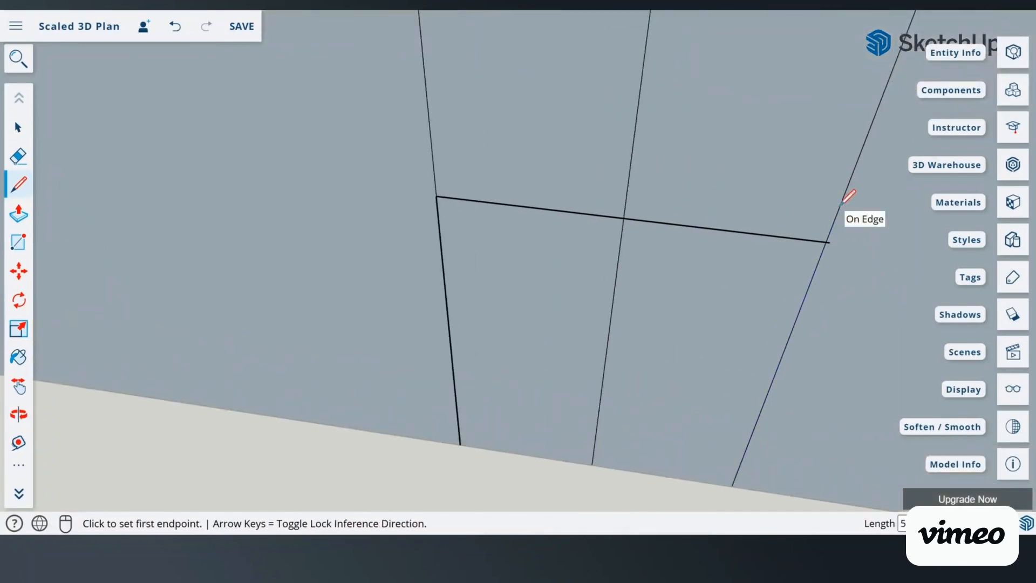
Step: Try to erase the horizontal line's overhang beyond the last edge, and undo the latest edits
click(19, 157)
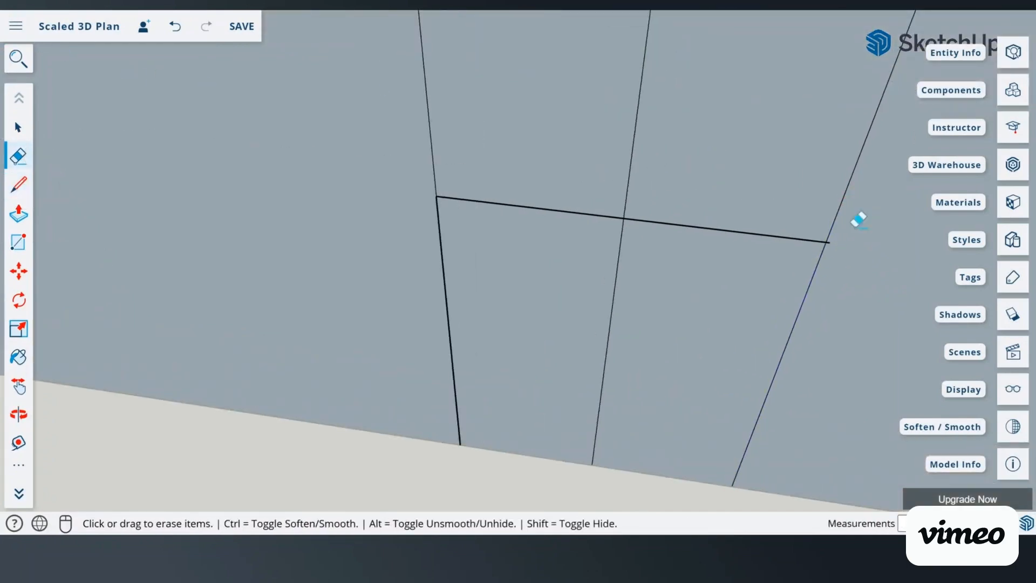
click(834, 233)
scroll(858, 268, down, 5)
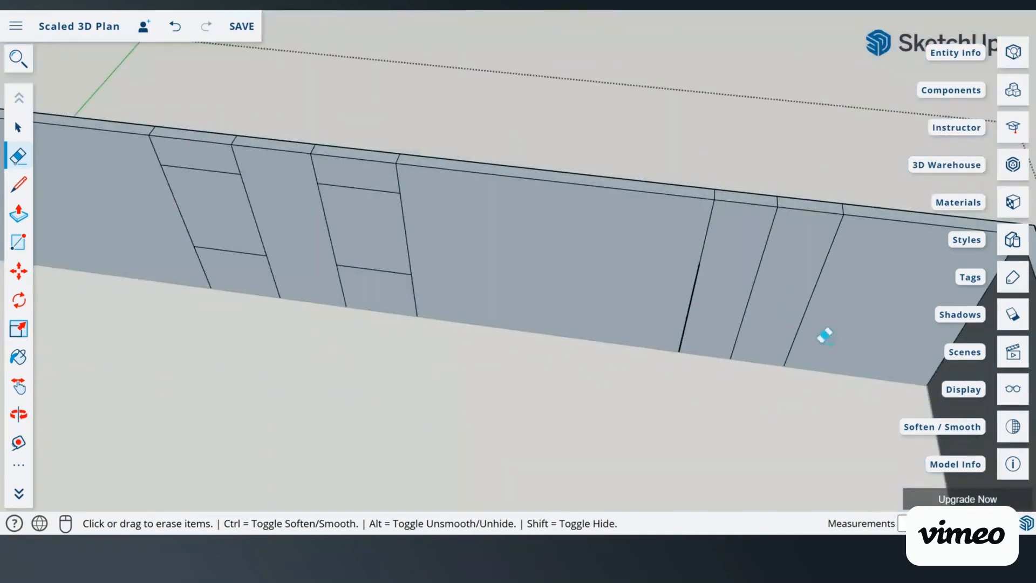
click(181, 32)
click(186, 38)
Step: Draw a vertical line from the wall base up the opening's edge nearest the far corner
scroll(858, 405, up, 3)
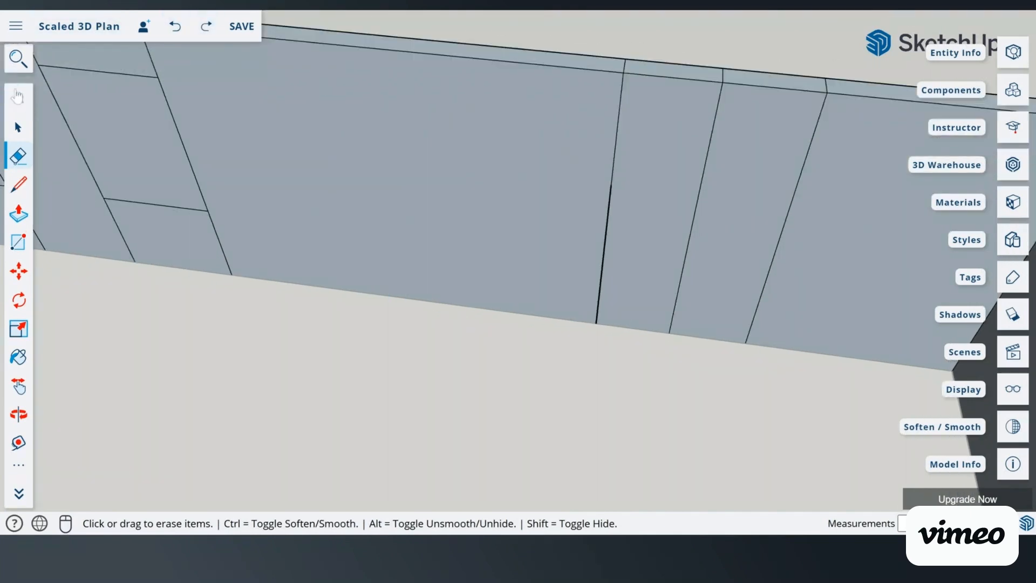
click(19, 185)
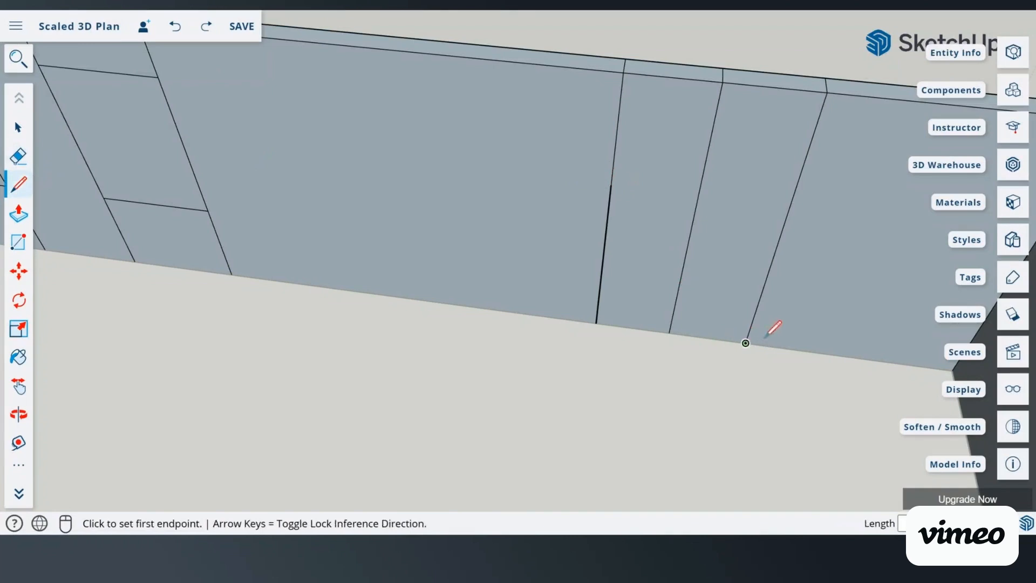
click(746, 343)
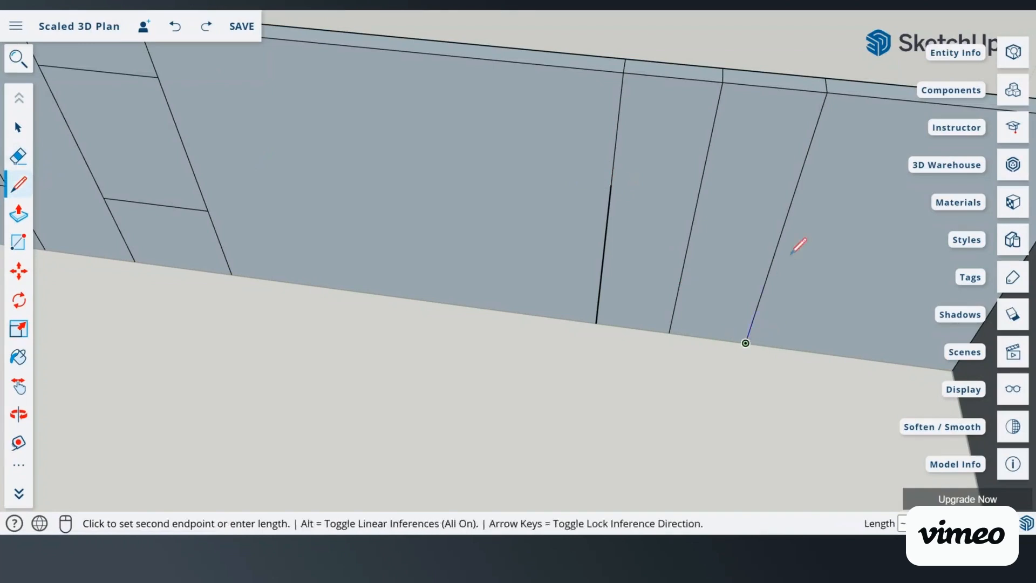
Step: Draw a vertical segment up the window opening's right edge and a horizontal line from there across to its left edge
click(790, 205)
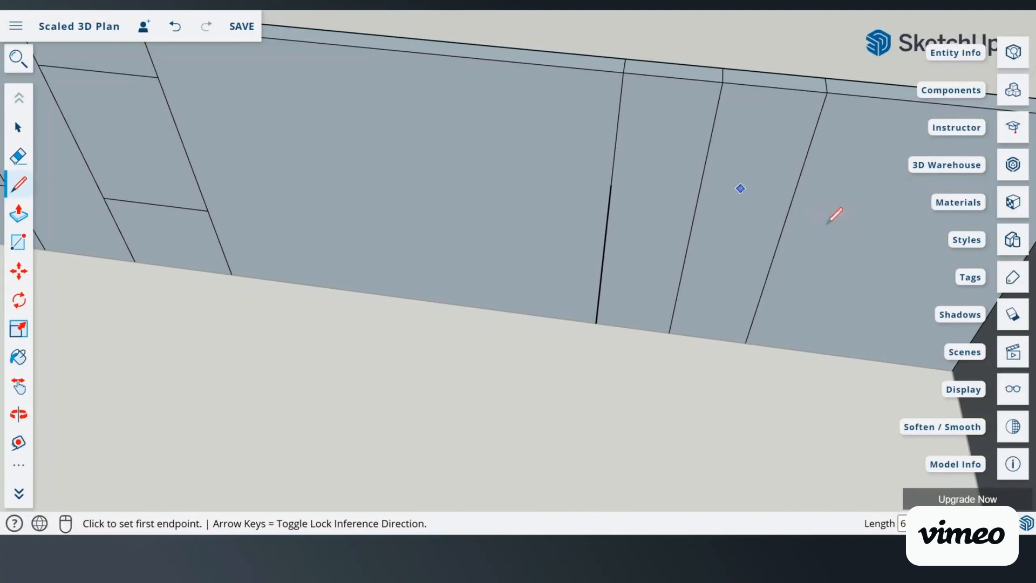
click(790, 205)
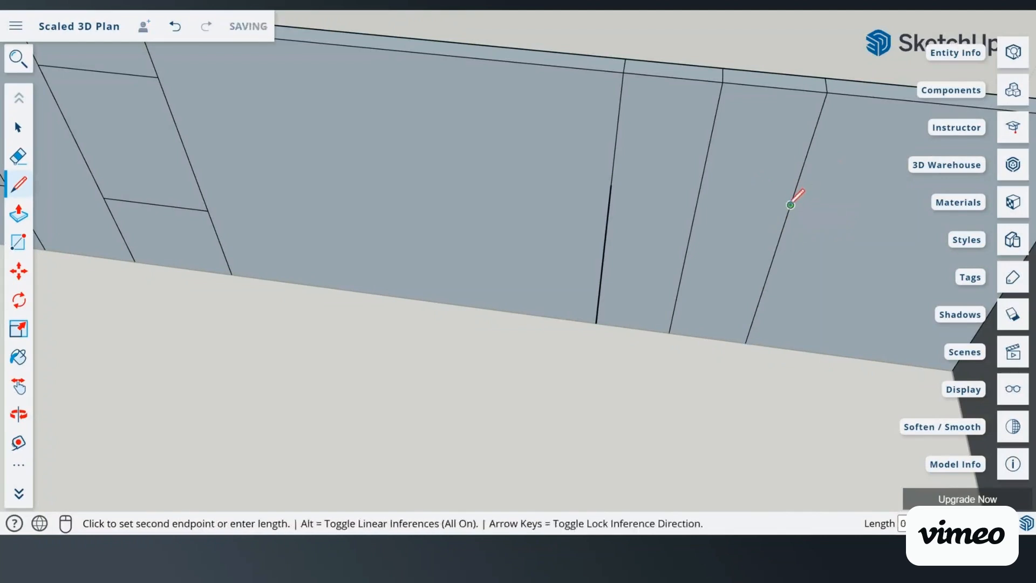
click(608, 184)
scroll(638, 178, up, 5)
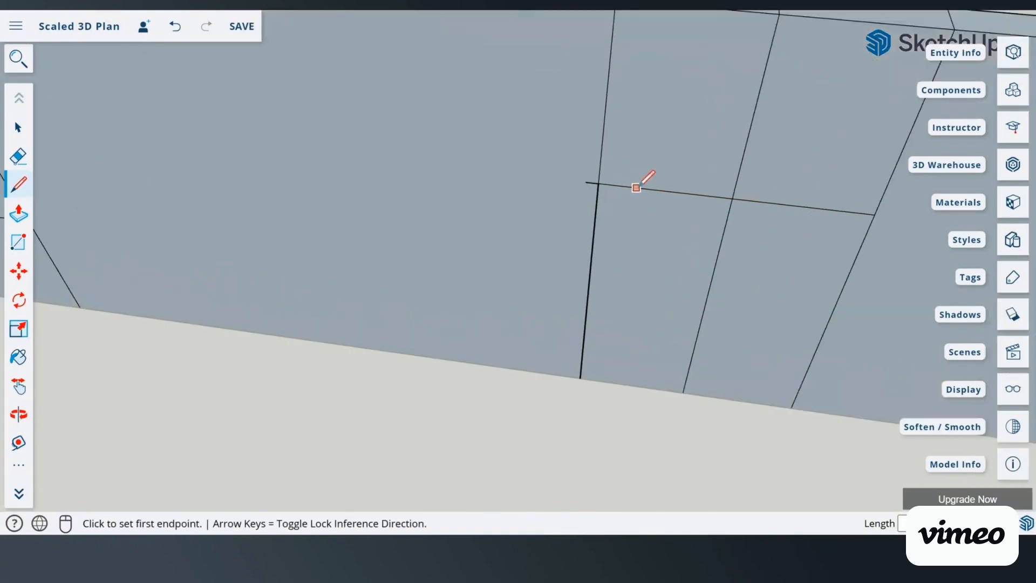
Step: Erase the line stub overhanging the window opening and the duplicate segment along its left edge
click(18, 156)
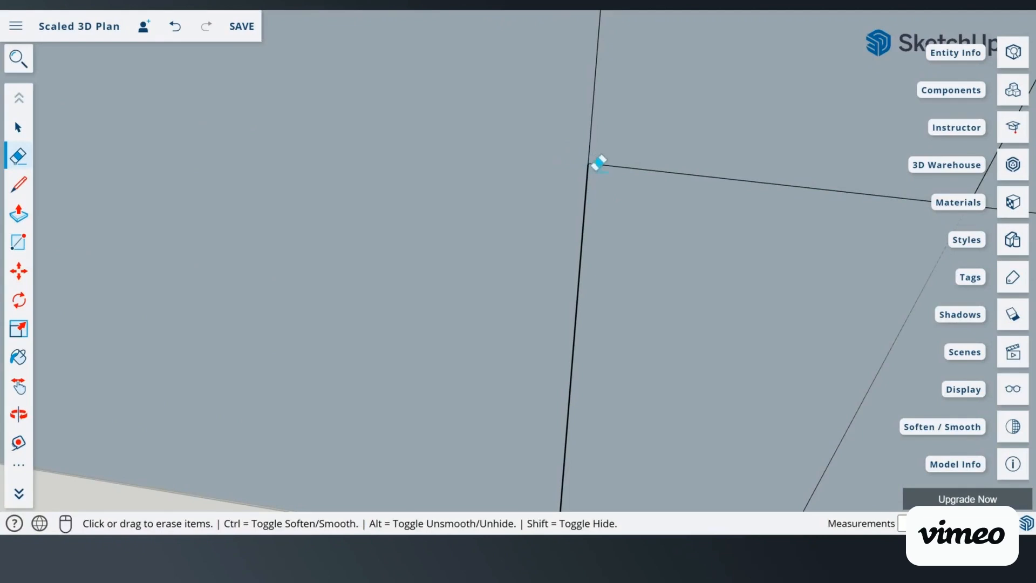
scroll(599, 164, up, 8)
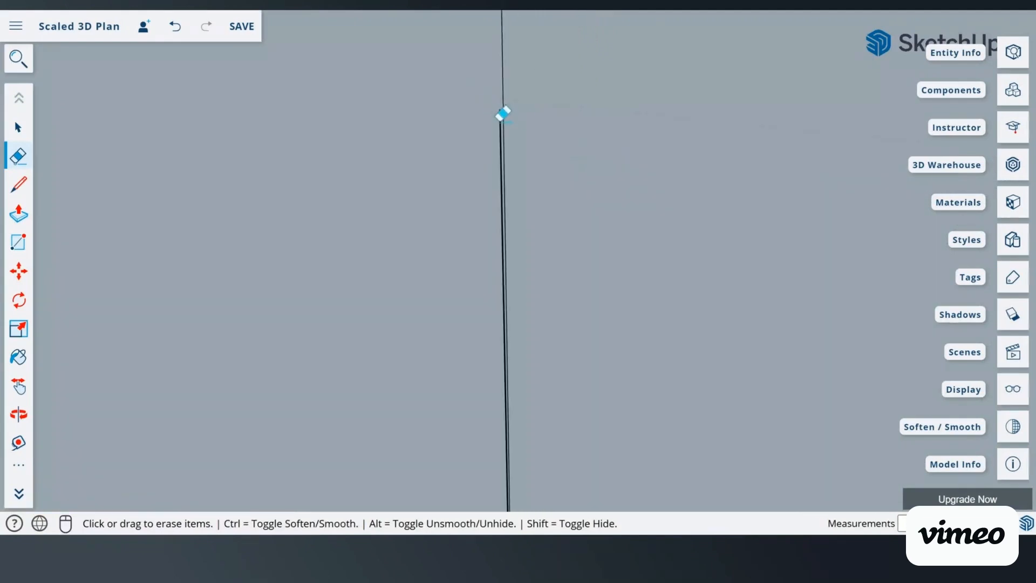
click(499, 119)
scroll(585, 102, down, 5)
scroll(578, 141, down, 3)
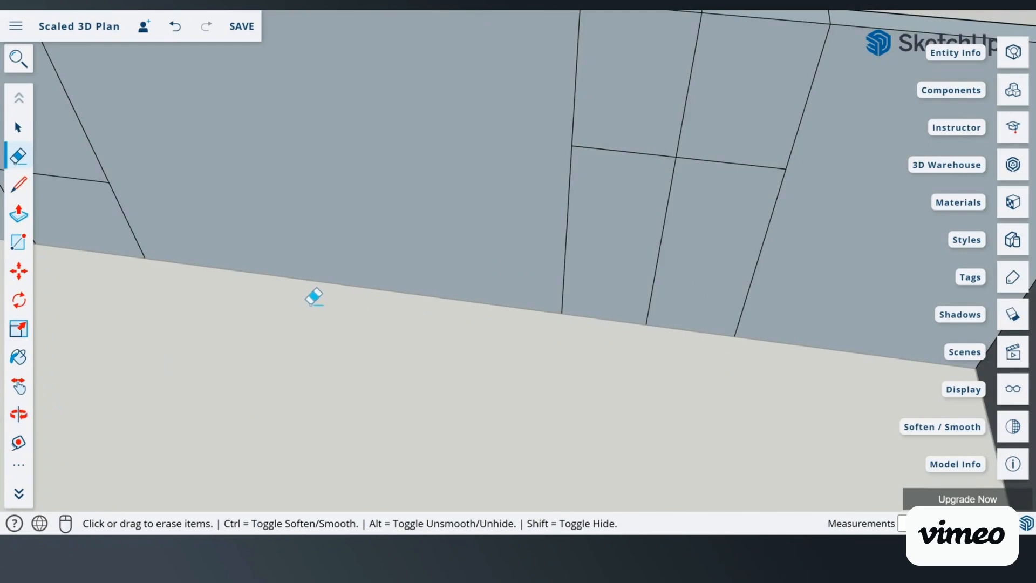
scroll(312, 297, down, 3)
scroll(357, 309, down, 2)
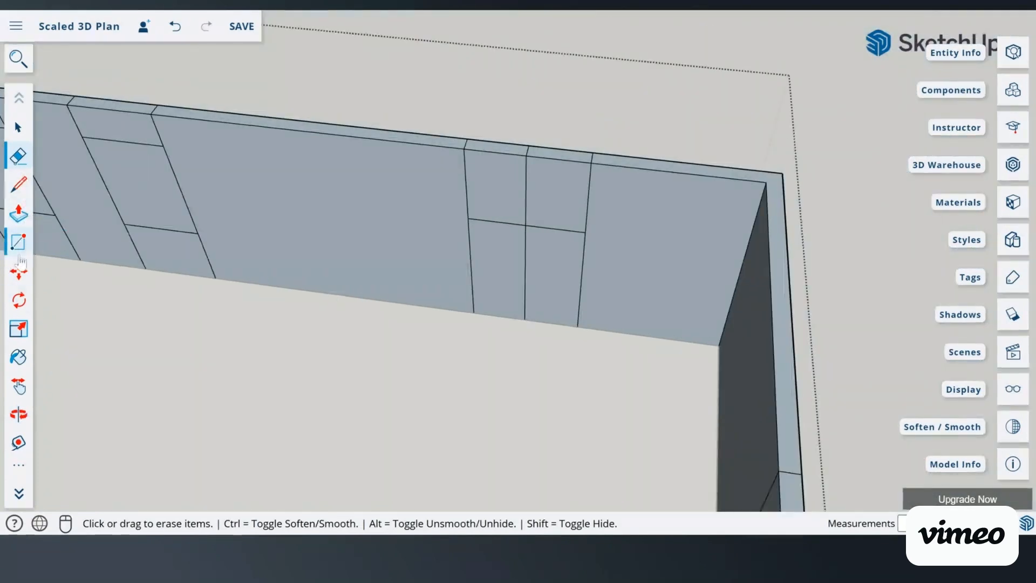
Step: On the short end wall opposite, draw a vertical segment up from the floor along the near edge of the window opening
click(19, 414)
drag(548, 268, 367, 215)
scroll(367, 215, down, 10)
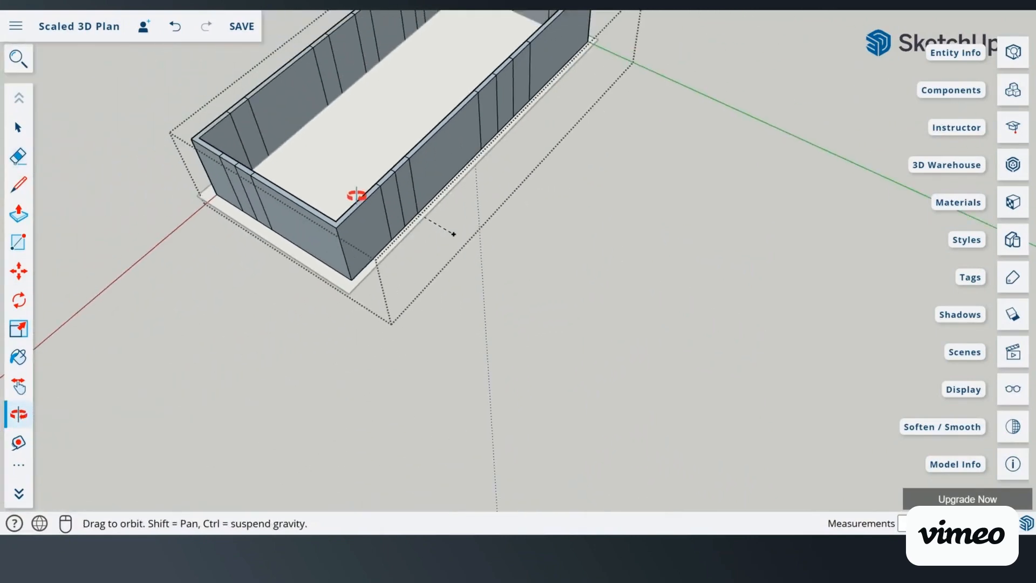
drag(410, 142, 540, 42)
scroll(540, 17, up, 10)
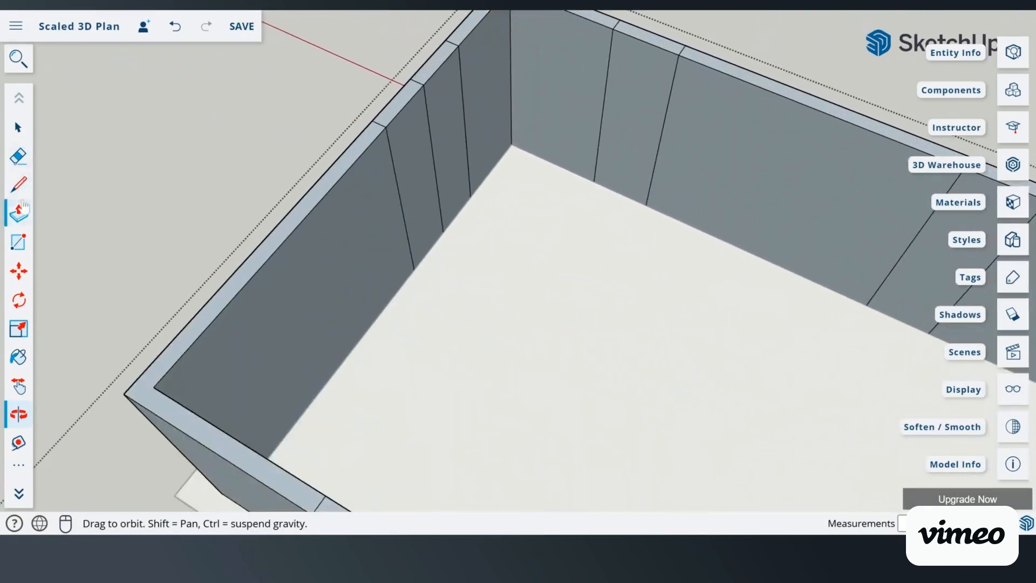
scroll(335, 190, down, 3)
scroll(335, 189, down, 2)
scroll(423, 178, up, 5)
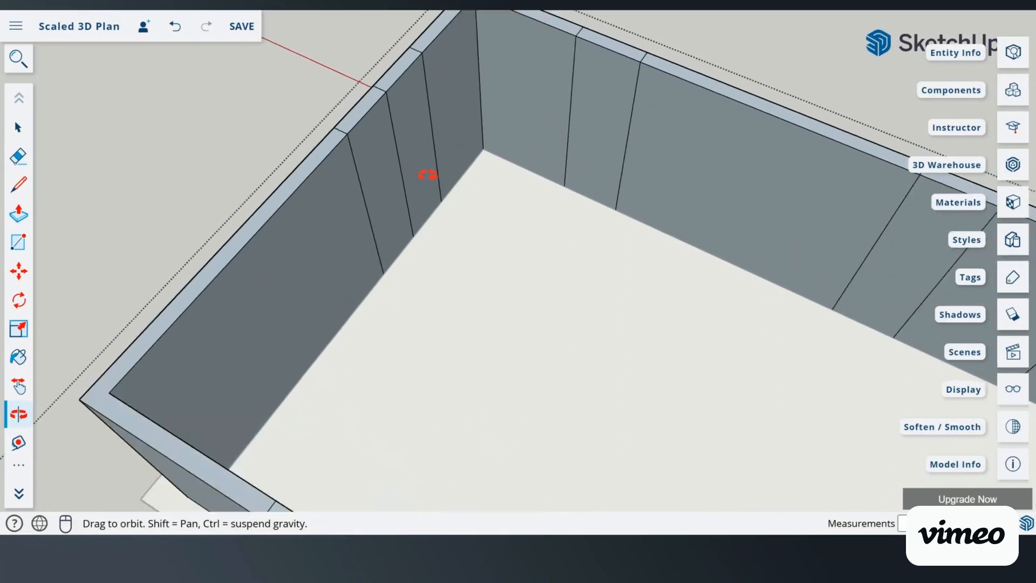
scroll(585, 228, down, 3)
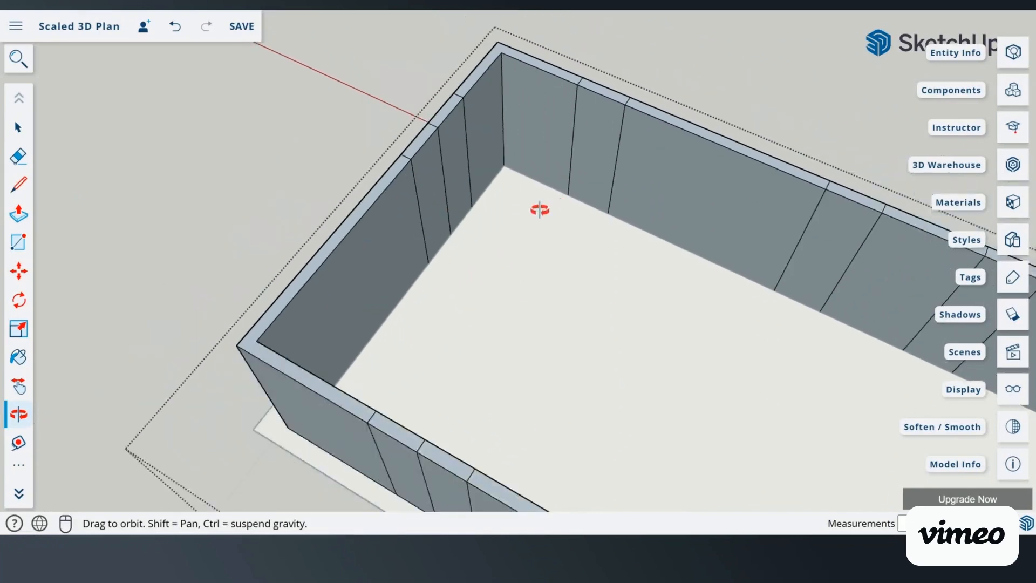
scroll(141, 165, up, 3)
click(27, 195)
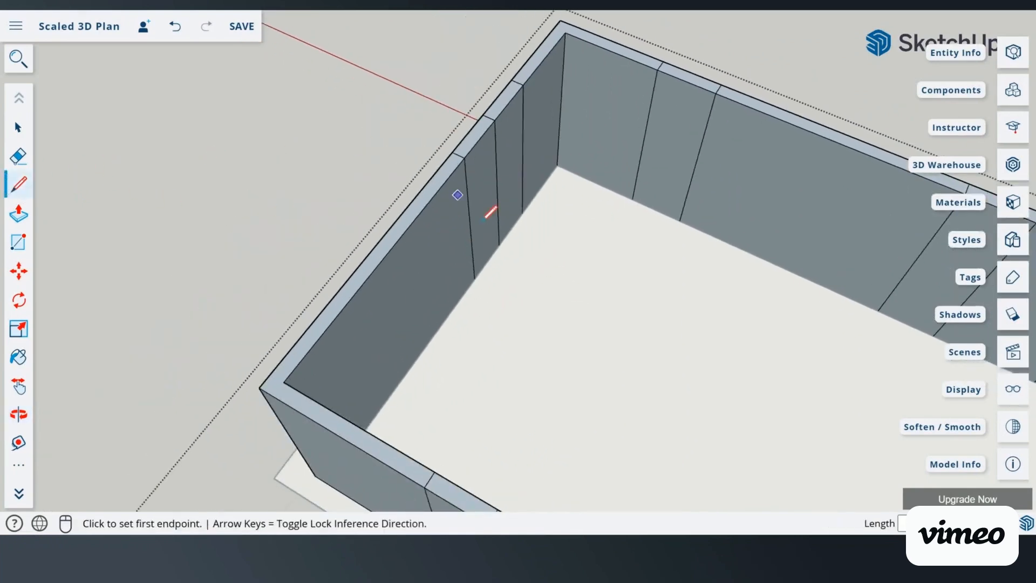
click(474, 278)
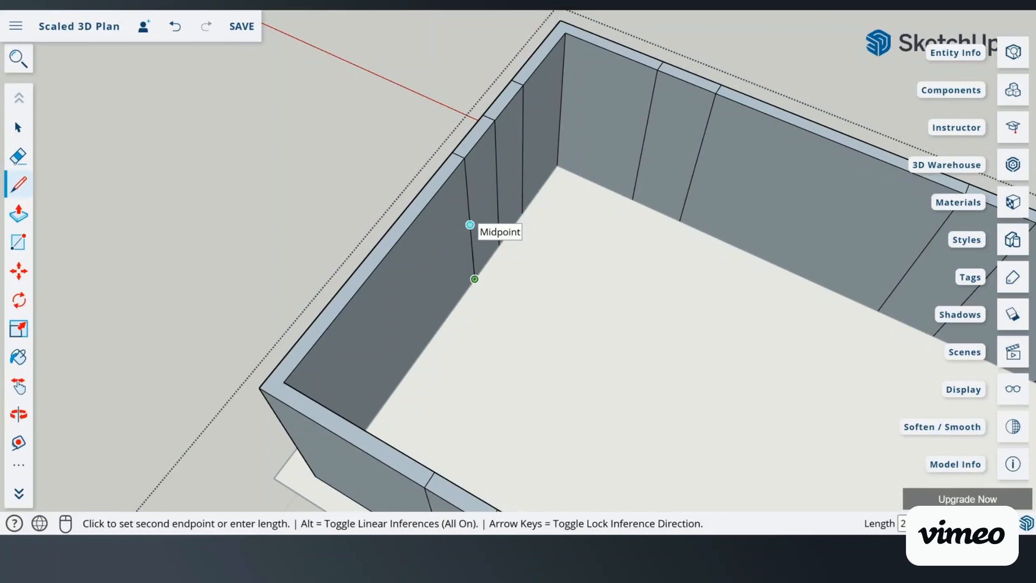
key(Return)
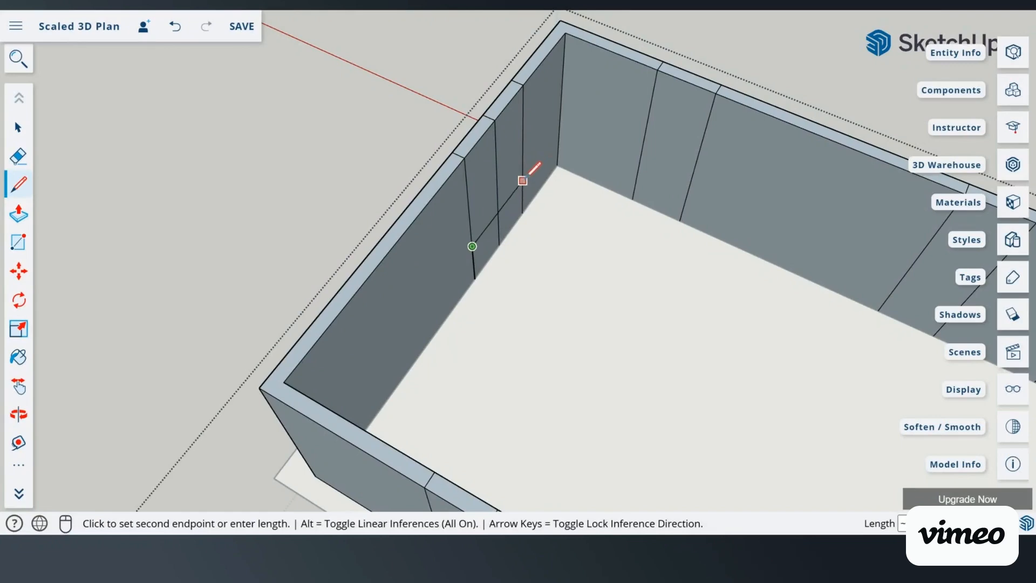
Step: Draw the lower horizontal line across the end wall's window opening, from the vertical segment's top to just past the far edge
scroll(533, 168, up, 3)
scroll(531, 171, up, 2)
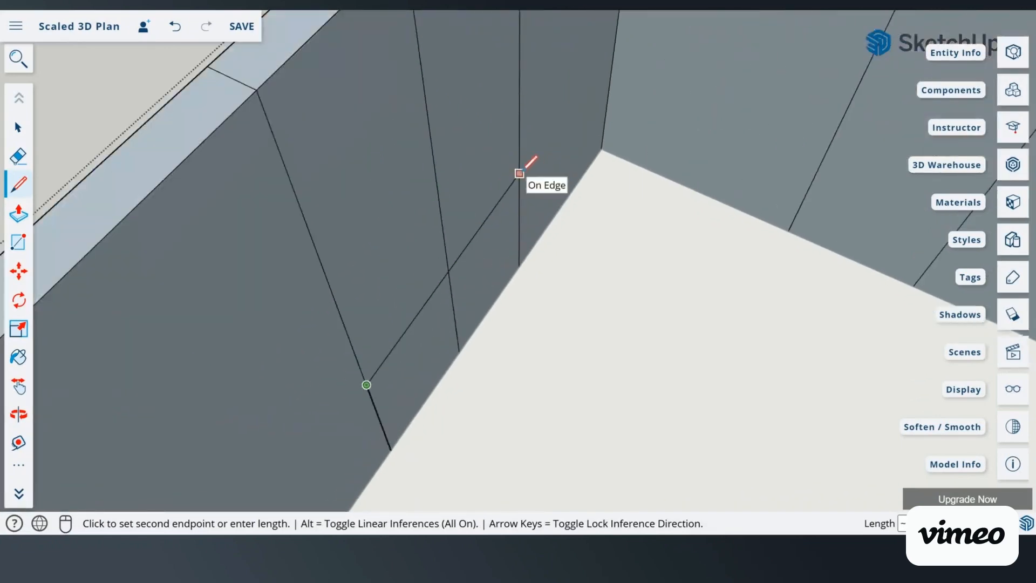
scroll(529, 163, up, 2)
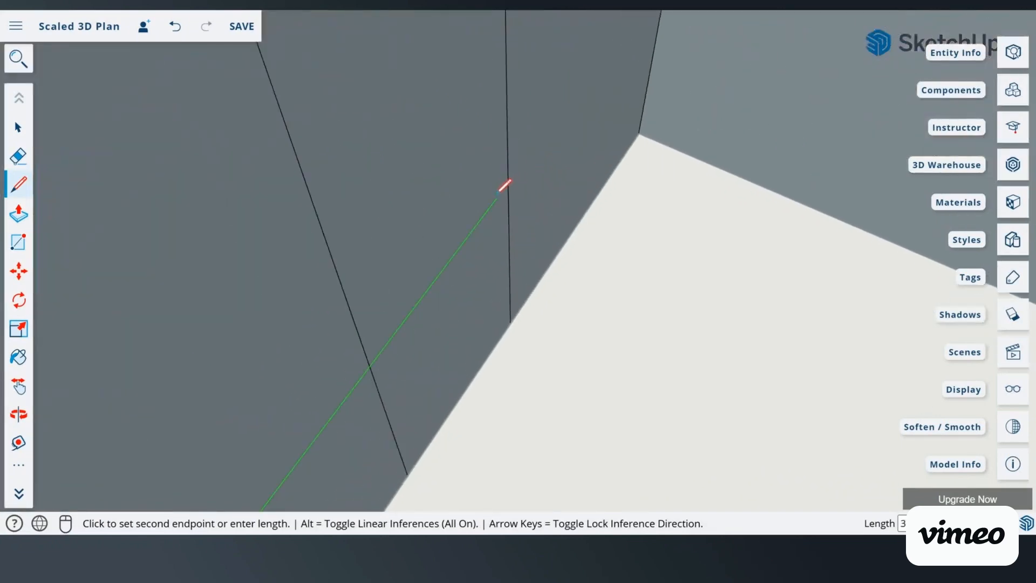
click(530, 163)
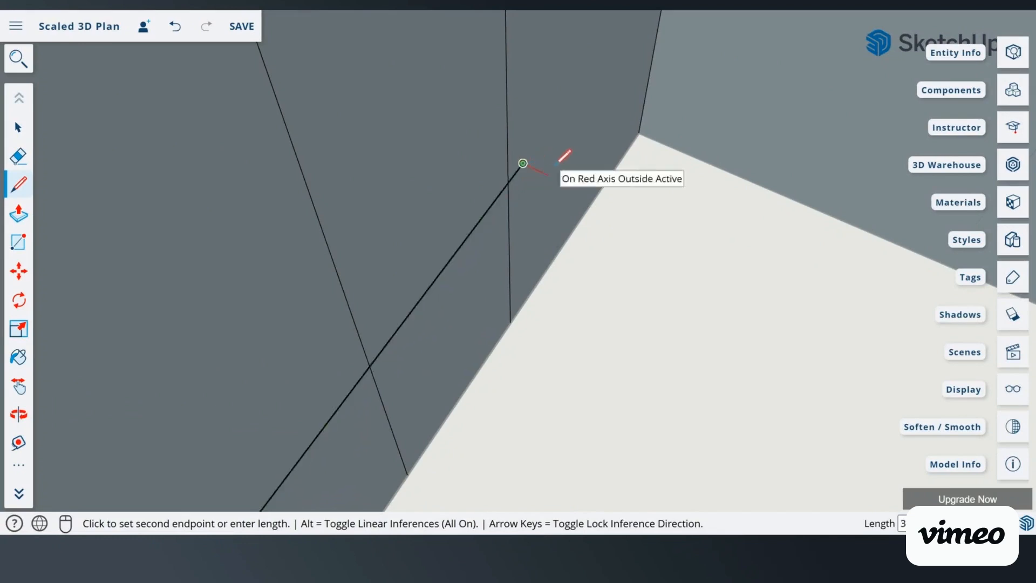
key(Escape)
scroll(540, 174, down, 2)
click(520, 181)
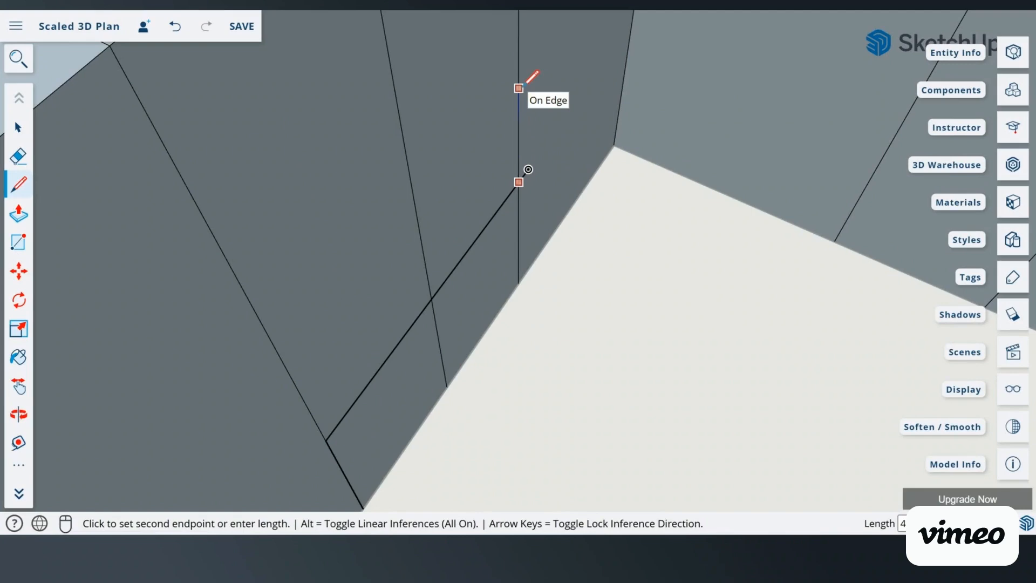
click(528, 170)
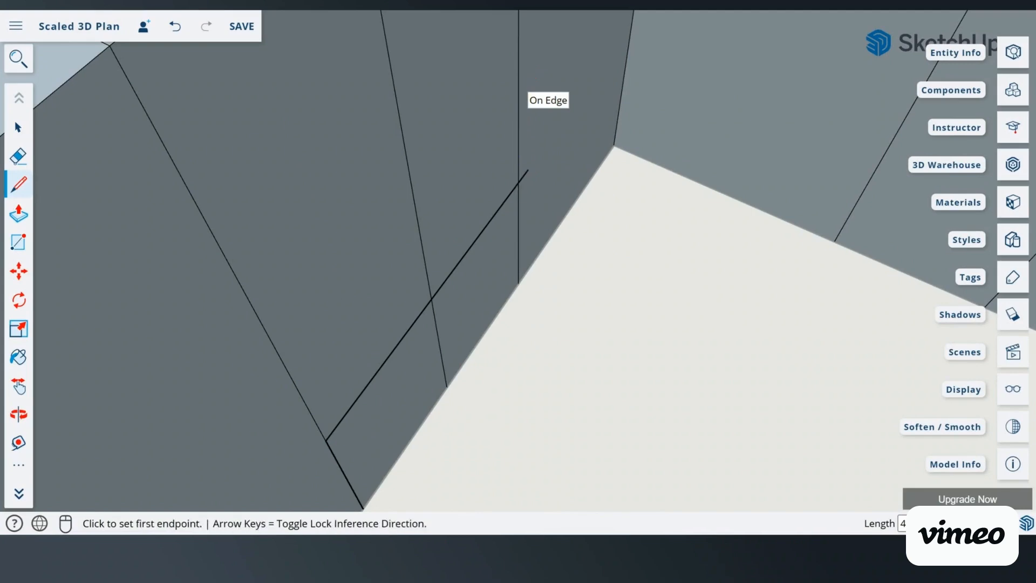
Step: Draw the upper horizontal line across the end wall's window opening, from its far edge to its near edge
scroll(378, 216, down, 4)
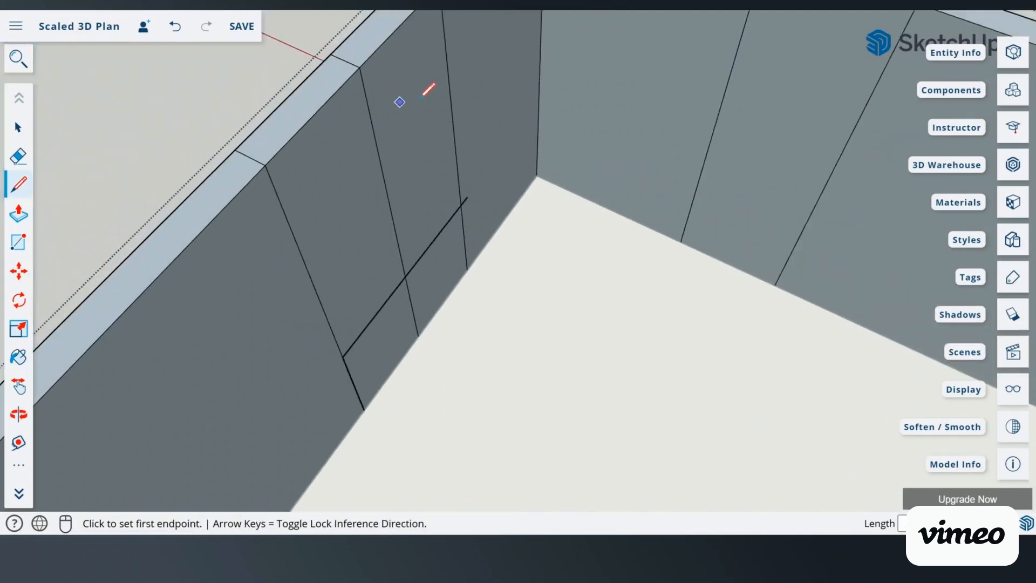
click(444, 35)
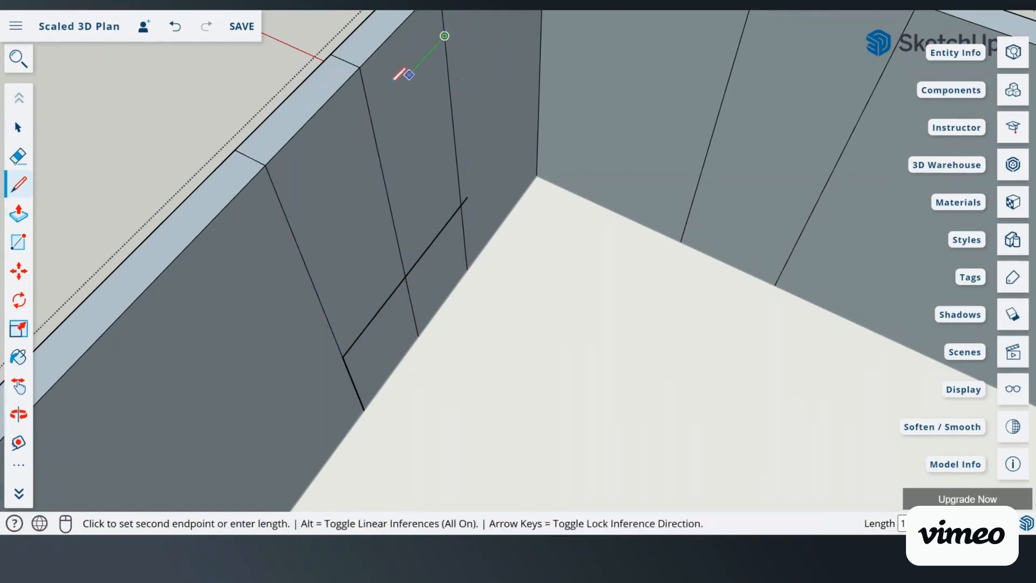
click(284, 210)
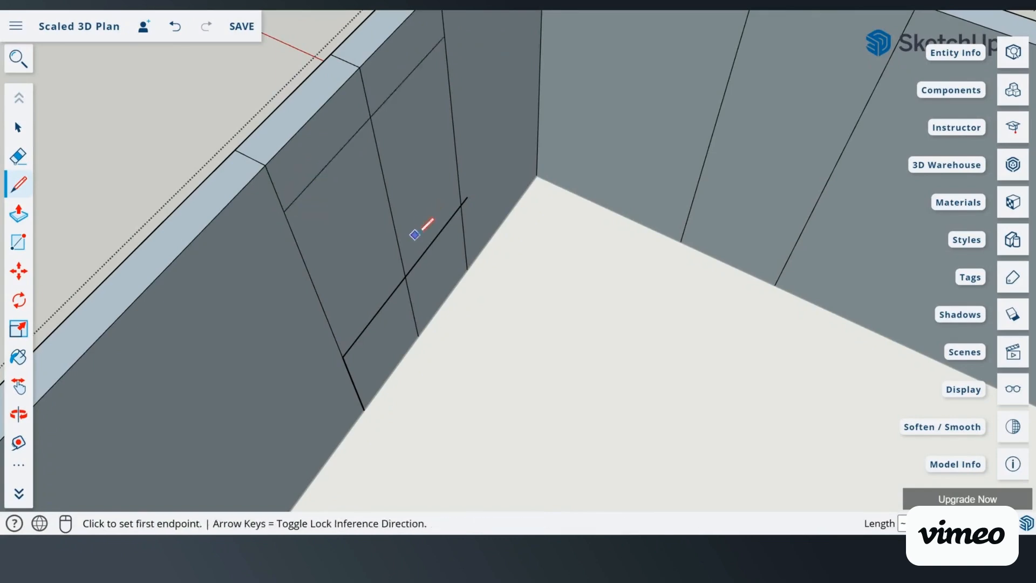
Step: Examine the remaining door and window divisions along the long walls
scroll(414, 235, down, 6)
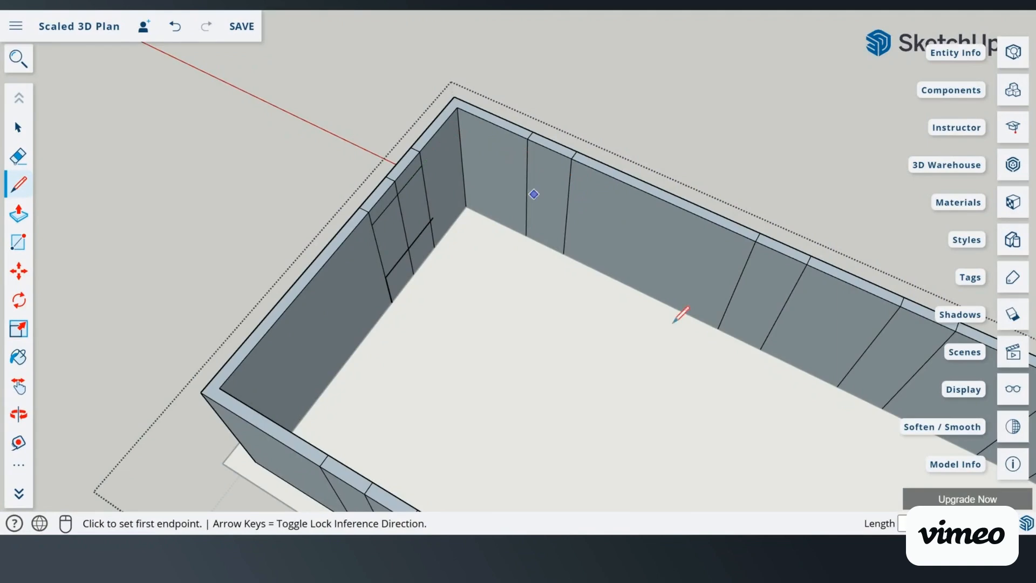
scroll(702, 197, down, 3)
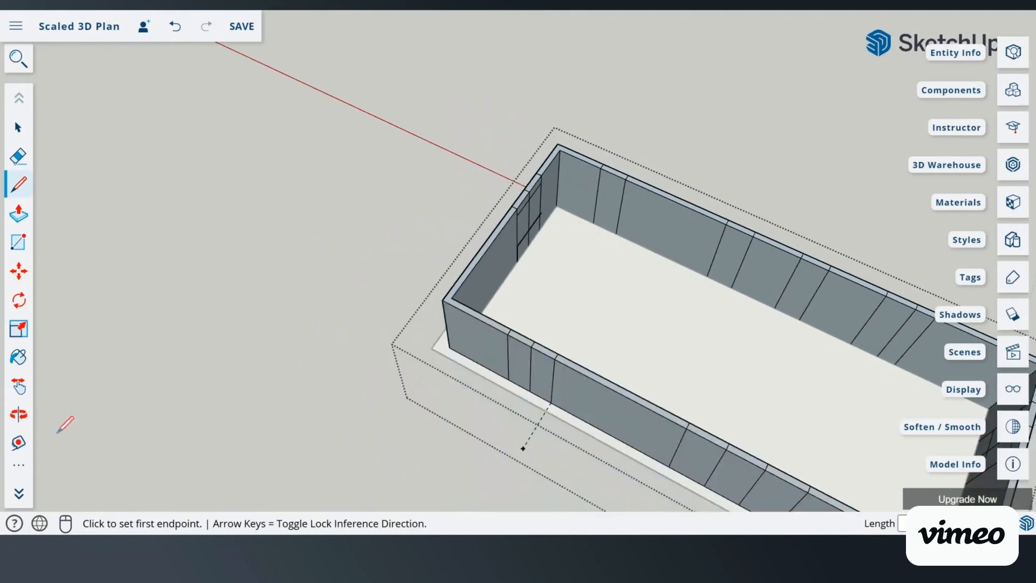
scroll(841, 296, up, 1)
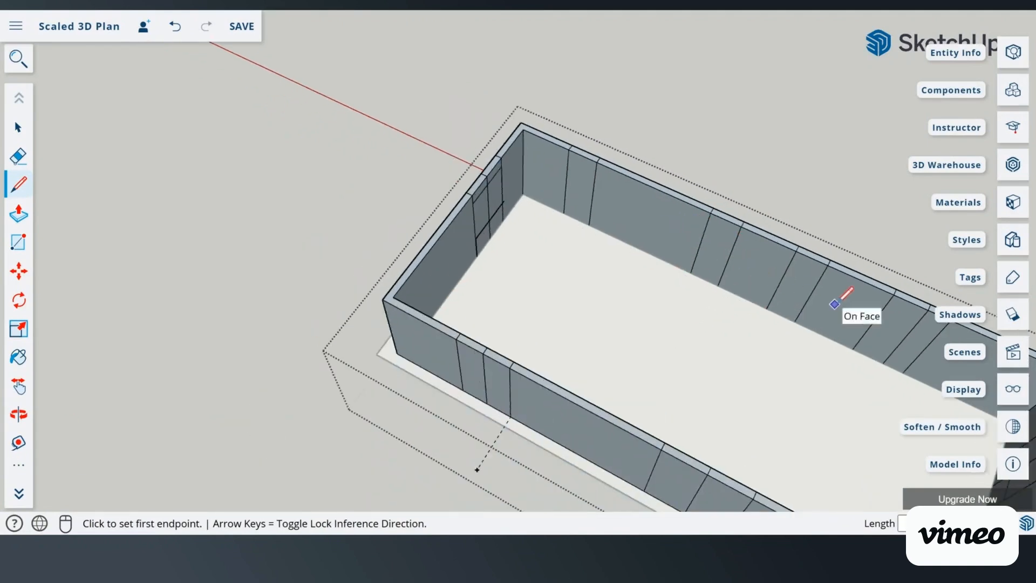
scroll(782, 259, up, 1)
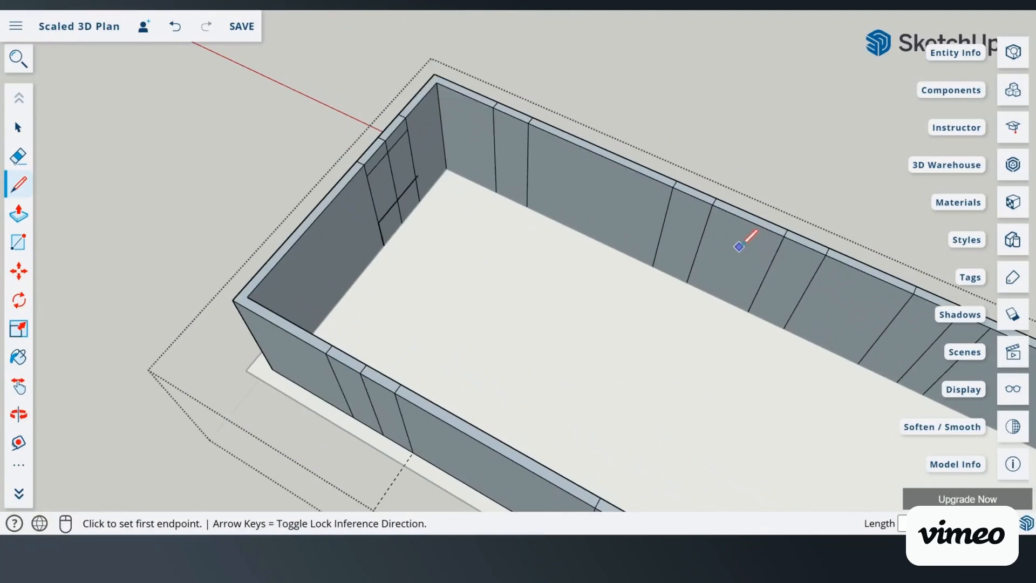
scroll(744, 248, down, 1)
scroll(755, 239, down, 1)
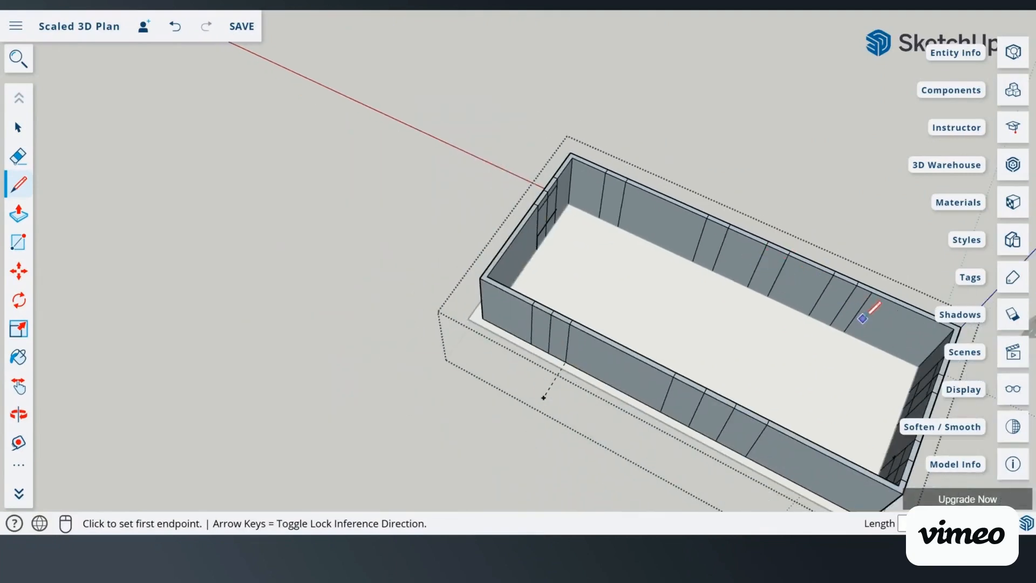
scroll(864, 318, up, 2)
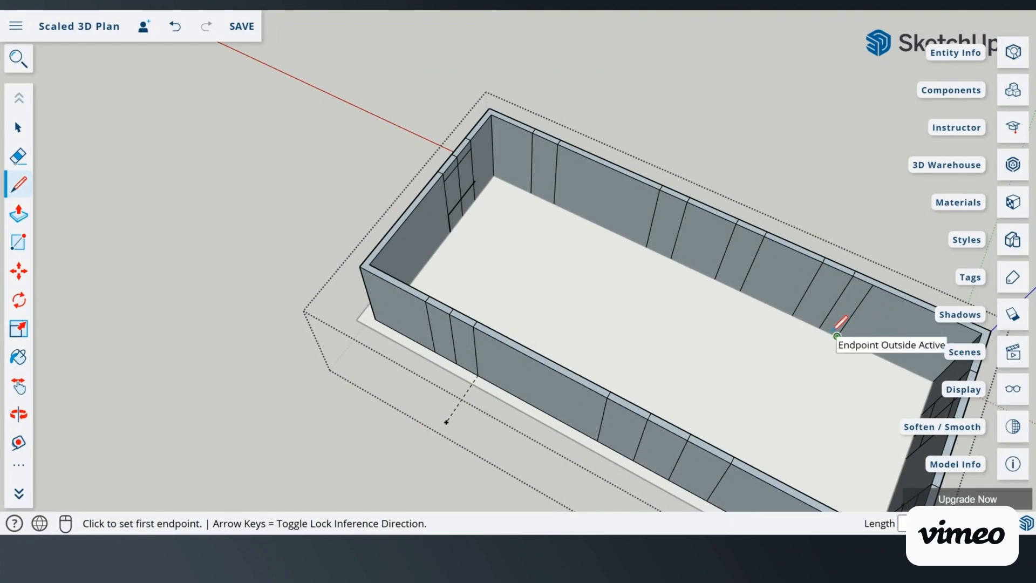
scroll(813, 289, down, 1)
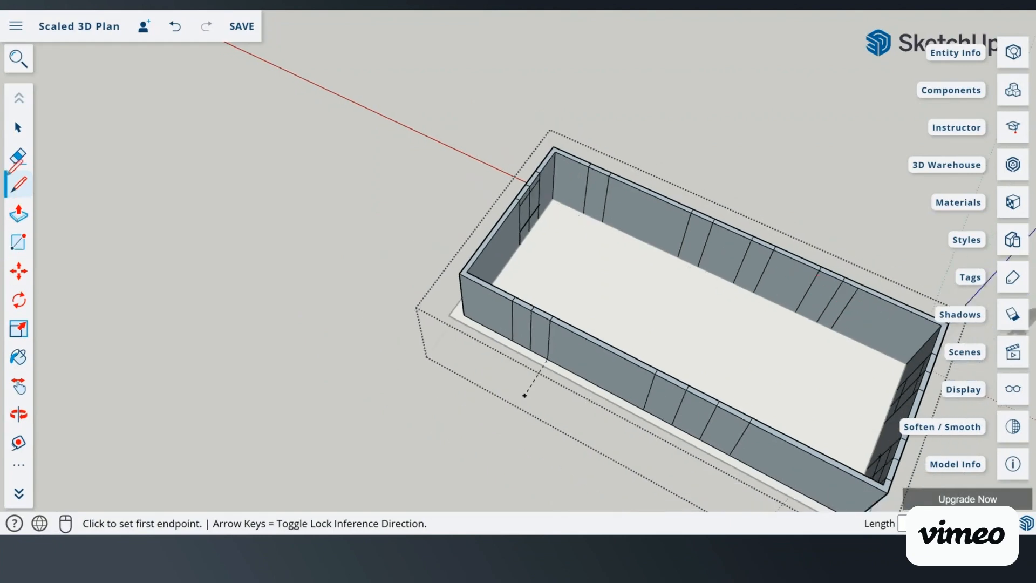
Step: Leave the wall group's editing and examine the floor plan beneath the walls to compare it with the marked openings
click(18, 129)
drag(294, 294, 552, 505)
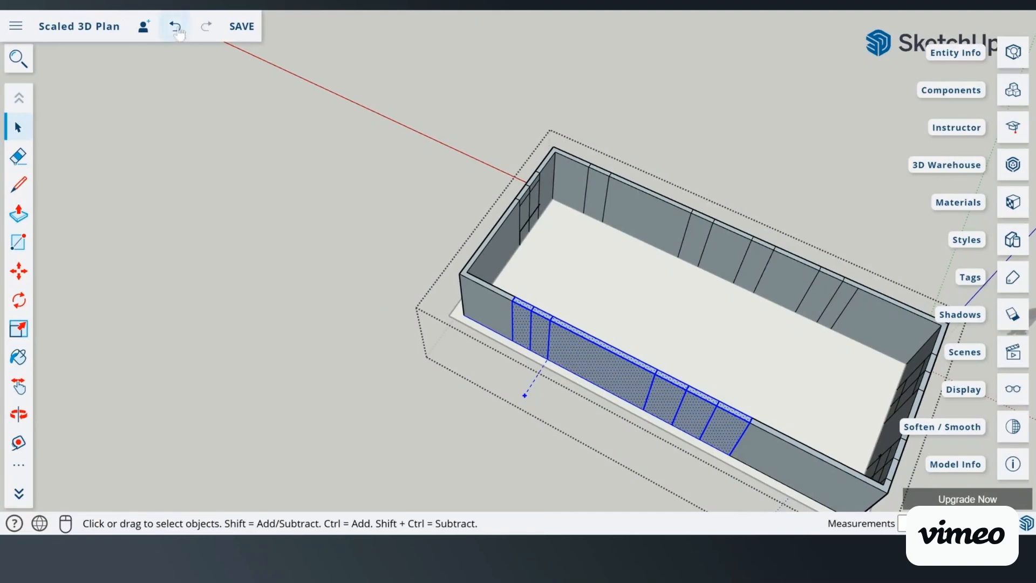
click(231, 211)
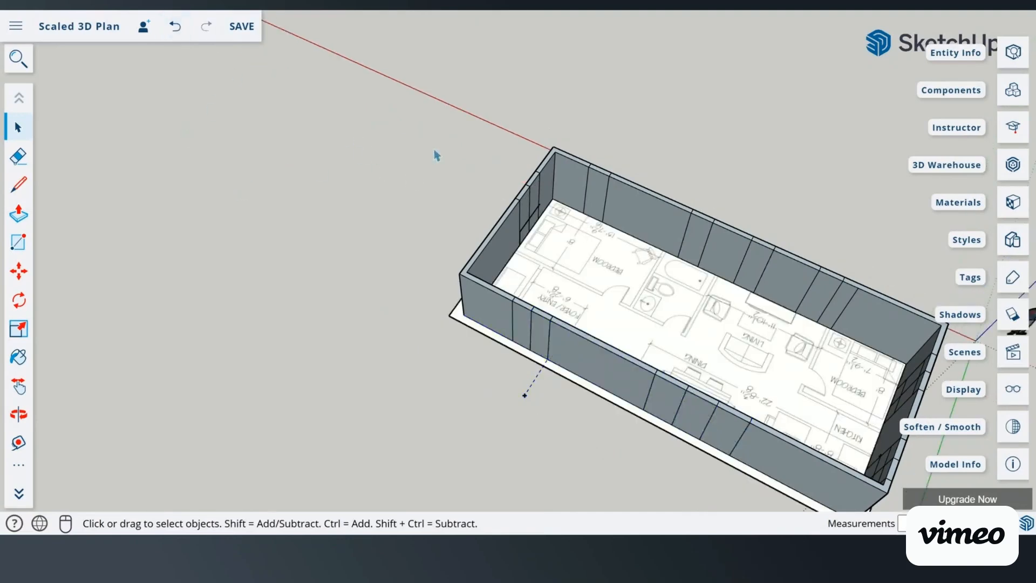
scroll(470, 173, up, 3)
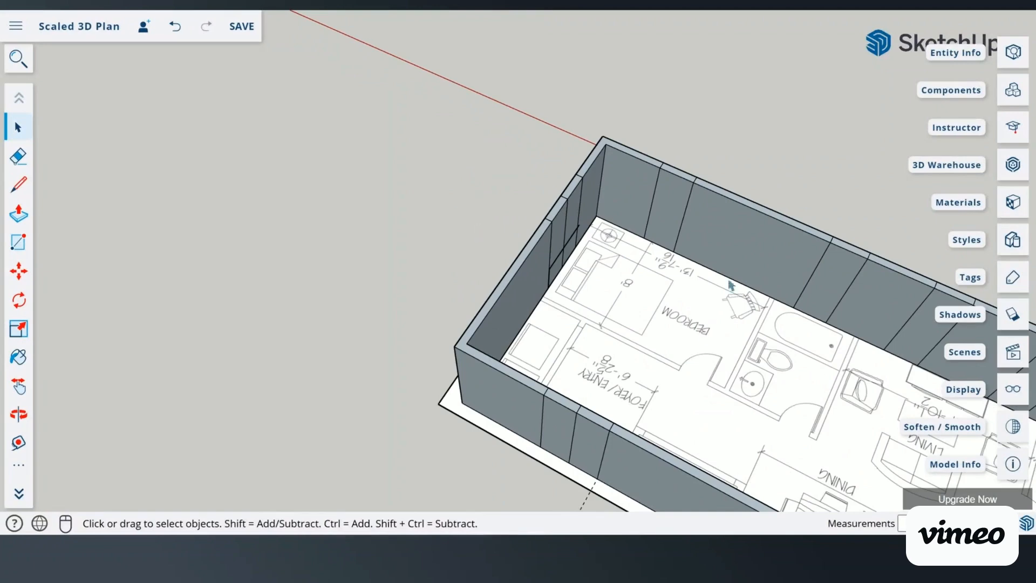
scroll(706, 334, down, 5)
scroll(862, 352, up, 5)
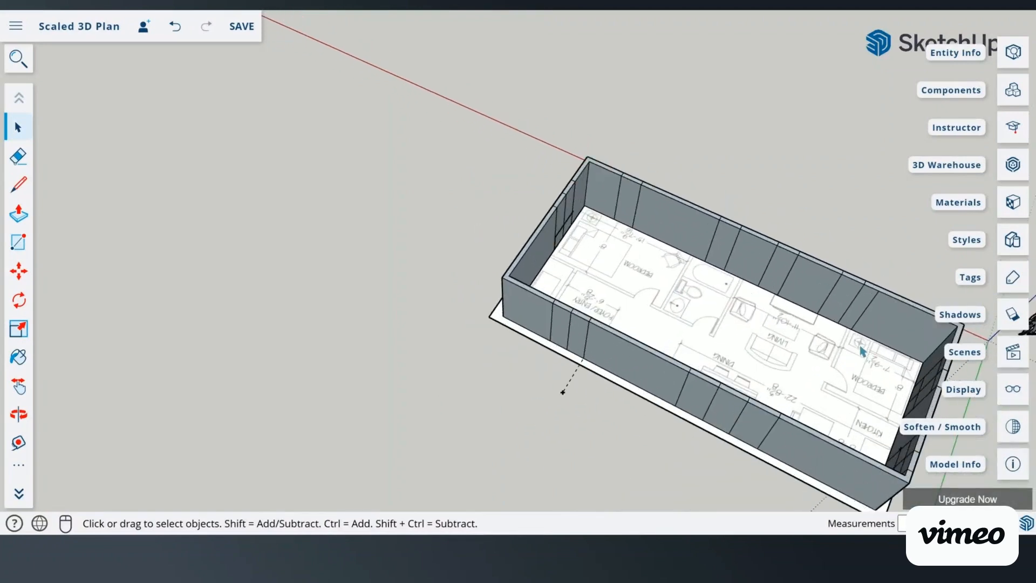
scroll(670, 253, up, 2)
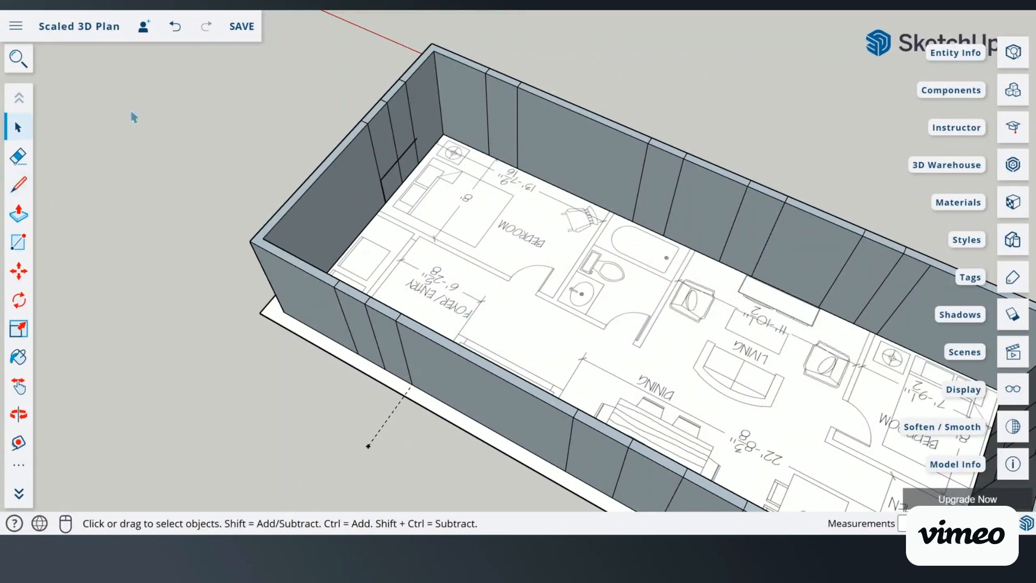
Step: Reopen the wall group for editing and draw the upper horizontal line across the end wall's window opening
triple_click(398, 143)
click(447, 56)
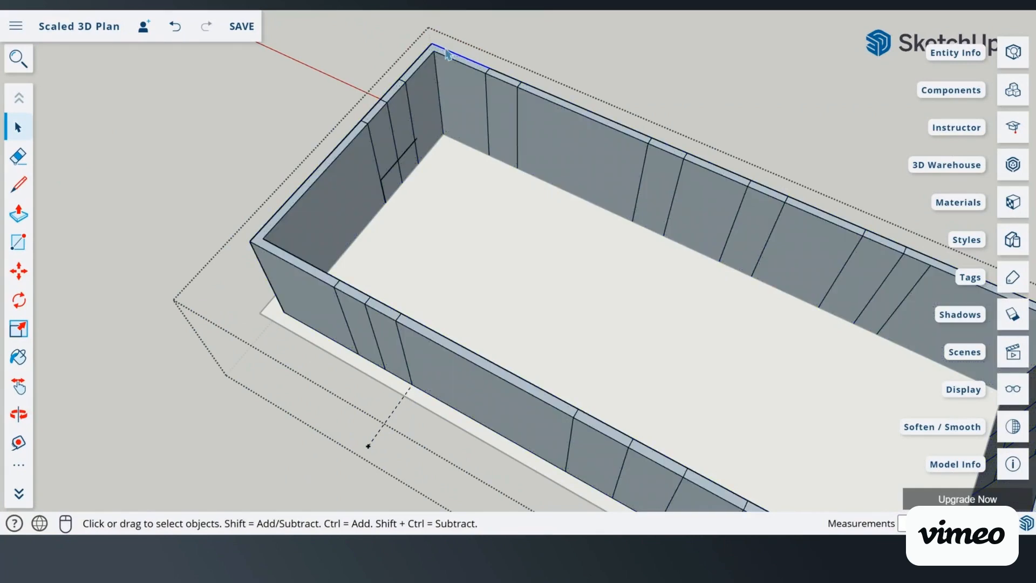
click(498, 37)
double_click(469, 92)
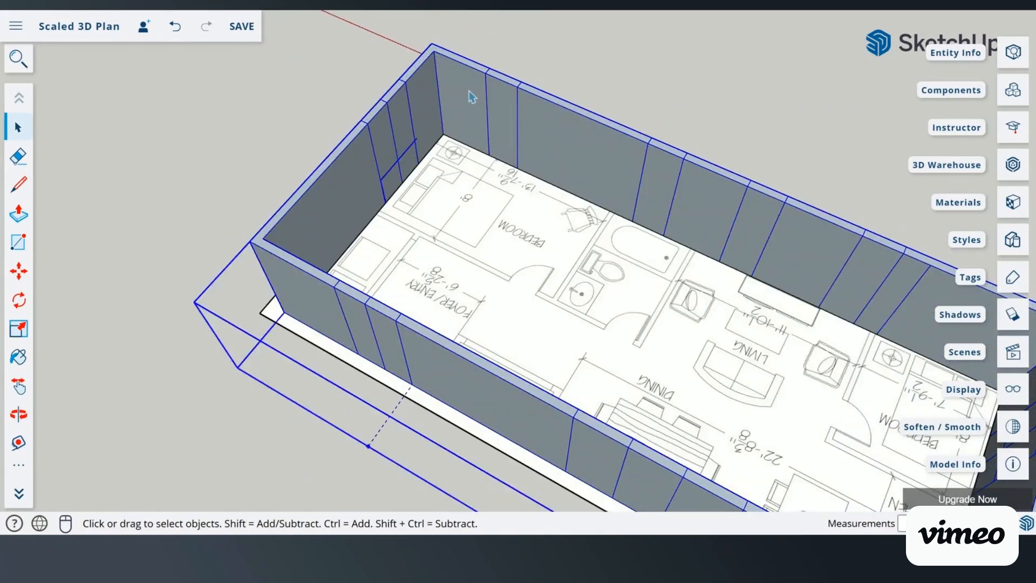
scroll(456, 75, up, 4)
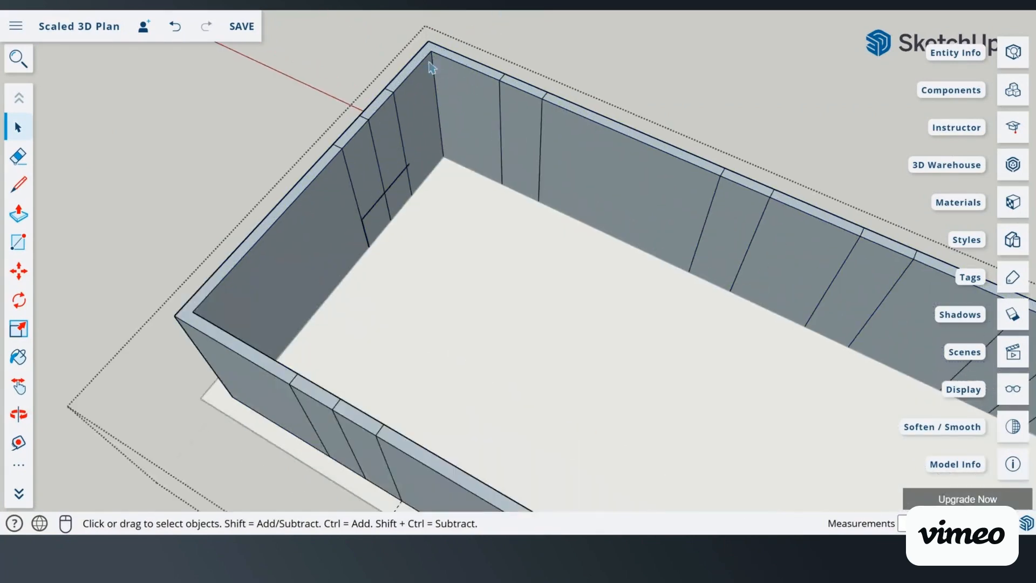
click(18, 184)
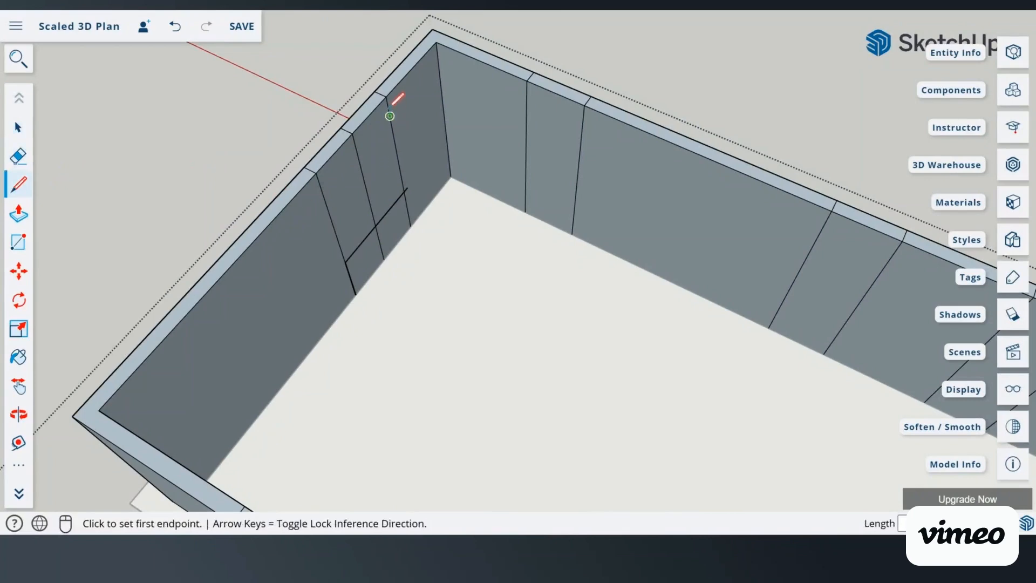
click(389, 116)
click(323, 190)
Step: Draw upper and lower horizontal lines along the long wall from the corner to past its first window opening
click(438, 62)
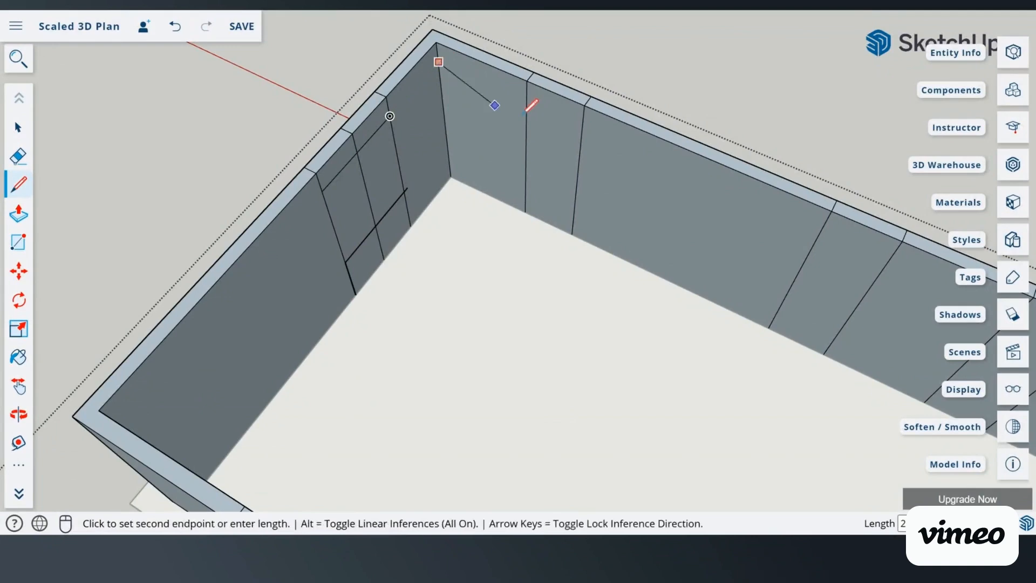
click(648, 153)
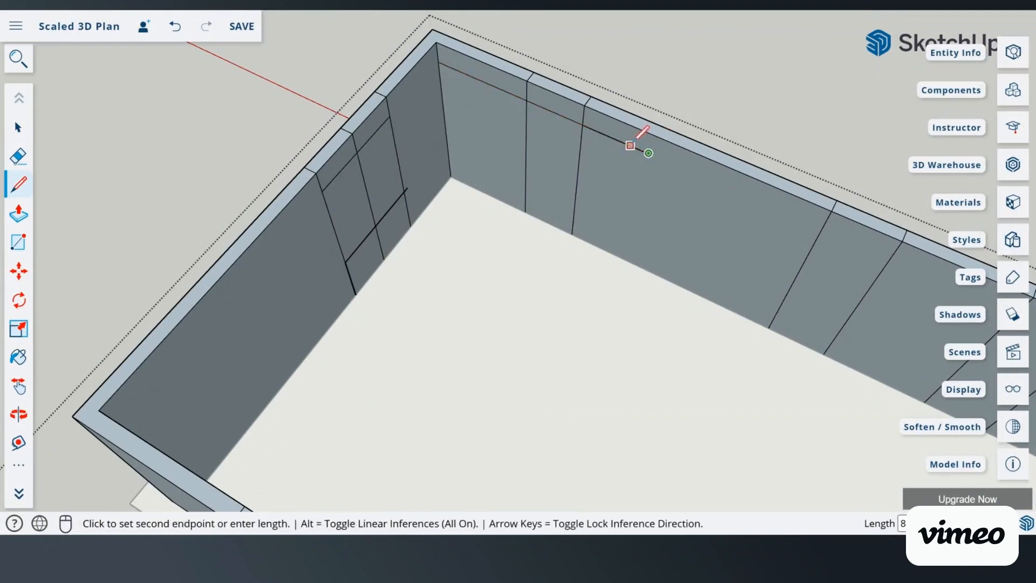
key(Escape)
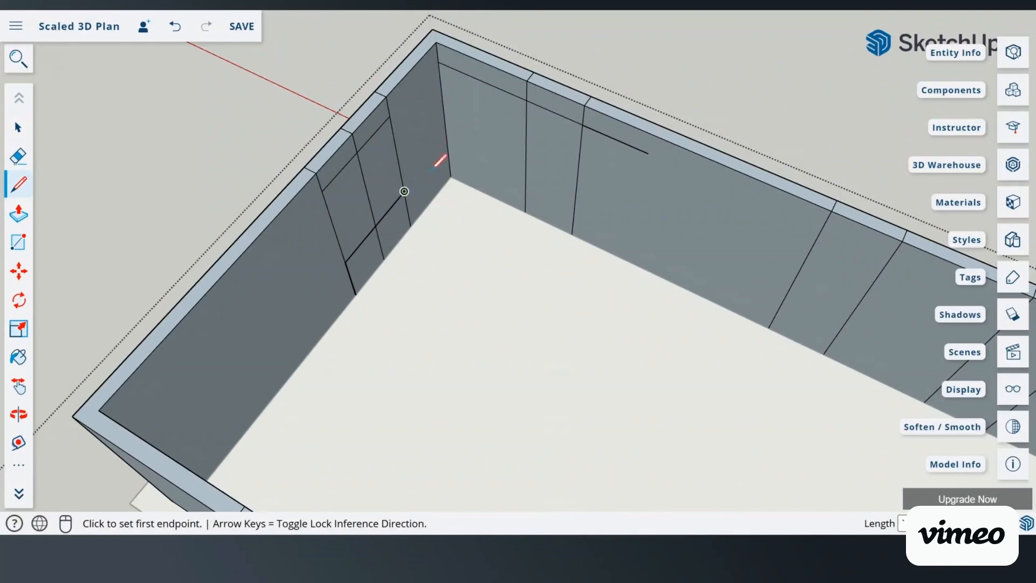
click(447, 140)
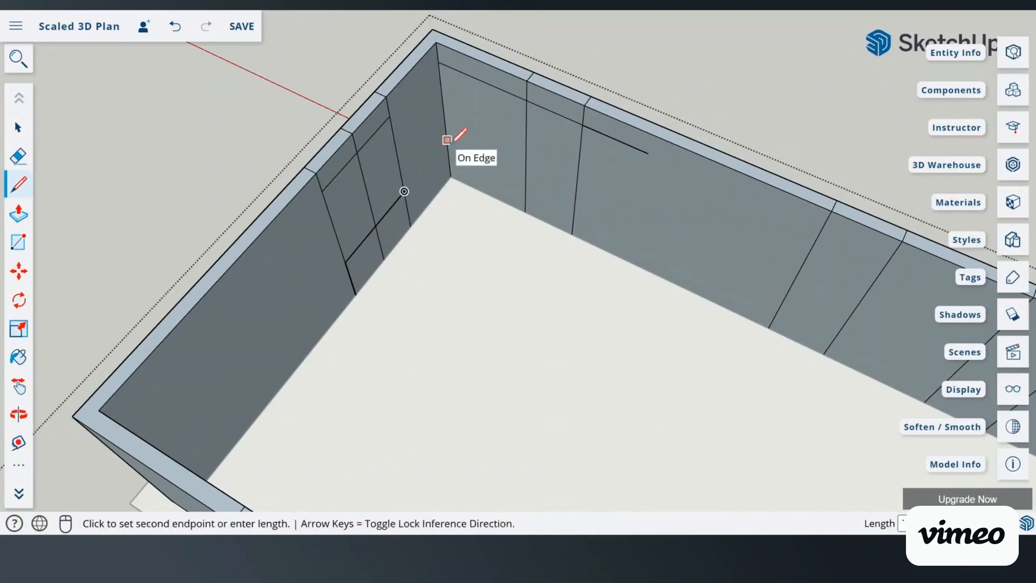
click(642, 231)
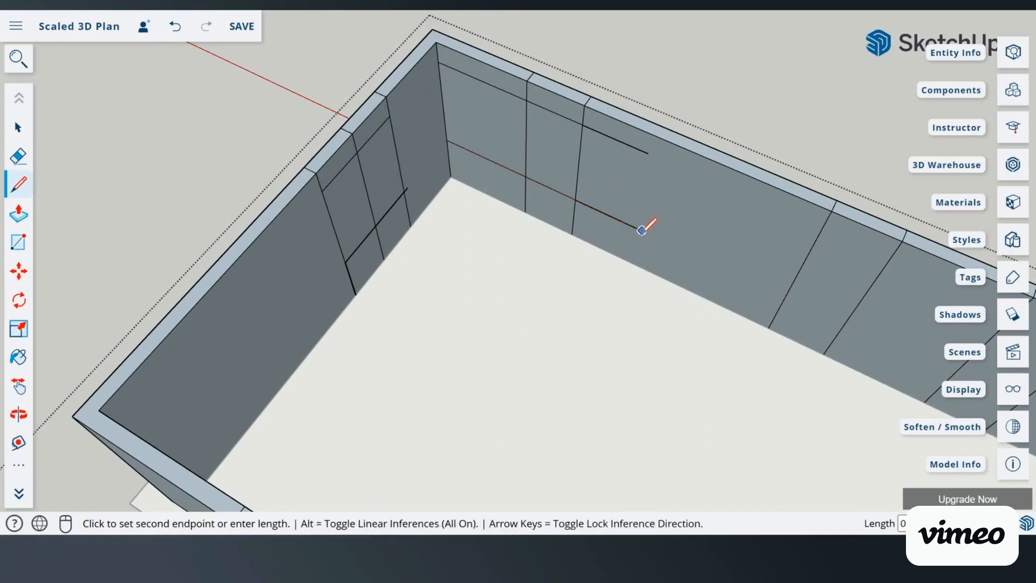
key(Escape)
Step: Draw a vertical segment from the floor up the near edge of the long wall's second window opening
scroll(651, 243, down, 3)
scroll(807, 352, down, 3)
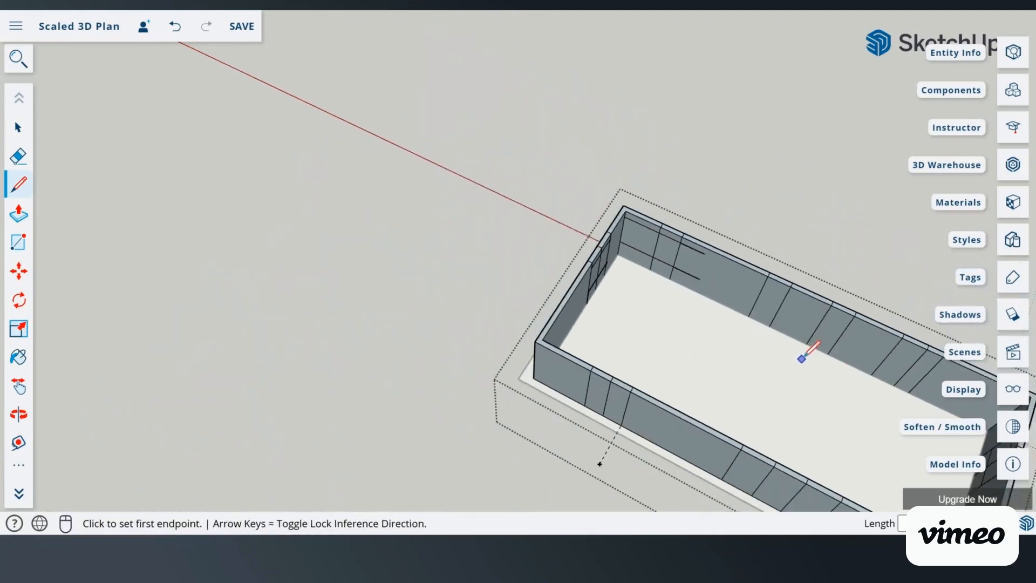
scroll(857, 361, up, 4)
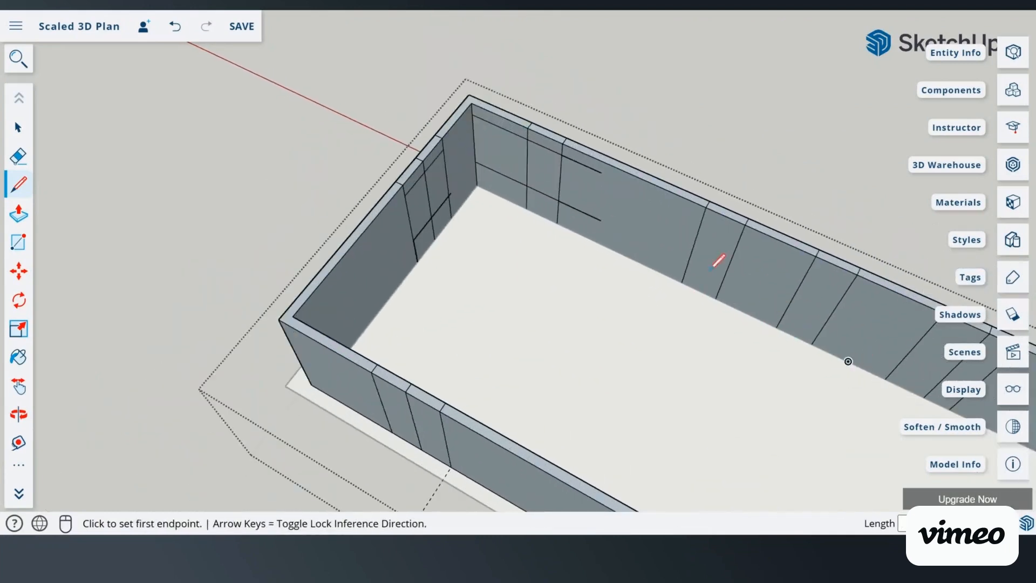
click(682, 281)
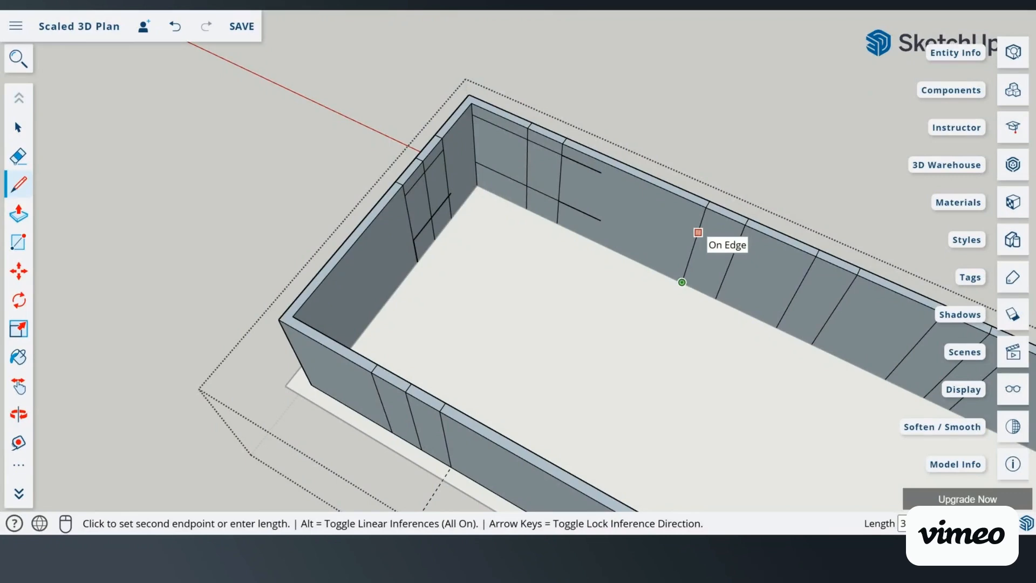
click(698, 232)
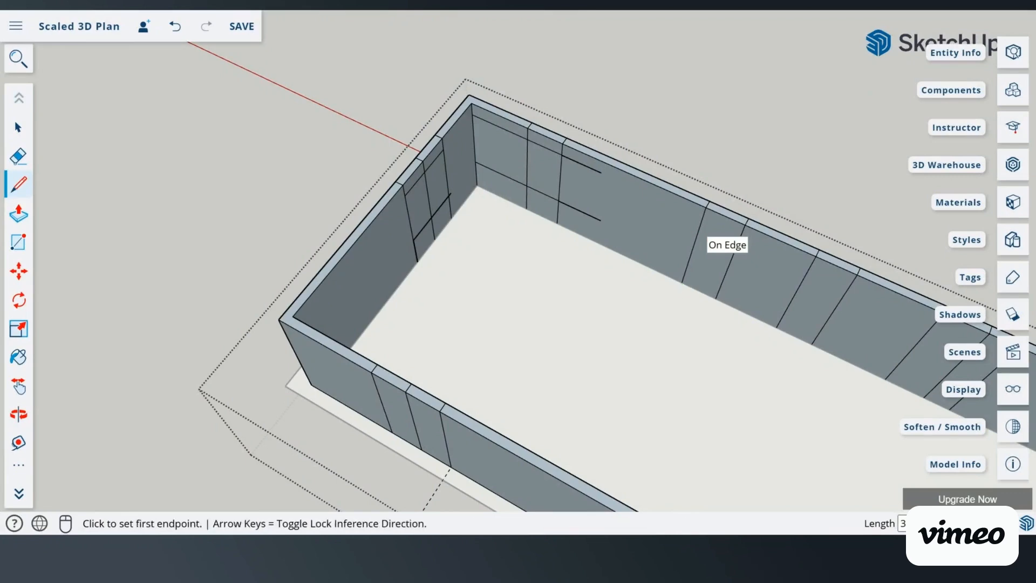
Step: Draw the lower horizontal line across the second window opening, from the vertical segment's top to just past the far edge
scroll(691, 227, up, 3)
scroll(749, 278, up, 3)
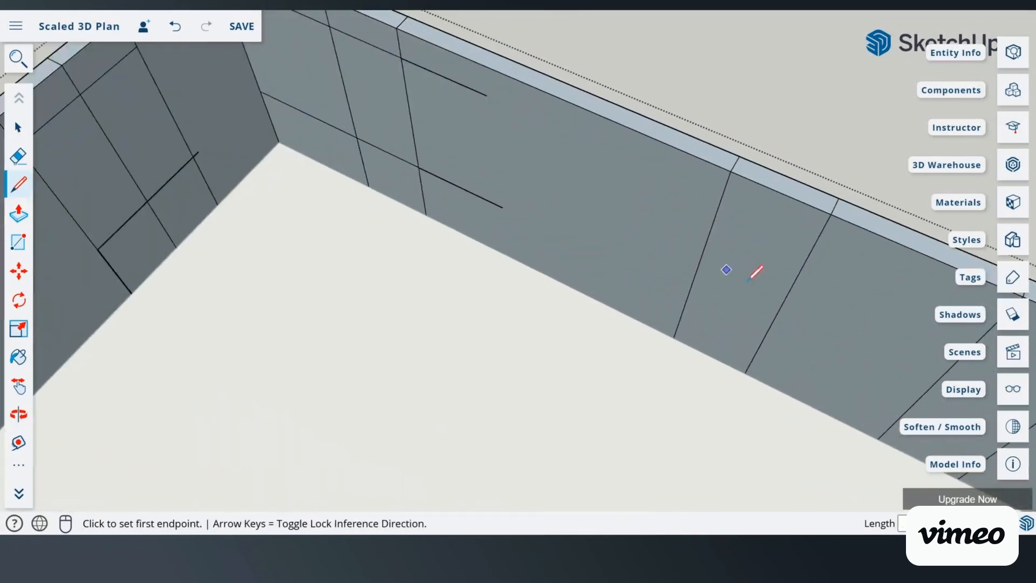
scroll(805, 311, up, 2)
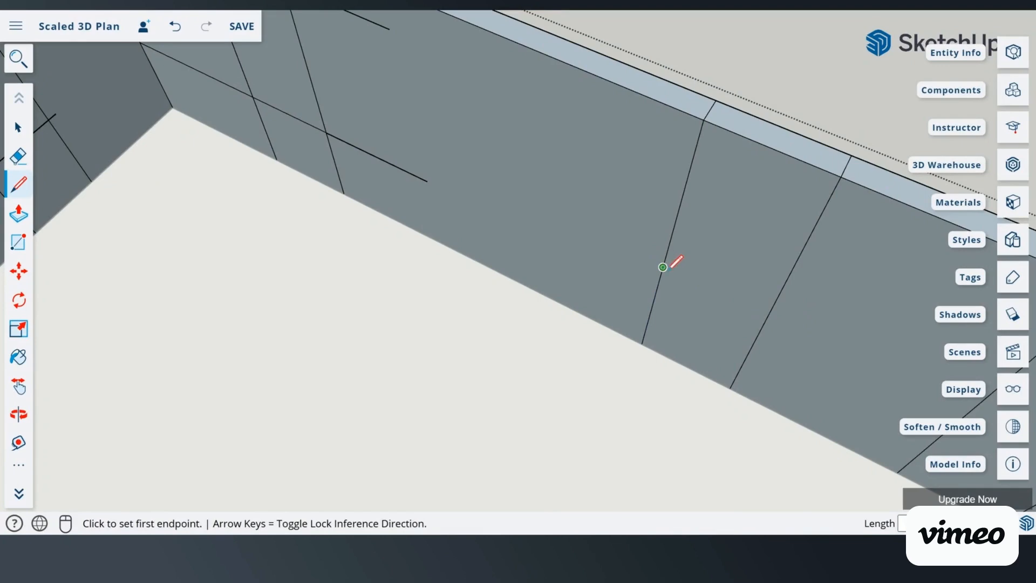
click(663, 267)
click(766, 315)
click(775, 320)
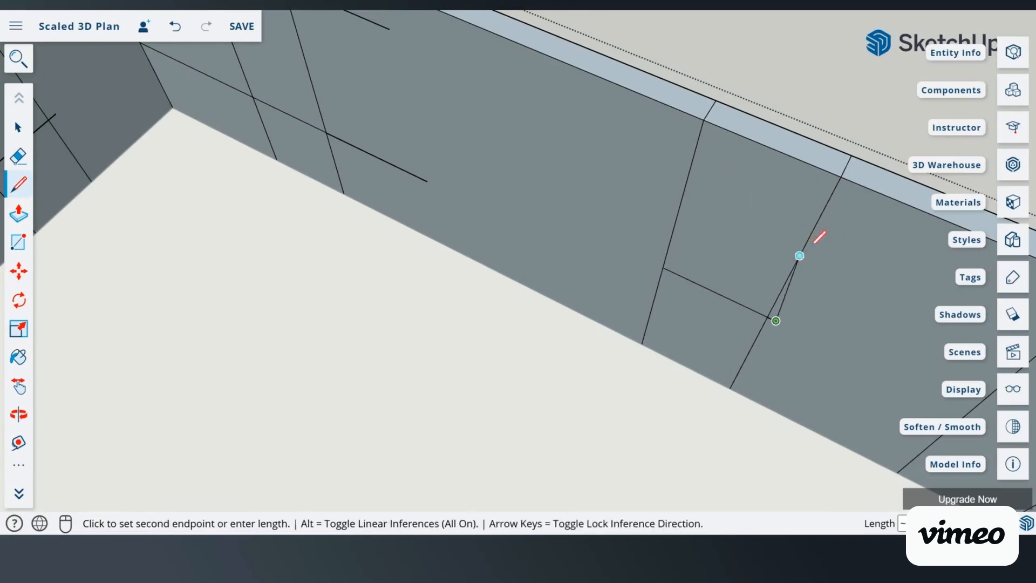
key(Escape)
Step: Draw line segments up the second opening's far edge from the lower line to set the window's height
click(771, 315)
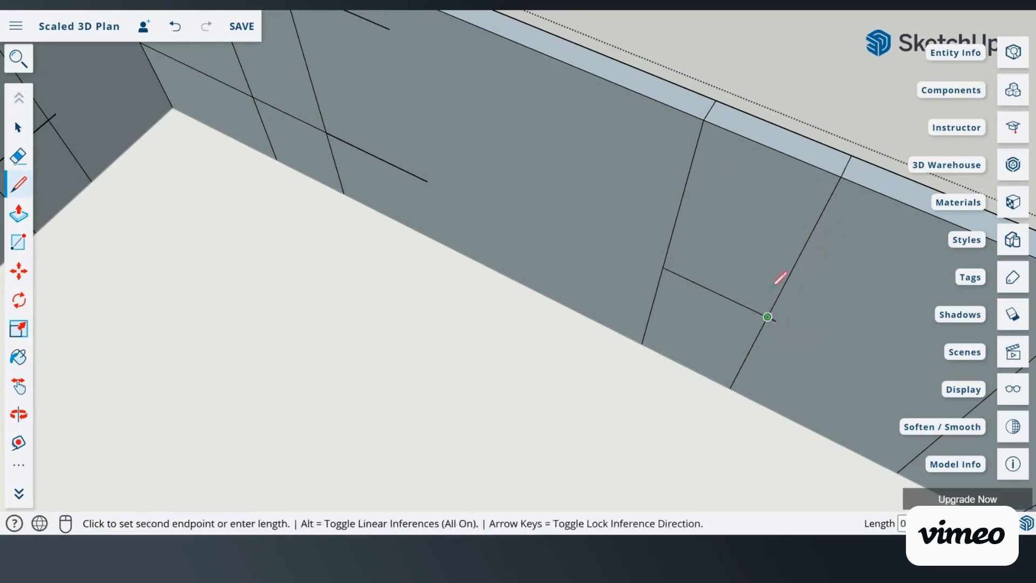
click(812, 234)
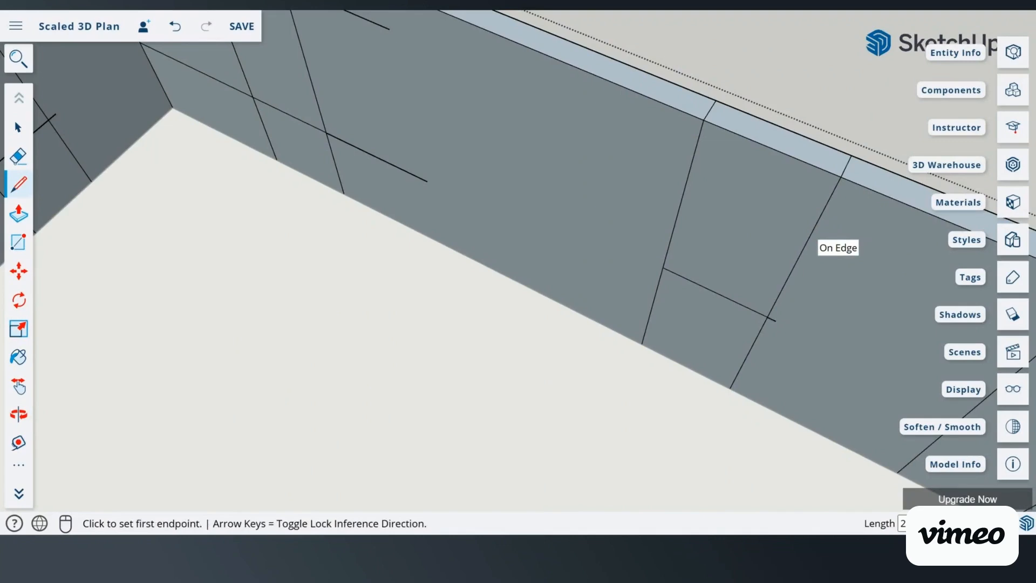
click(811, 234)
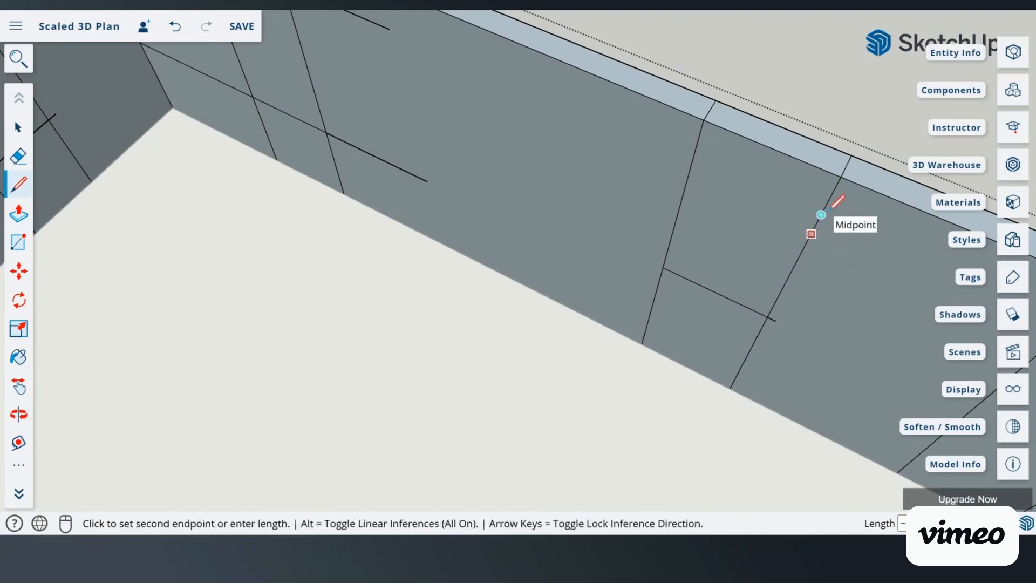
click(821, 214)
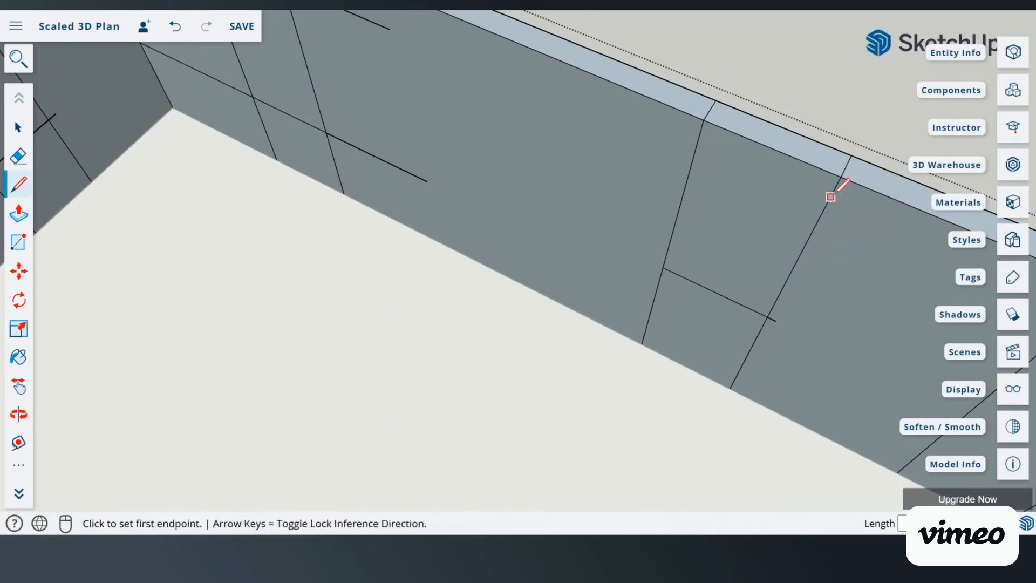
Step: Draw the second opening's upper horizontal line from far edge to near edge and erase the lower line's overhang
click(804, 248)
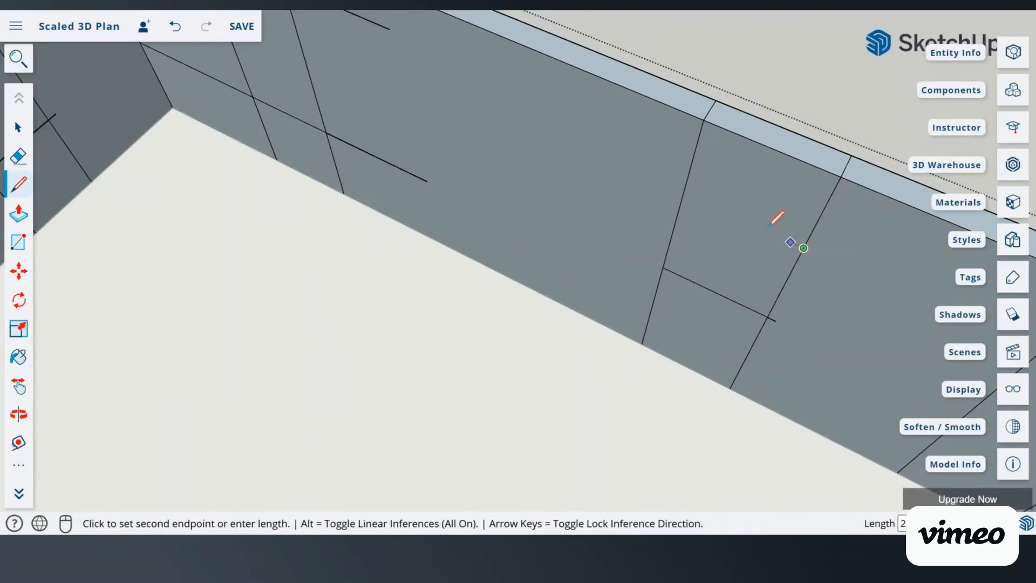
click(691, 191)
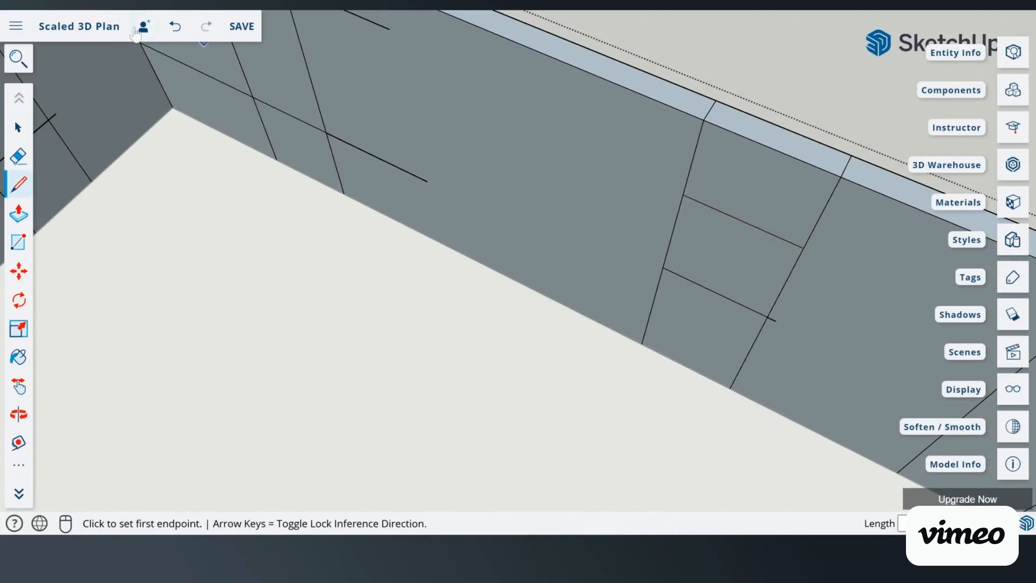
click(18, 157)
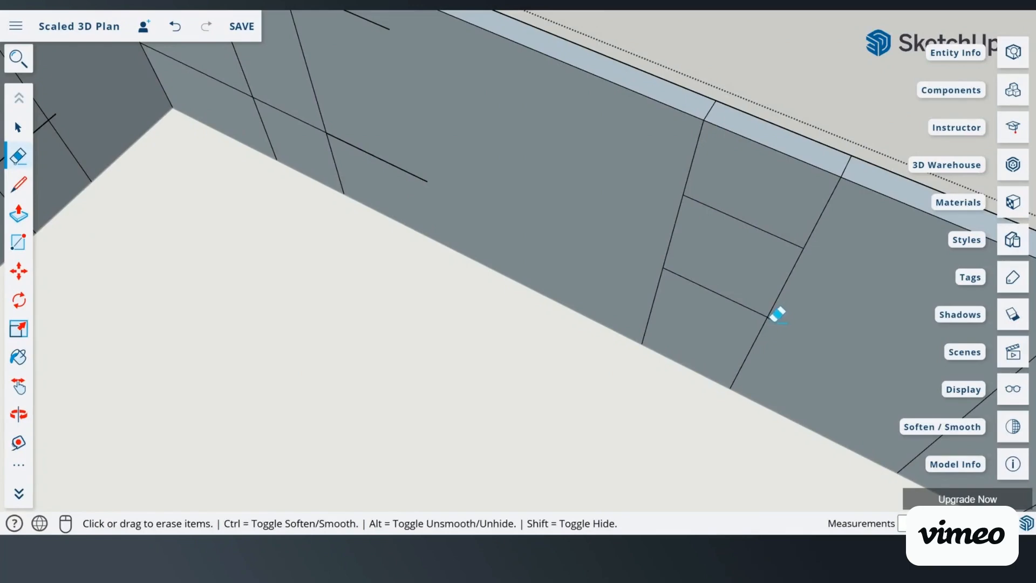
Step: Draw the upper and lower horizontal lines along the long wall from the third opening's near edge to the next opening's far edge
scroll(812, 306, down, 10)
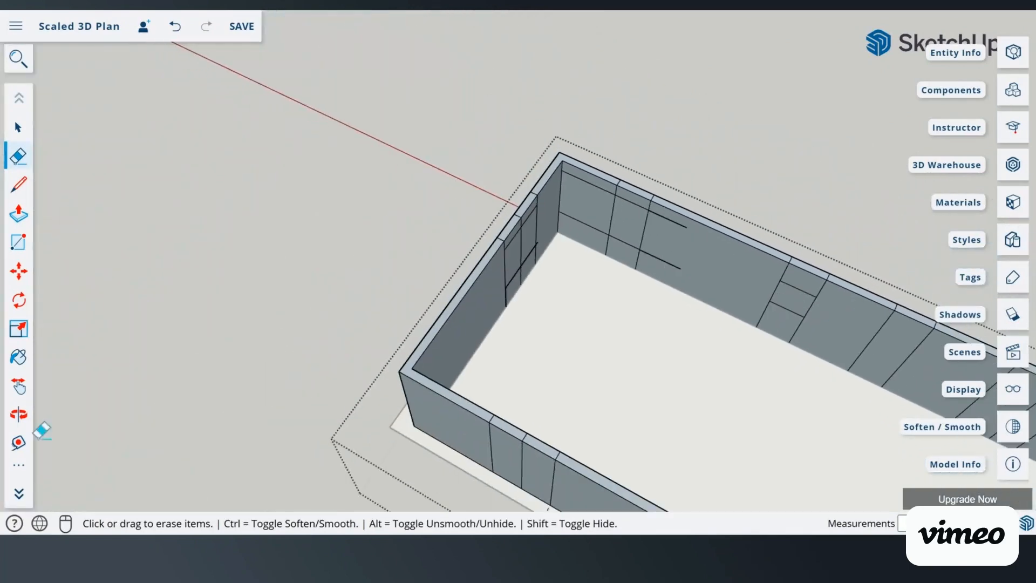
click(18, 386)
drag(696, 383, 438, 312)
right_click(439, 312)
click(462, 312)
scroll(702, 162, up, 3)
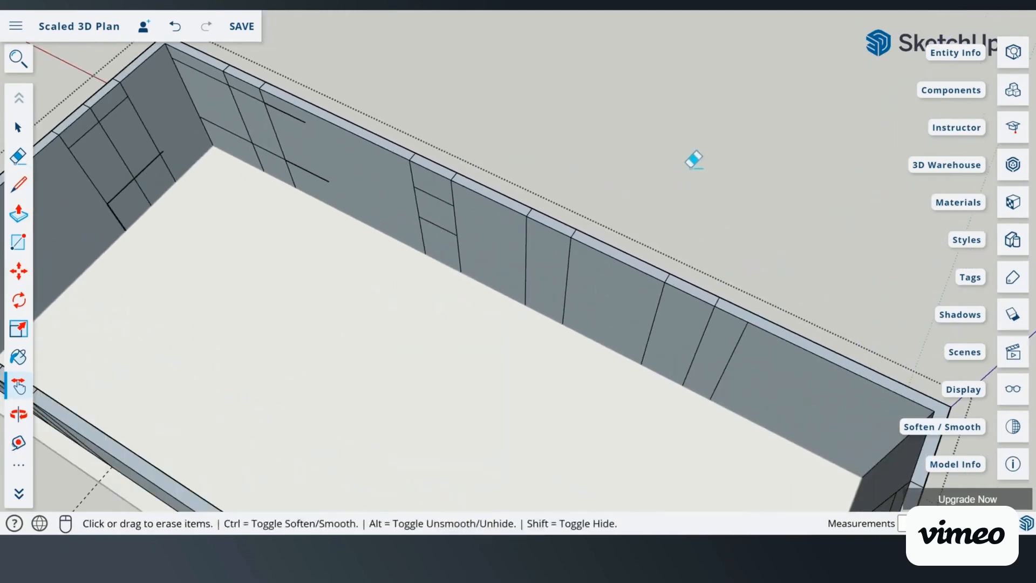
click(17, 185)
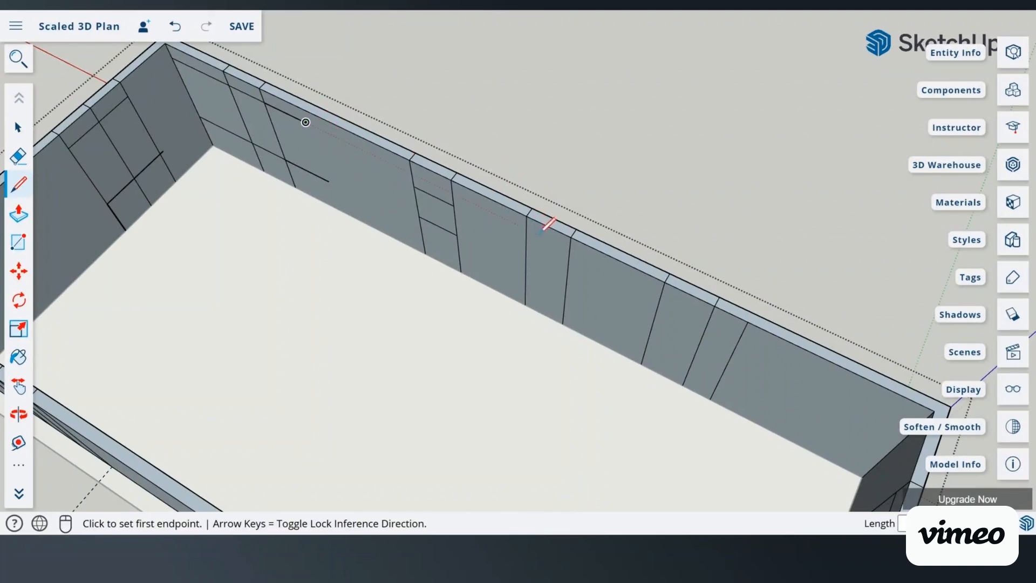
click(527, 229)
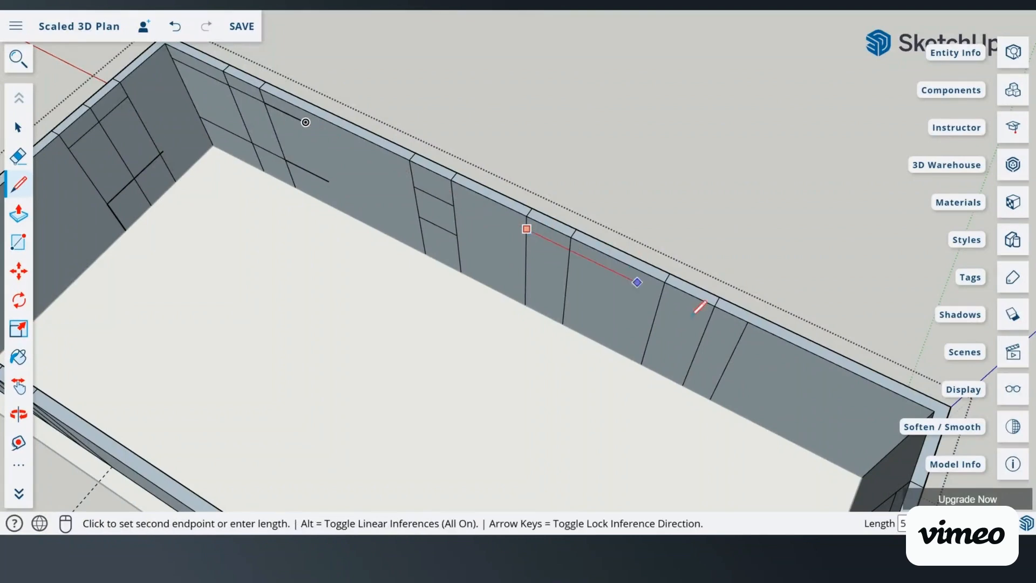
click(714, 317)
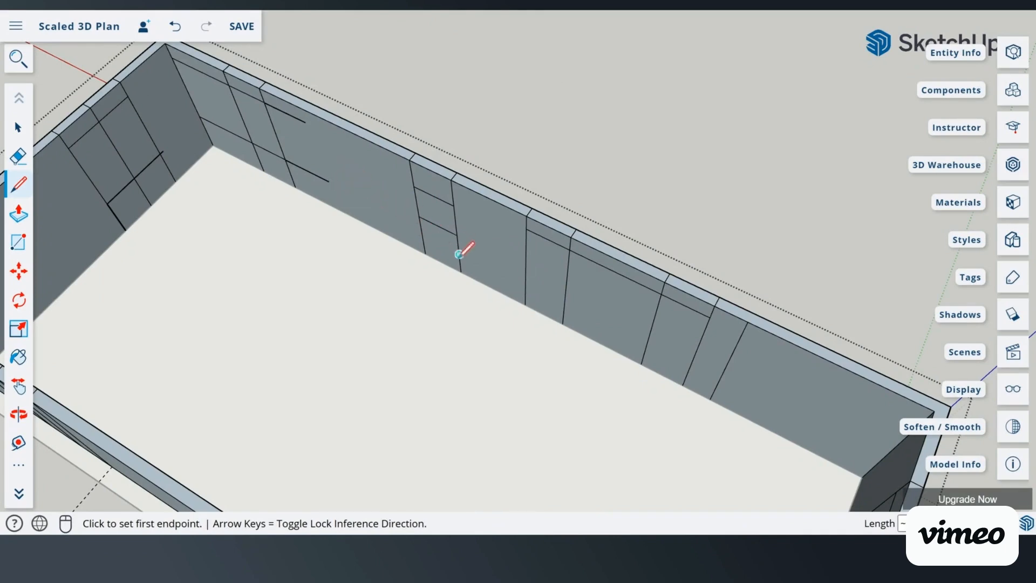
click(525, 280)
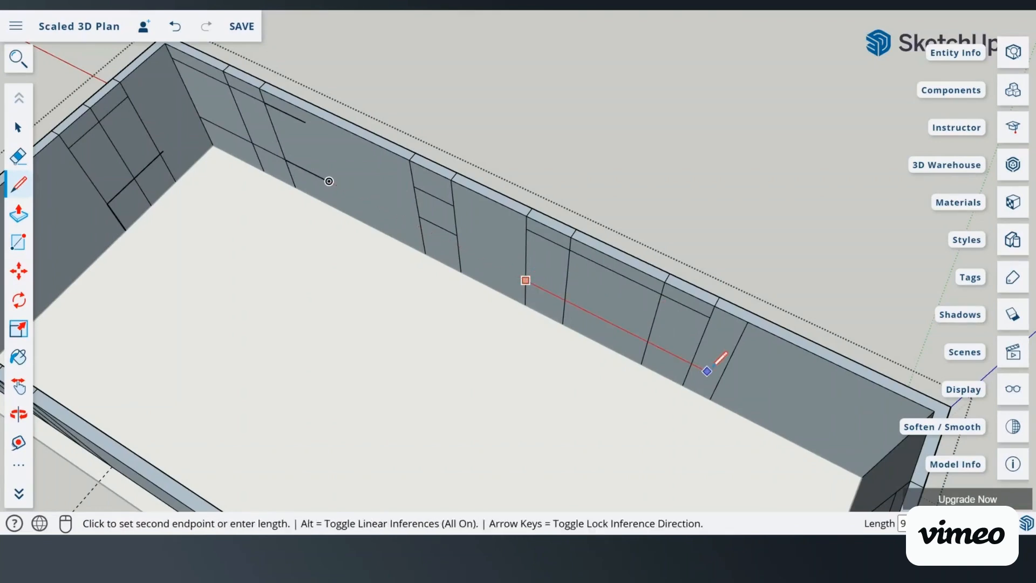
click(691, 363)
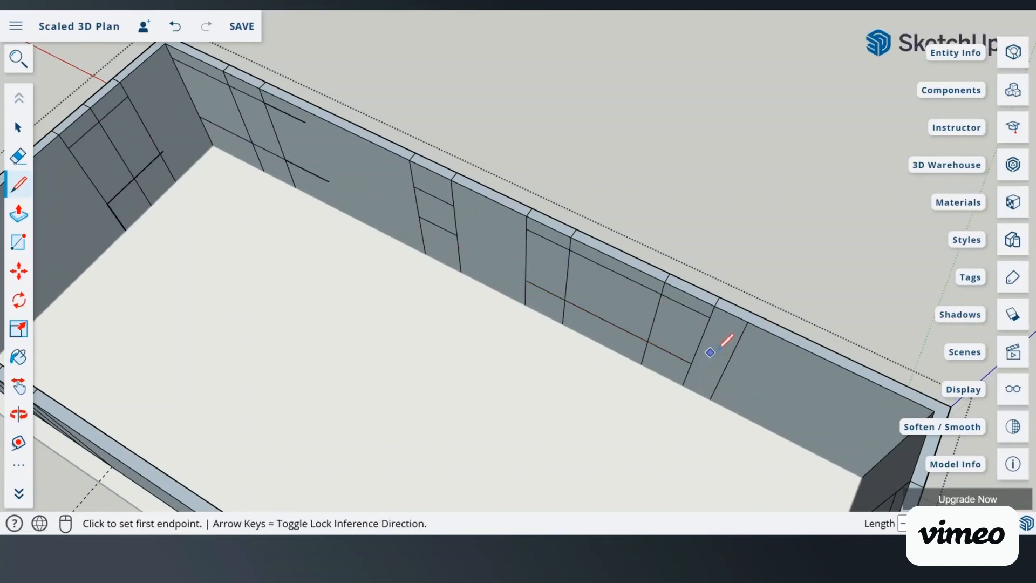
Step: Erase the excess upper and lower line pieces on both sides of the long wall's first window opening
click(18, 156)
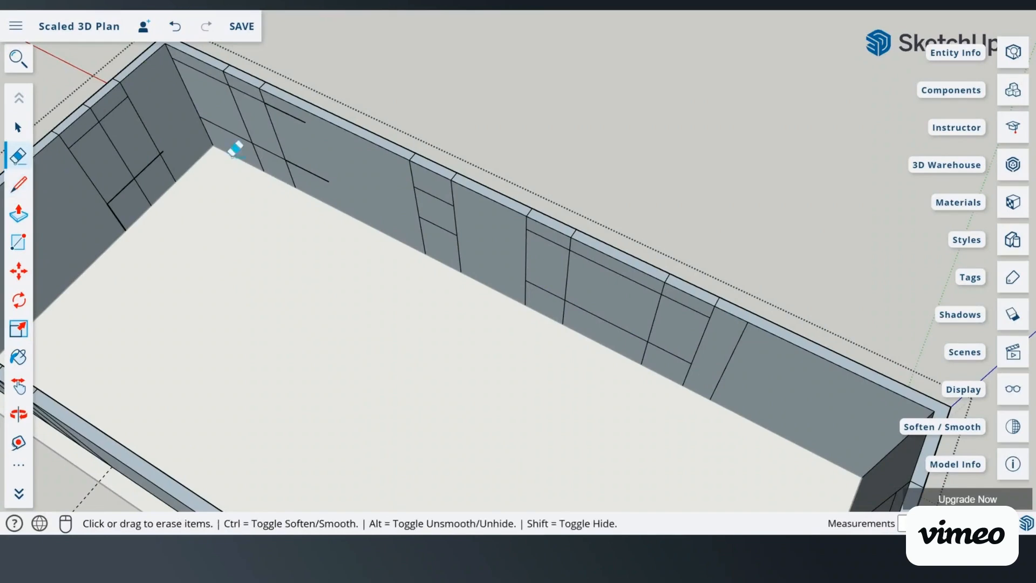
click(295, 116)
click(312, 172)
click(208, 69)
click(214, 118)
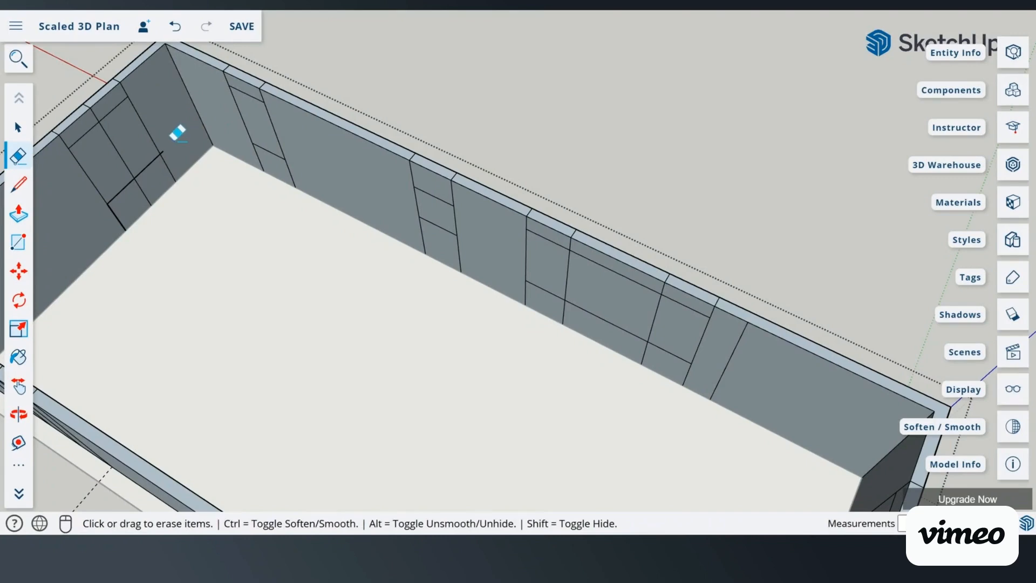
Step: Erase the lower horizontal line across the short wall's opening, including the piece that overhangs its edge toward the corner
click(162, 153)
click(177, 28)
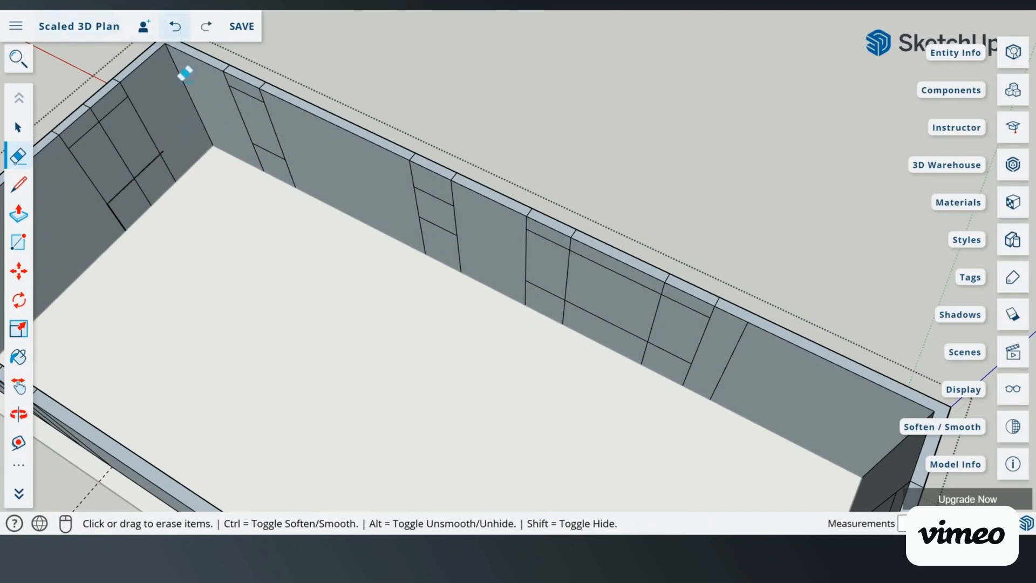
scroll(169, 139, up, 5)
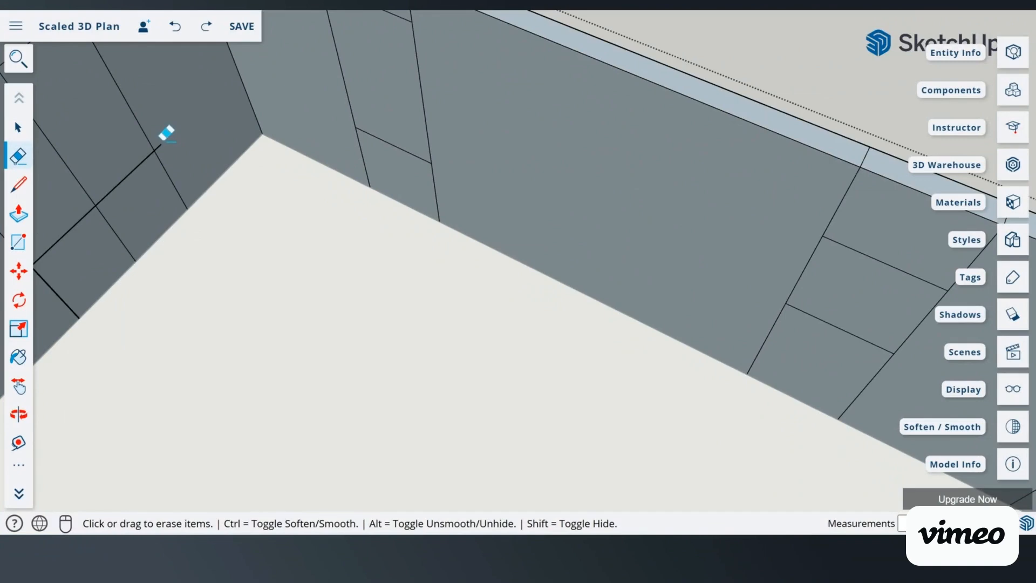
click(156, 147)
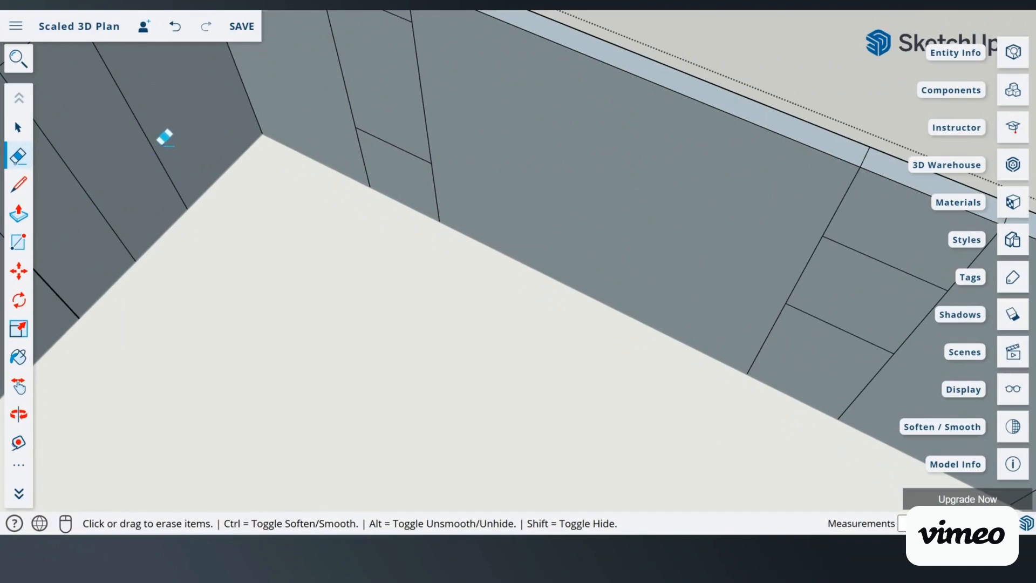
scroll(173, 139, down, 5)
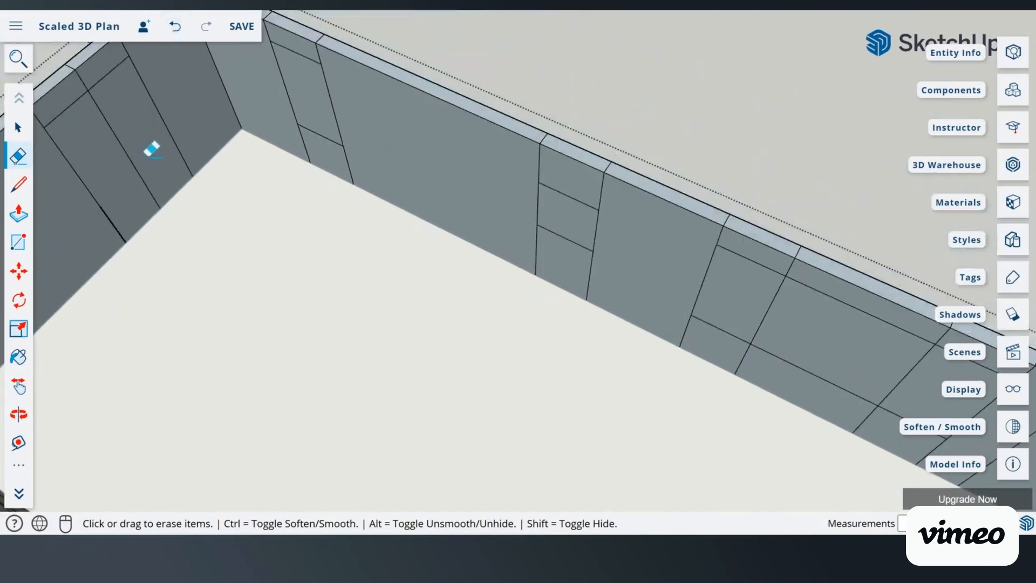
scroll(92, 196, up, 5)
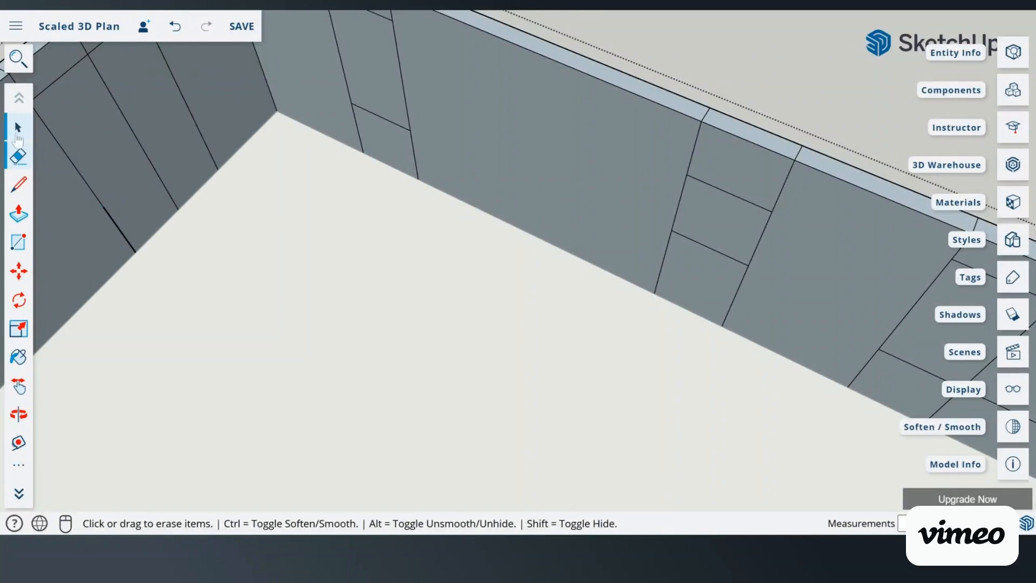
Step: Draw a guide line from the long wall's first window sill to the corner and redraw the lower line across the short wall's opening
click(18, 183)
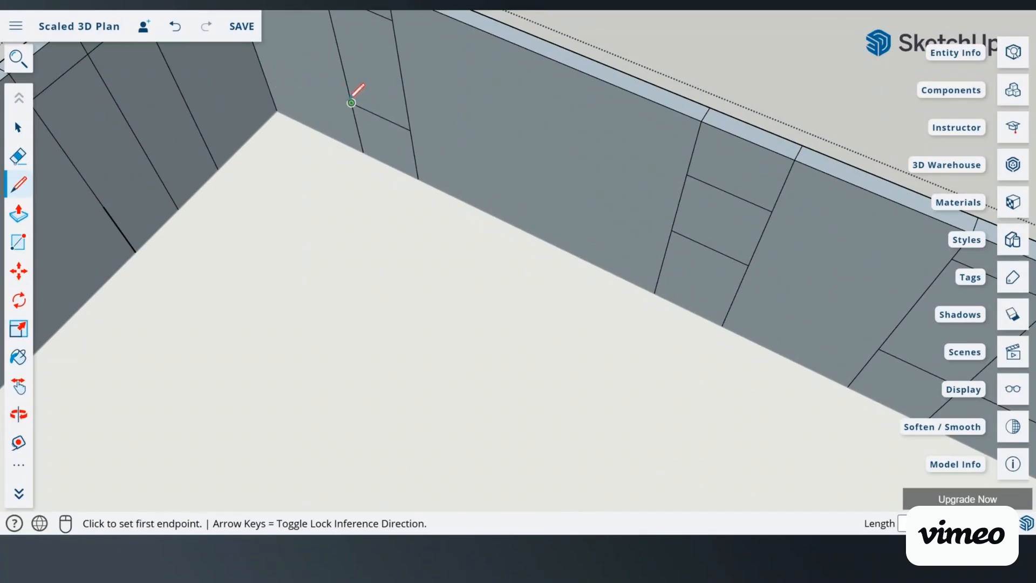
click(339, 97)
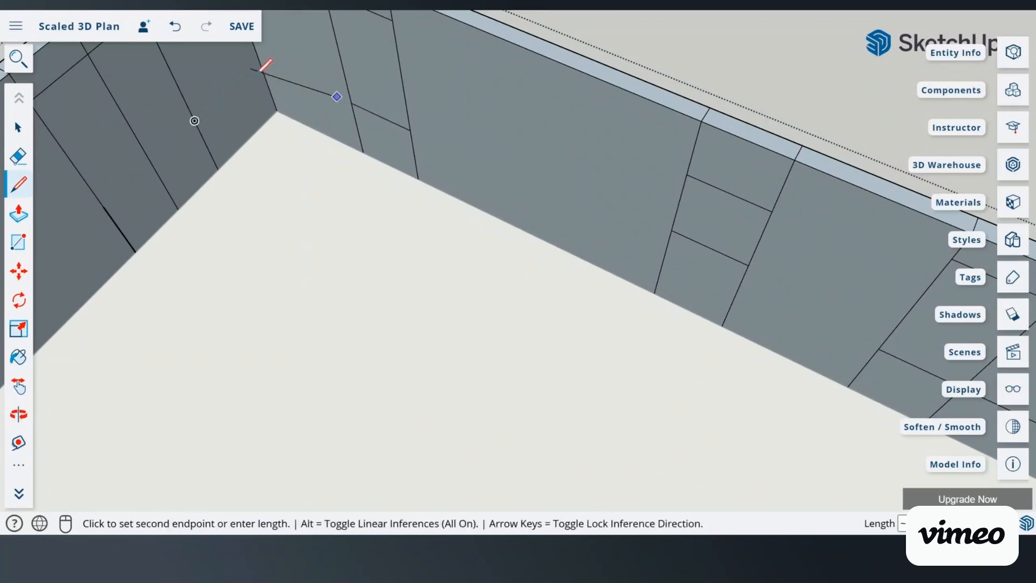
key(Escape)
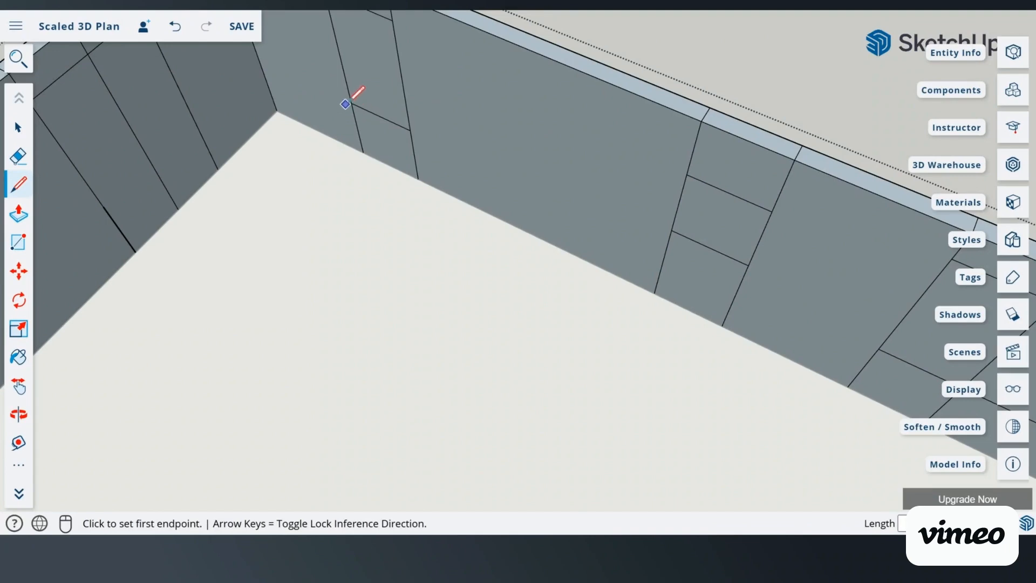
click(351, 102)
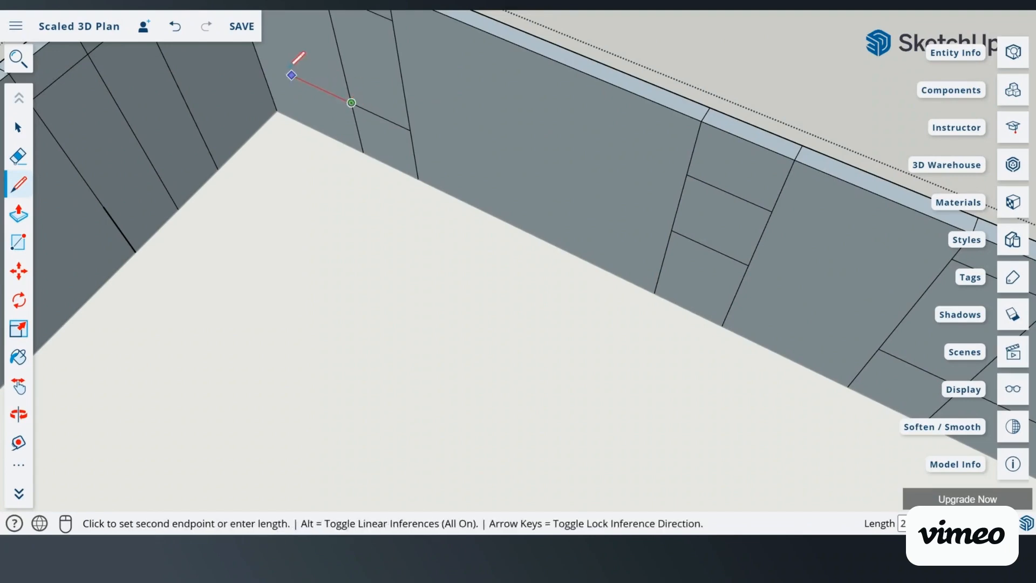
click(259, 60)
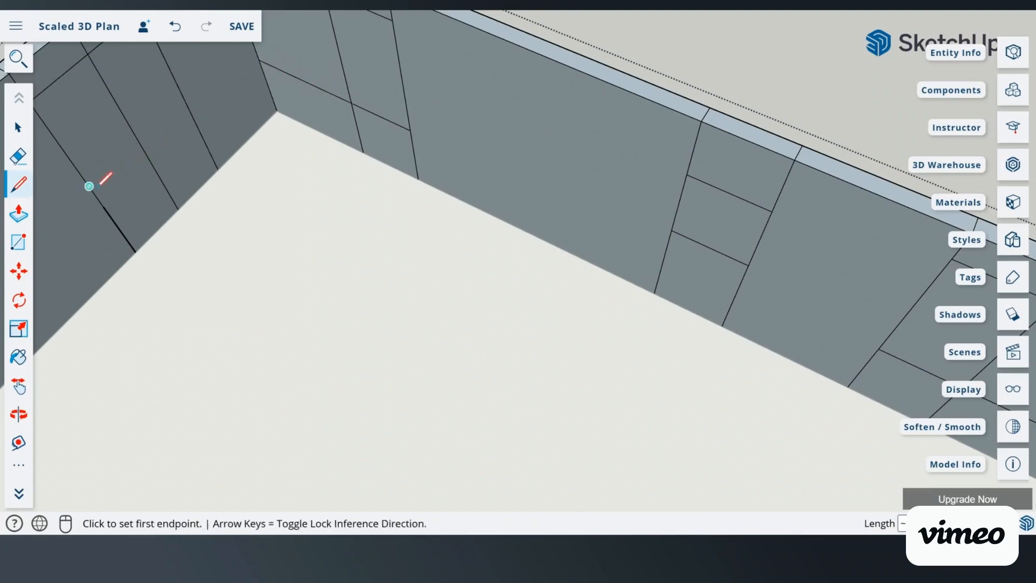
click(195, 121)
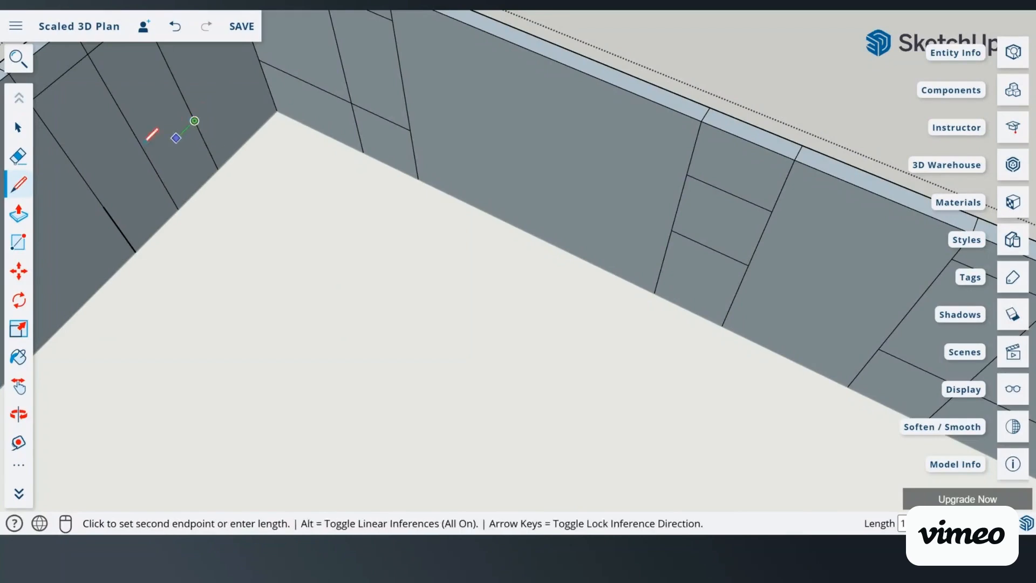
click(104, 206)
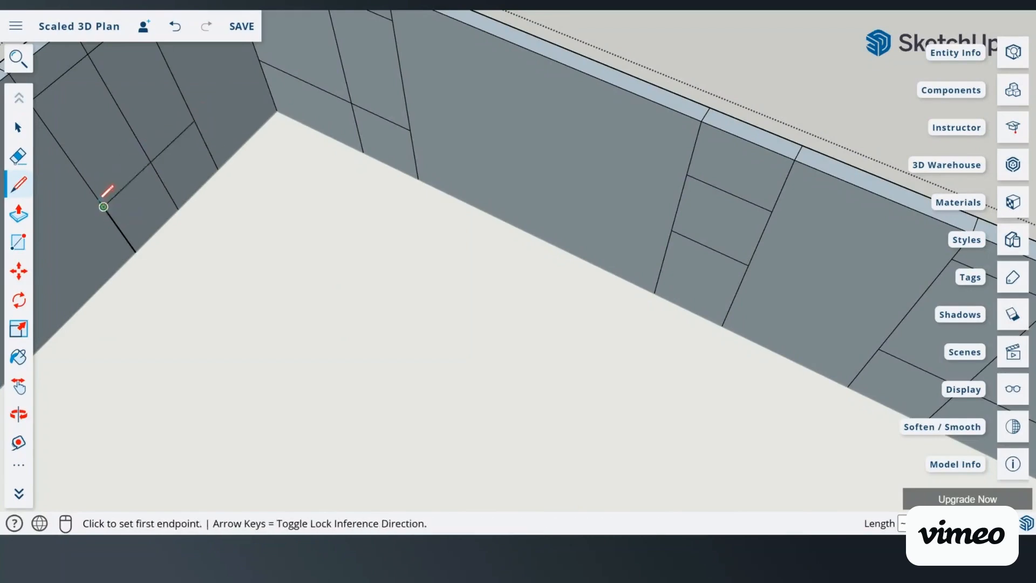
scroll(313, 130, down, 3)
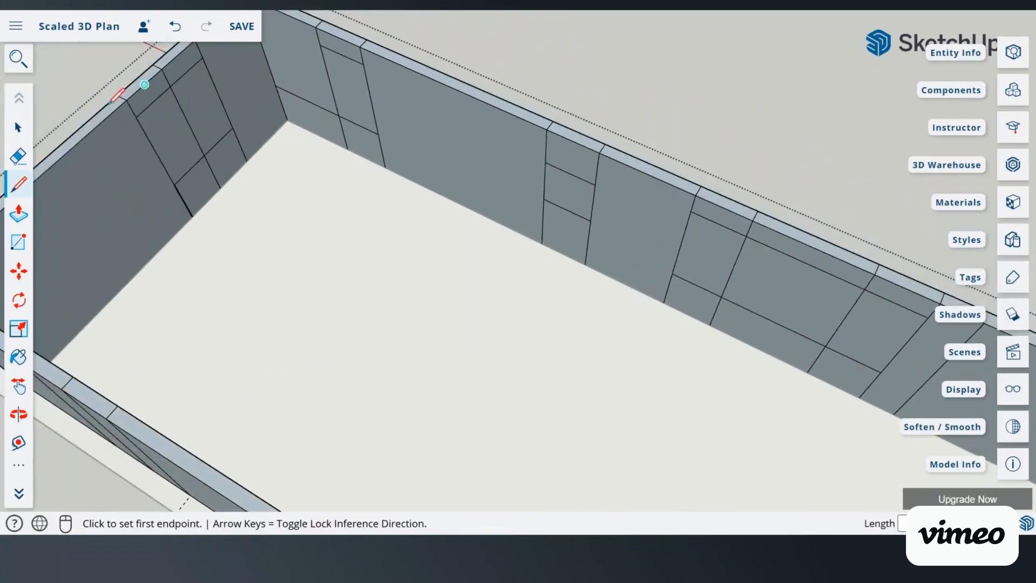
Step: Erase the corner guide line, the line pieces between the long wall's last two openings and the stray vertical line beyond them
click(27, 159)
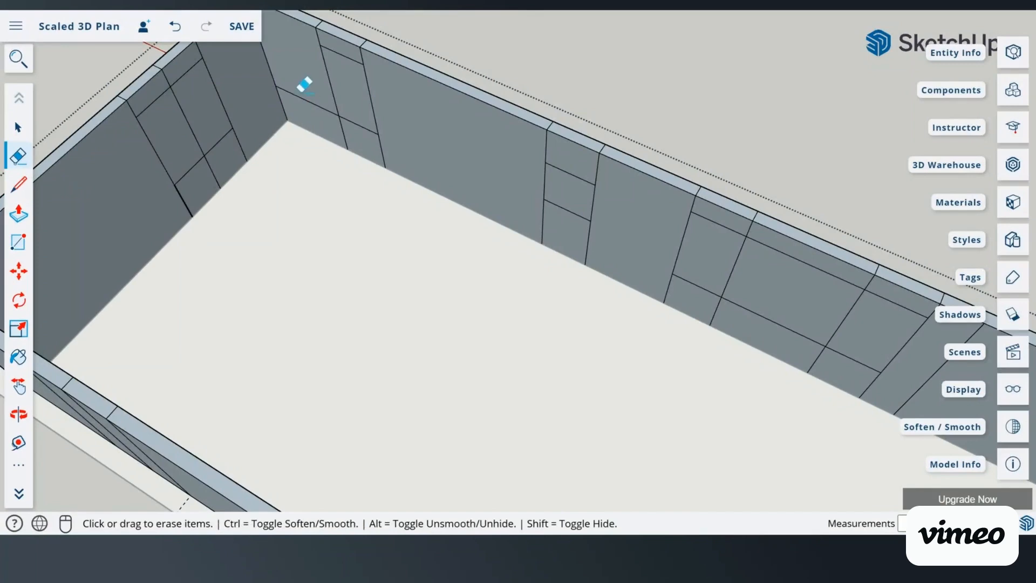
scroll(664, 193, down, 1)
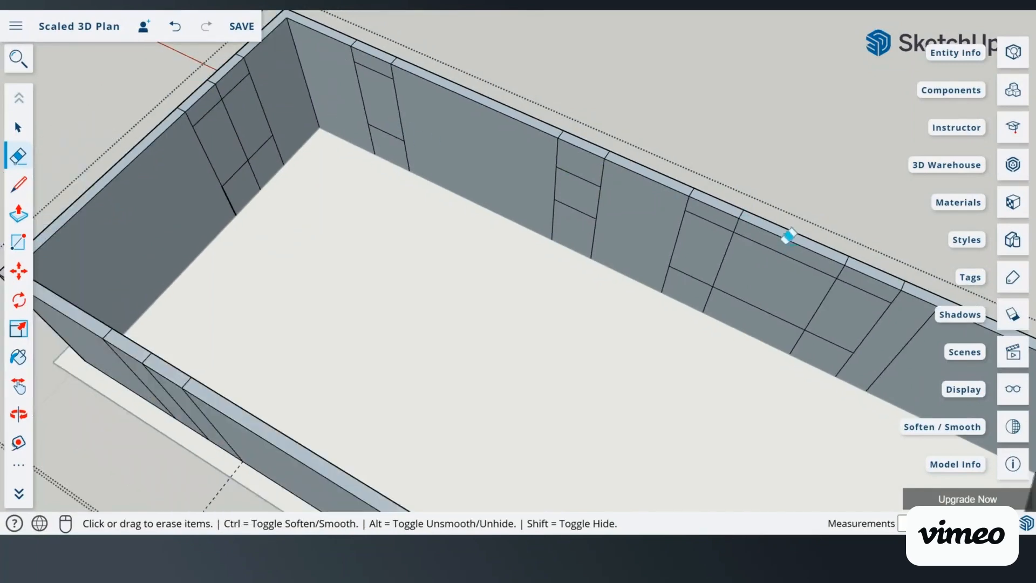
click(782, 247)
click(761, 309)
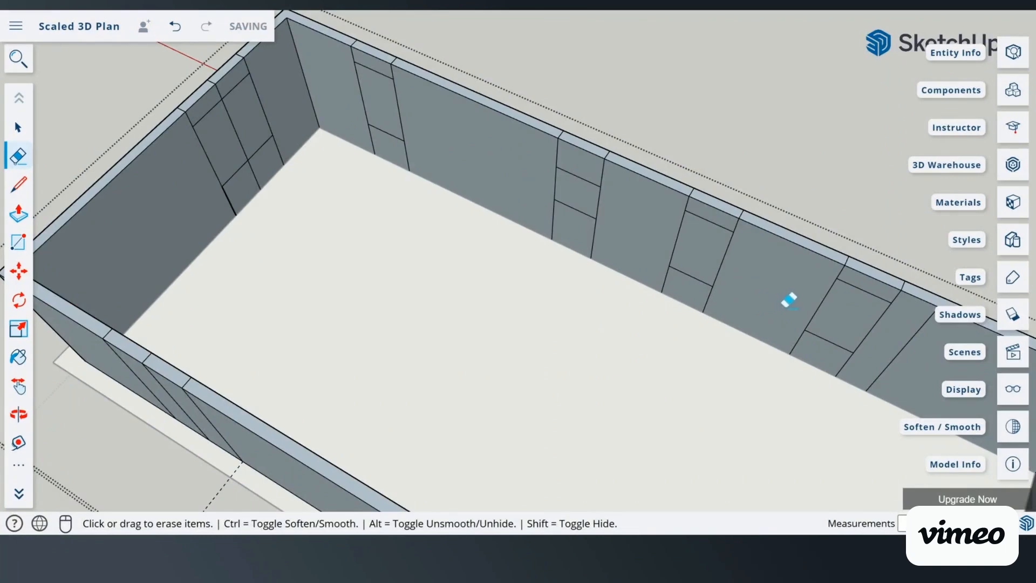
scroll(789, 300, down, 5)
scroll(890, 359, up, 5)
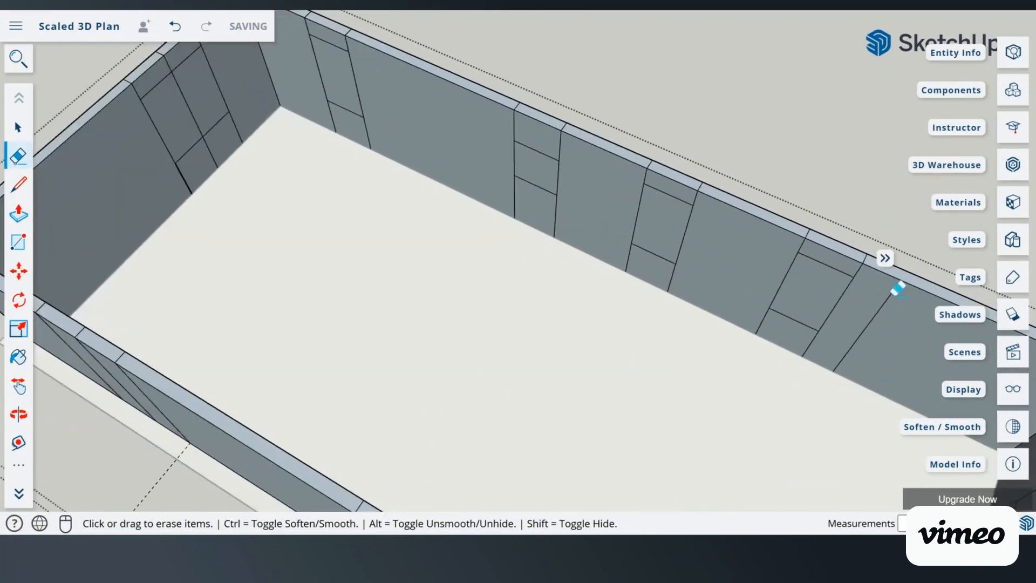
click(890, 291)
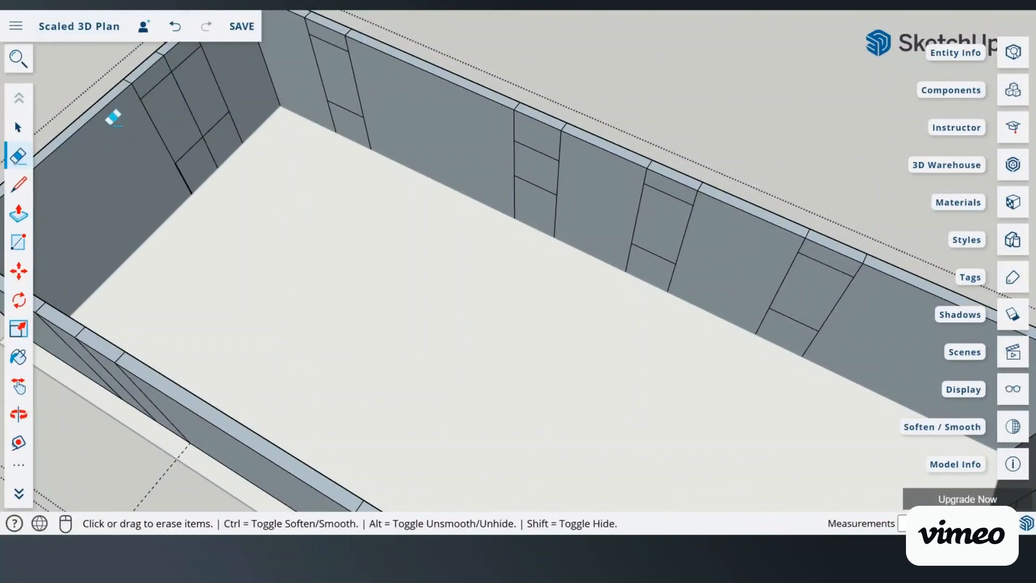
Step: Push/Pull the first window face on the wall opposite the red axis back to the wall's outer edge
click(19, 213)
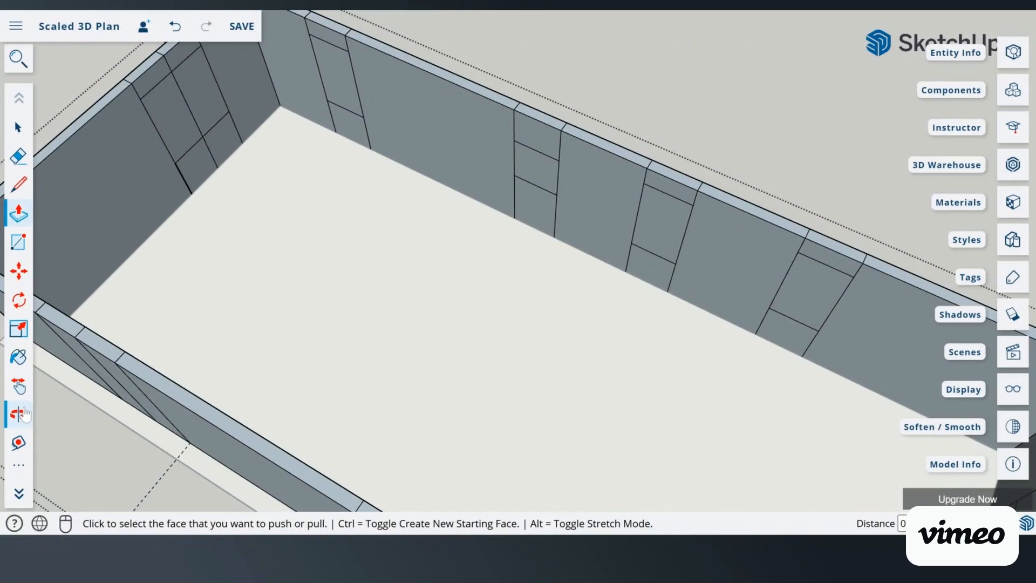
click(24, 415)
drag(328, 356, 264, 176)
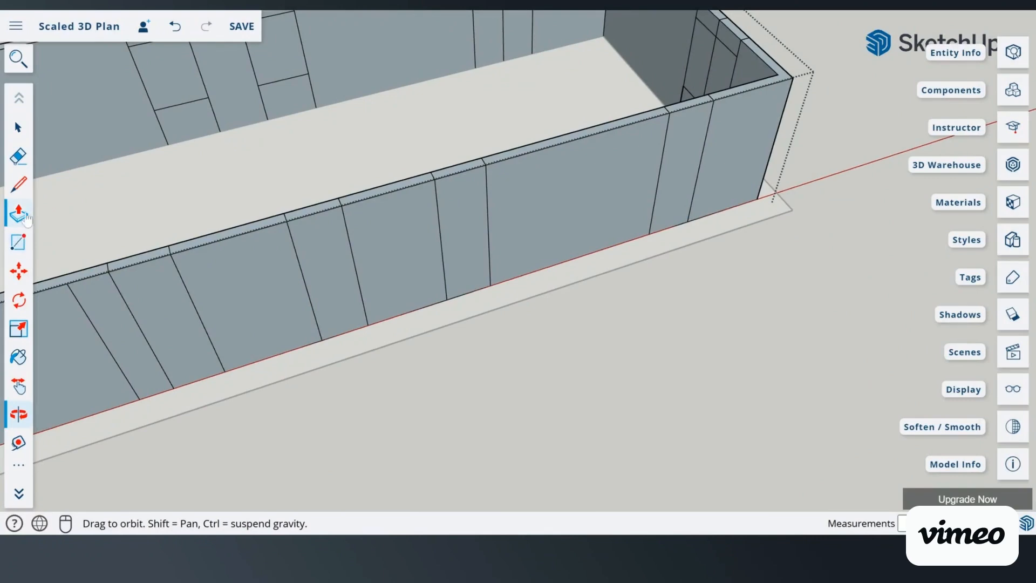
drag(326, 173, 373, 126)
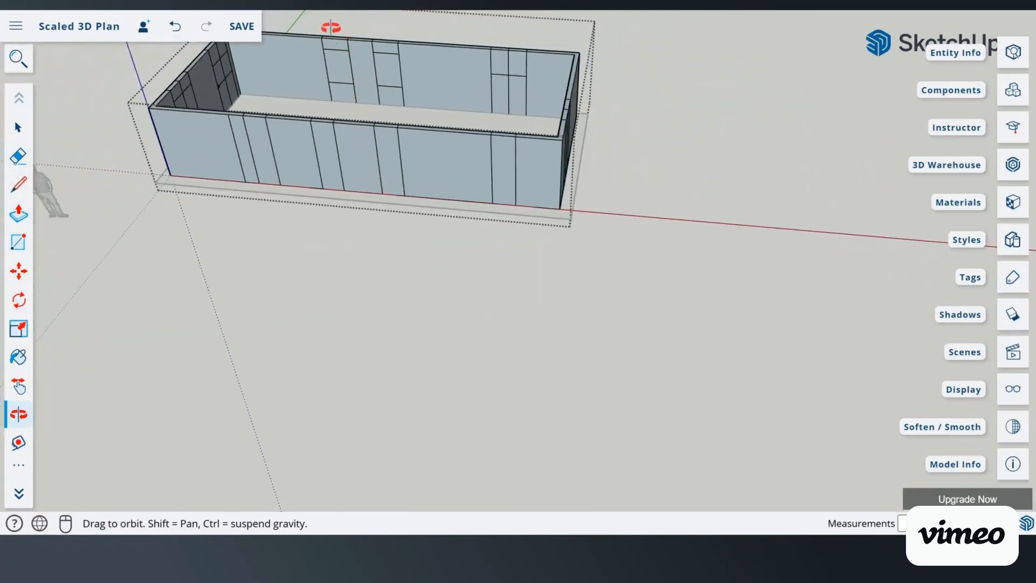
scroll(331, 27, up, 5)
scroll(326, 41, up, 5)
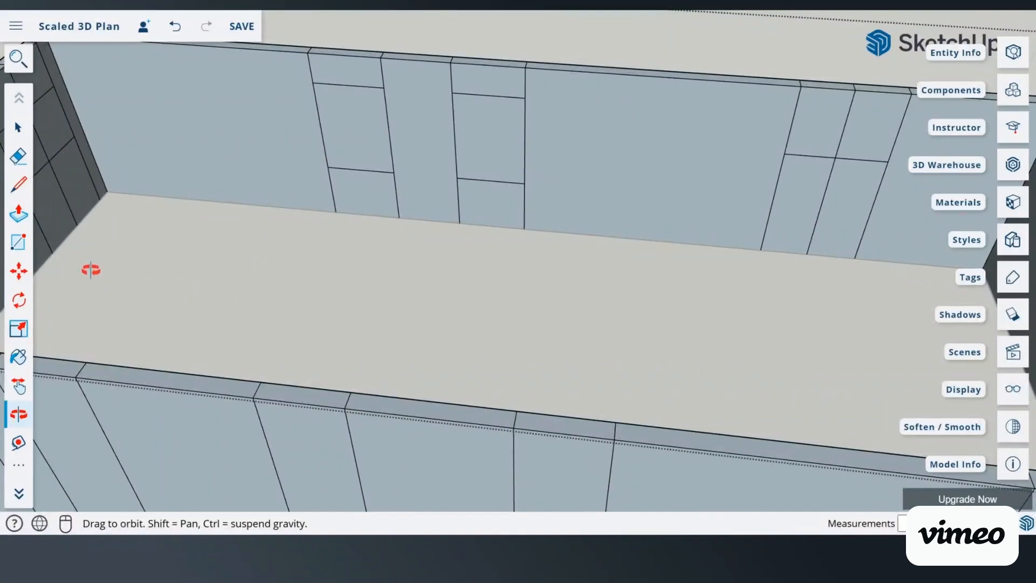
click(18, 215)
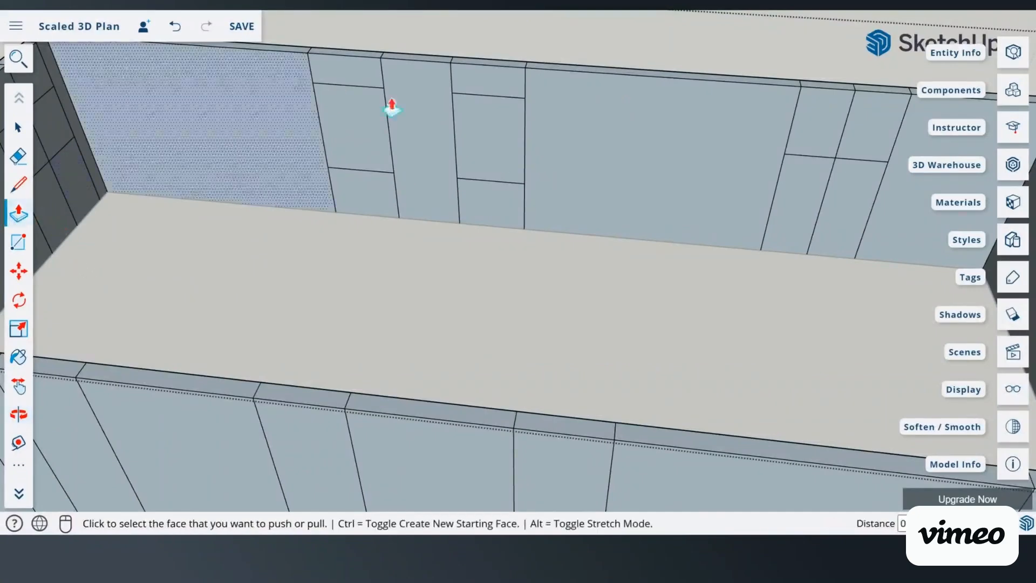
click(365, 165)
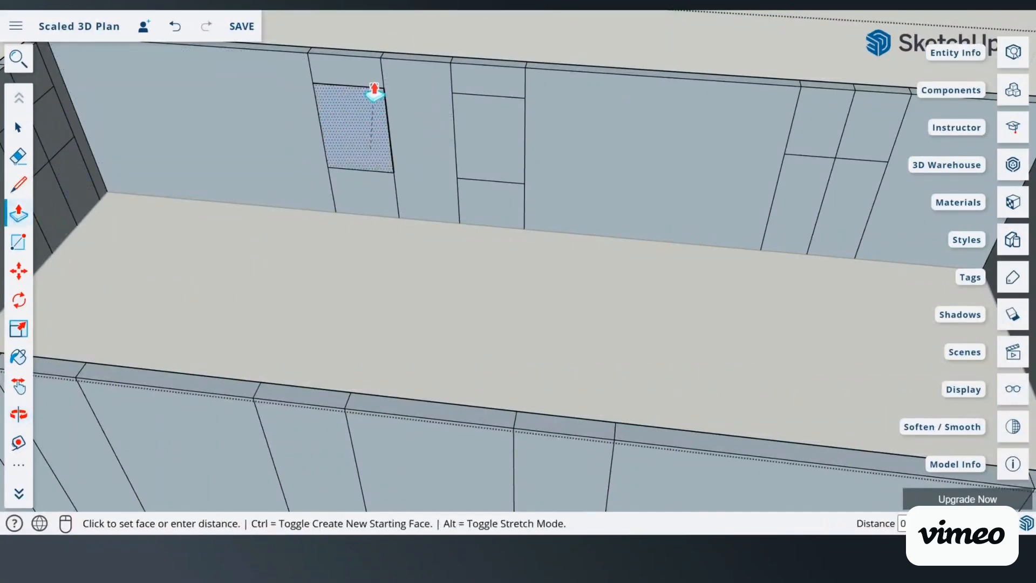
click(379, 58)
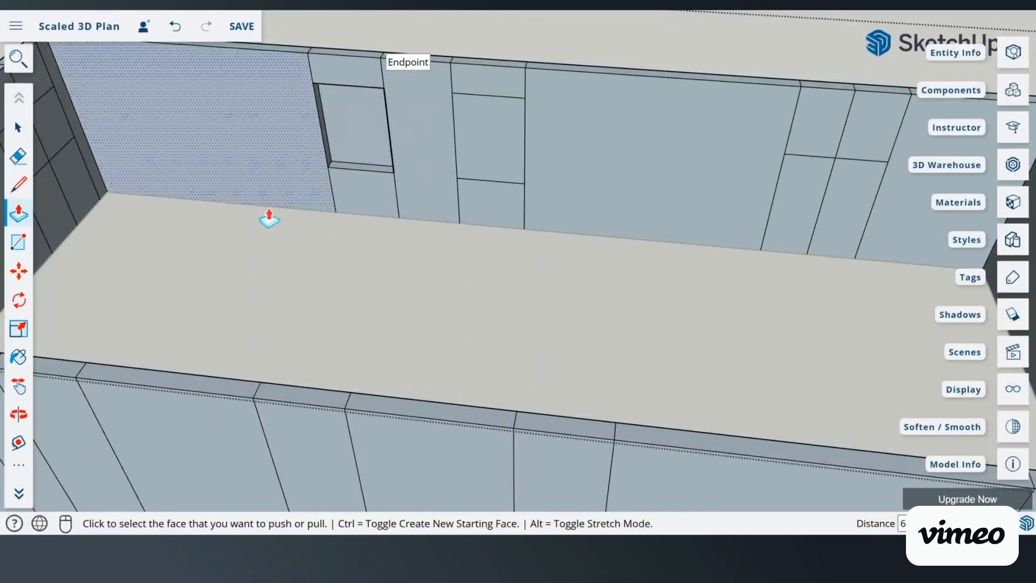
Step: Delete the remaining recessed face of the first window to open it through the wall
key(space)
click(370, 153)
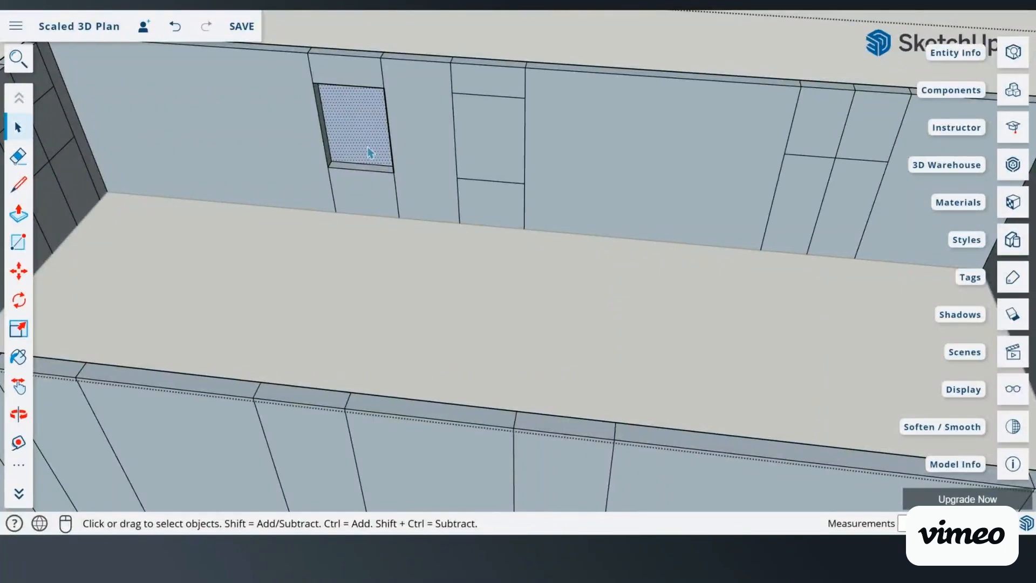
key(Delete)
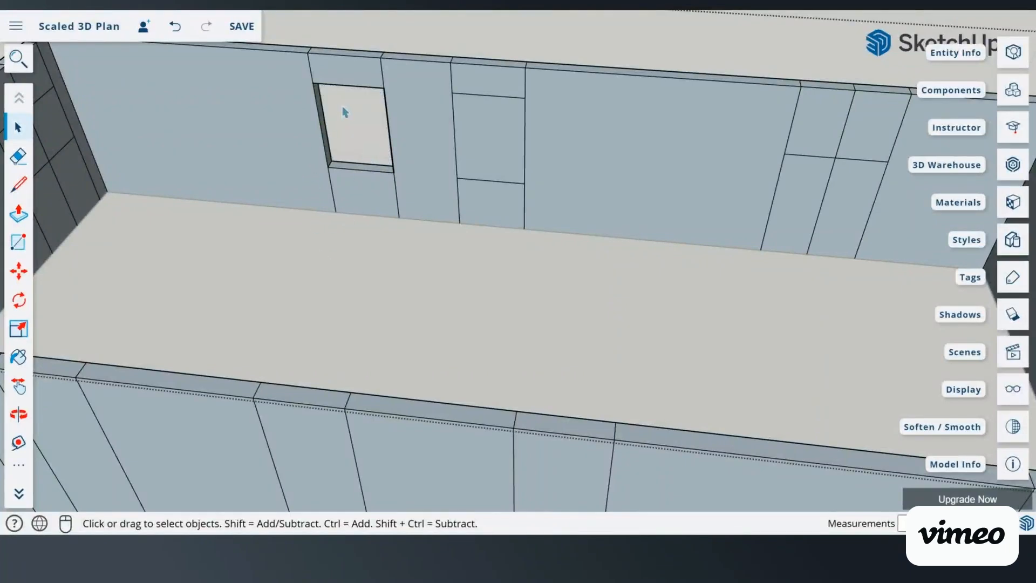
Step: Examine the first window opening's sill and side edges up close from both sides
scroll(338, 122, up, 3)
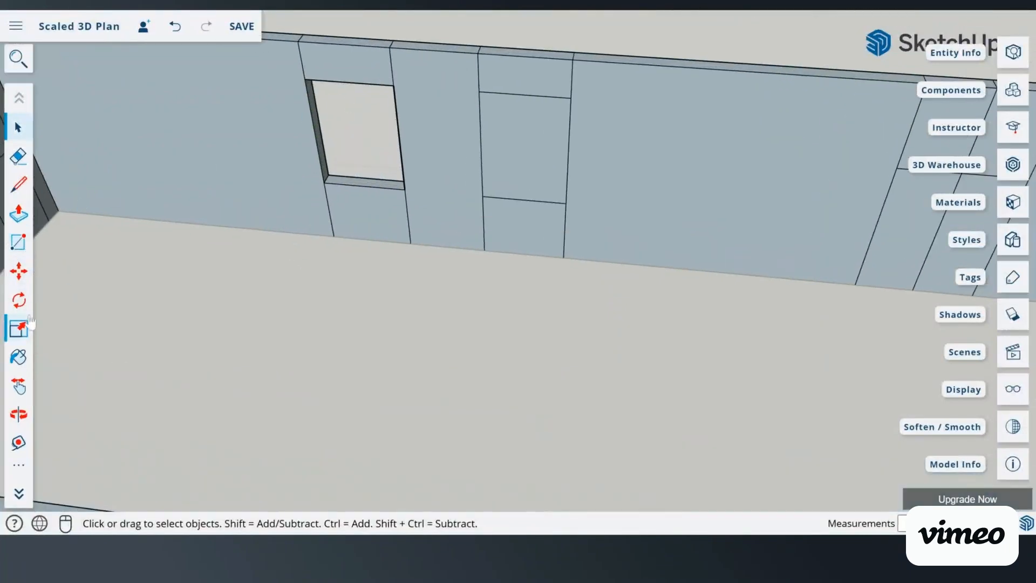
click(20, 302)
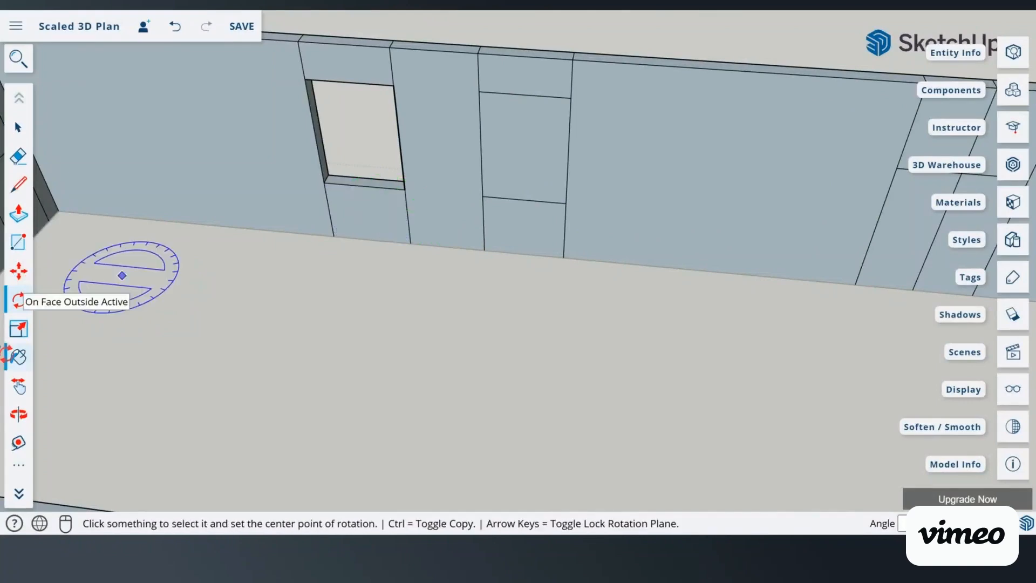
click(19, 418)
drag(386, 197, 319, 155)
scroll(342, 76, up, 5)
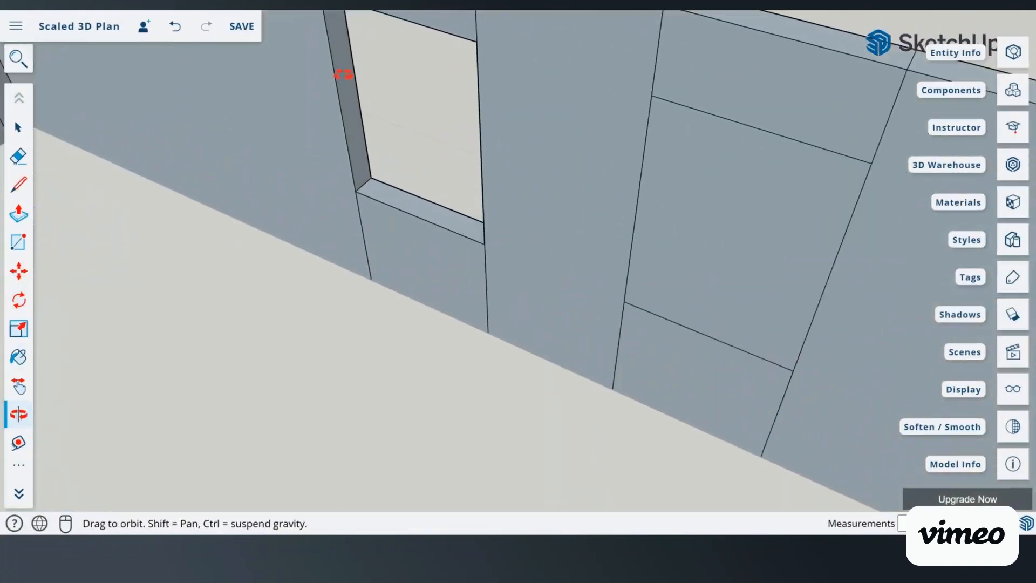
drag(407, 192, 506, 192)
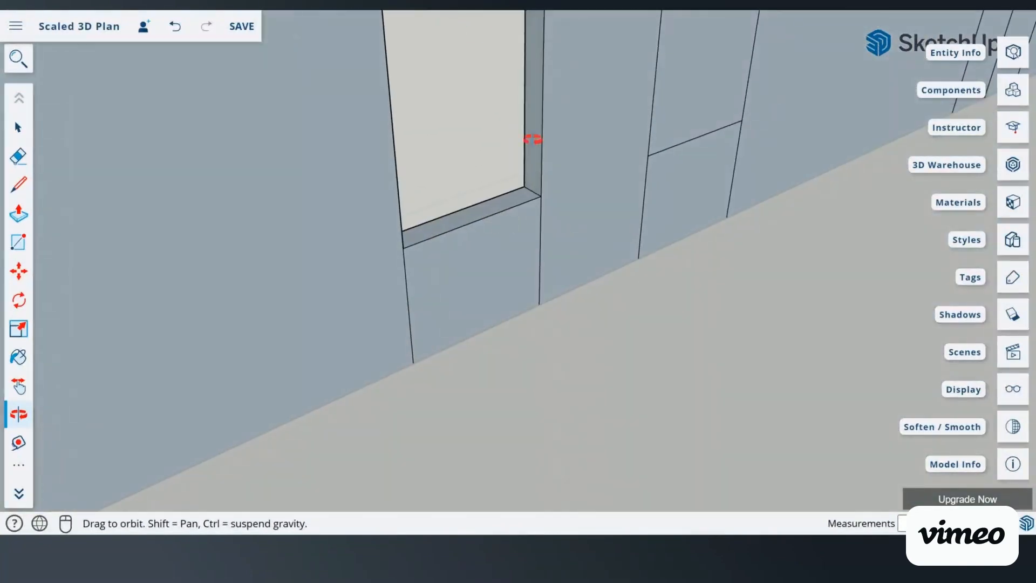
click(18, 126)
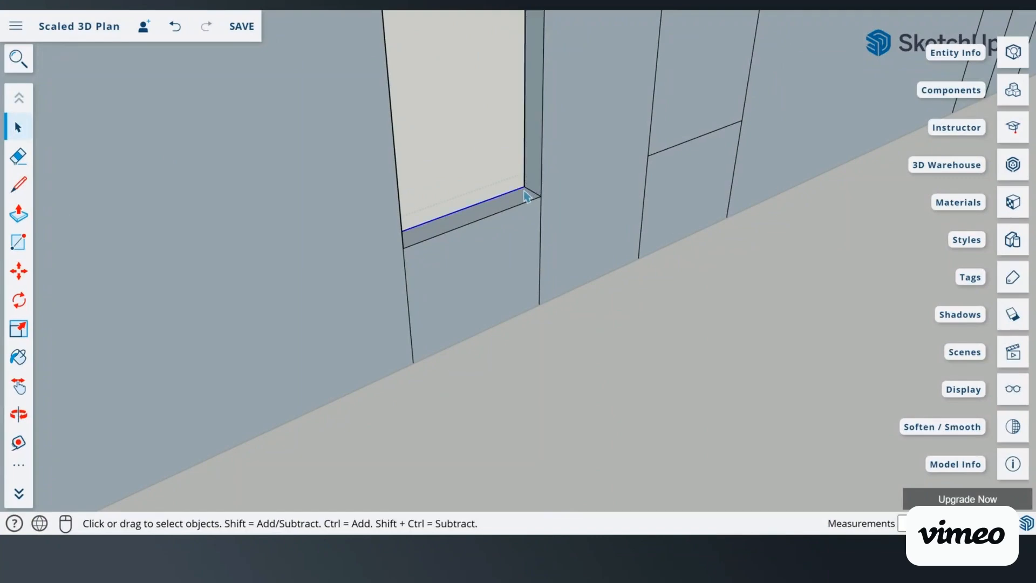
scroll(385, 144, down, 6)
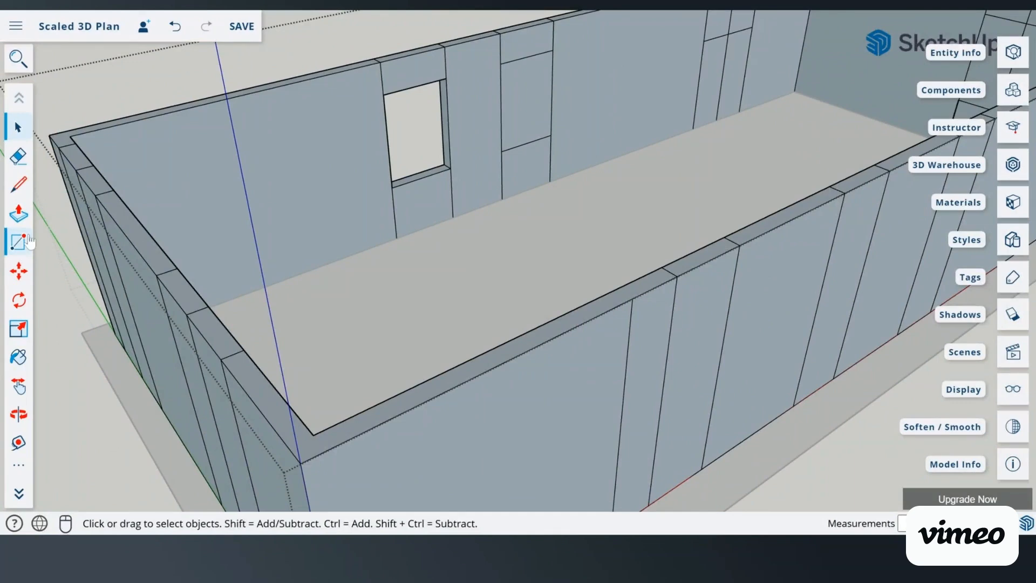
Step: Push/Pull the adjacent second window's face back to the wall's outer edge
click(19, 213)
click(519, 115)
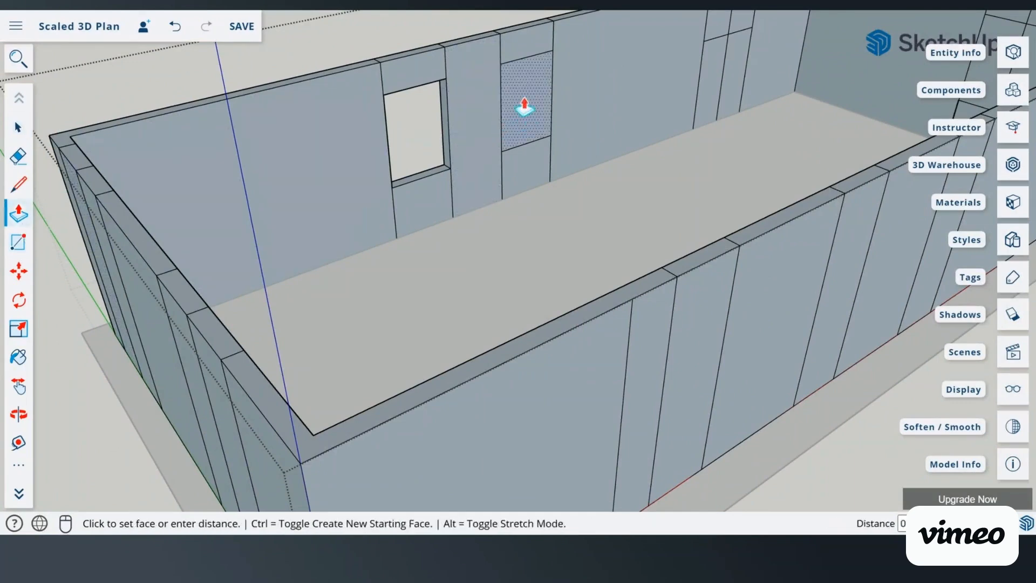
click(489, 38)
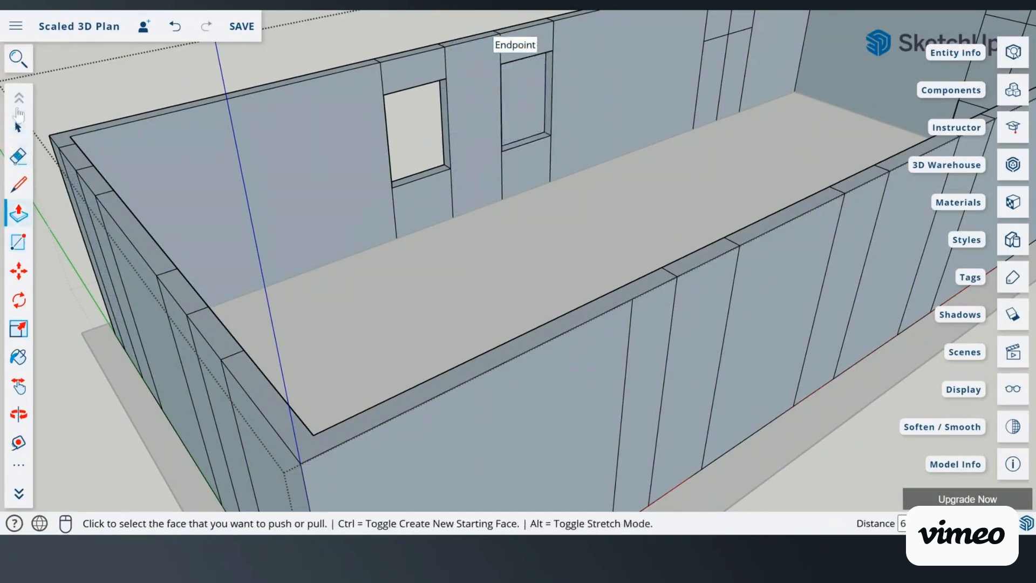
Step: Delete the recessed face of the second window on the long wall opposite the red axis to open it through
click(18, 129)
click(517, 101)
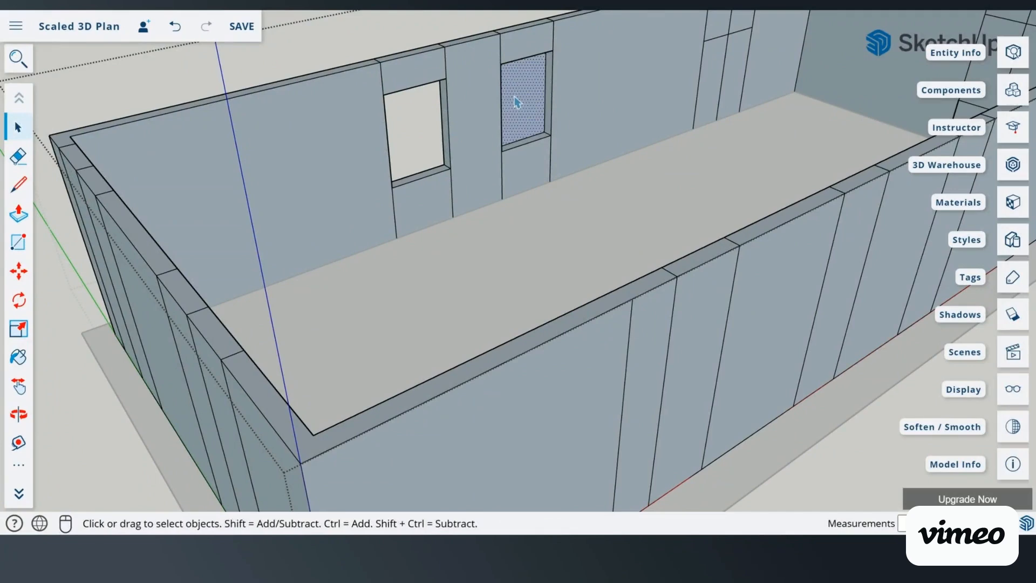
key(Delete)
scroll(487, 206, down, 4)
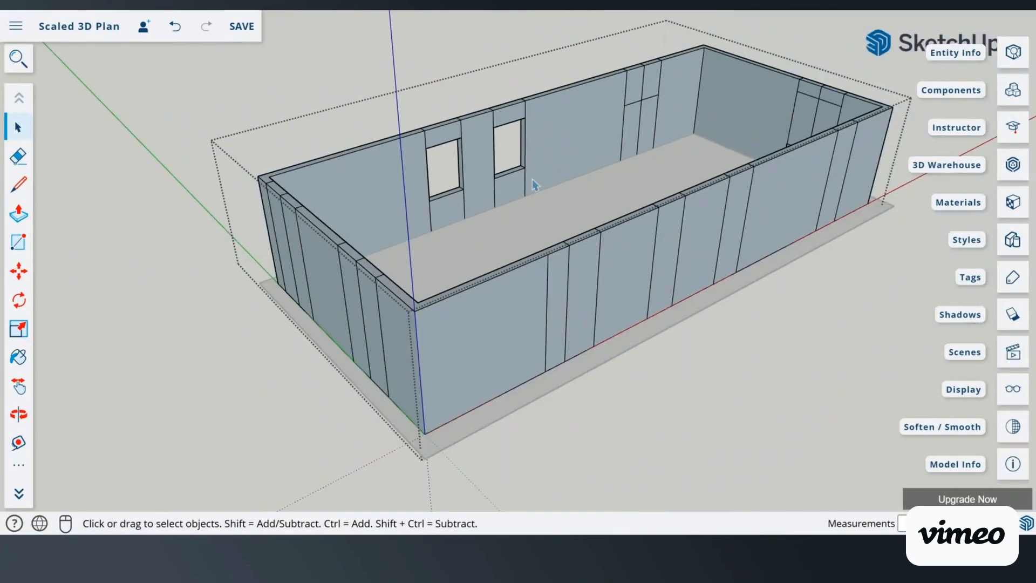
Step: Try to open the two-panel doorway on the same wall by deleting its first panel's inner face, and undo the deletion
scroll(659, 81, up, 5)
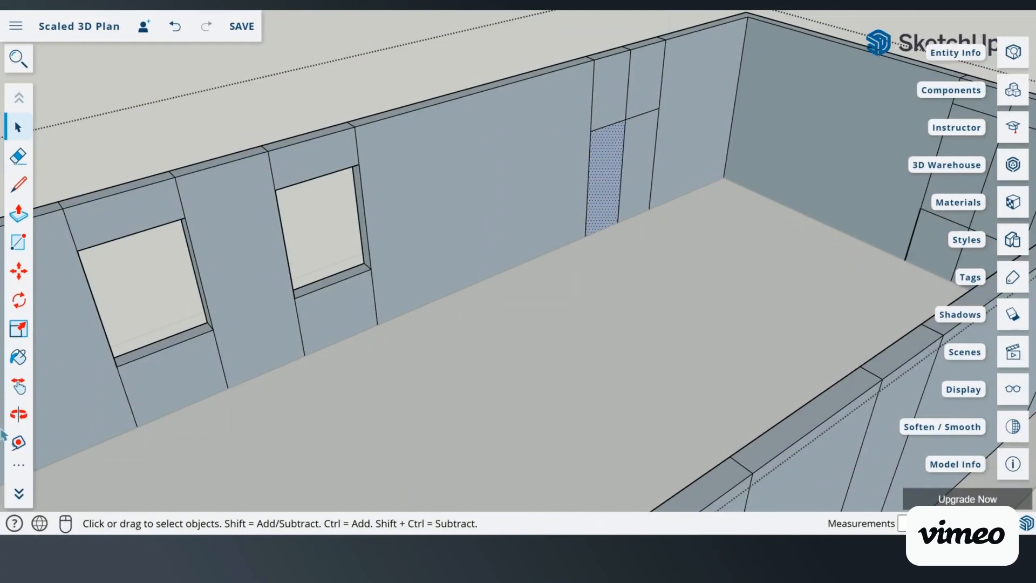
click(21, 184)
key(Delete)
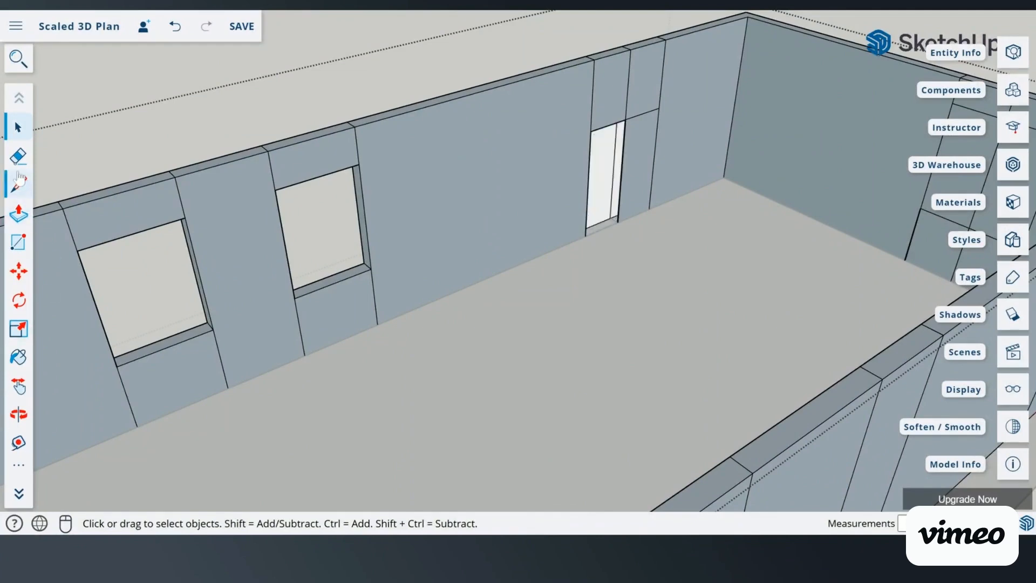
scroll(610, 194, up, 5)
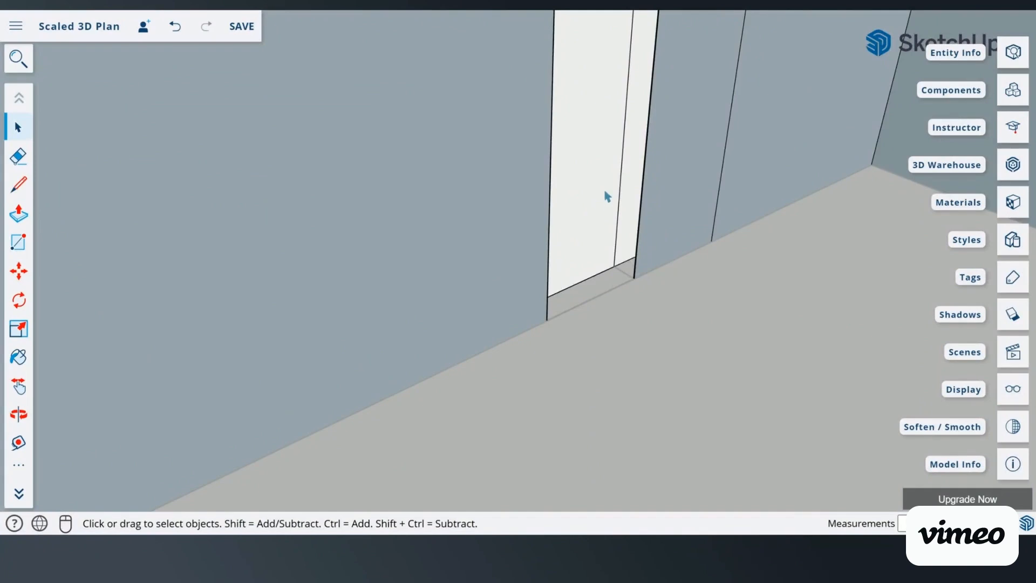
scroll(599, 204, up, 3)
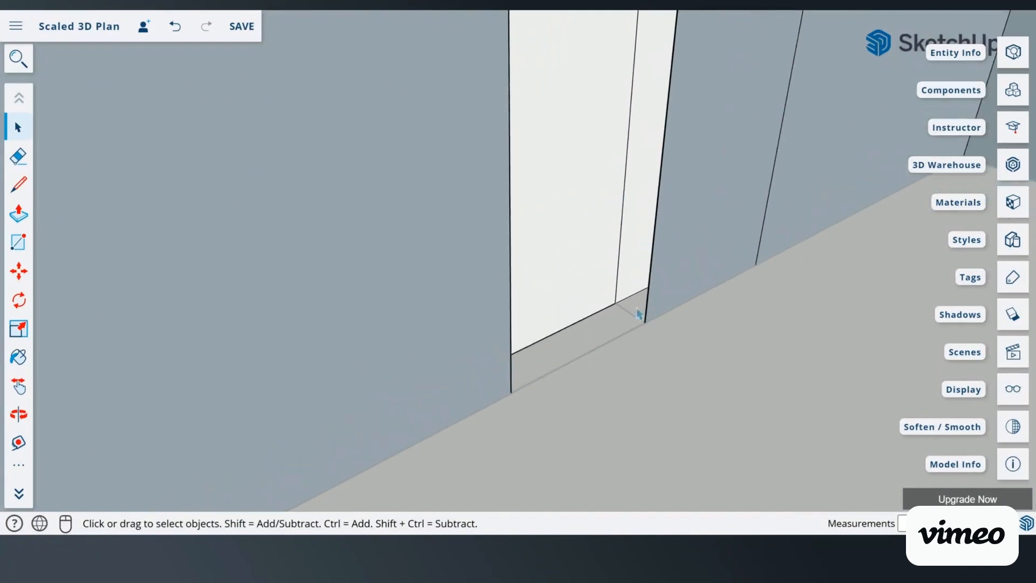
scroll(588, 289, down, 5)
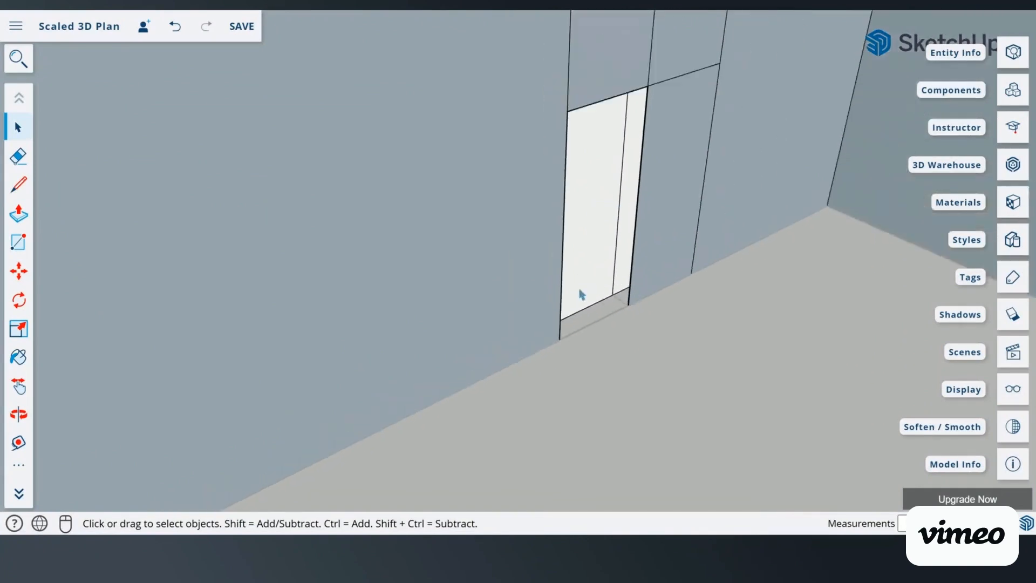
click(175, 27)
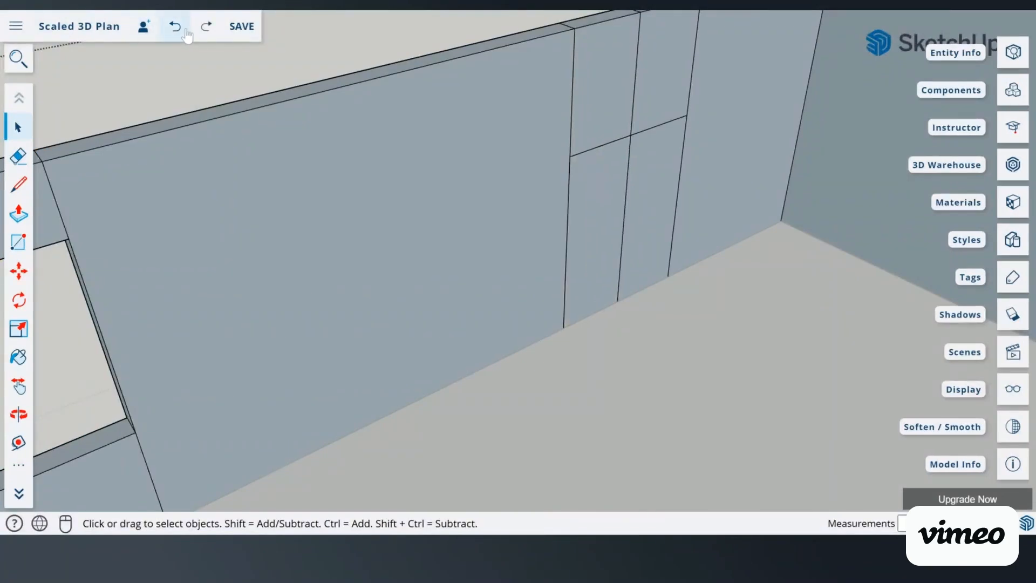
Step: Push/Pull both door panels on the long wall back to the wall's outer edge to cut the doorway through
click(30, 216)
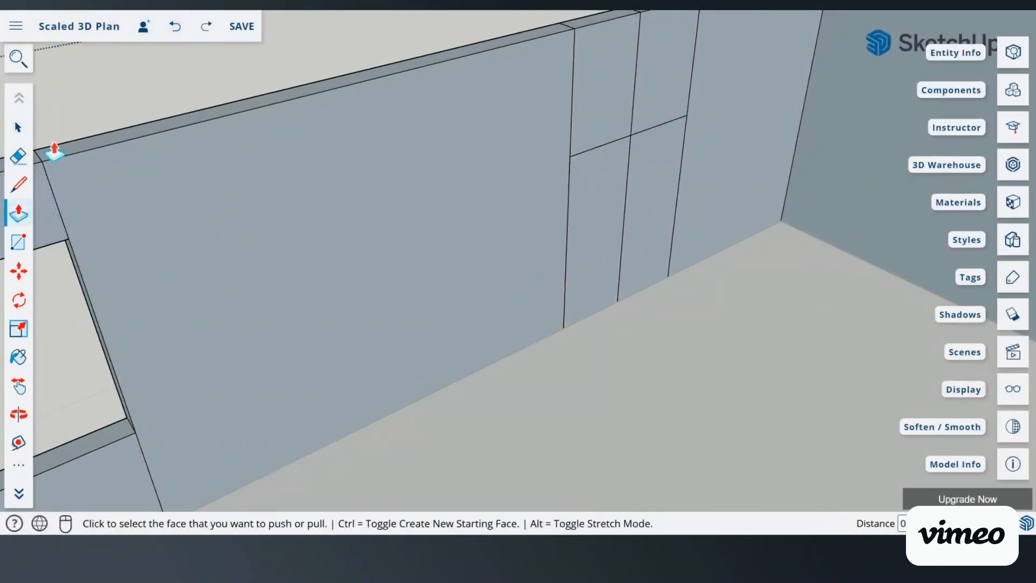
scroll(261, 351, down, 5)
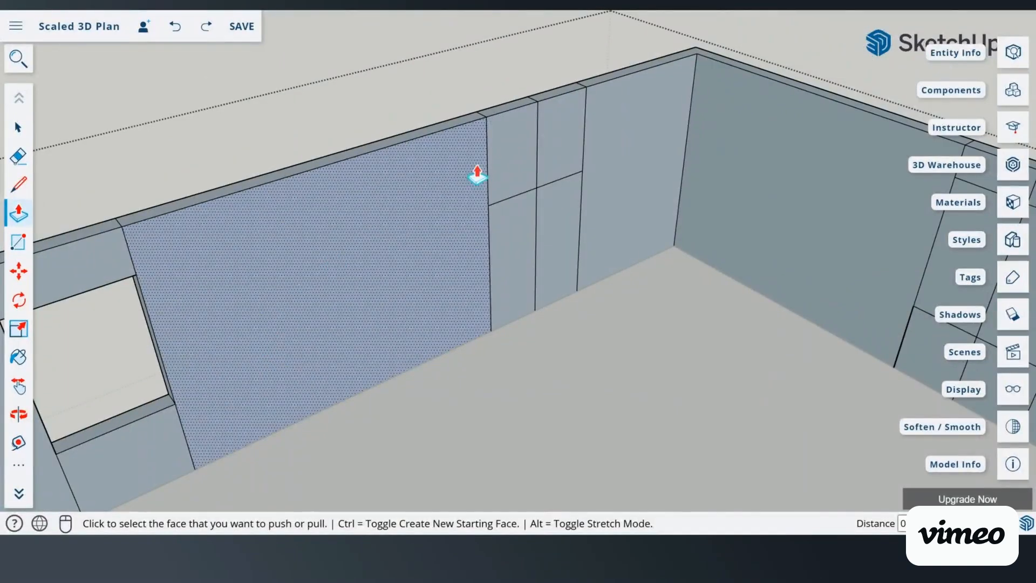
click(505, 230)
click(474, 125)
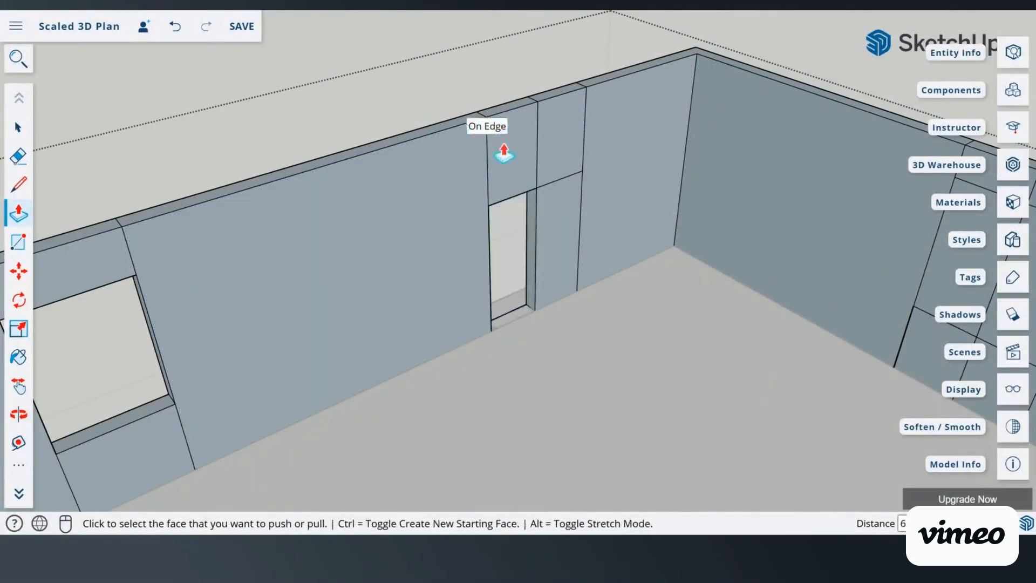
click(551, 172)
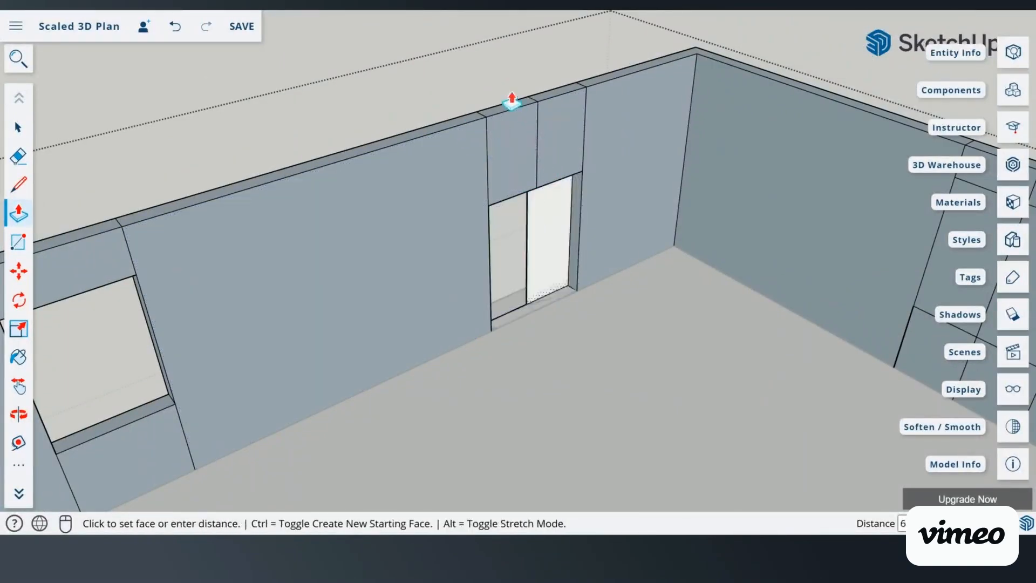
click(477, 115)
scroll(493, 224, down, 6)
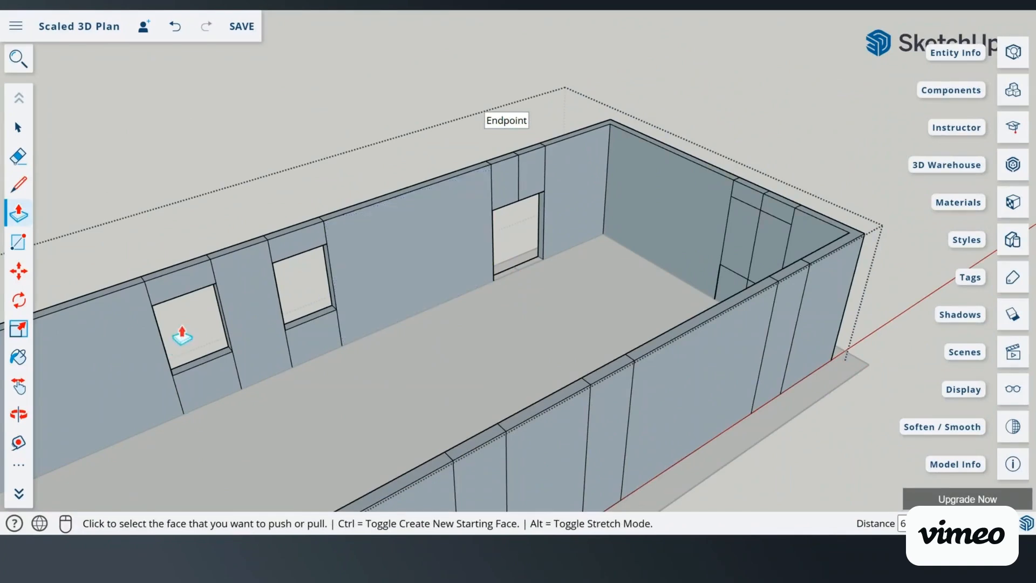
Step: Push/Pull both halves of the window nearest the far corner on the green-axis end wall to the wall's outer edge
scroll(394, 231, down, 5)
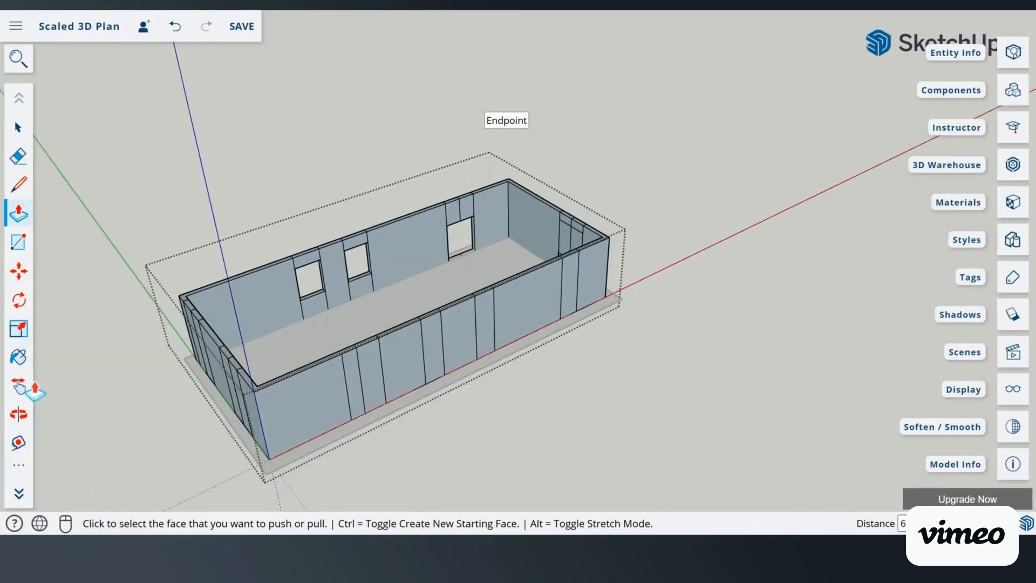
click(18, 386)
click(19, 413)
drag(346, 360, 446, 99)
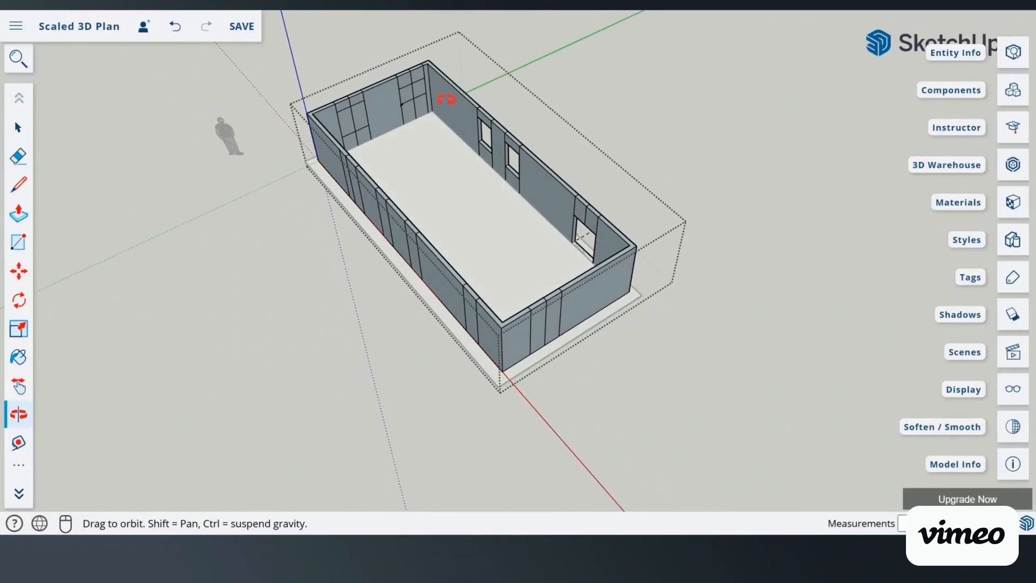
scroll(375, 42, up, 4)
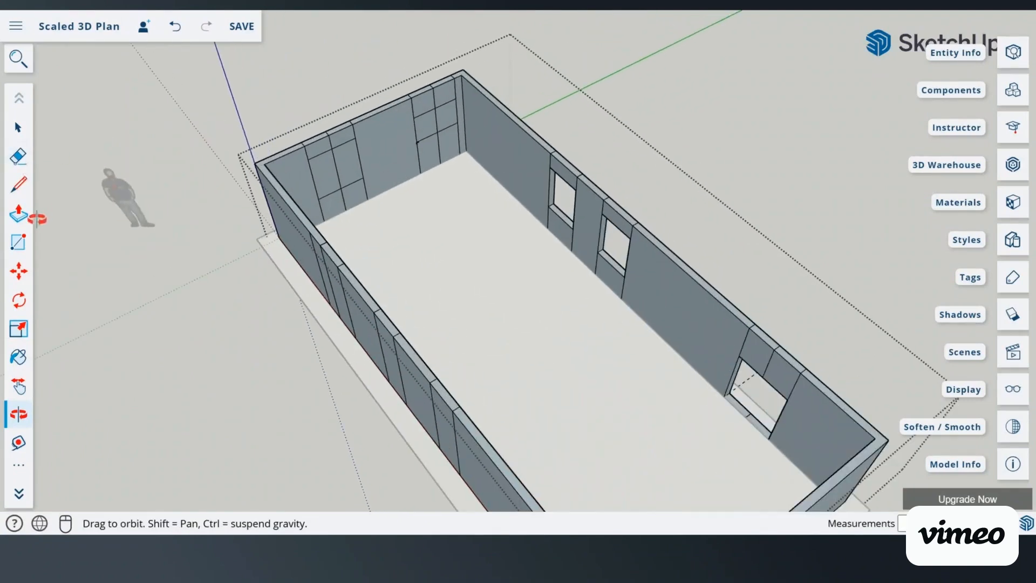
click(27, 222)
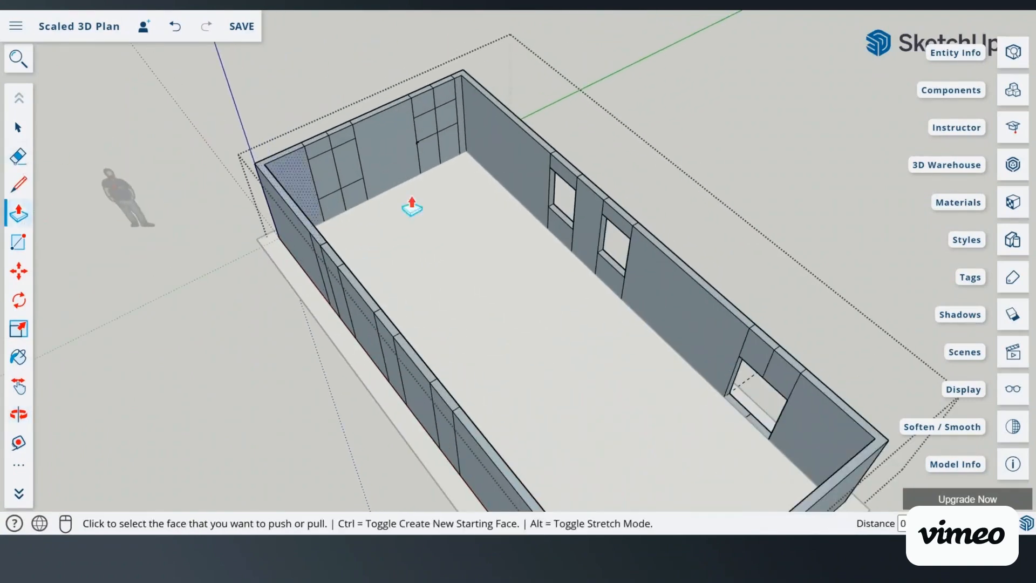
click(443, 114)
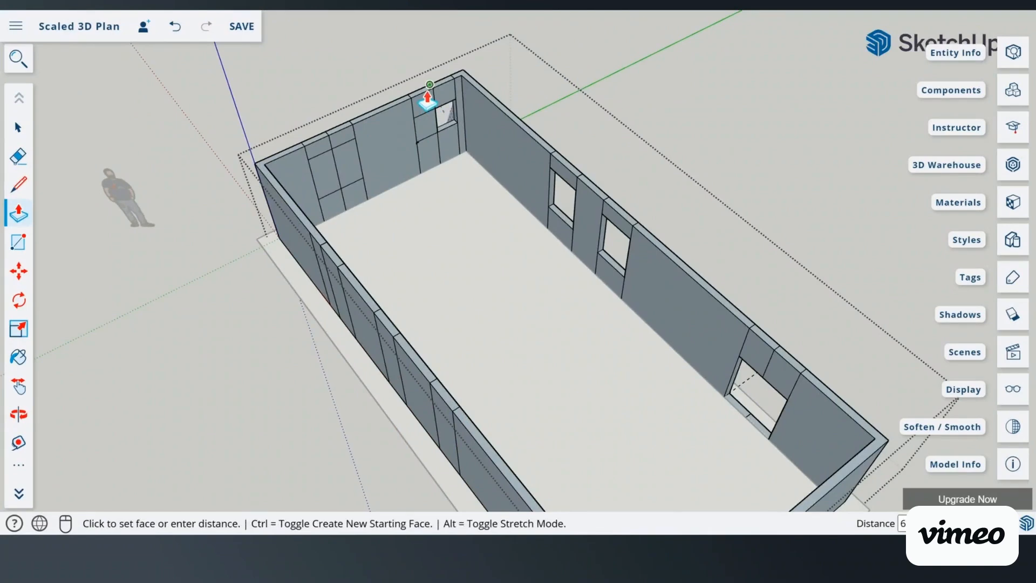
click(424, 128)
click(398, 104)
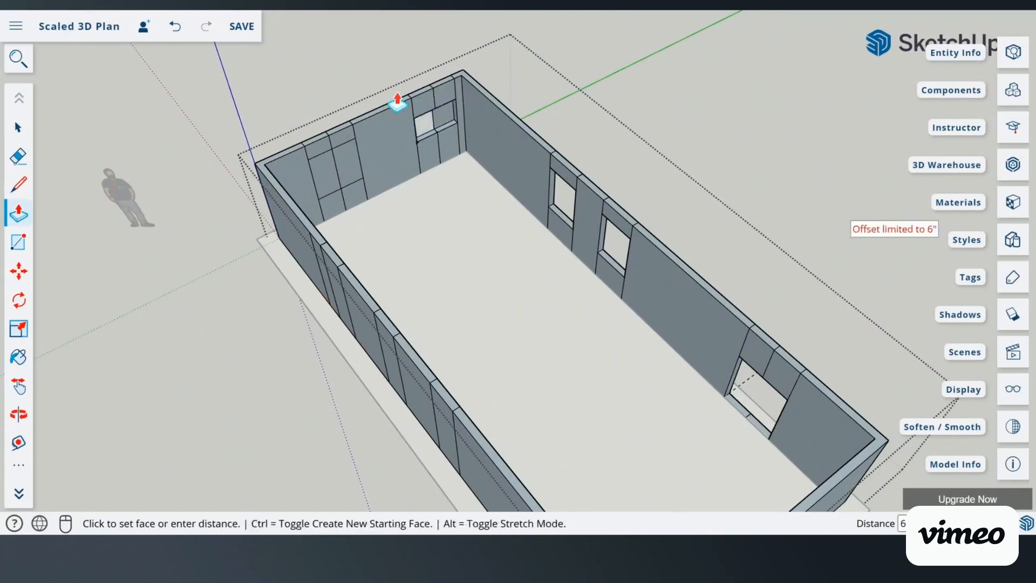
click(423, 107)
Step: Push/Pull both halves of the larger window near the origin on the end wall to the wall's outer edge
scroll(324, 166, up, 3)
click(313, 188)
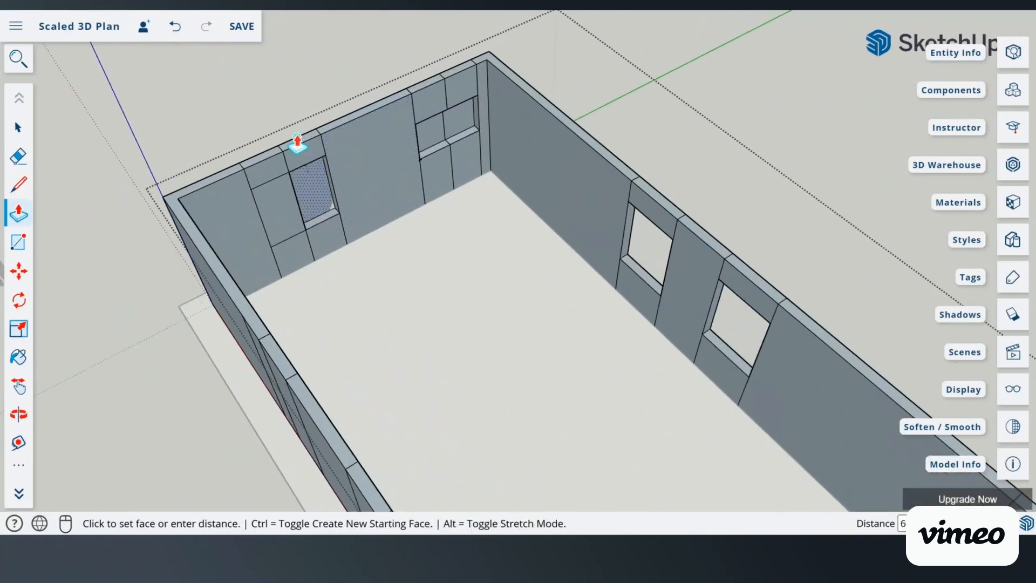
click(298, 144)
click(291, 216)
click(246, 169)
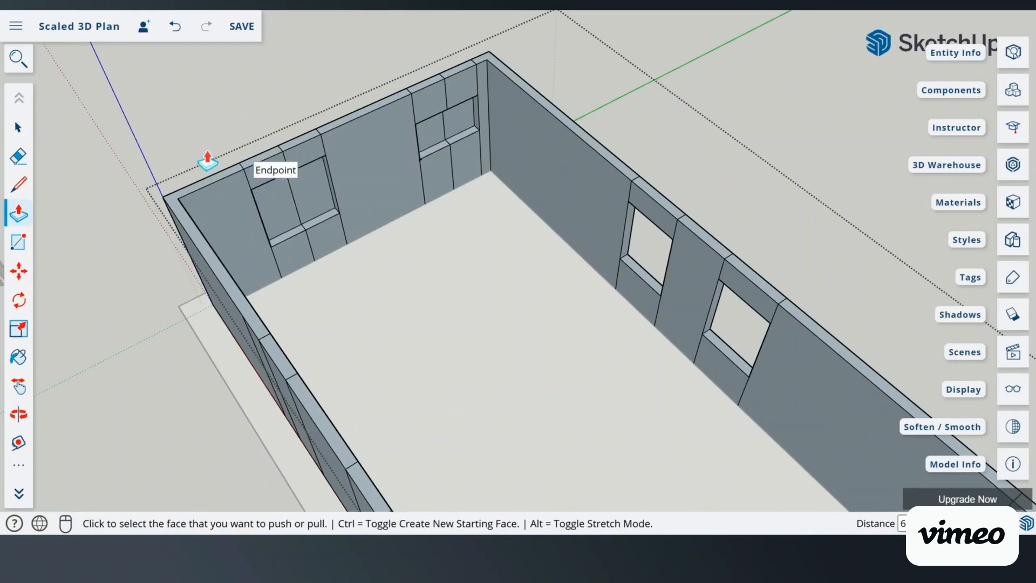
Step: Delete the remaining recessed faces in both halves of the two windows on the green-axis end wall
click(18, 127)
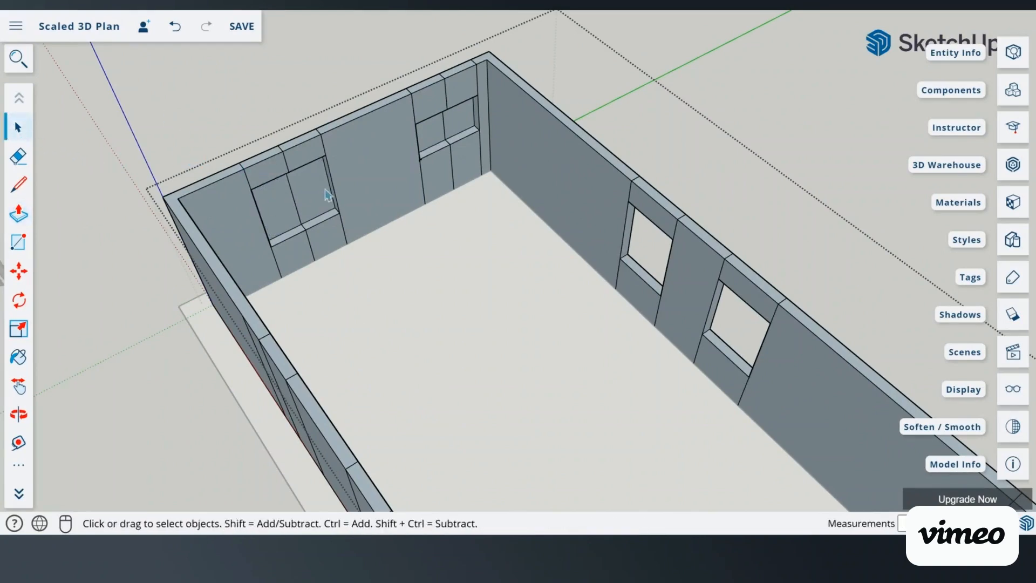
key(Delete)
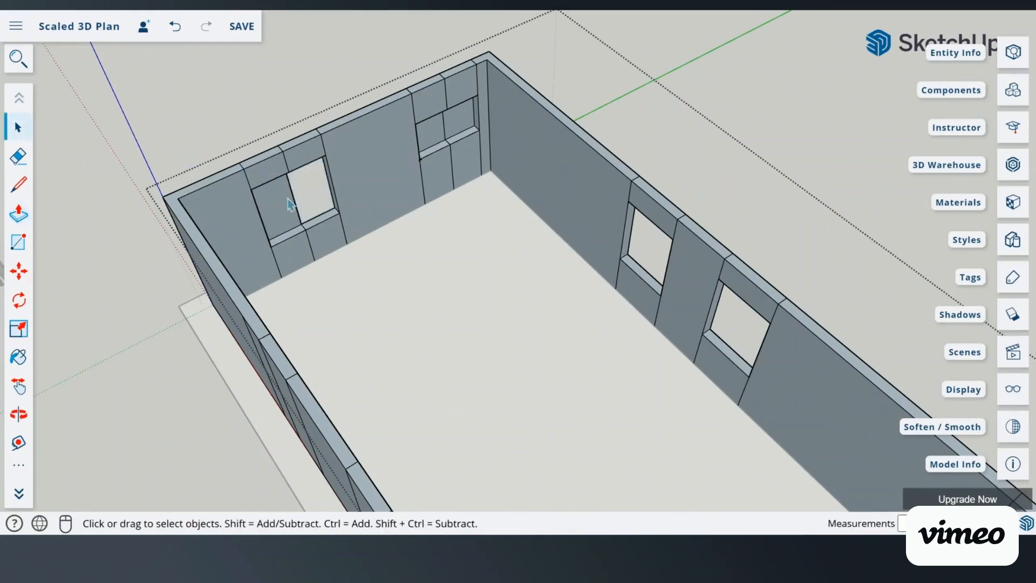
click(289, 204)
key(Delete)
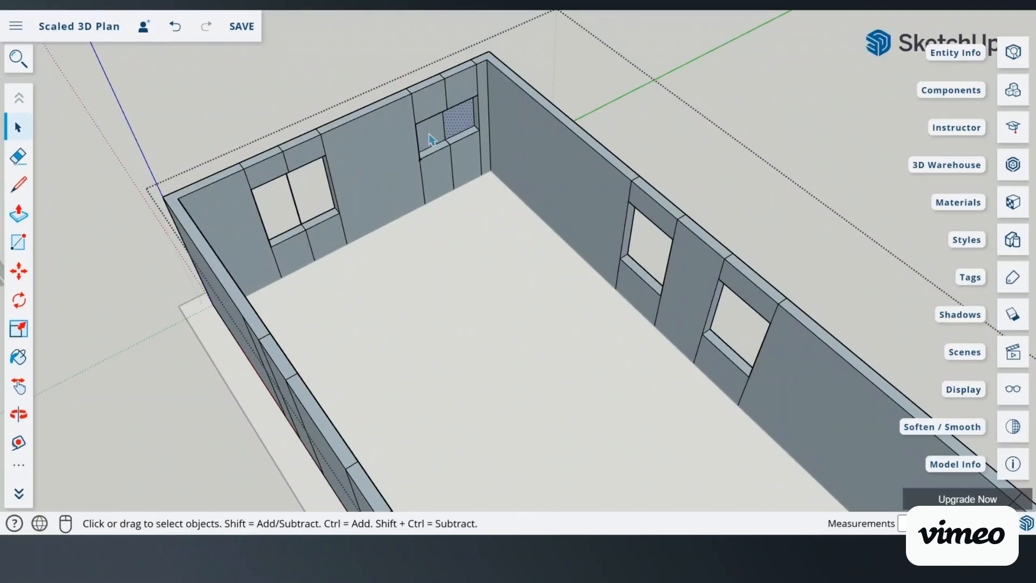
key(Delete)
click(454, 128)
key(Delete)
scroll(420, 160, down, 3)
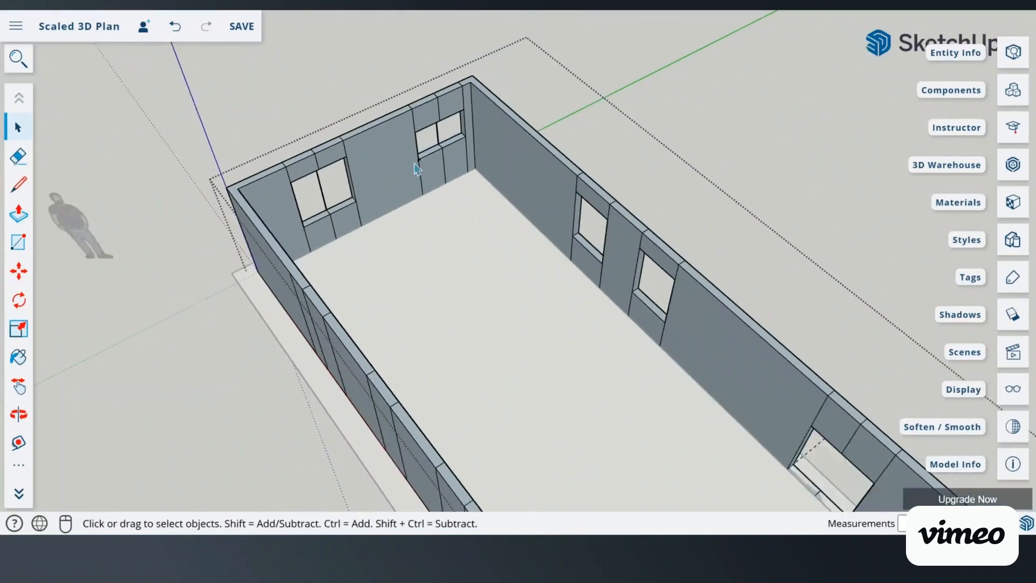
Step: Delete the vertical dividing edges left in the middle of the end wall's two window openings
scroll(373, 153, up, 4)
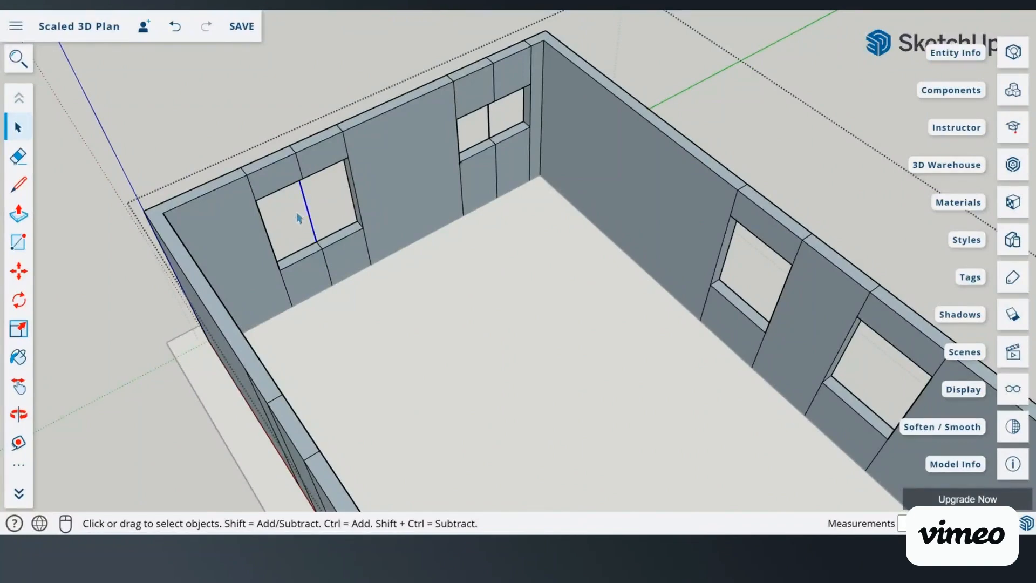
key(Delete)
scroll(304, 294, down, 3)
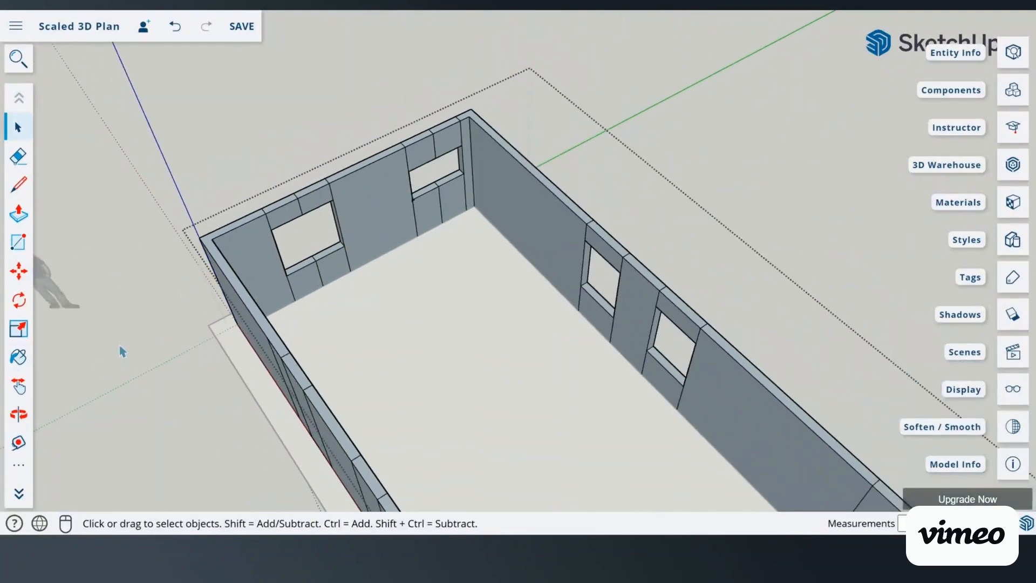
Step: Erase the leftover vertical lines above and below the end wall's larger window on the inner wall face
scroll(384, 112, up, 2)
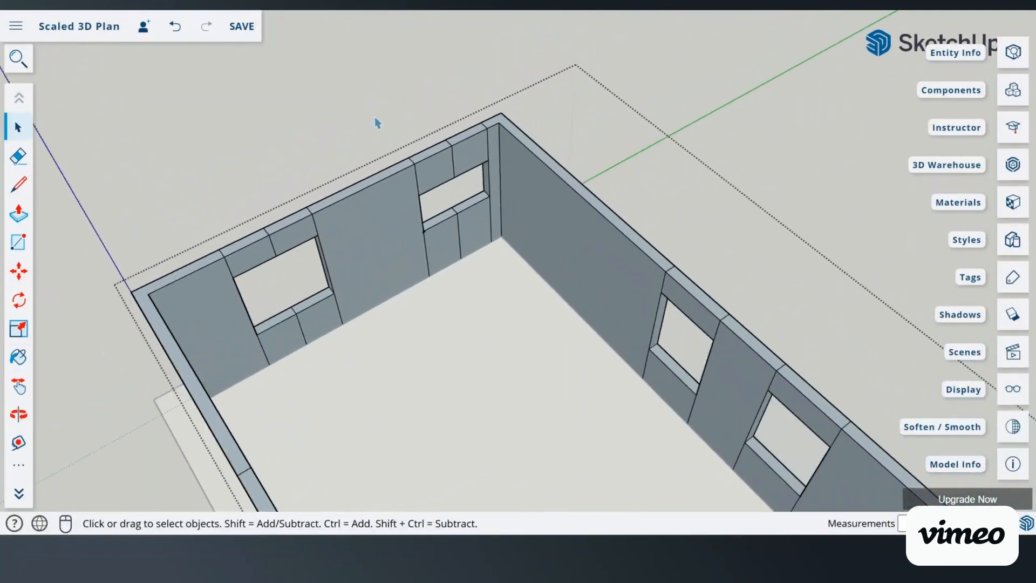
click(19, 156)
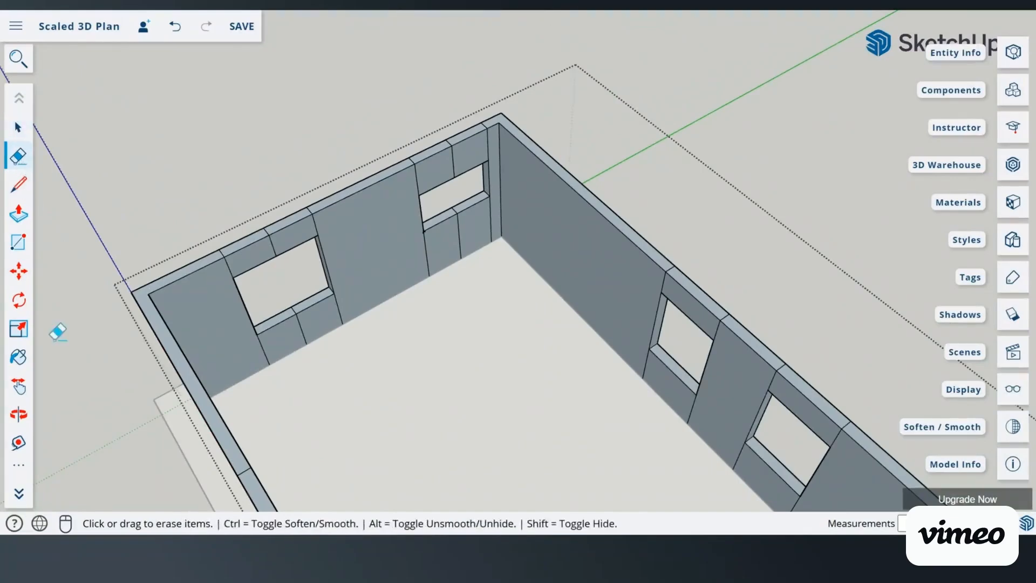
scroll(199, 286, up, 2)
scroll(293, 201, up, 2)
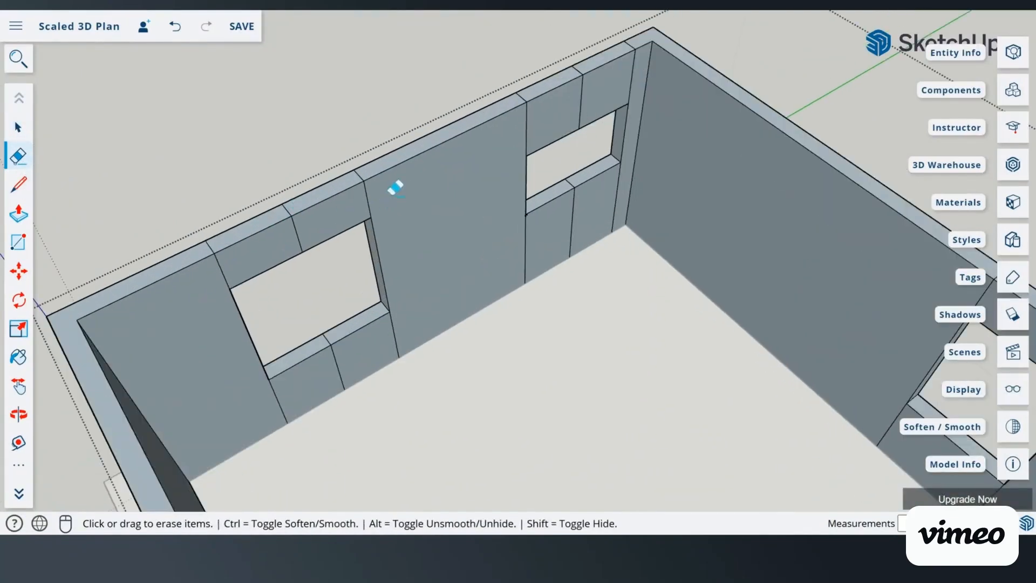
scroll(193, 300, up, 2)
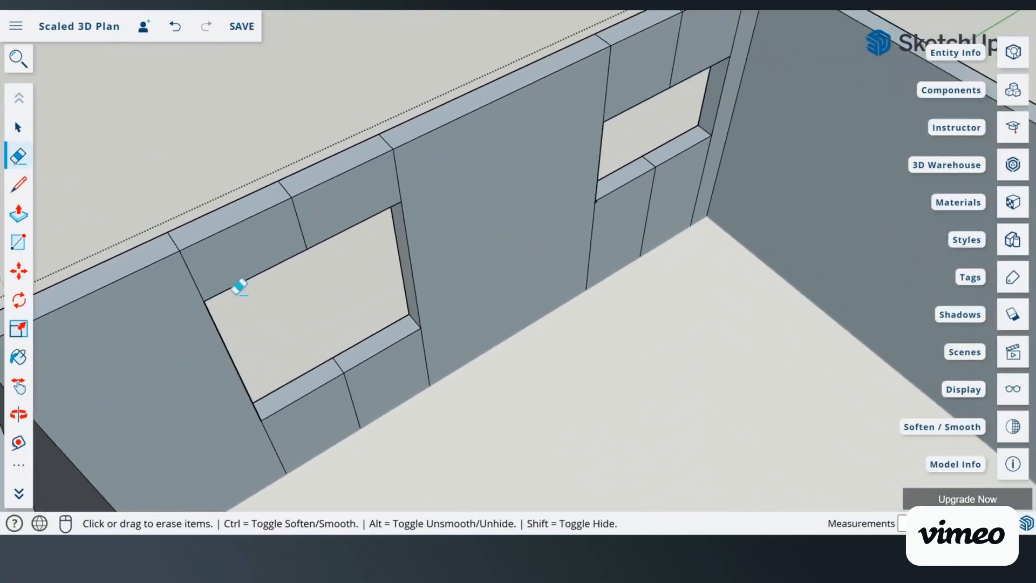
drag(414, 159, 258, 220)
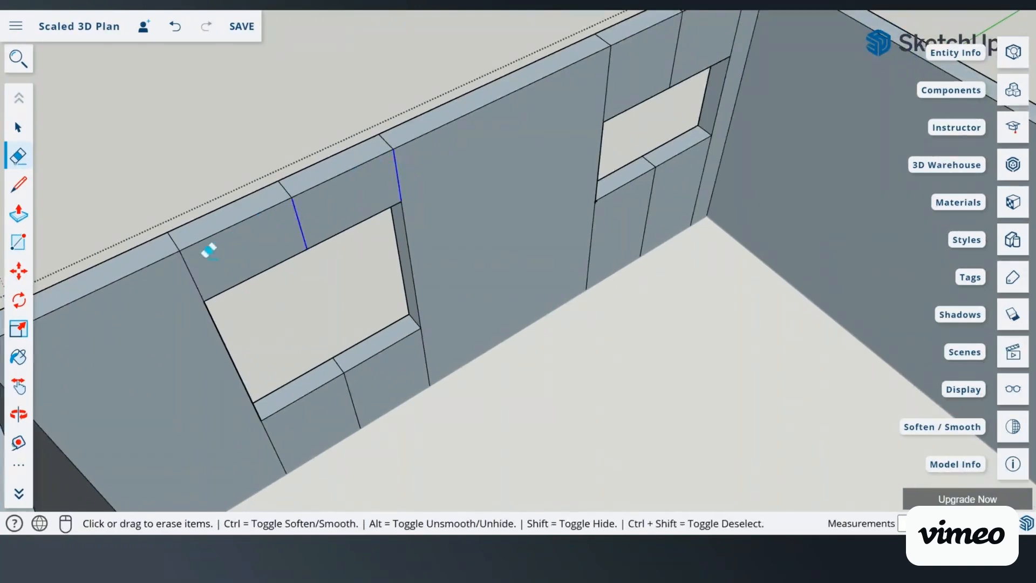
drag(209, 250, 185, 268)
mouse_move(440, 339)
mouse_down()
mouse_move(393, 351)
mouse_move(265, 436)
mouse_up()
Step: Erase the leftover vertical lines above and below the corner window on the end wall's inner face
mouse_move(712, 163)
mouse_down()
mouse_move(600, 241)
mouse_move(636, 104)
mouse_up()
scroll(647, 86, down, 2)
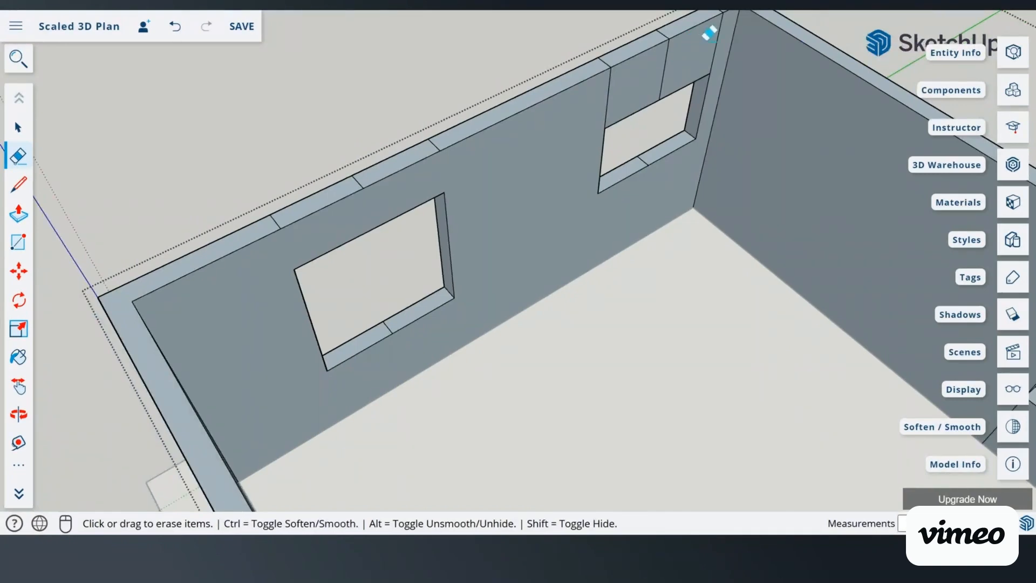
scroll(592, 97, down, 2)
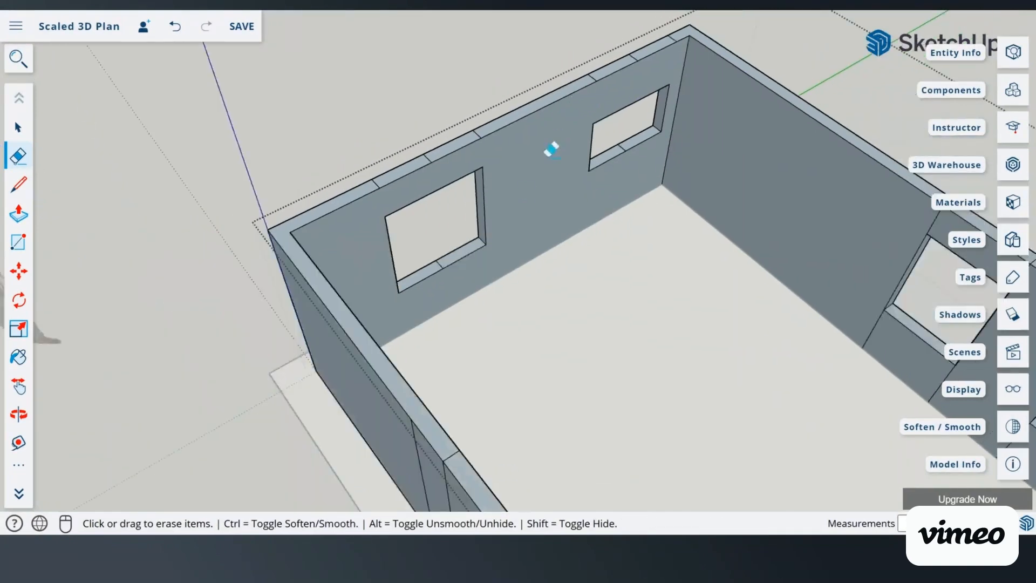
scroll(526, 243, down, 3)
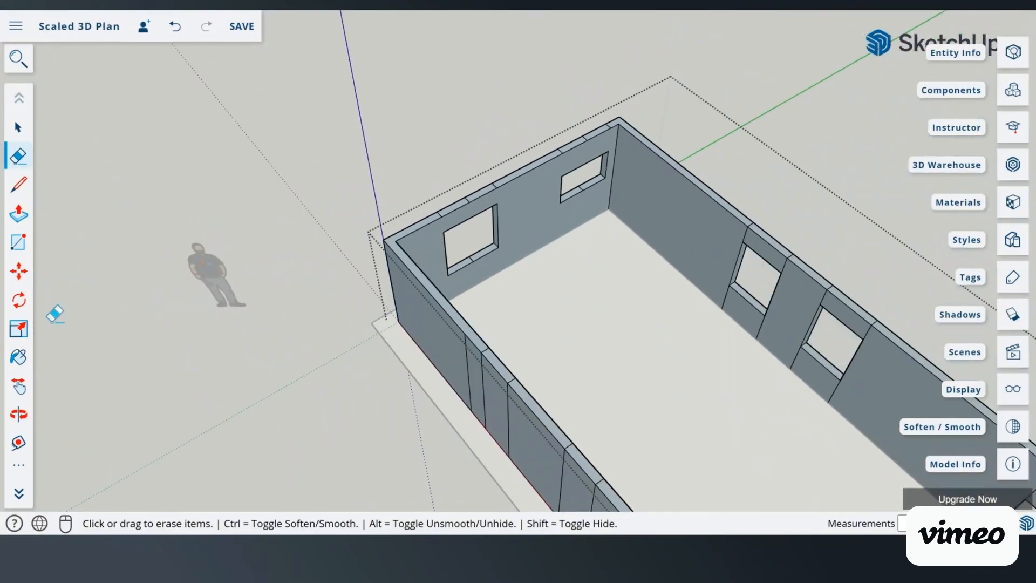
Step: Erase the leftover vertical lines above and below the long wall's first window from the corner on the inner face
scroll(788, 262, up, 4)
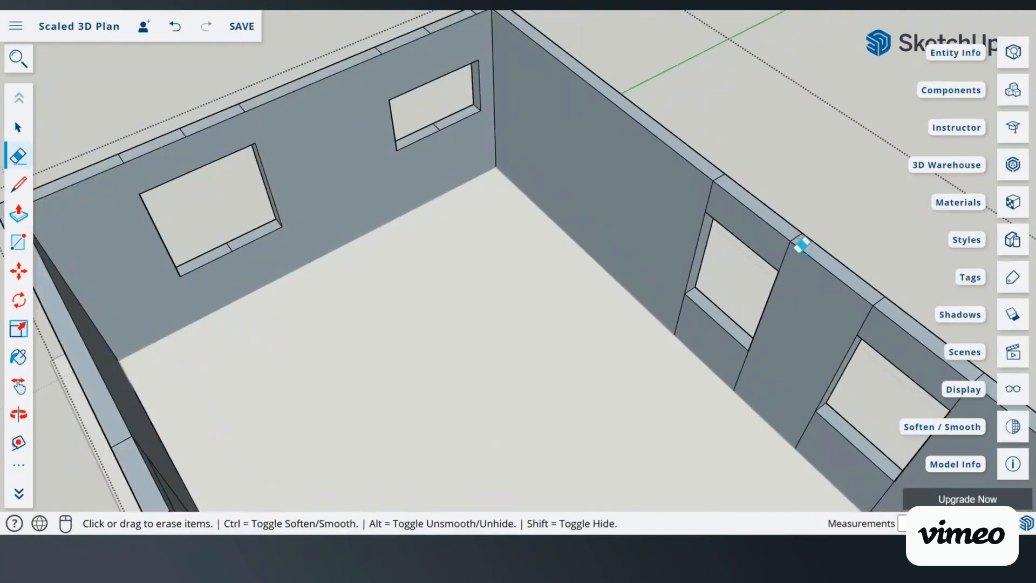
drag(783, 252, 697, 183)
mouse_move(768, 359)
mouse_down()
mouse_move(709, 335)
mouse_move(656, 286)
mouse_up()
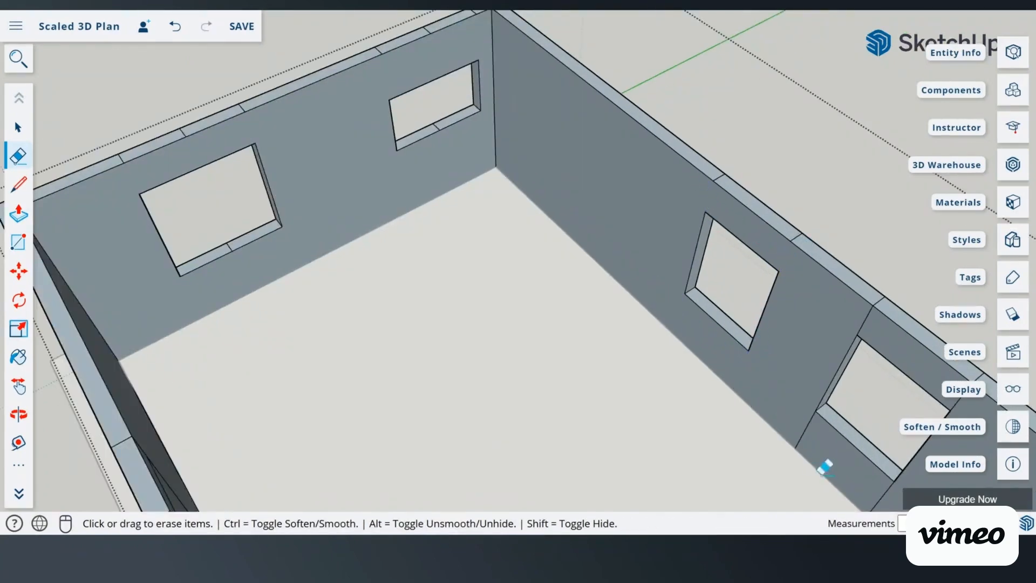
Step: Erase the leftover vertical lines beside the long wall's second window, undoing the stroke that also removes wall faces
scroll(831, 454, down, 5)
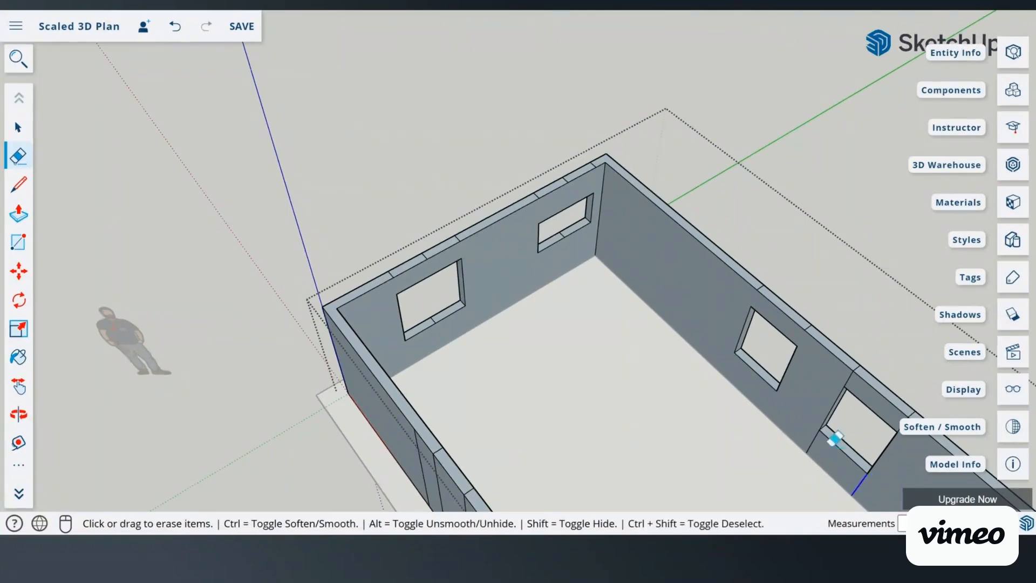
scroll(893, 416, up, 5)
drag(855, 365, 808, 299)
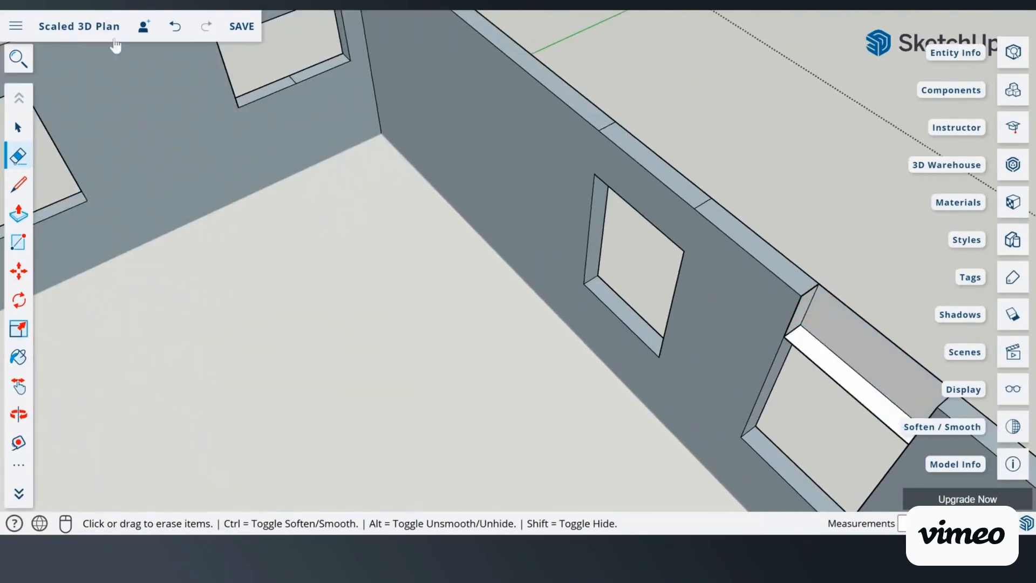
click(177, 26)
drag(803, 334, 764, 298)
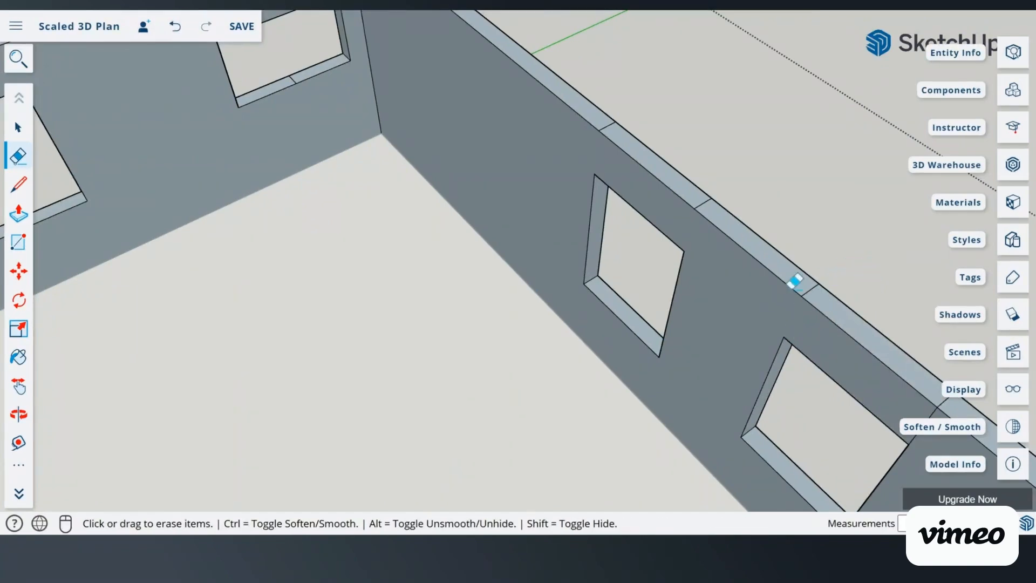
Step: Erase the leftover cross lines on the long wall's top face above the two neighbouring windows
scroll(804, 286, up, 2)
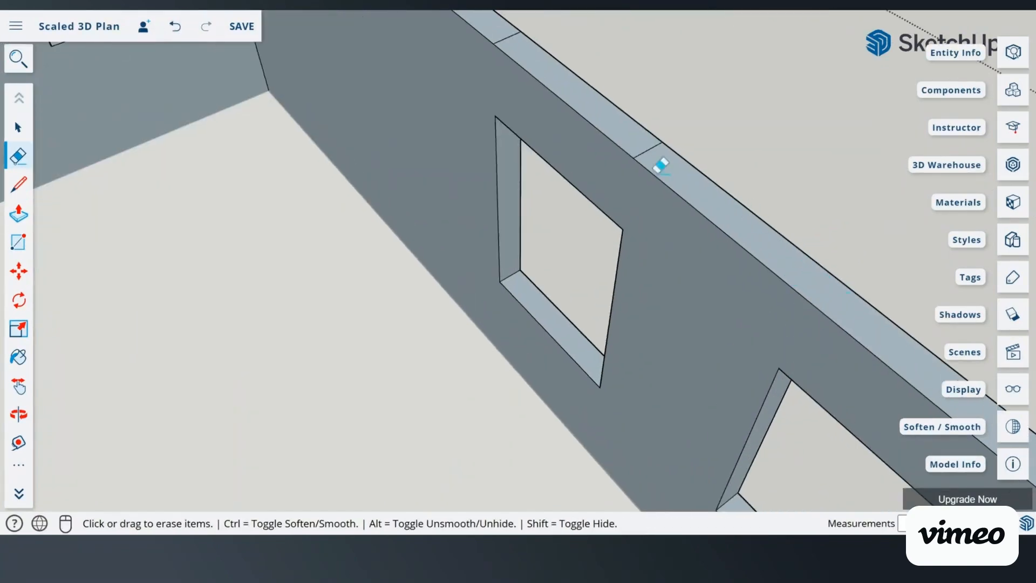
drag(654, 154, 646, 142)
scroll(613, 162, down, 3)
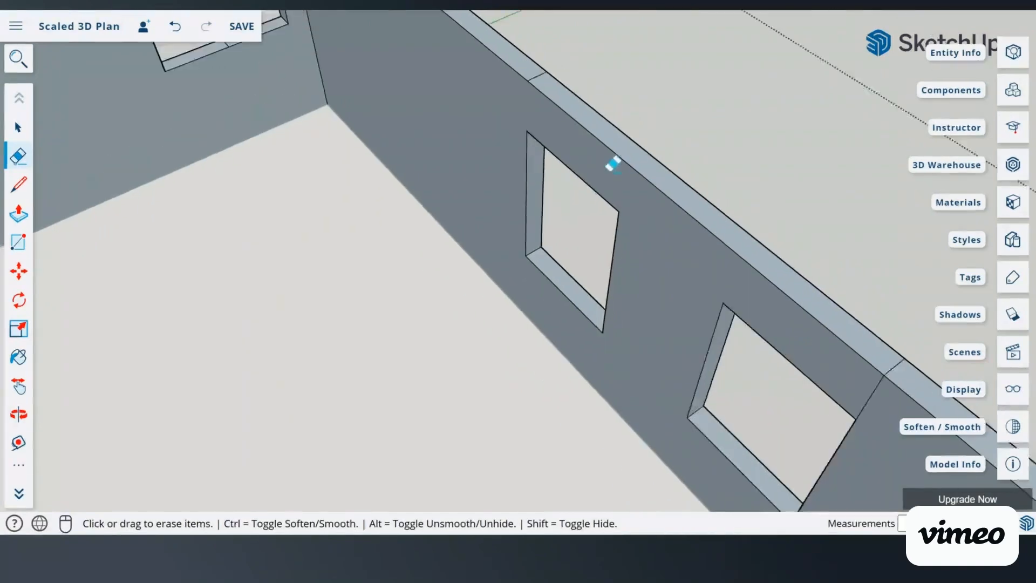
scroll(530, 100, up, 3)
drag(560, 118, 542, 112)
scroll(534, 104, down, 3)
scroll(495, 173, down, 5)
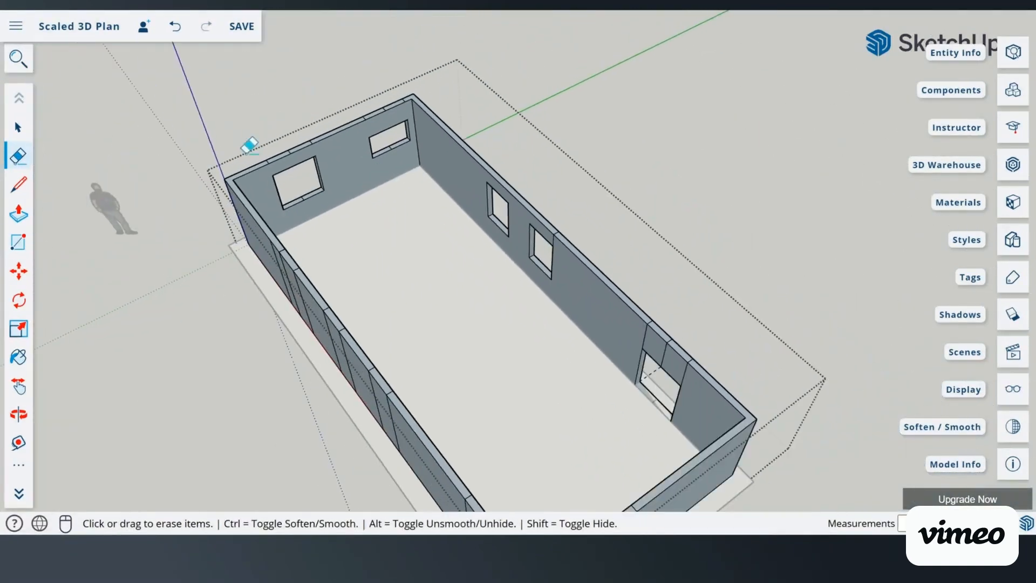
Step: Try to erase the cross line nearest the corner on the end wall's top face, undoing each attempt
scroll(259, 135, up, 6)
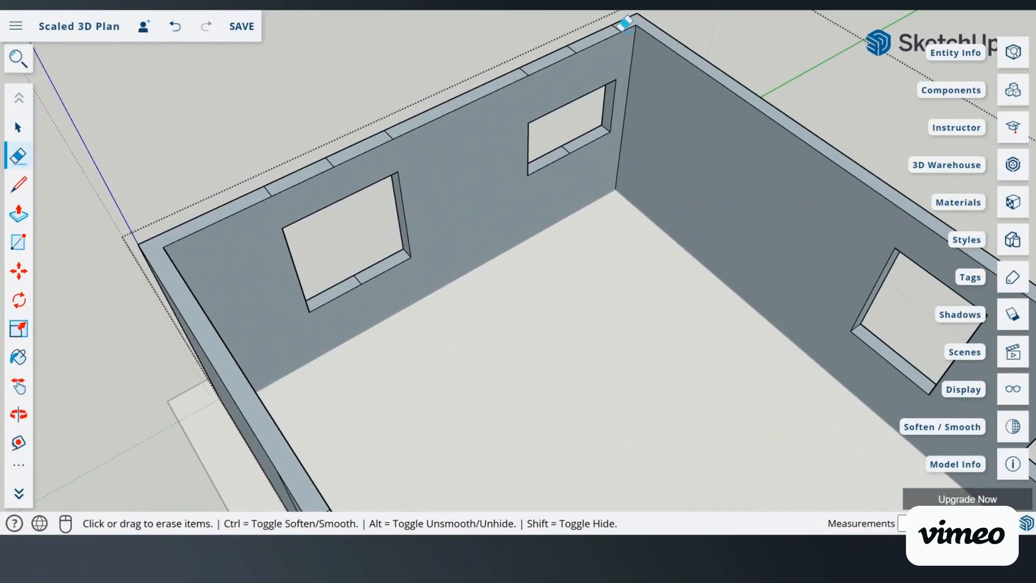
scroll(613, 24, up, 2)
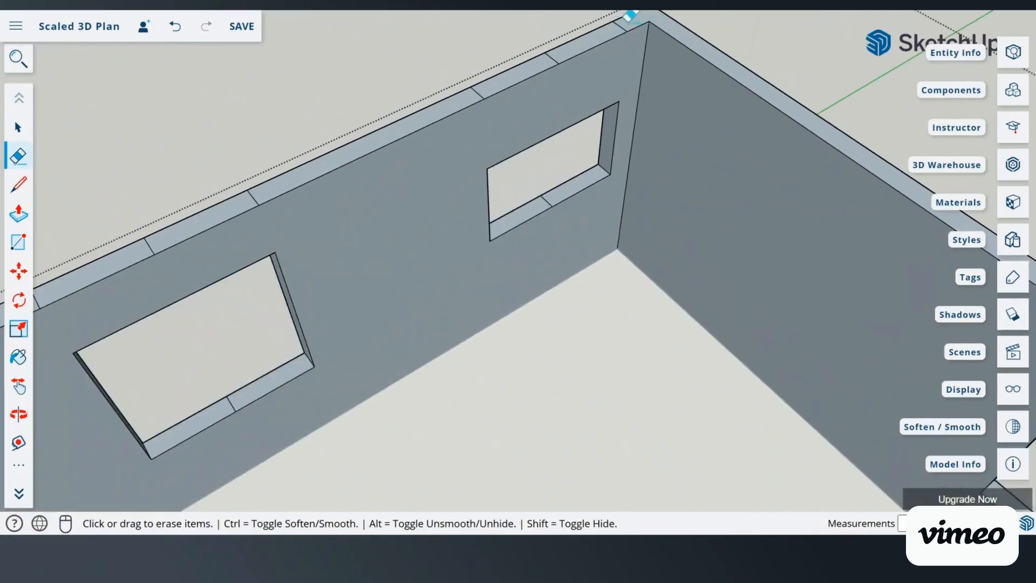
drag(611, 24, 535, 50)
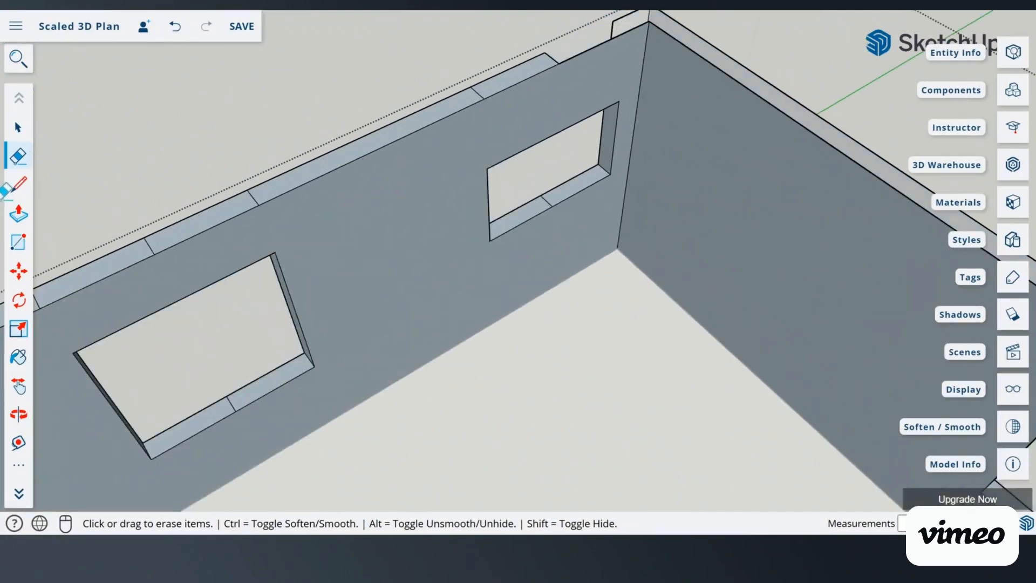
click(175, 26)
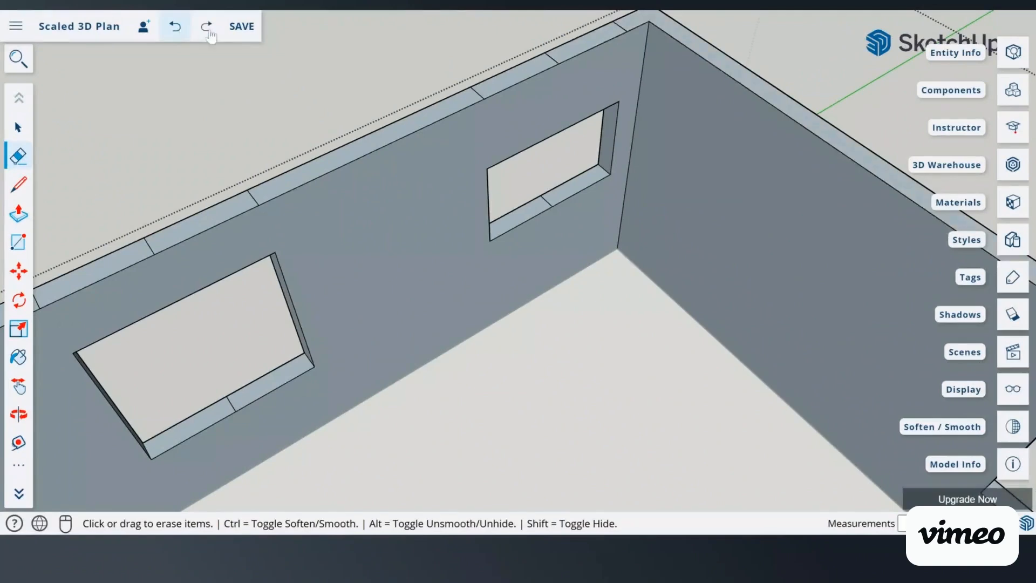
drag(629, 18, 594, 23)
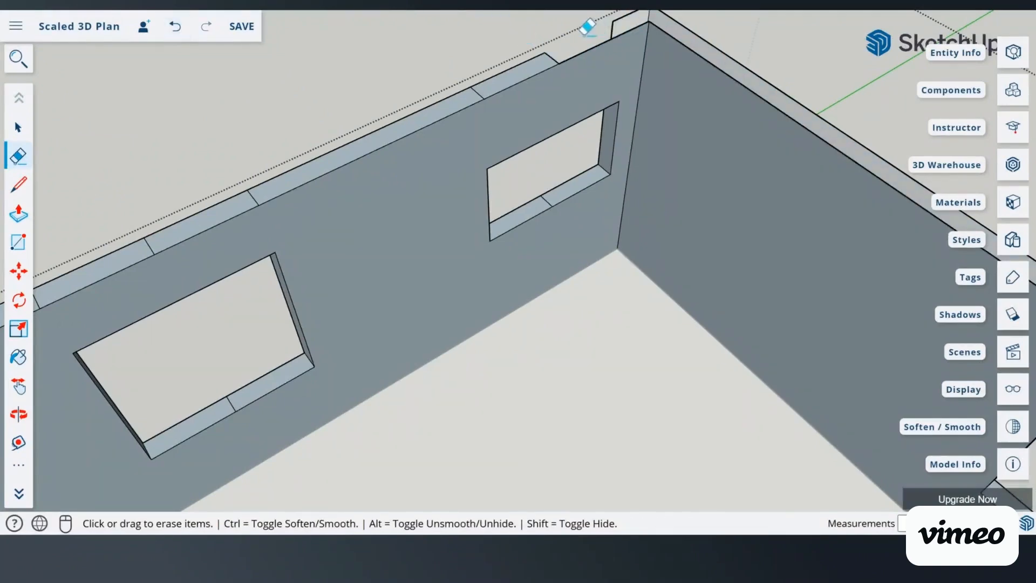
click(178, 31)
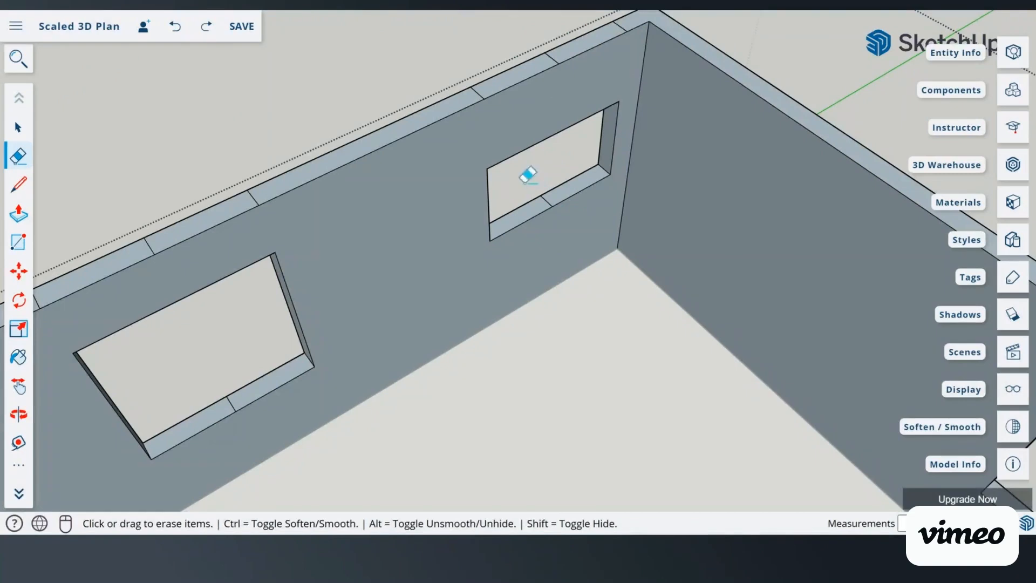
Step: Erase the leftover cross lines on the end wall's top face above its two windows
click(483, 87)
drag(154, 241, 177, 232)
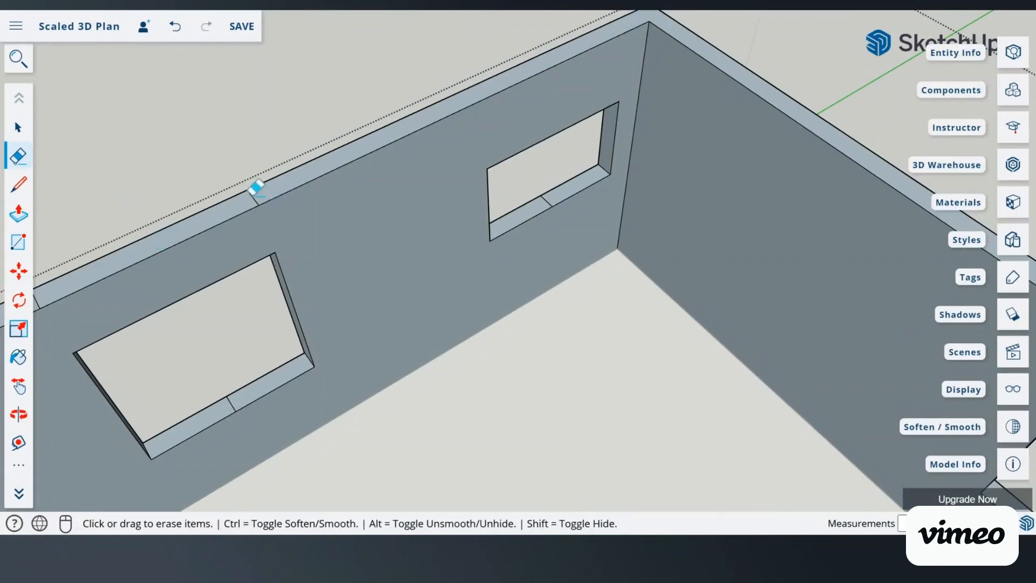
scroll(251, 189, down, 3)
scroll(62, 280, up, 4)
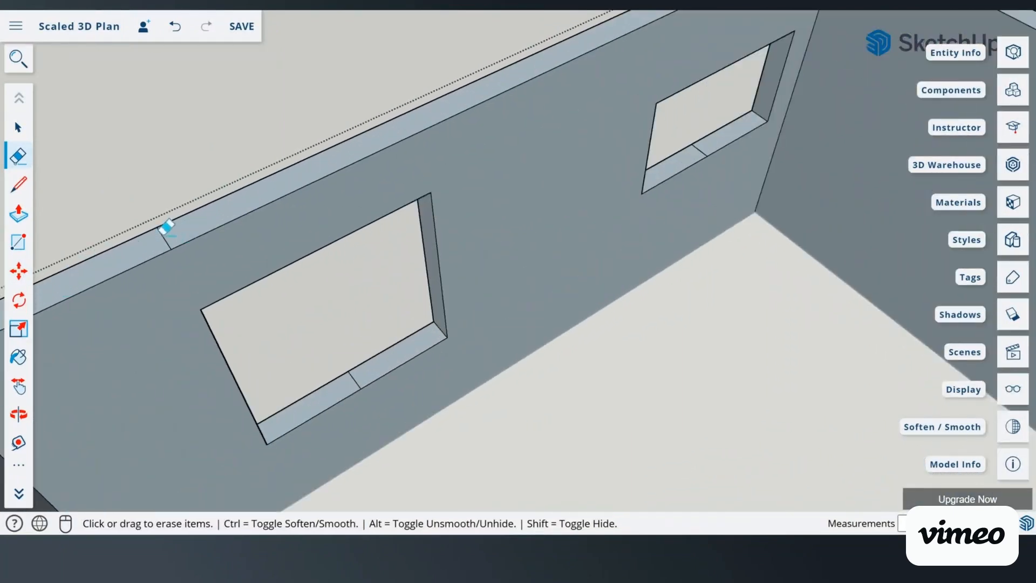
scroll(266, 224, down, 3)
scroll(299, 258, up, 2)
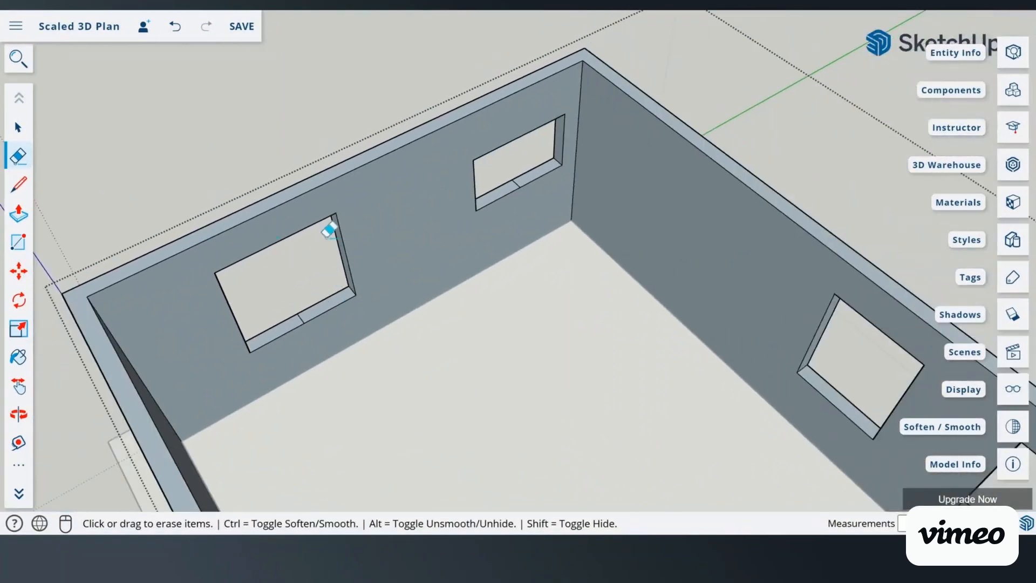
Step: Erase the remaining cross line on the long wall's top face beside the second window
scroll(329, 231, down, 2)
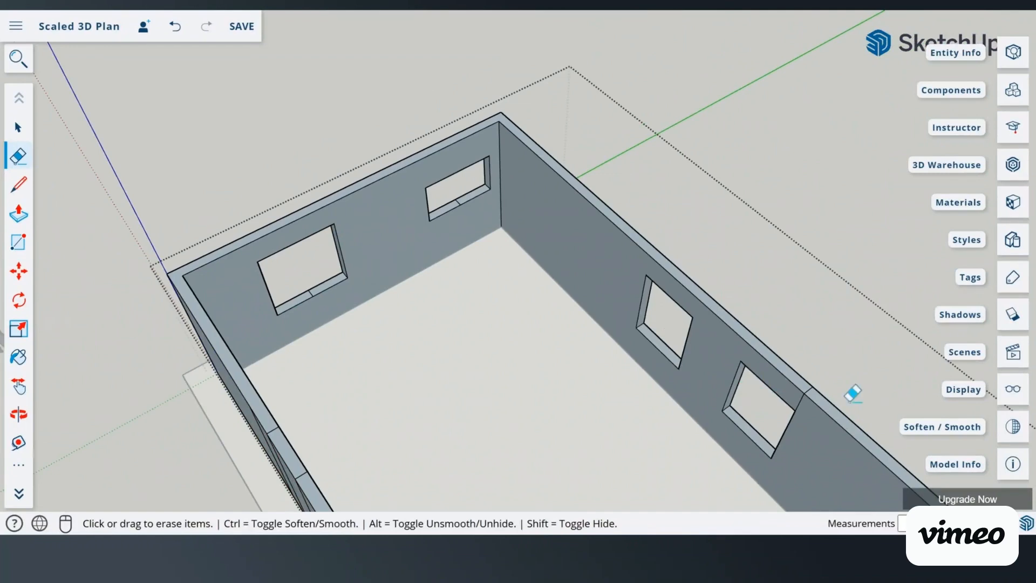
scroll(847, 396, up, 5)
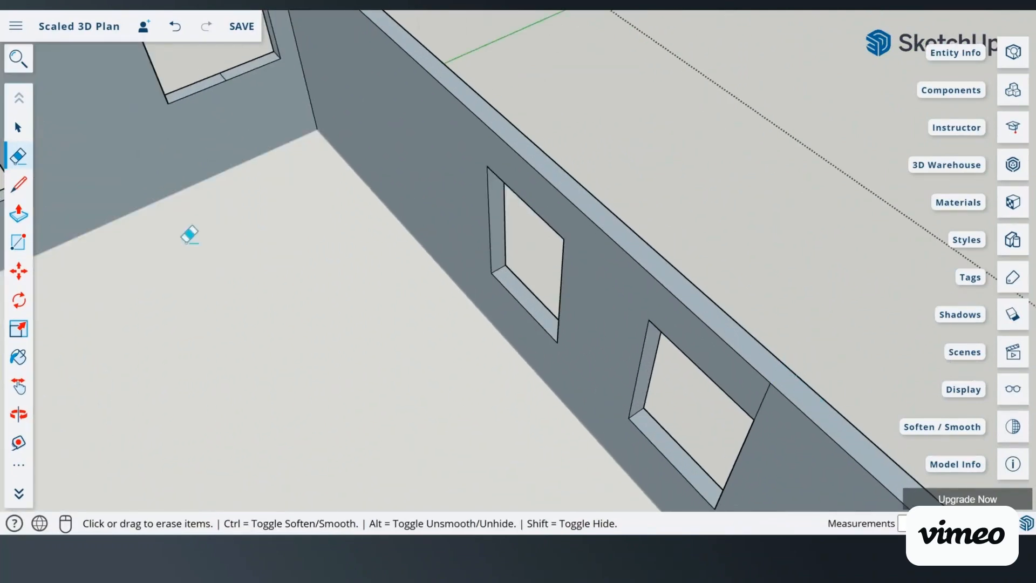
scroll(313, 269, down, 5)
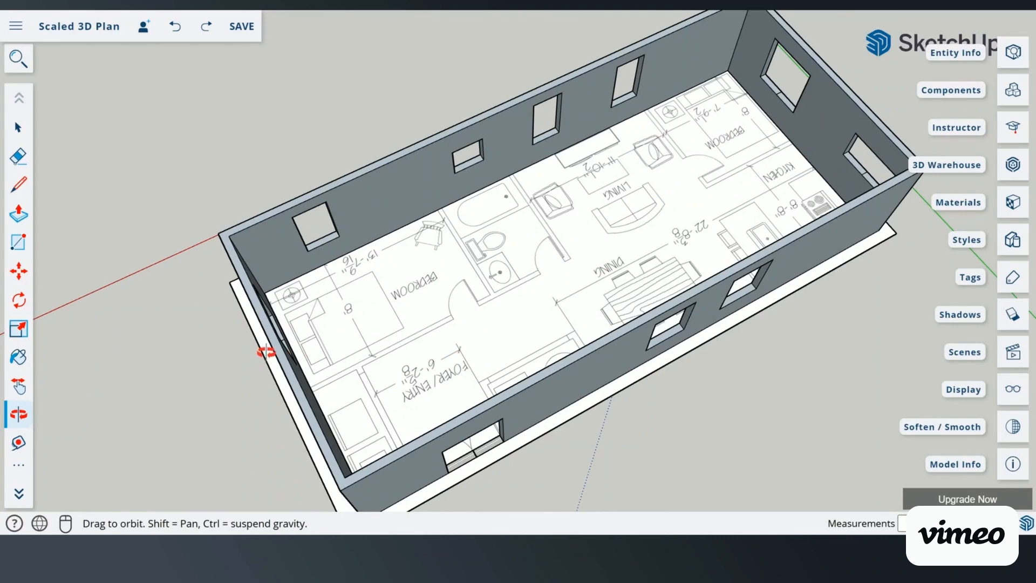
Step: Draw a line across the floor parallel to the red axis, following the bedroom partition edge from one end wall to the other
scroll(266, 352, up, 2)
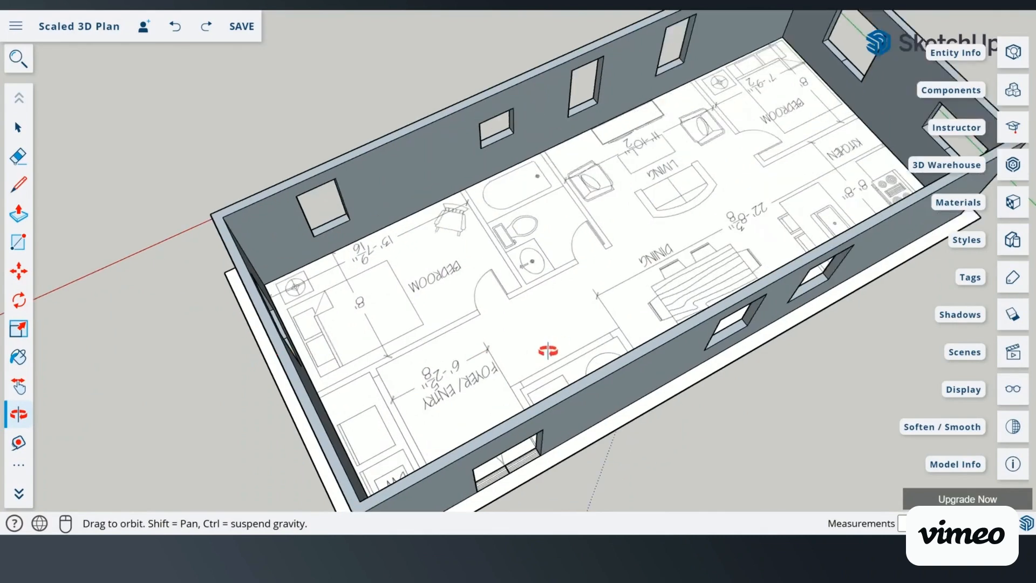
scroll(548, 351, down, 2)
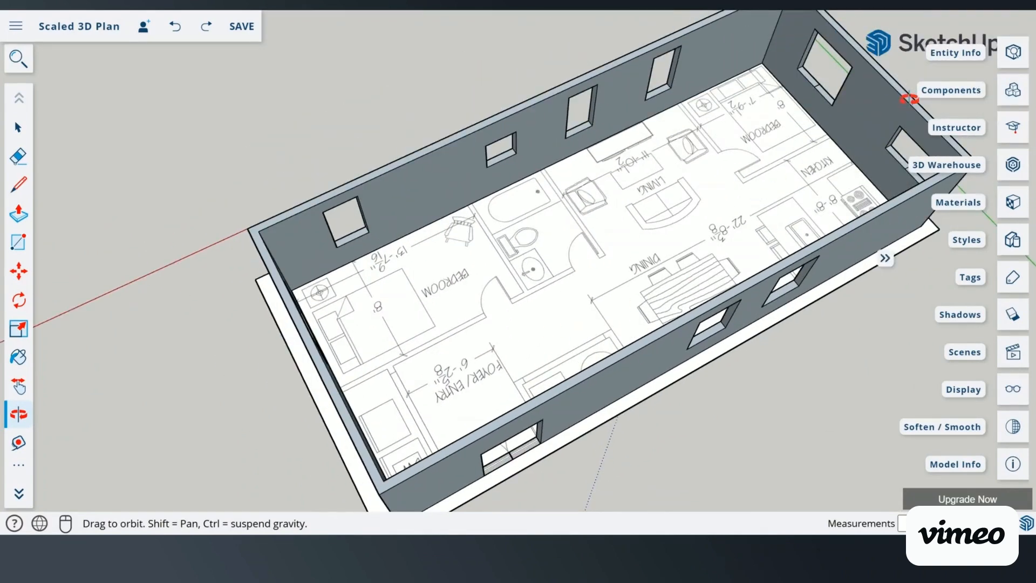
scroll(910, 99, up, 1)
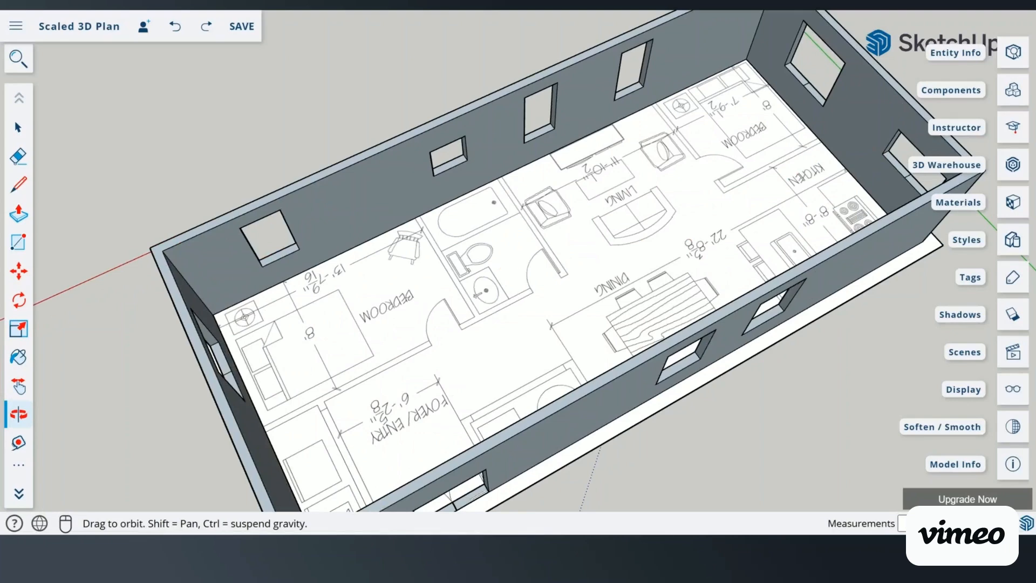
click(13, 193)
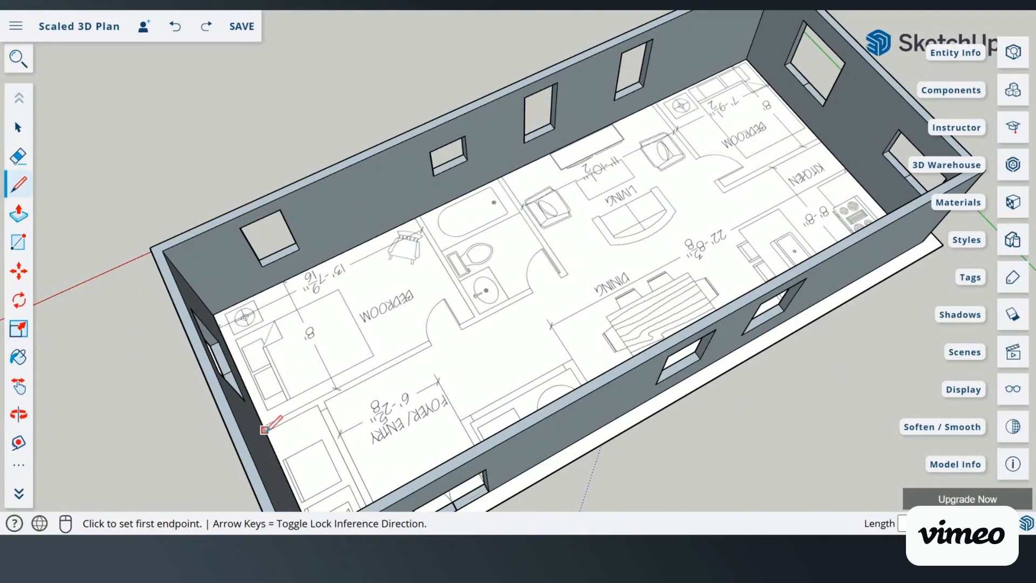
scroll(274, 422, up, 2)
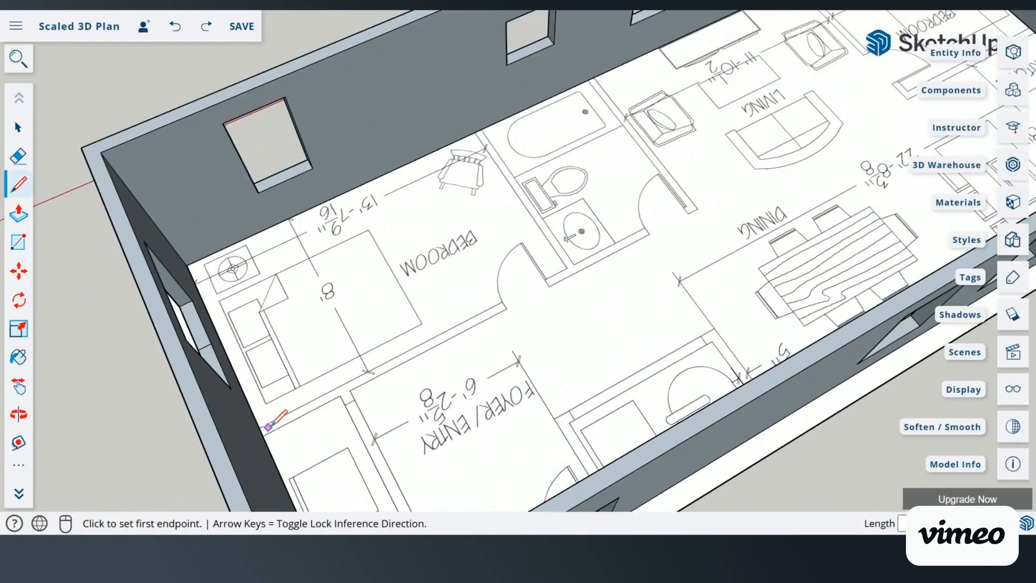
scroll(268, 426, up, 3)
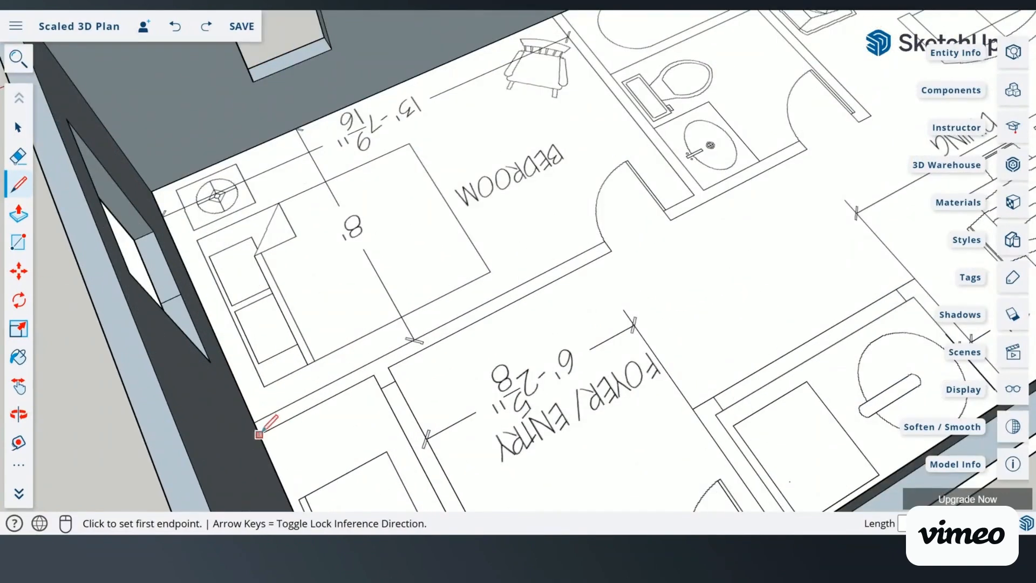
click(259, 433)
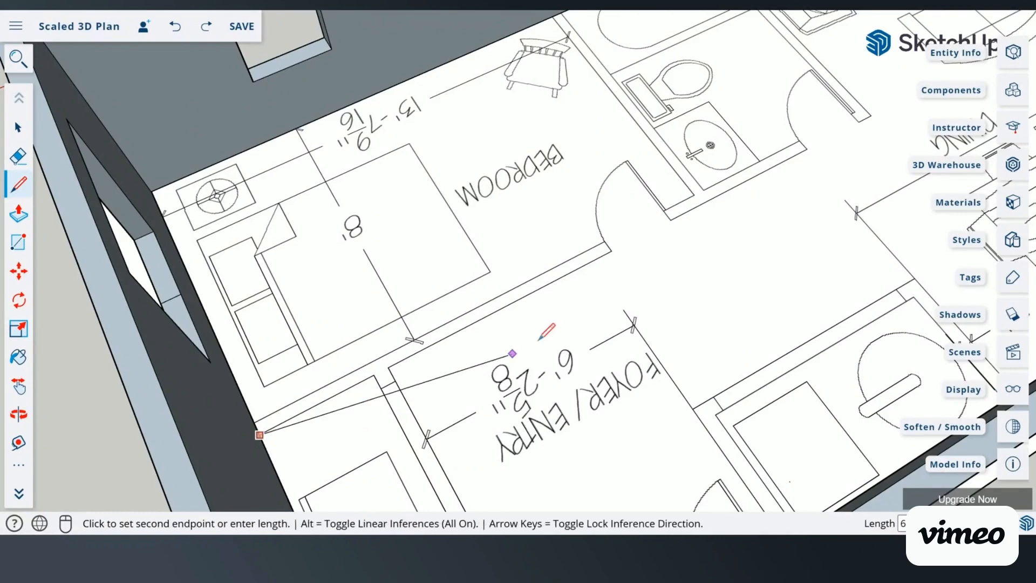
scroll(552, 321, down, 2)
scroll(552, 321, down, 4)
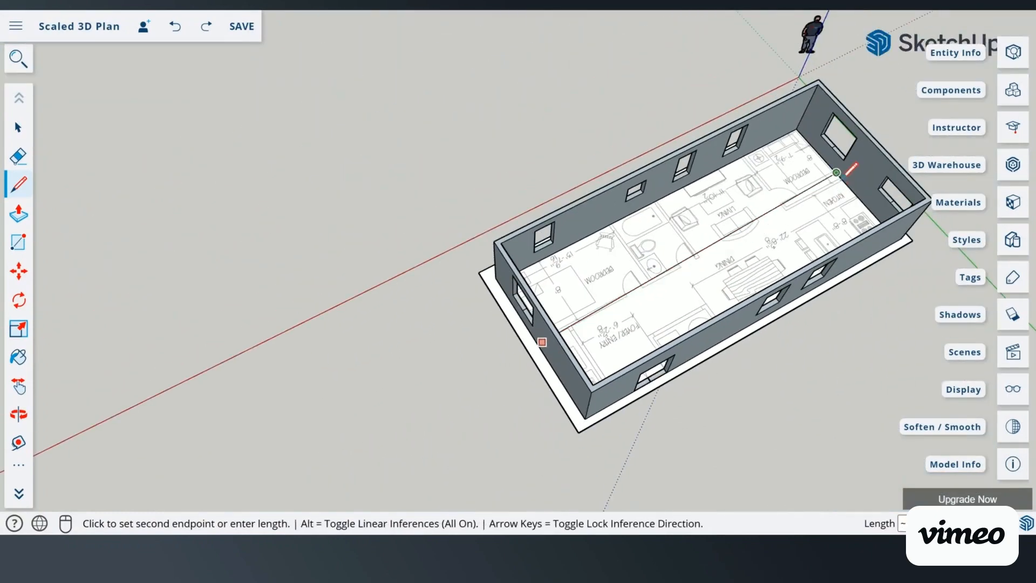
scroll(853, 189, up, 3)
scroll(859, 186, up, 3)
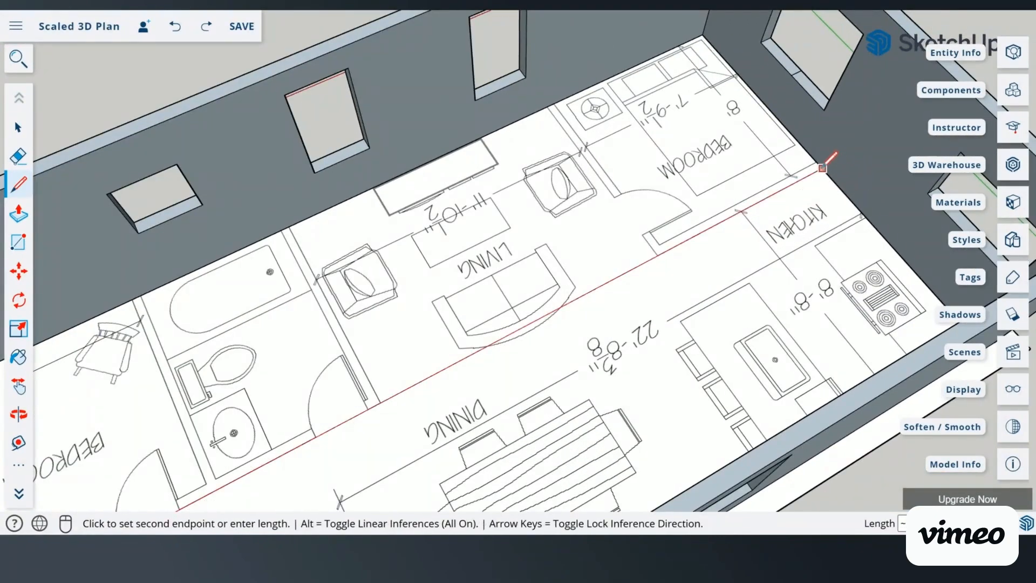
click(822, 167)
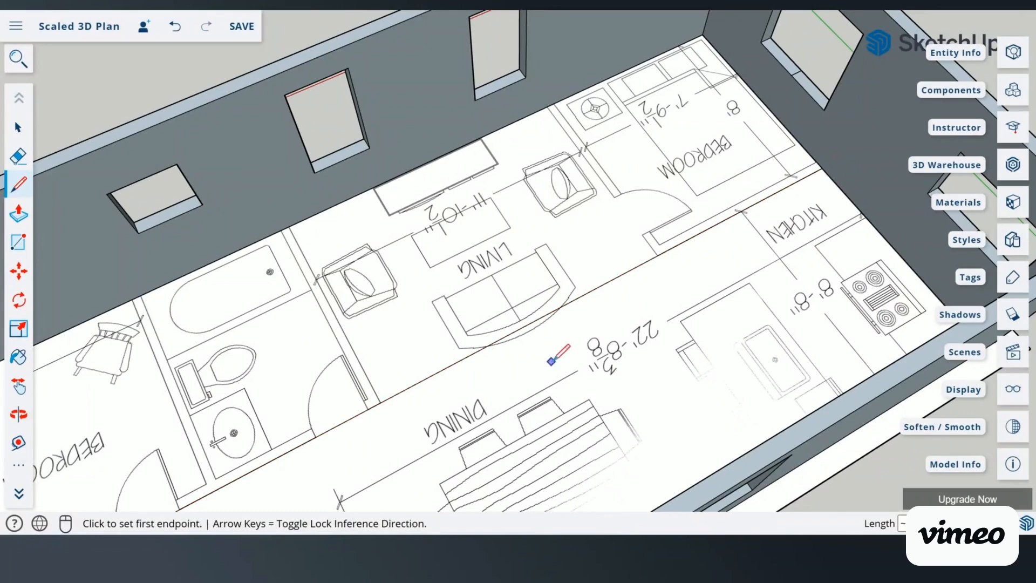
Step: Select the floor faces on either side of the new line in turn to check whether the floor is split
click(18, 128)
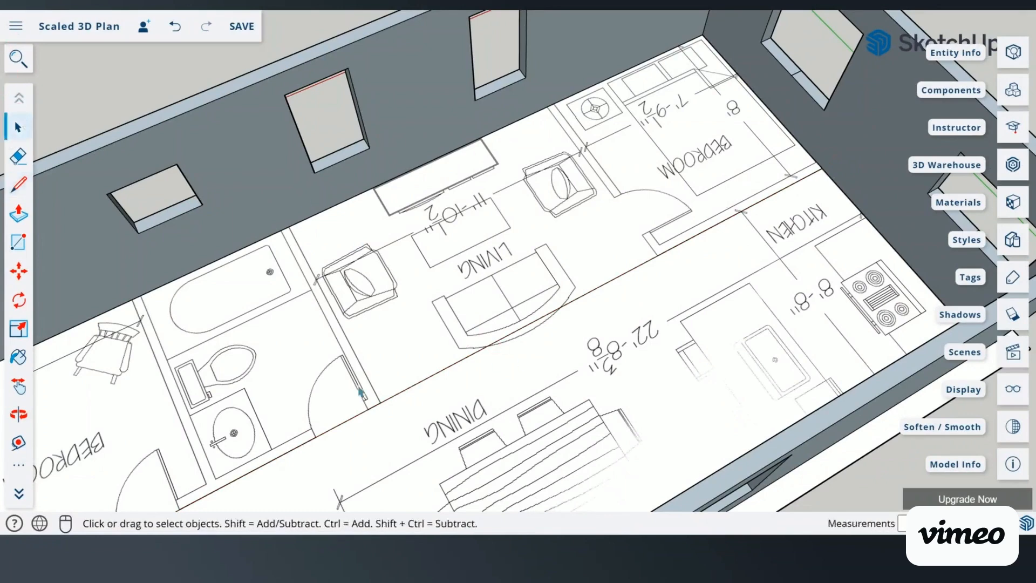
scroll(424, 329, down, 3)
click(494, 309)
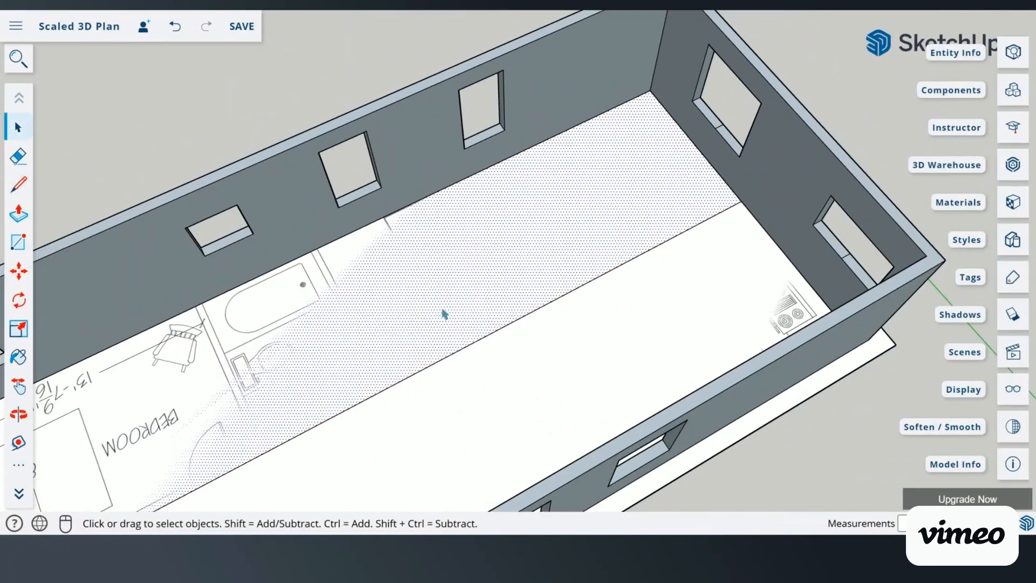
click(543, 404)
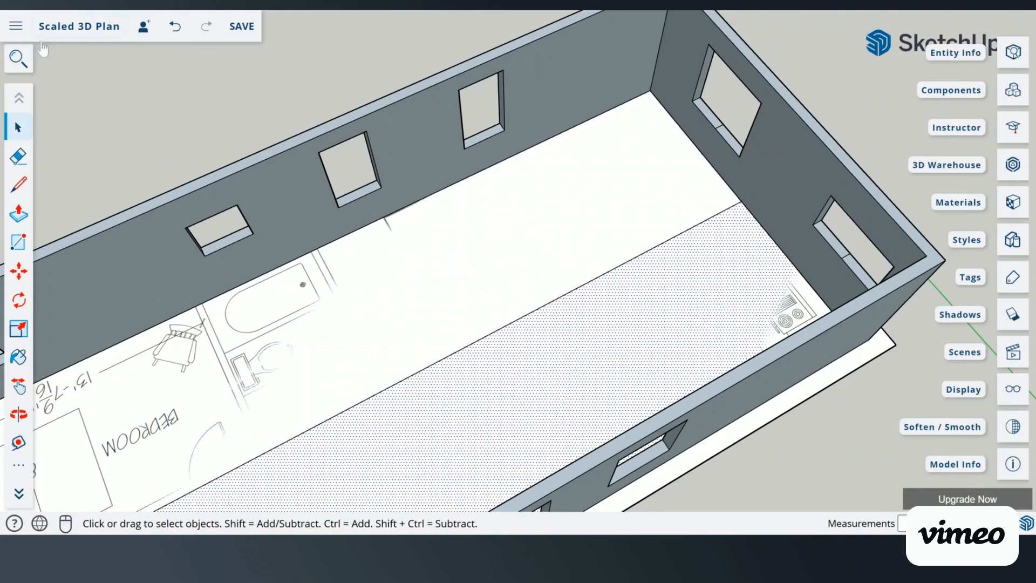
scroll(139, 128, down, 2)
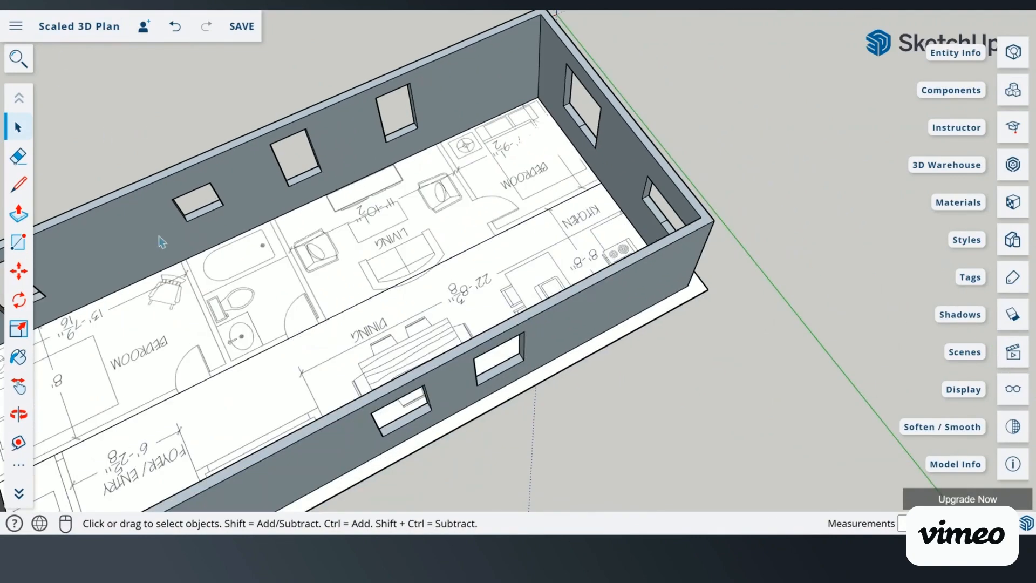
click(18, 387)
drag(141, 391, 463, 309)
right_click(463, 308)
click(488, 314)
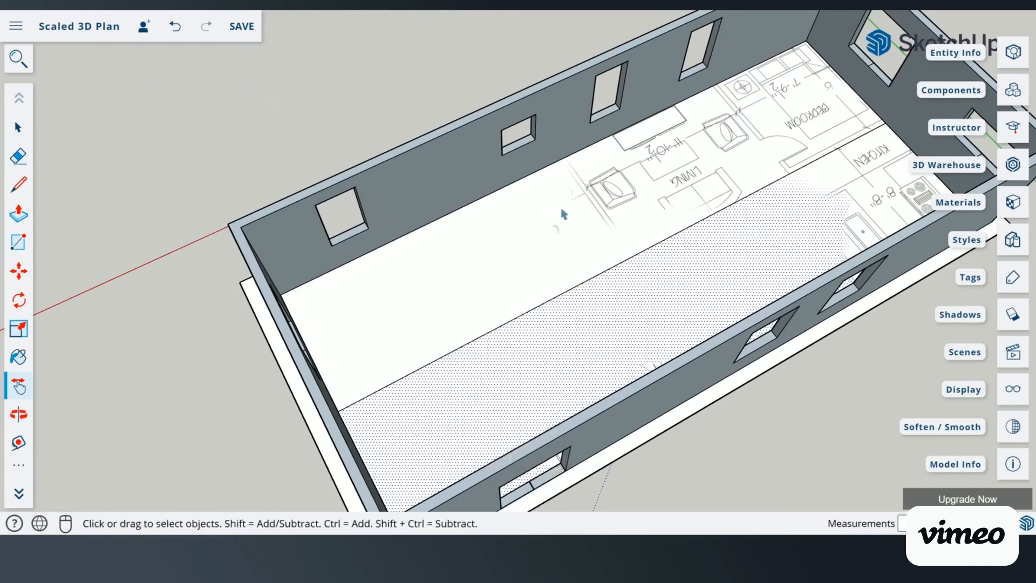
Step: Make the bedroom-and-living side of the split floor face into its own group
scroll(594, 188, down, 5)
scroll(621, 178, up, 5)
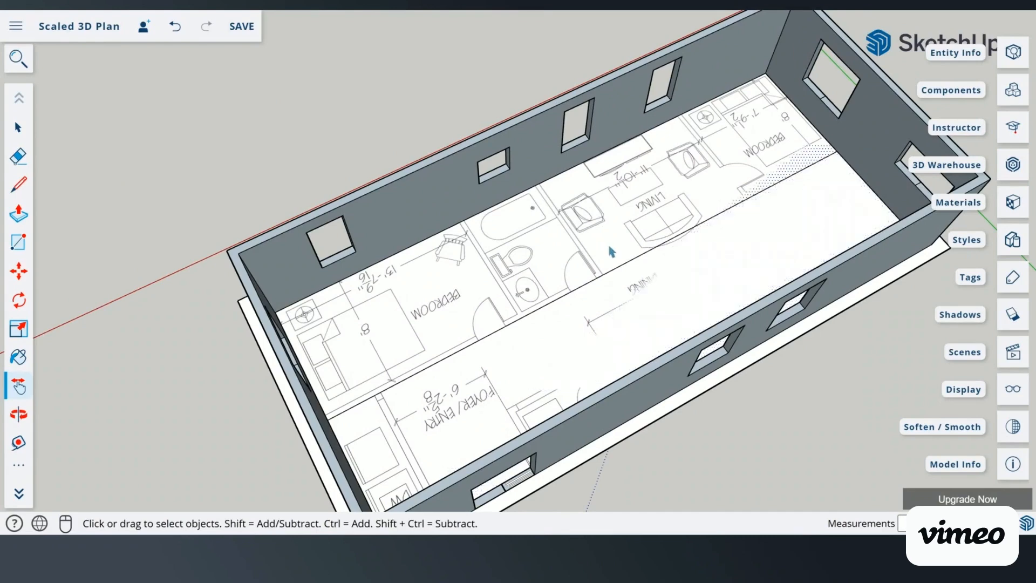
scroll(815, 175, up, 3)
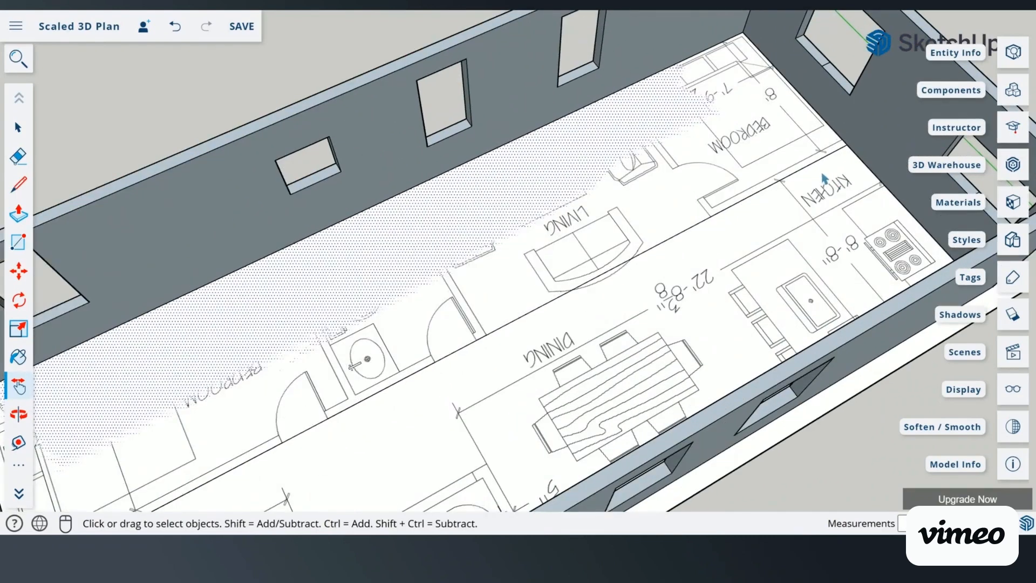
right_click(442, 237)
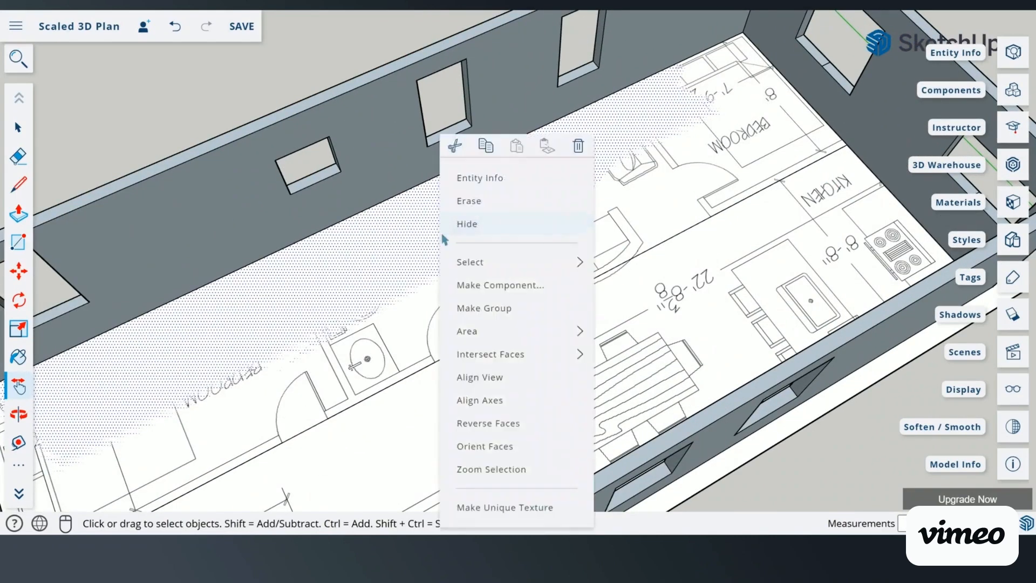
click(507, 308)
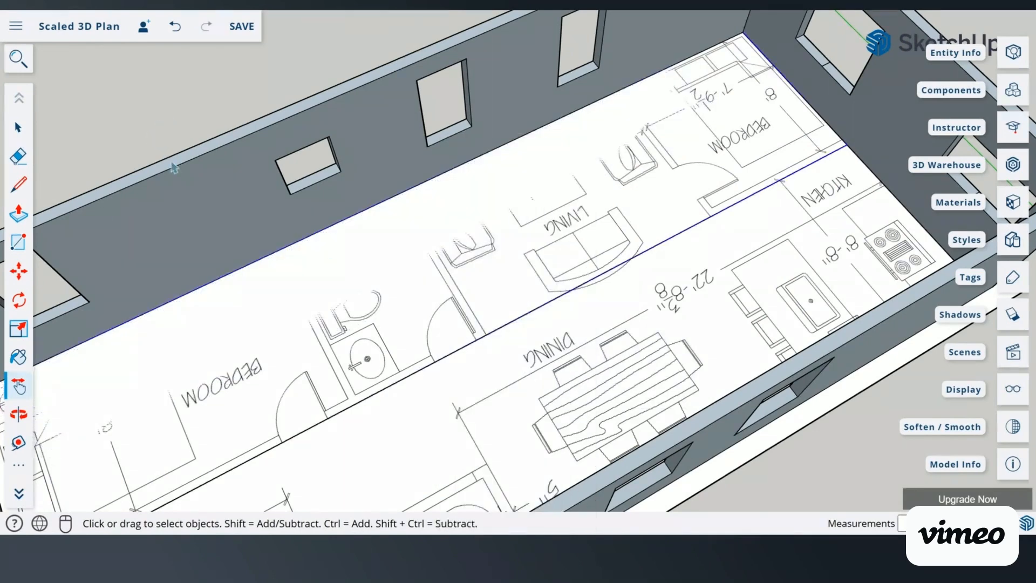
click(20, 187)
scroll(632, 208, down, 5)
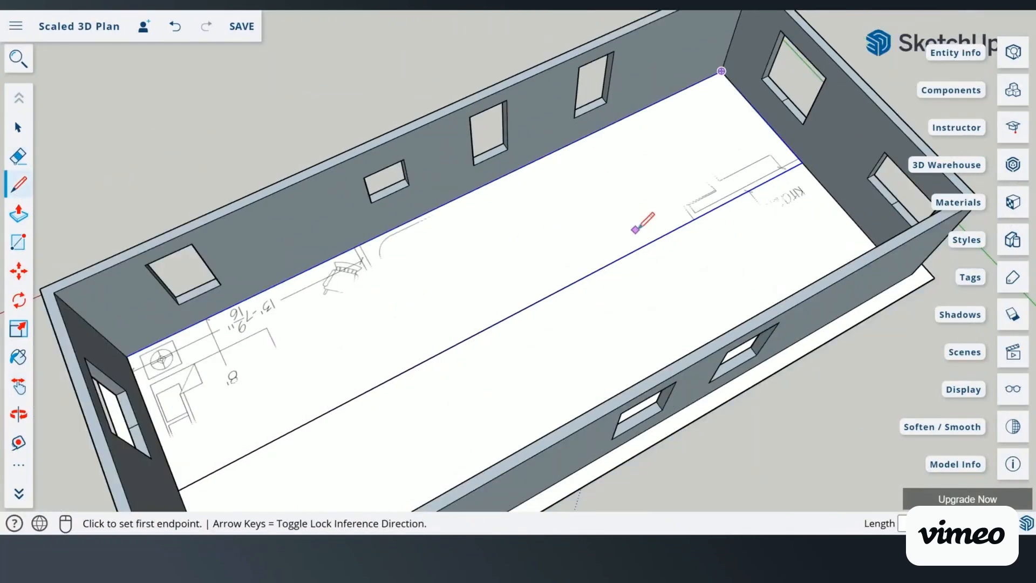
scroll(246, 371, down, 3)
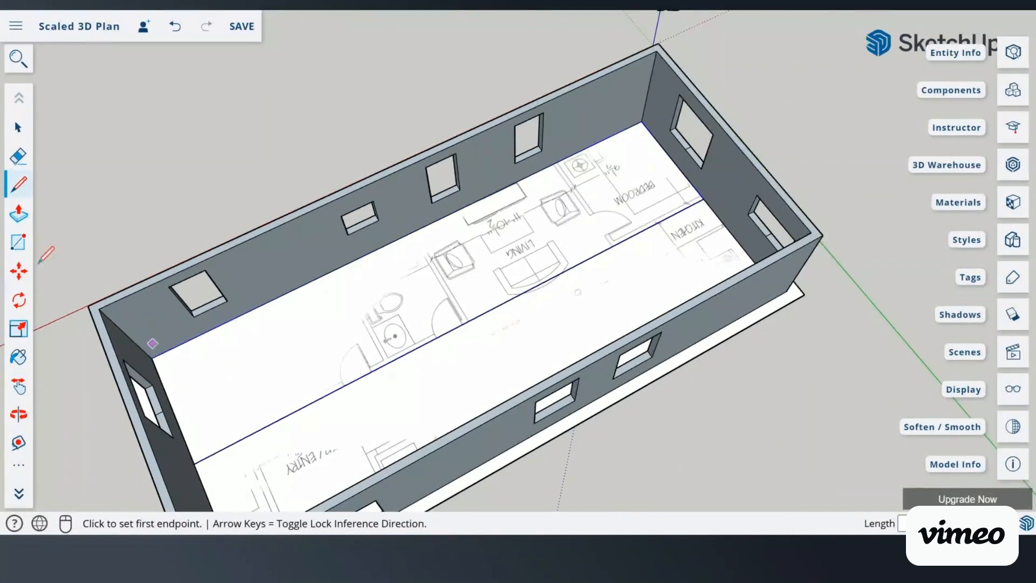
scroll(350, 340, up, 5)
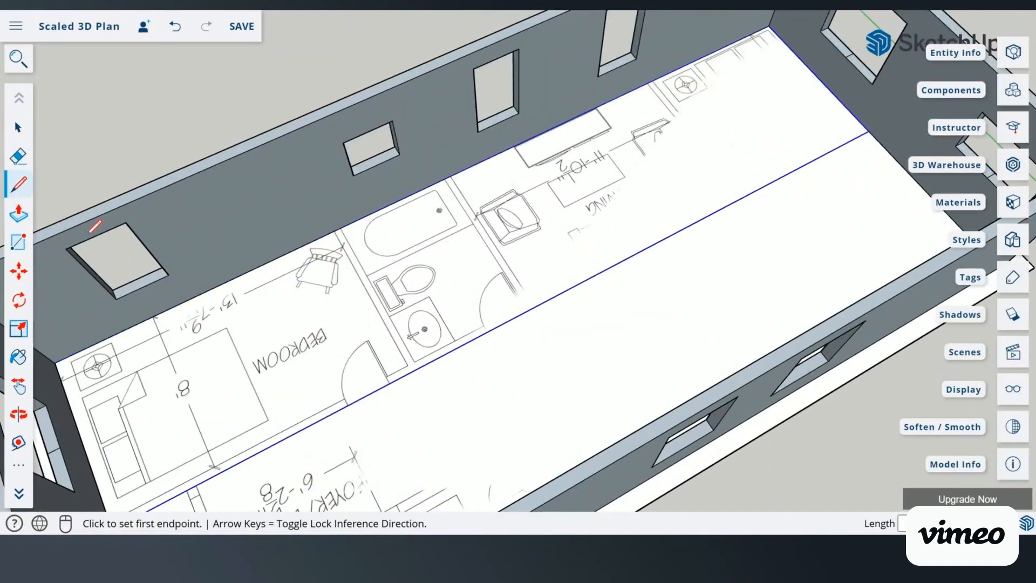
click(19, 215)
click(17, 241)
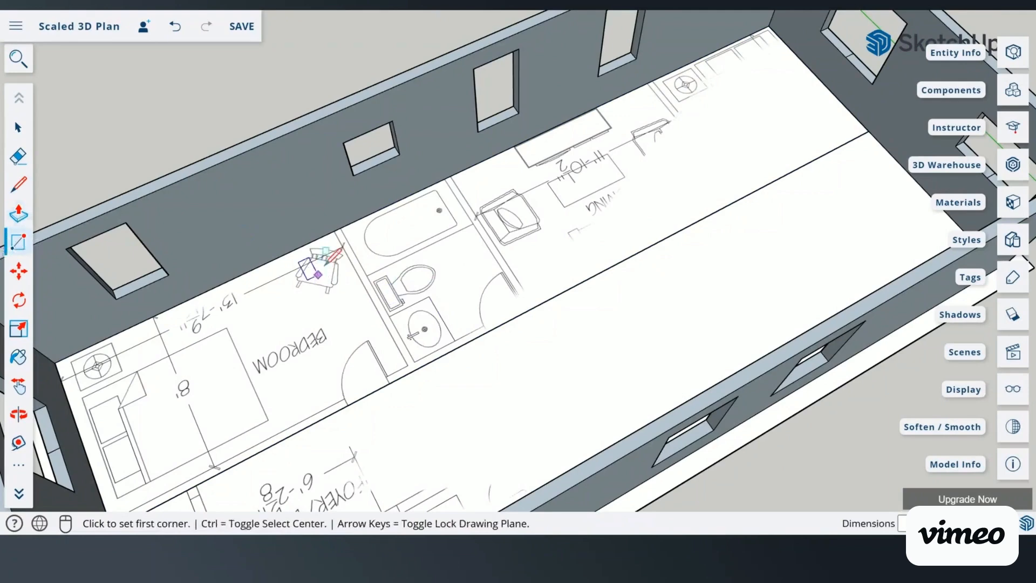
scroll(335, 245, up, 3)
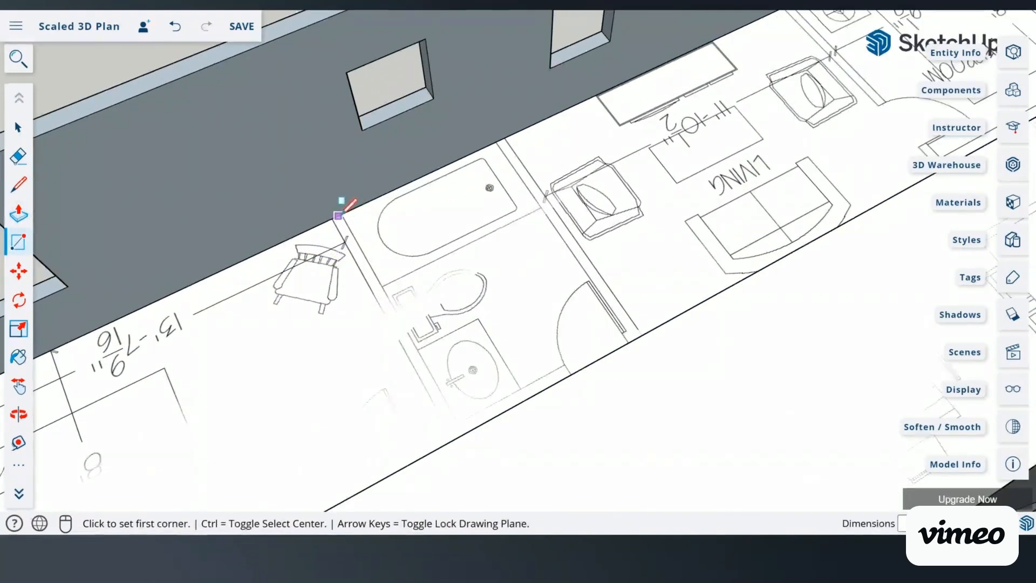
scroll(378, 272, down, 5)
Step: Select the grouped floor half and trace the partition between the larger bedroom and the bathroom with a rectangle starting at the long exterior wall
click(17, 128)
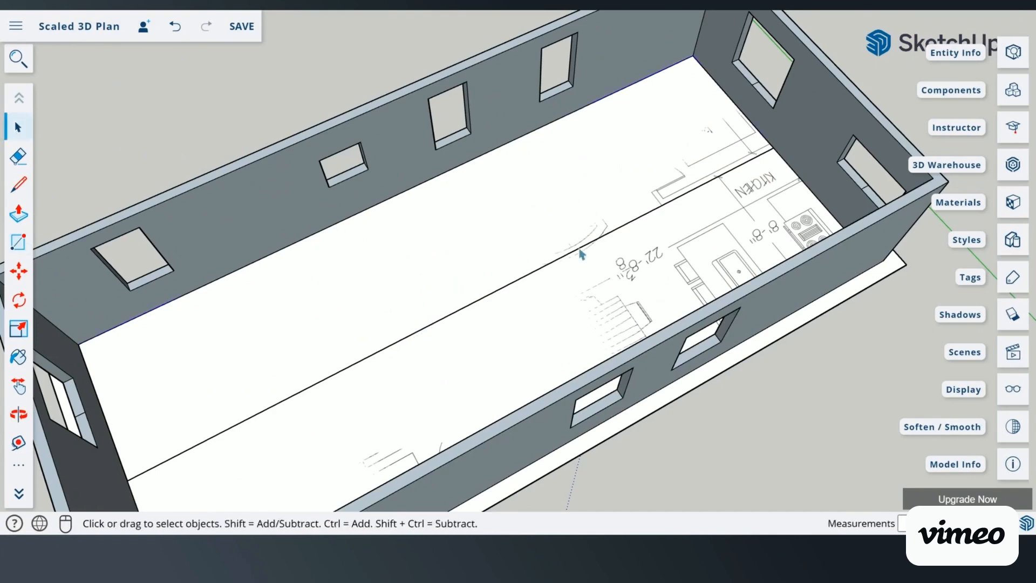
scroll(556, 273, down, 5)
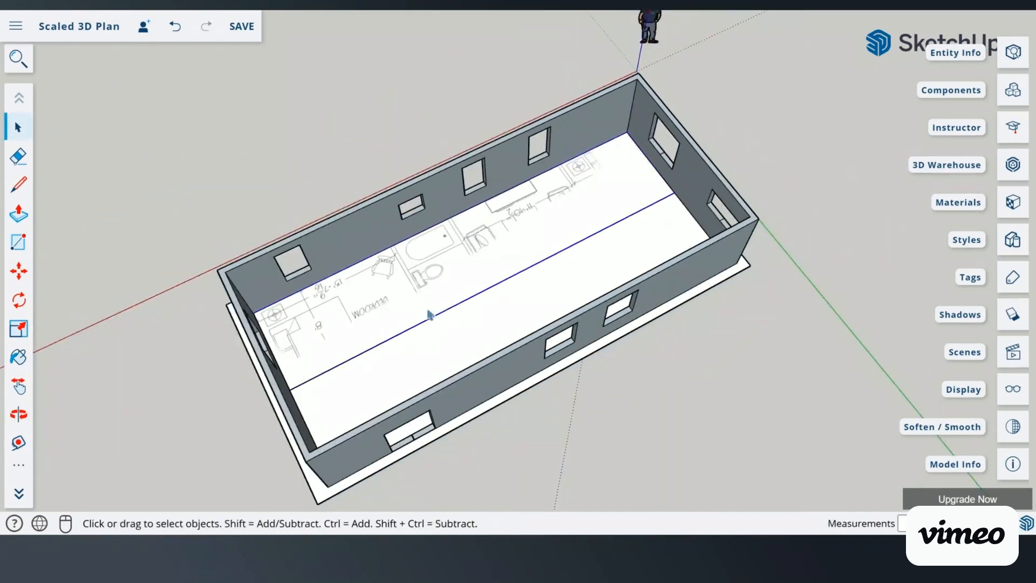
scroll(408, 314, up, 3)
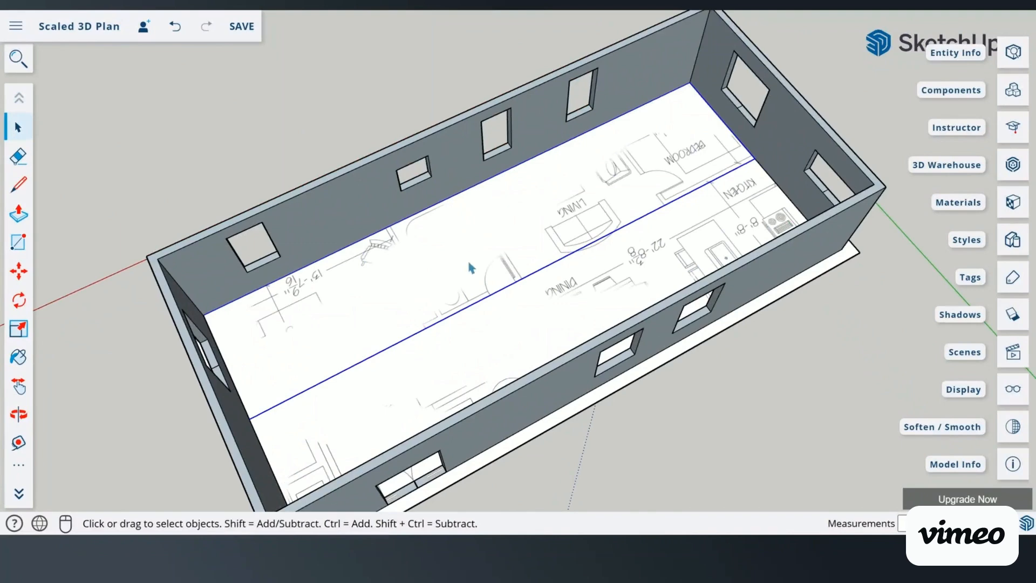
scroll(418, 262, up, 4)
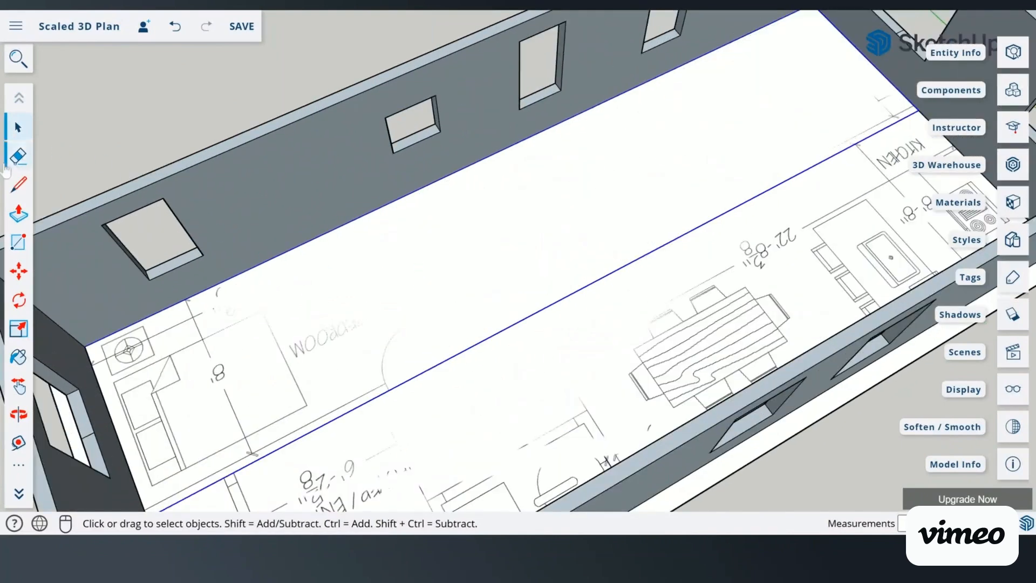
click(18, 242)
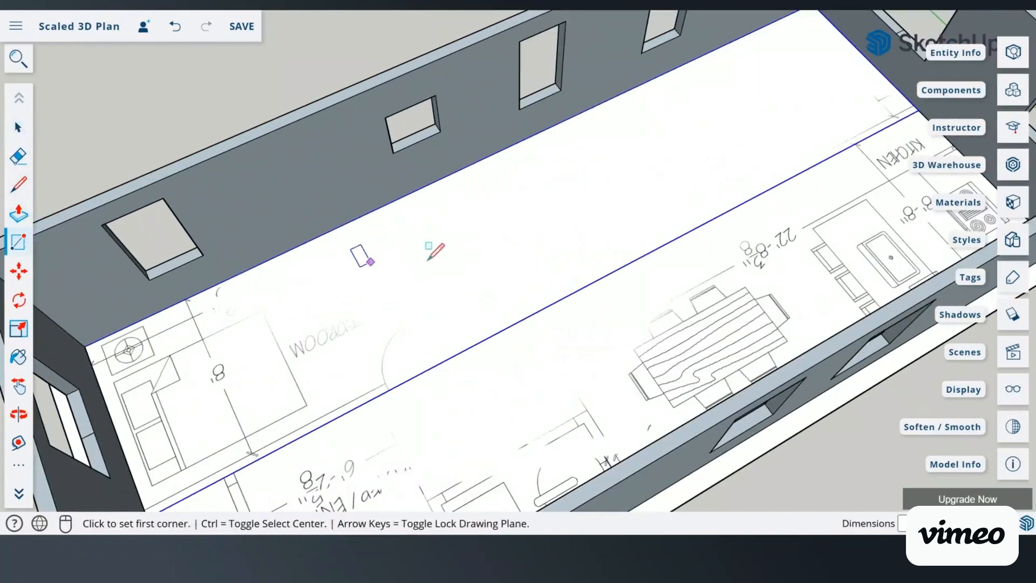
scroll(381, 205, up, 3)
scroll(384, 208, up, 4)
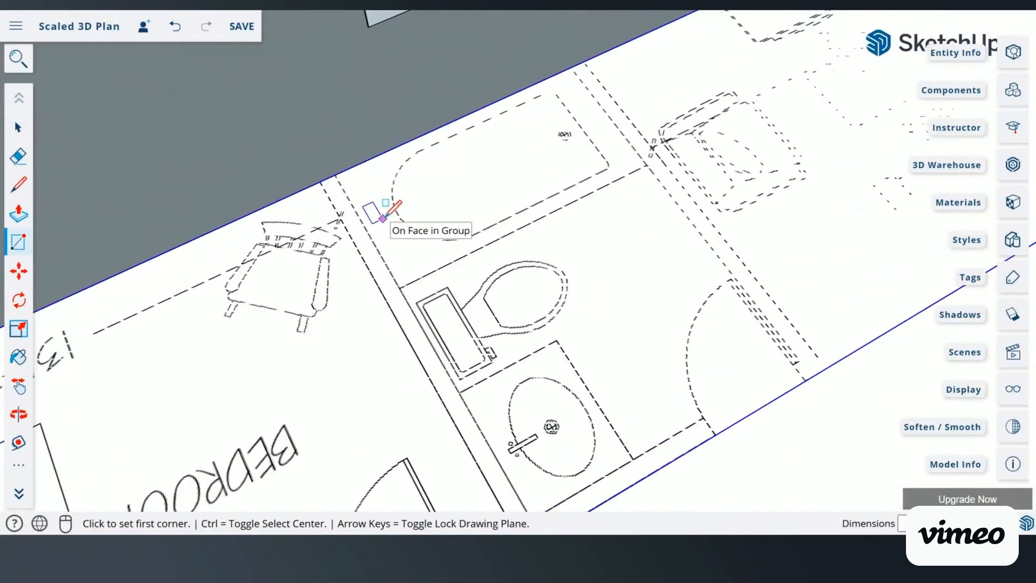
click(335, 174)
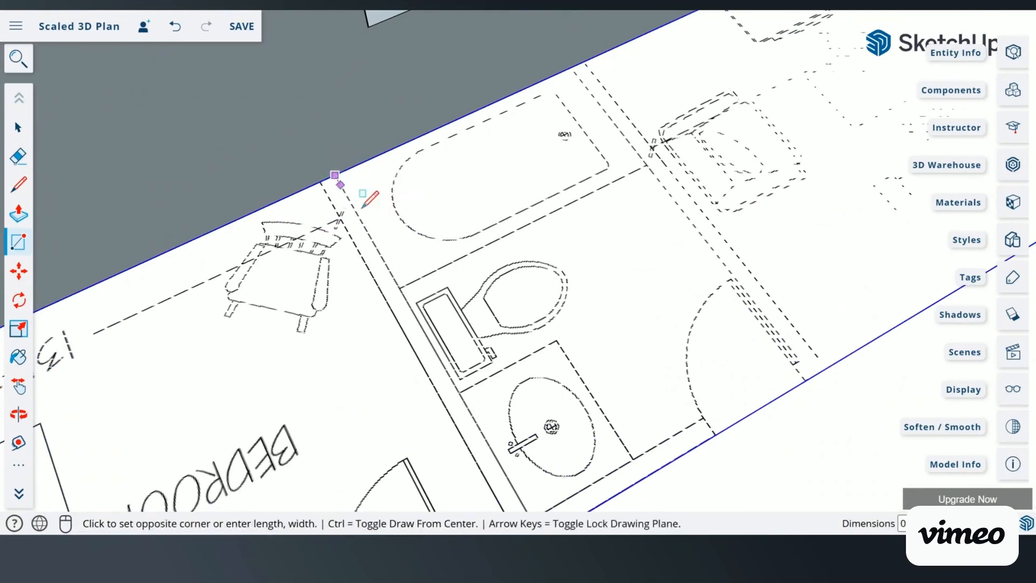
scroll(377, 243, down, 5)
scroll(436, 406, up, 3)
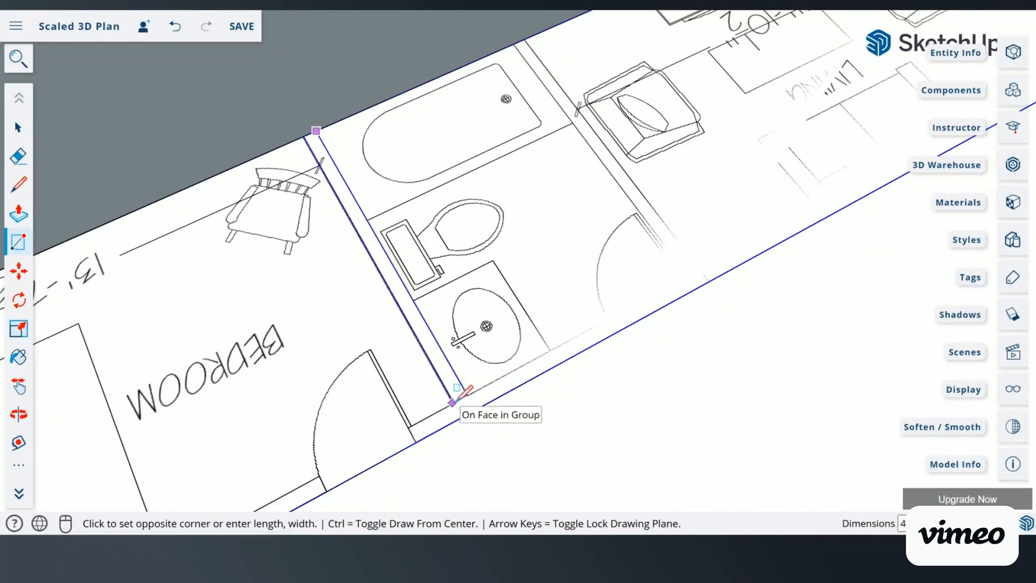
click(453, 404)
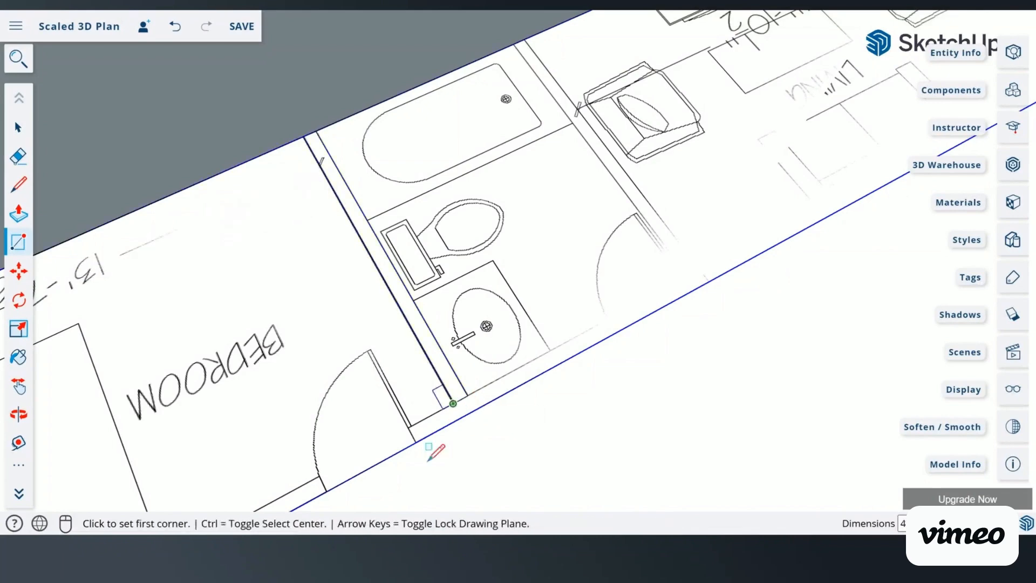
Step: Draw a rectangle over the bathroom's hallway-side wall, from the bedroom door jamb to the outer corner of the bathroom–living partition
click(407, 425)
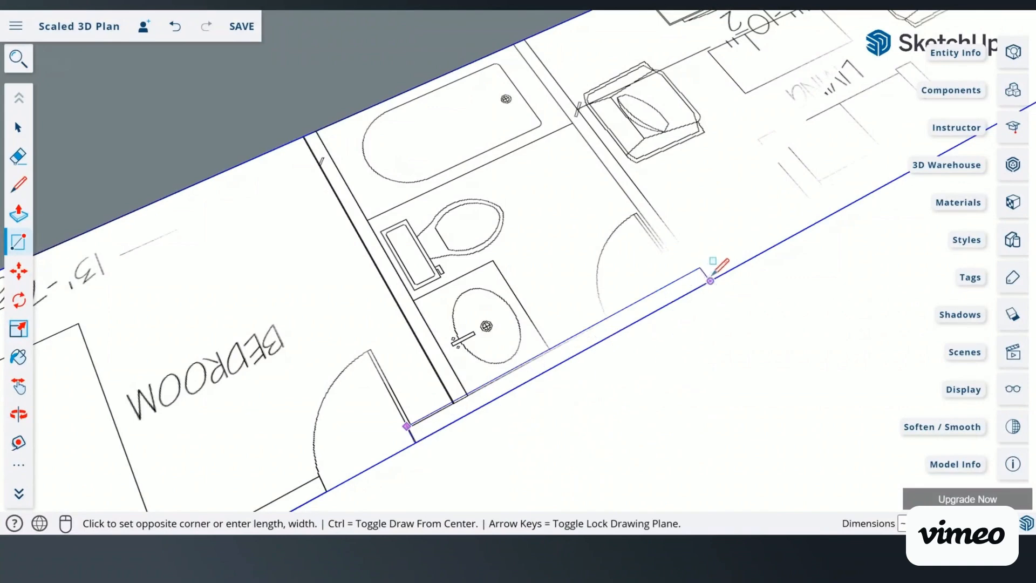
scroll(703, 287, up, 3)
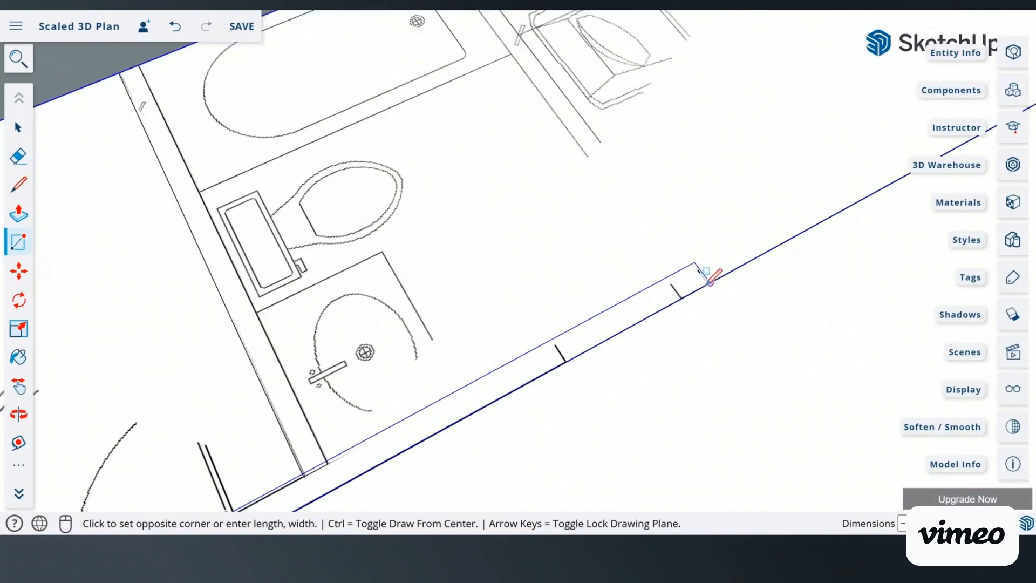
click(710, 281)
scroll(710, 278, down, 2)
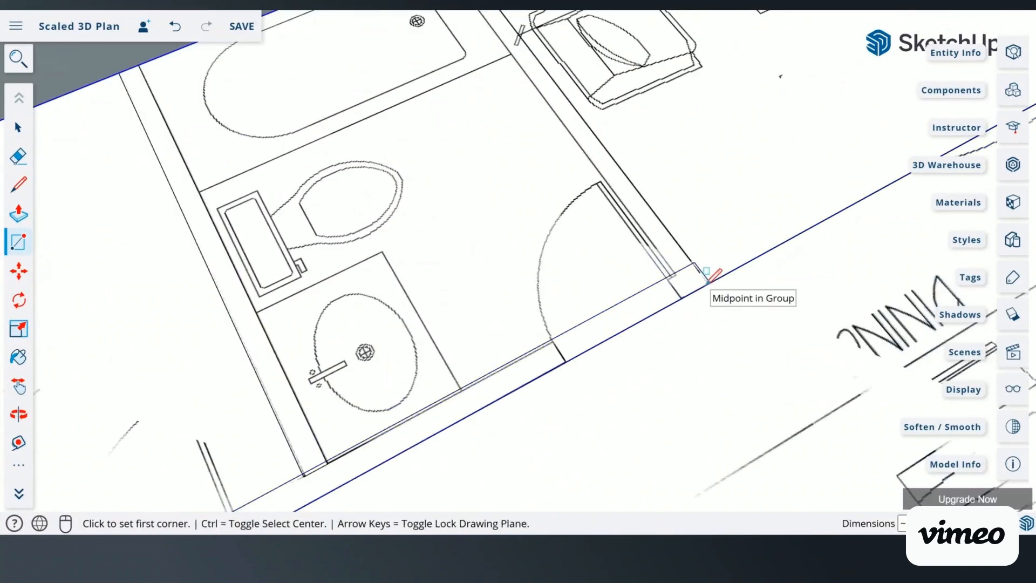
Step: Draw a rectangle over the partition between the bathroom and living room, from the hallway-side wall to the long exterior wall
scroll(710, 253, up, 5)
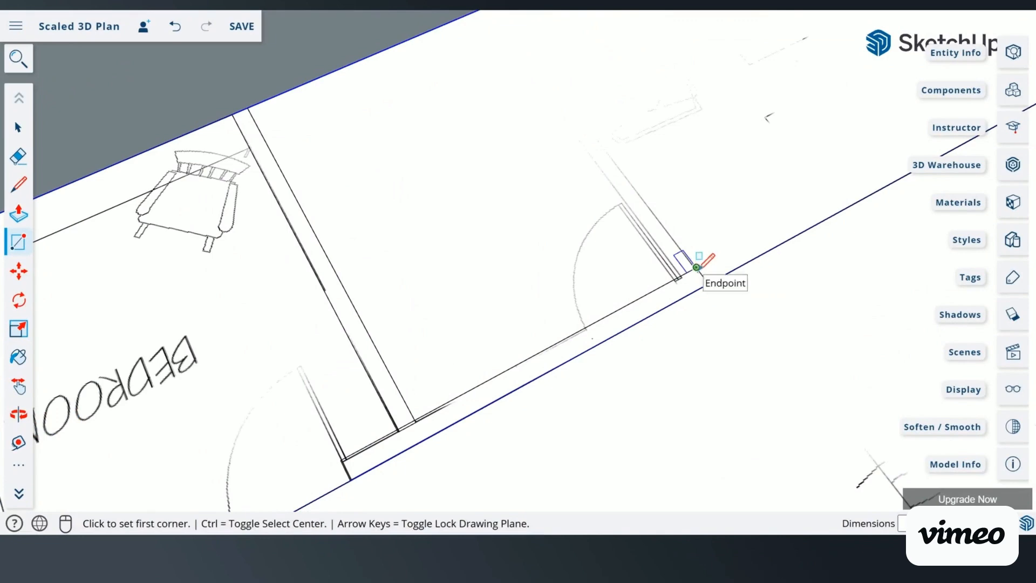
click(696, 267)
scroll(687, 270, down, 5)
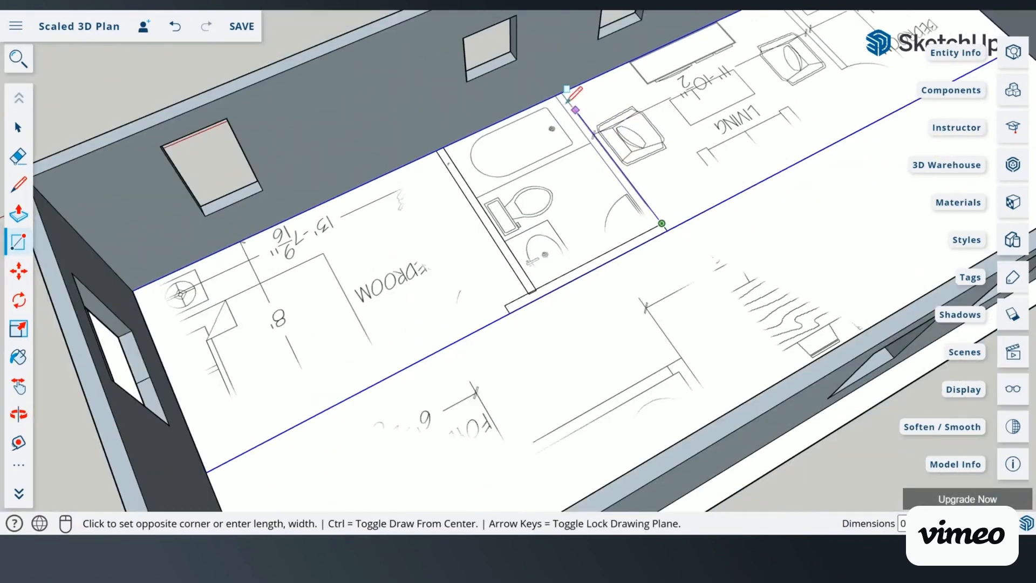
scroll(568, 101, up, 2)
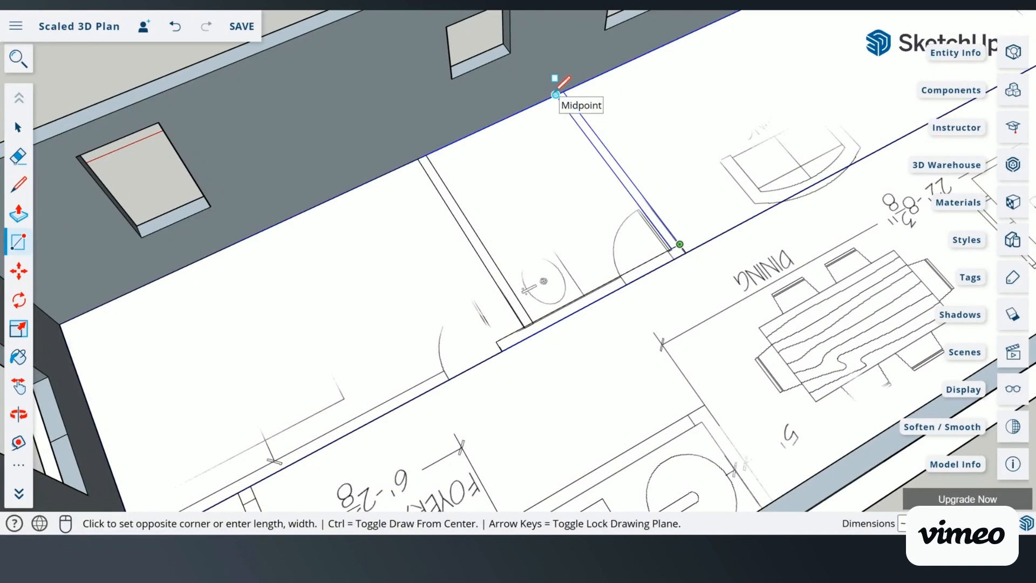
click(556, 94)
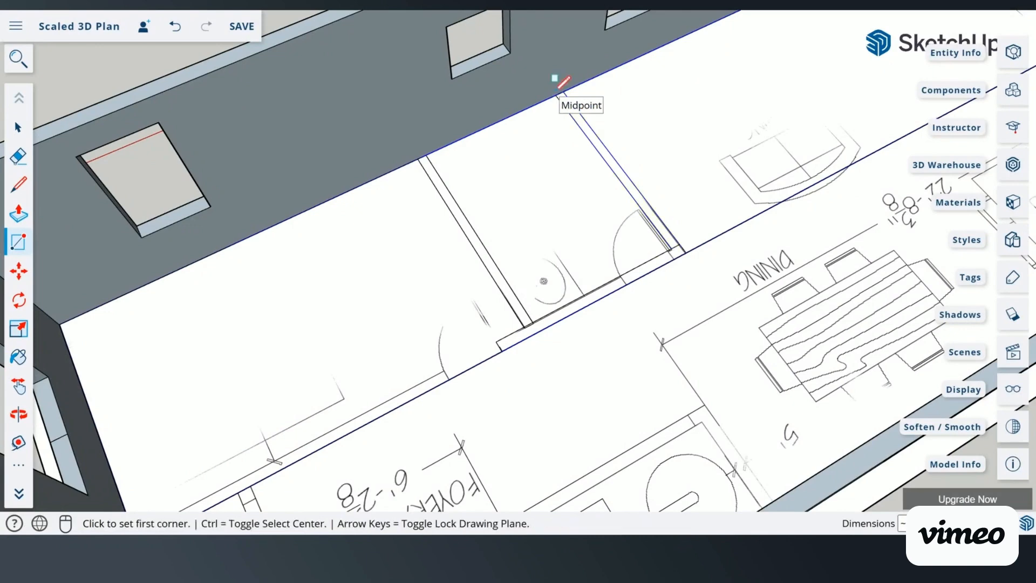
scroll(626, 129, down, 4)
scroll(721, 104, up, 3)
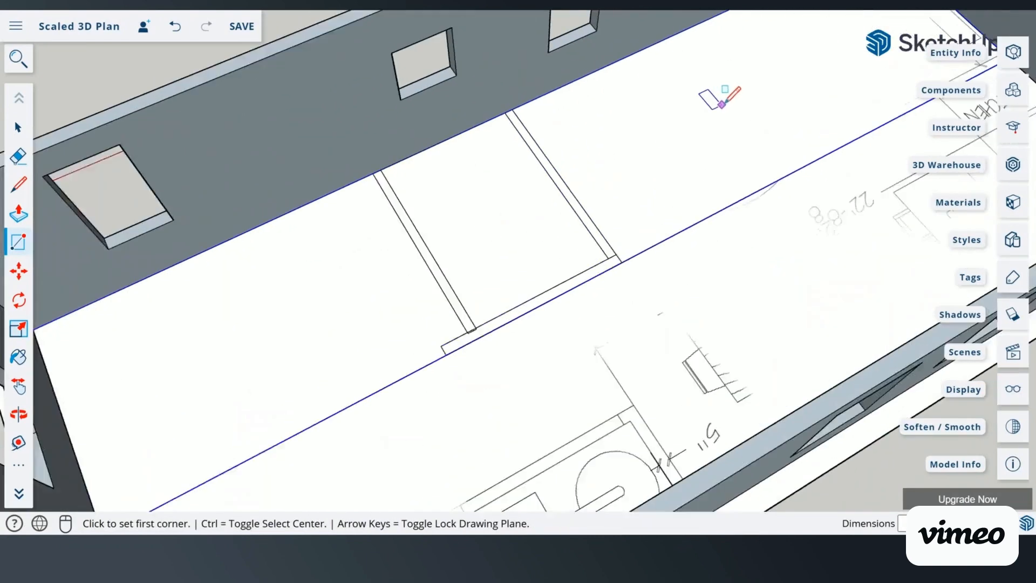
Step: Extend the hallway-side wall along the larger bedroom with a rectangle from the existing strip's end to the end wall
scroll(798, 97, down, 2)
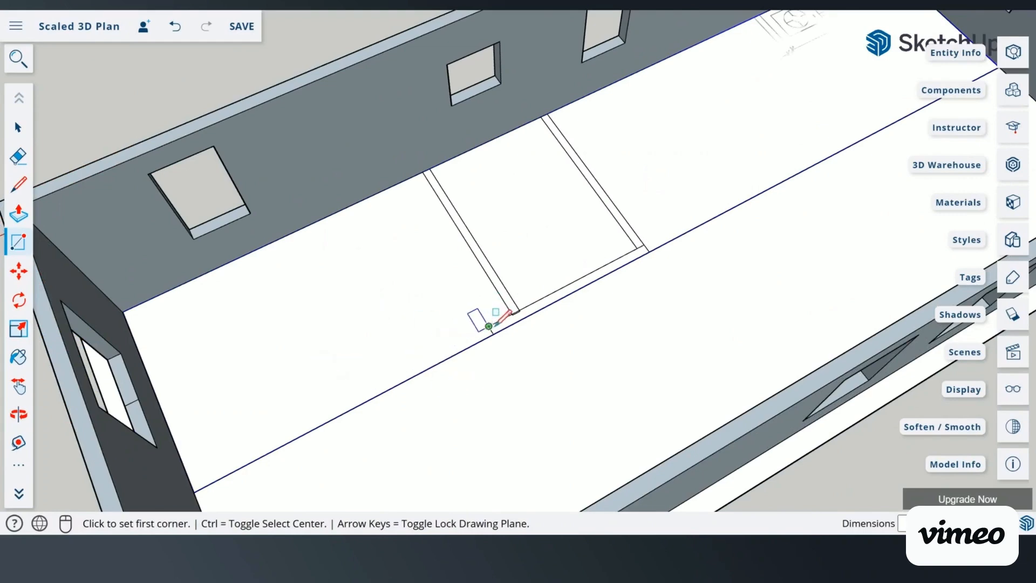
click(489, 326)
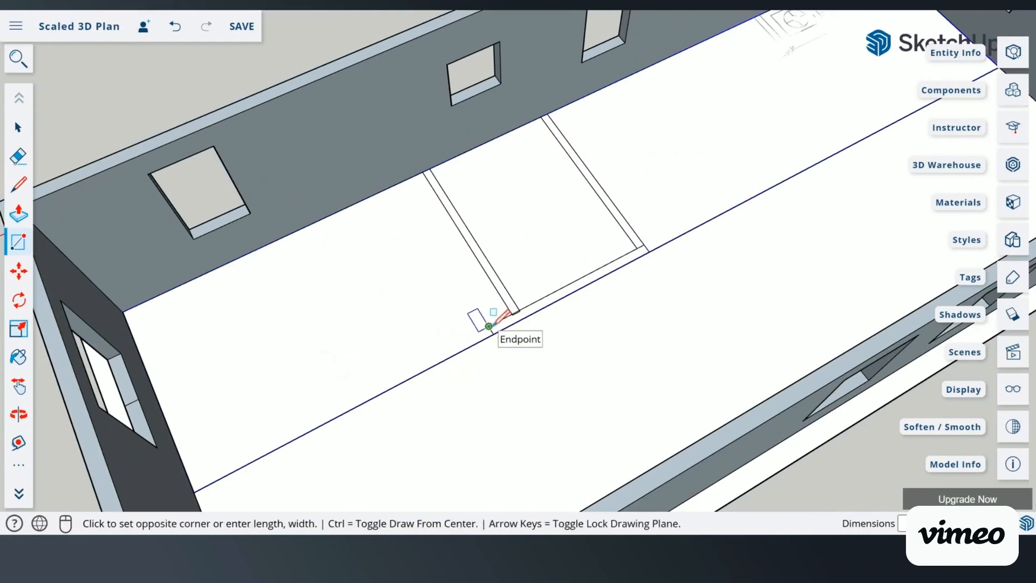
click(197, 489)
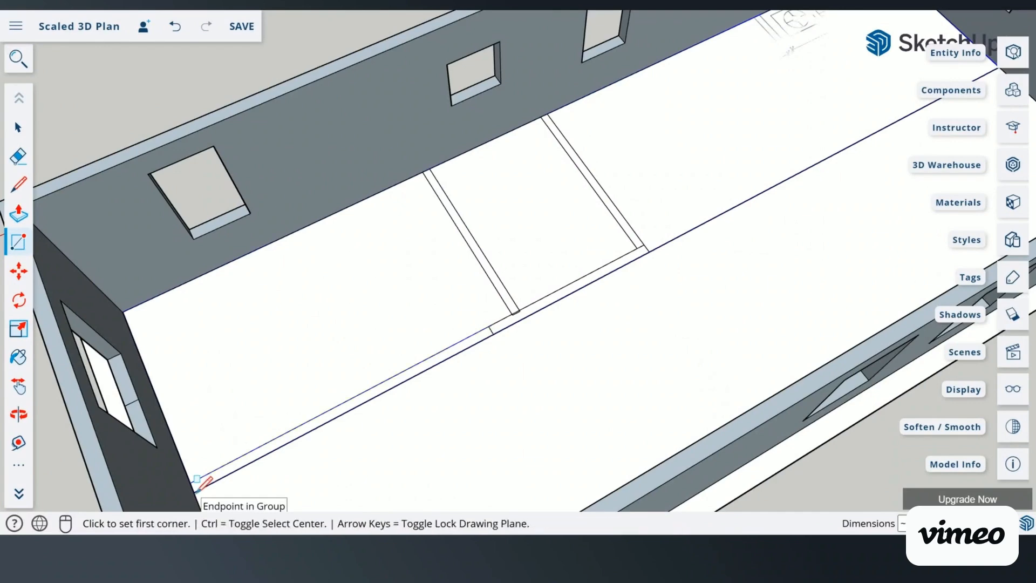
Step: Draw a line across the hallway-side wall strip at the larger bedroom door's far jamb, where the door swing meets the wall
scroll(493, 389, down, 5)
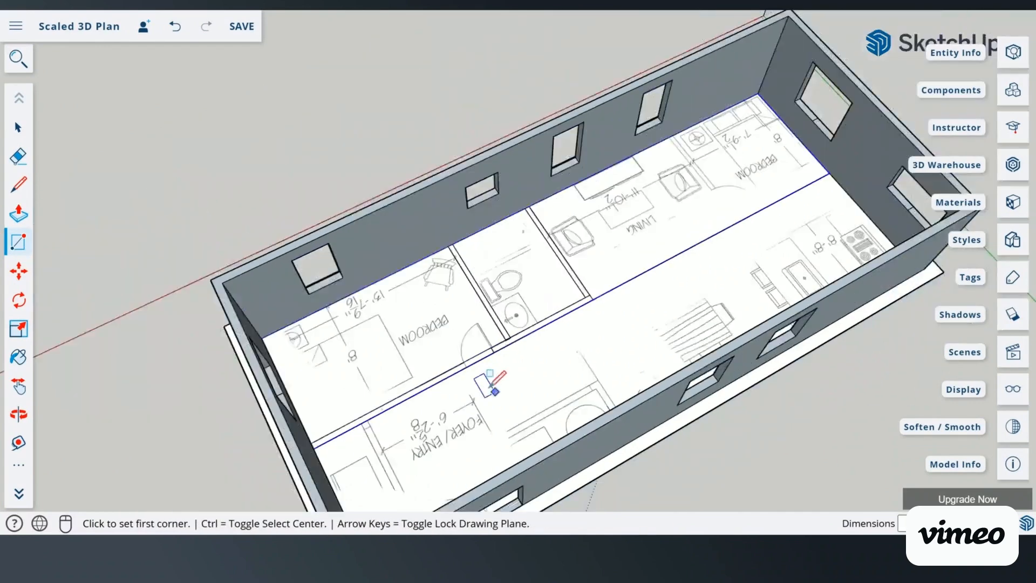
scroll(493, 386, down, 5)
scroll(451, 375, up, 5)
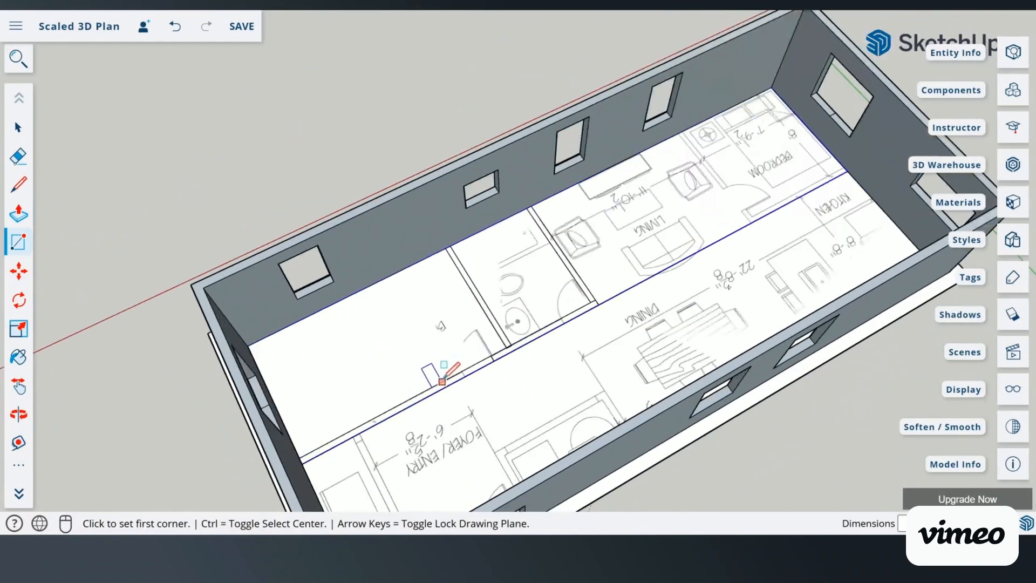
click(25, 184)
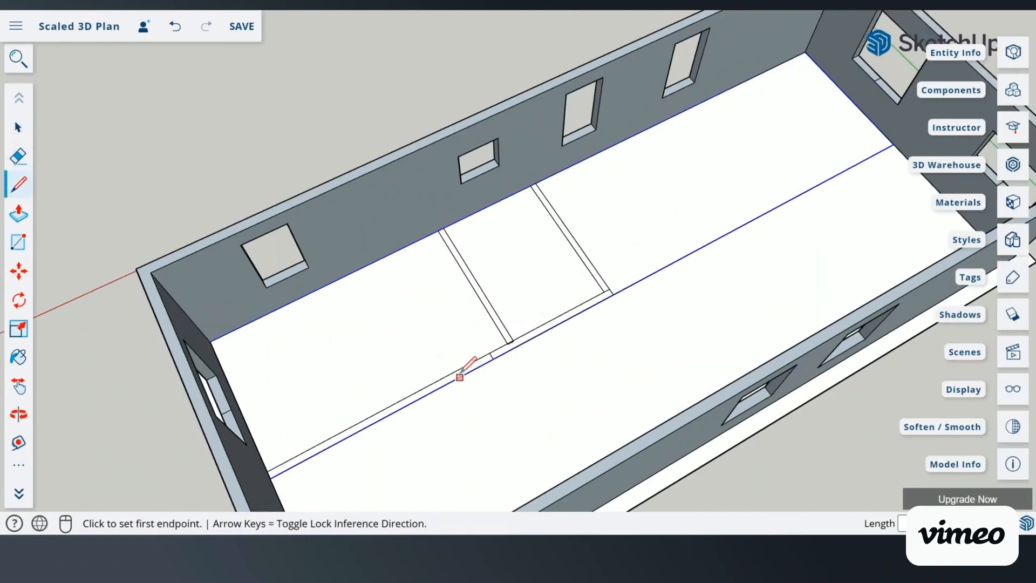
scroll(460, 375, up, 2)
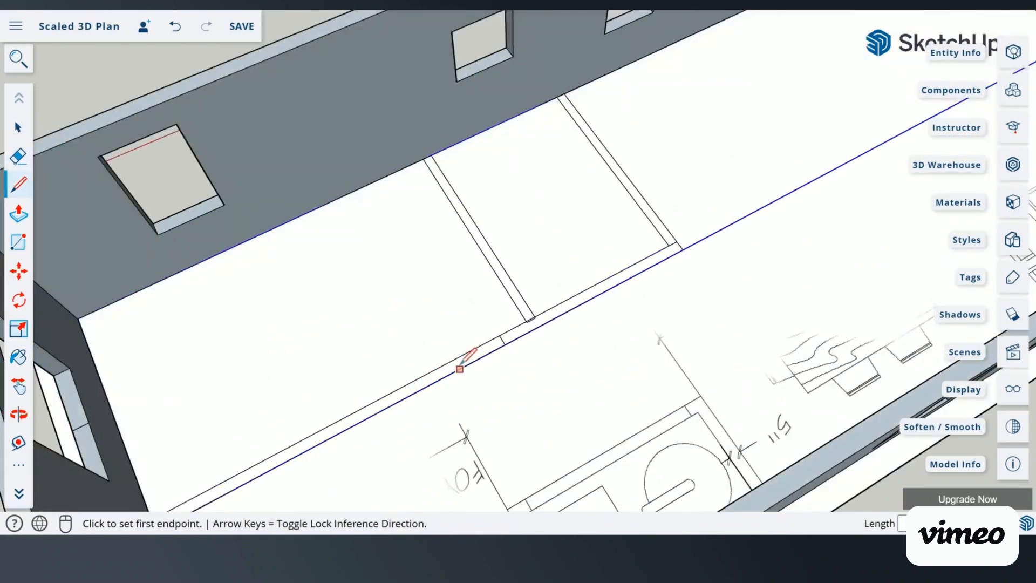
scroll(460, 369, up, 1)
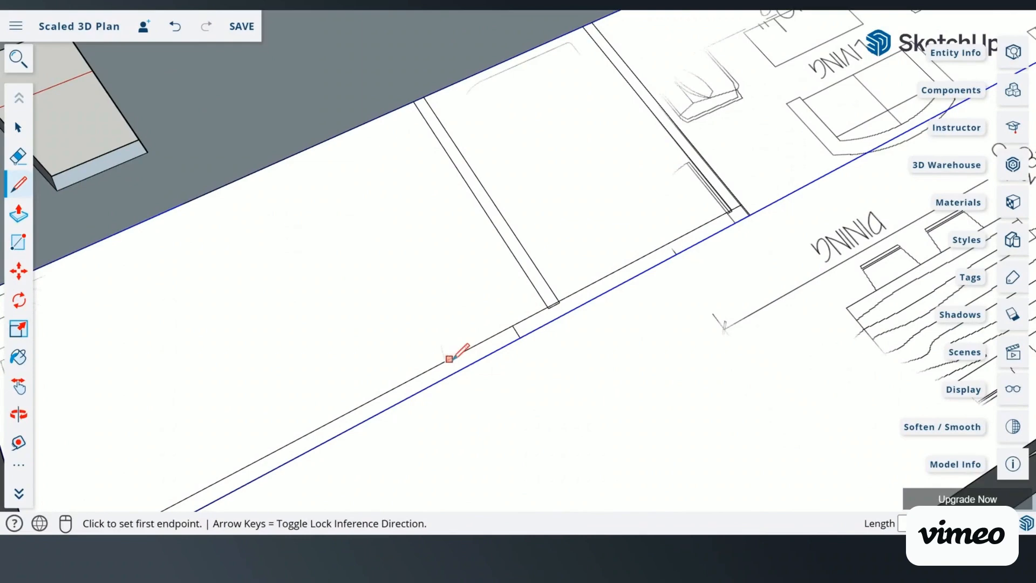
click(447, 361)
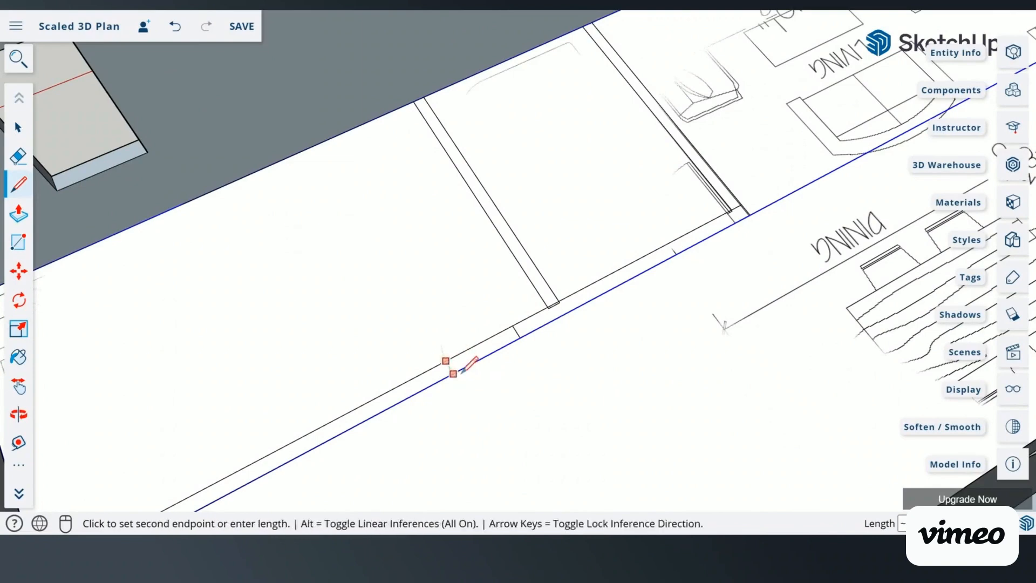
click(451, 374)
scroll(621, 345, down, 2)
scroll(744, 224, up, 2)
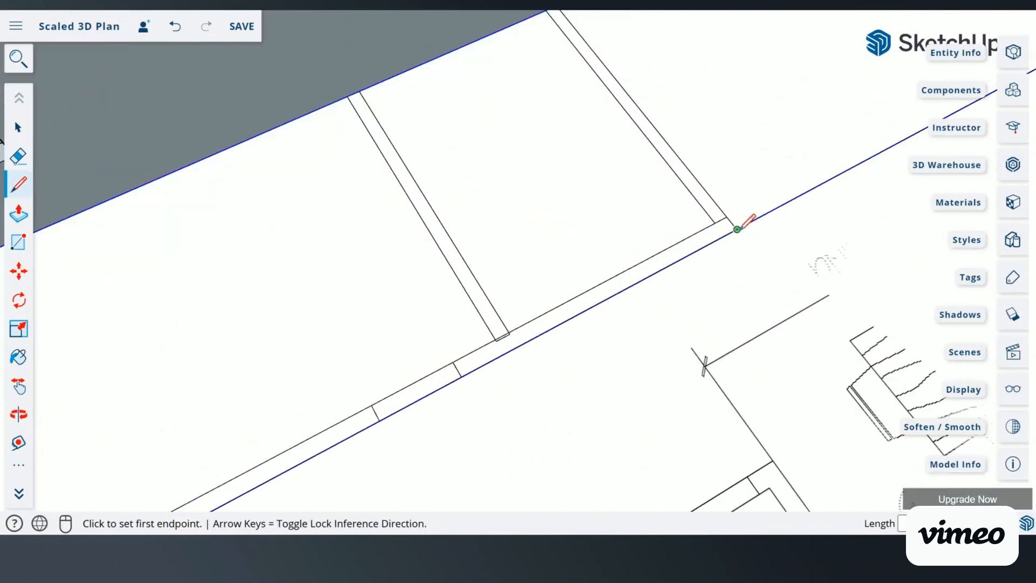
Step: Draw a line across the hallway-side wall strip at the bathroom door jamb where the door swing ends
scroll(633, 273, down, 2)
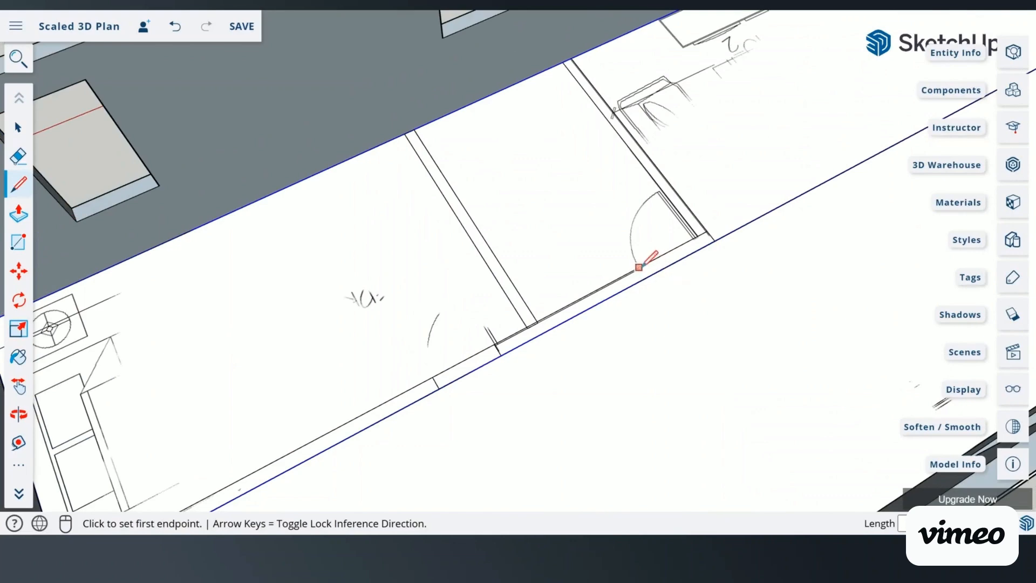
click(639, 267)
click(646, 278)
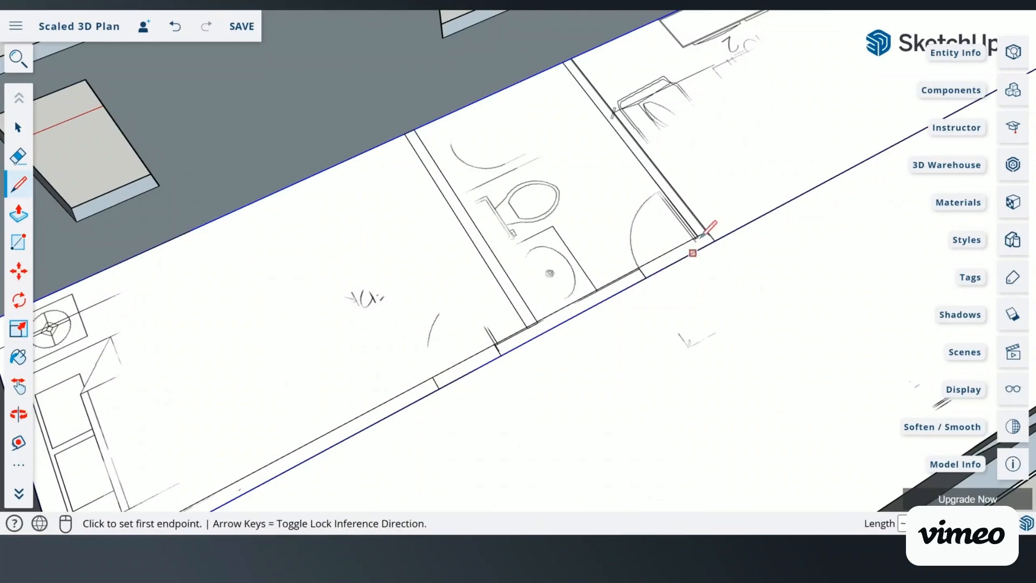
scroll(696, 237, up, 2)
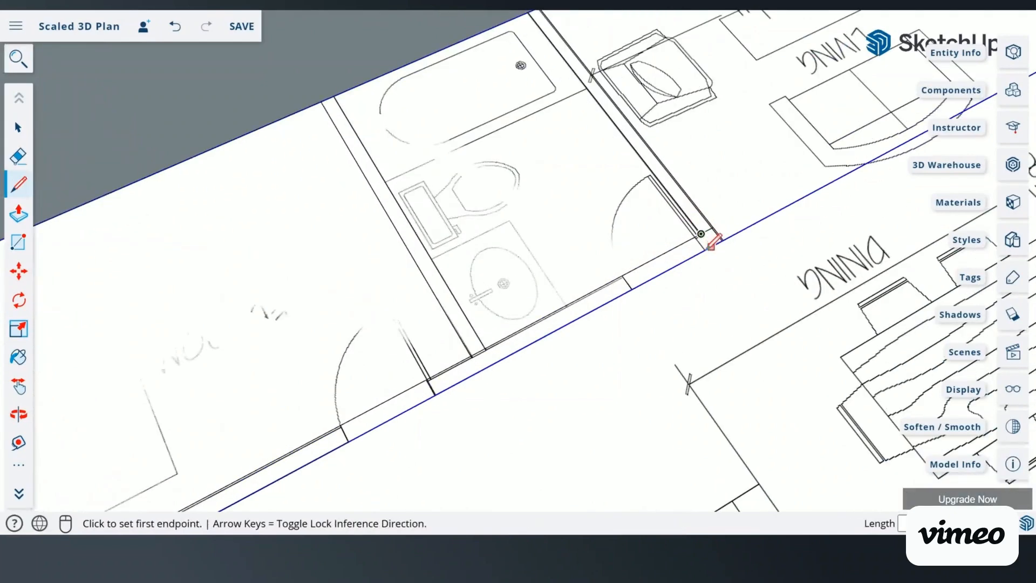
click(700, 234)
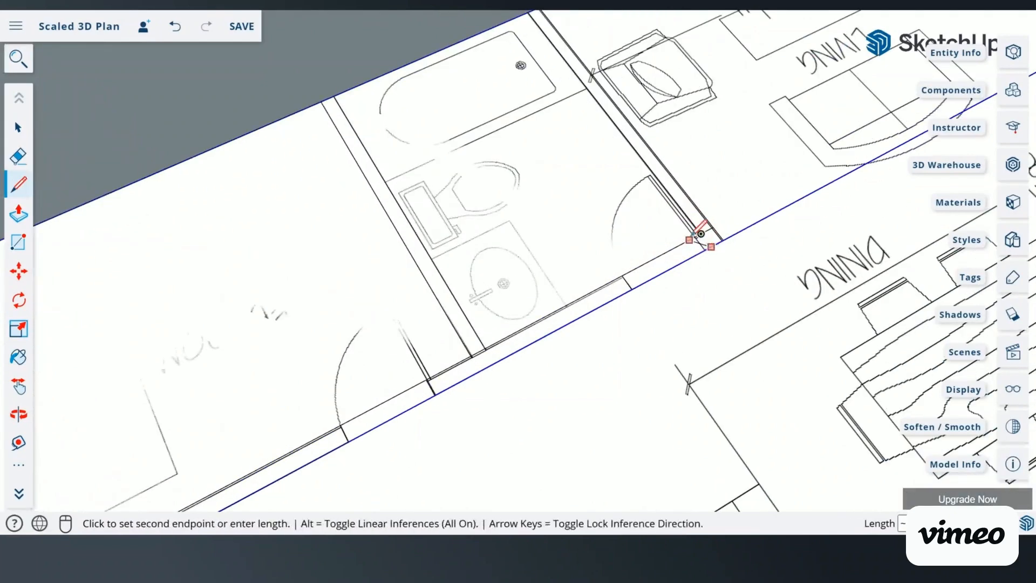
click(710, 249)
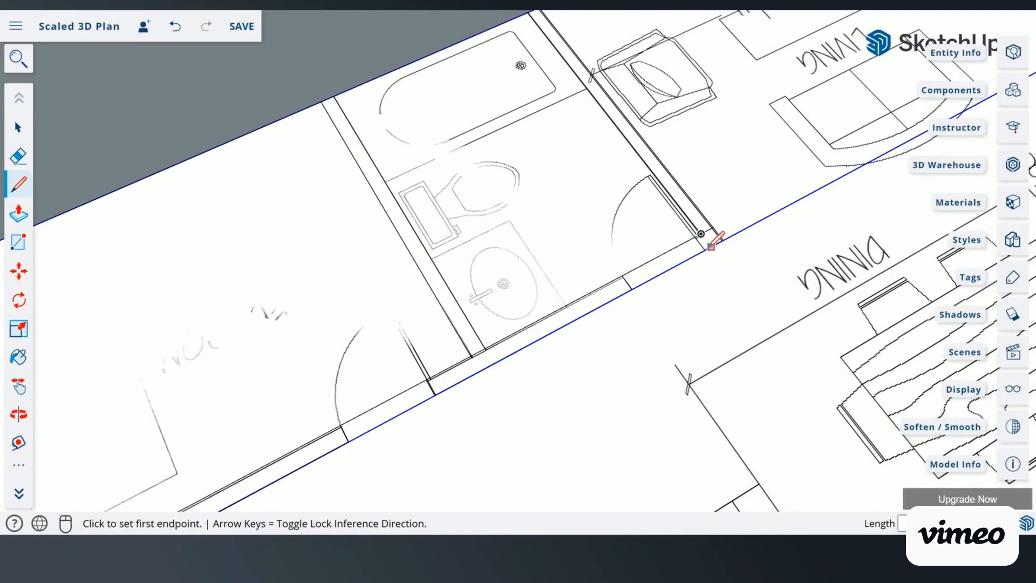
Step: Draw a line across the hallway-side wall strip at the bathroom door's hinge jamb, beside the bathroom–living partition
scroll(701, 235, up, 4)
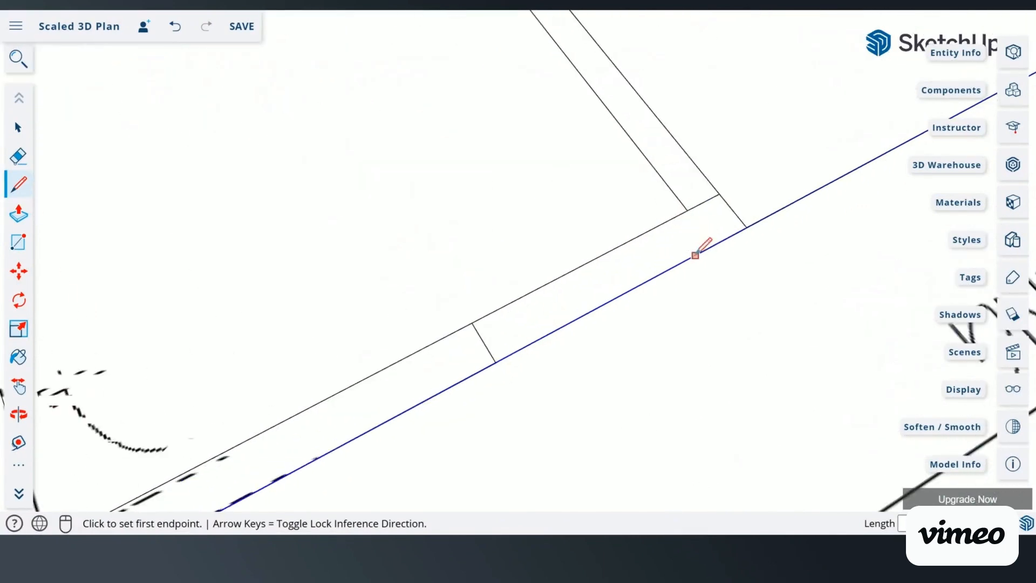
scroll(701, 251, down, 2)
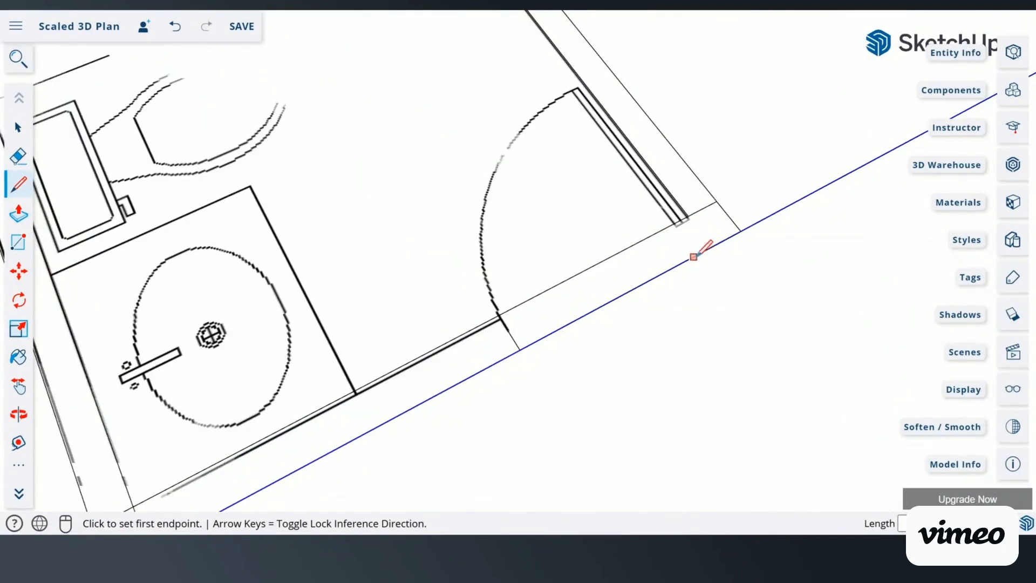
click(675, 223)
click(697, 254)
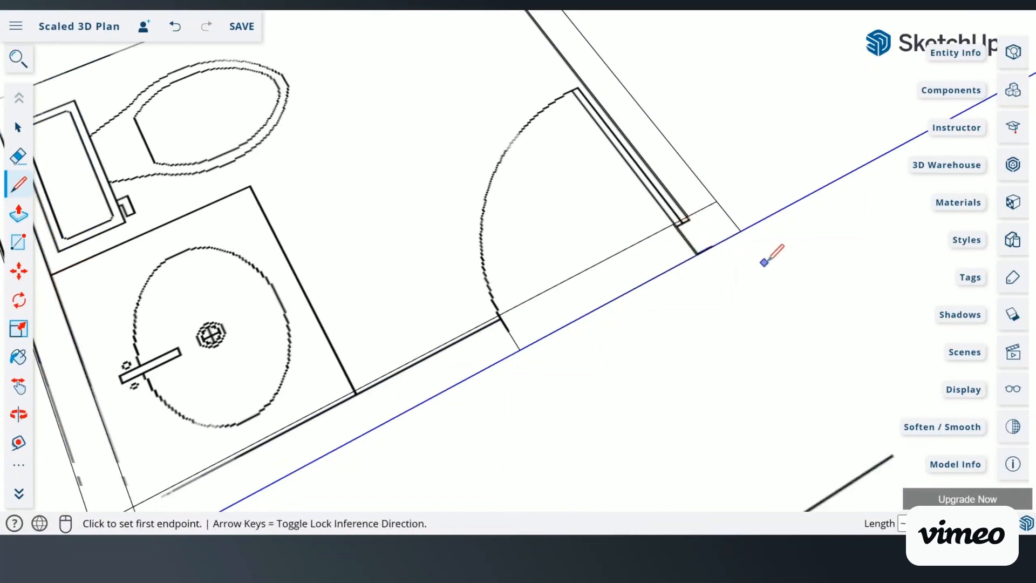
Step: Erase the overlapping edges where the bedroom–bathroom partition meets the hallway-side wall, joining the two strips
scroll(688, 249, down, 5)
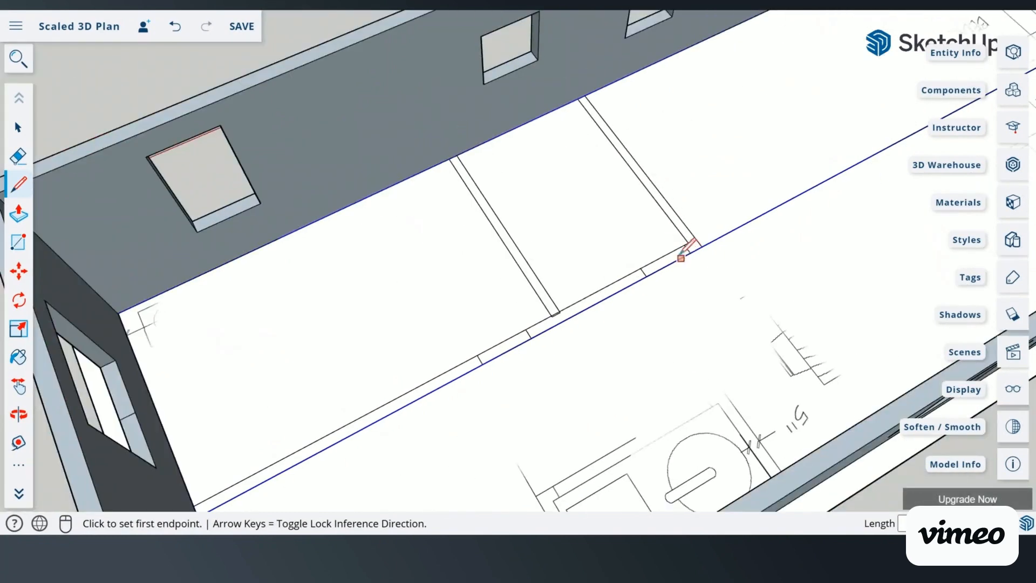
scroll(561, 340, up, 5)
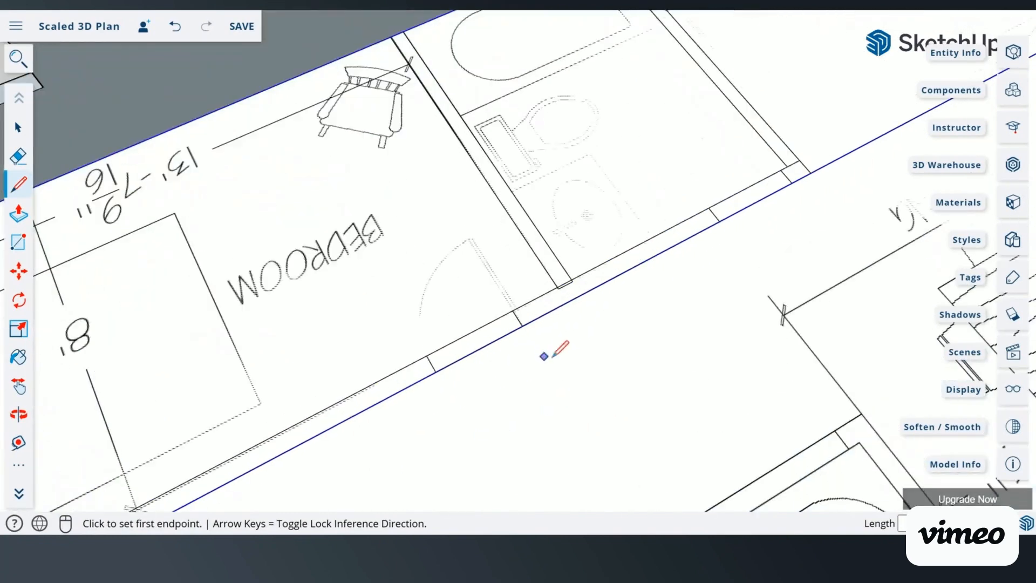
click(18, 156)
scroll(560, 231, up, 2)
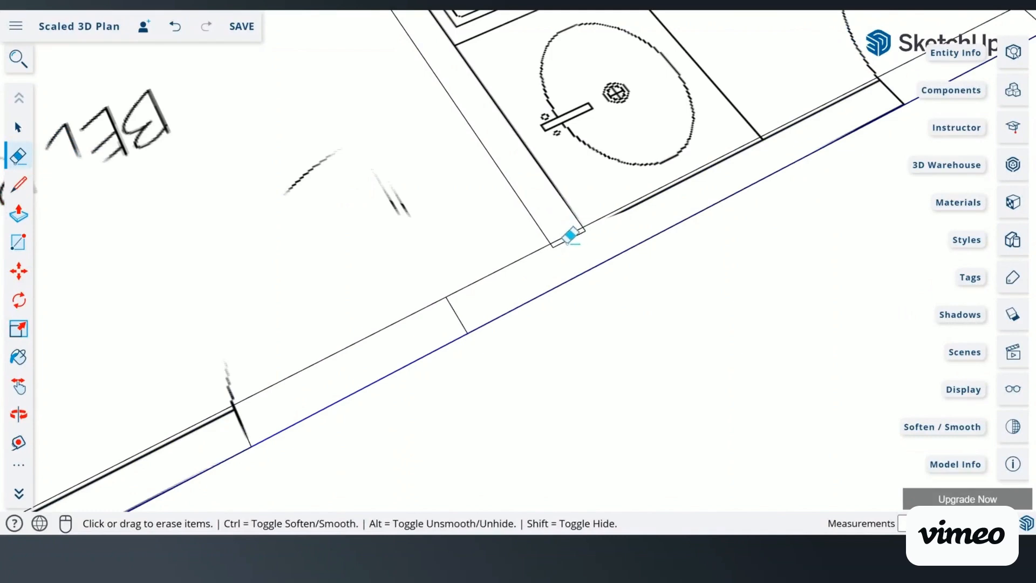
scroll(567, 233, up, 2)
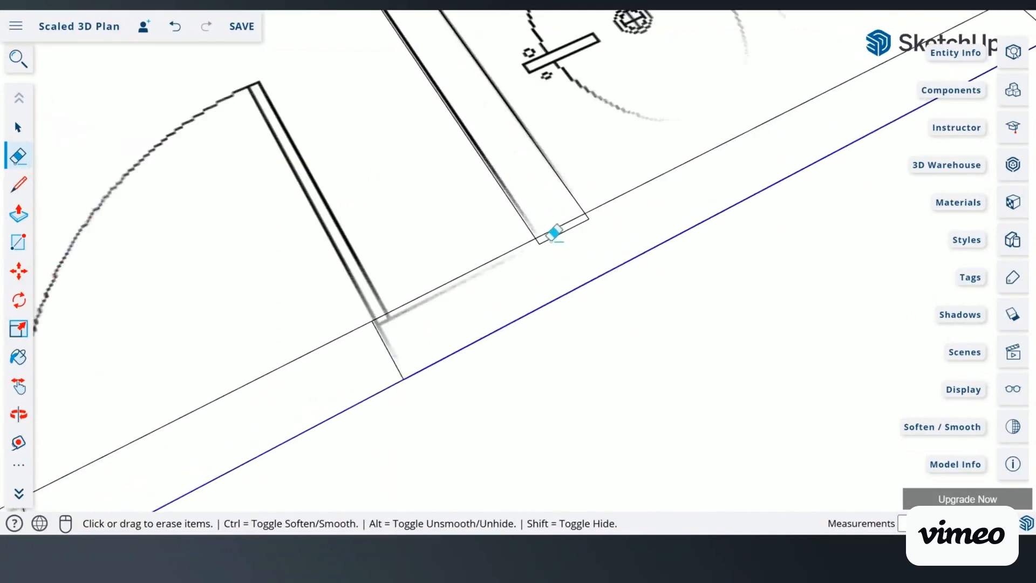
click(547, 236)
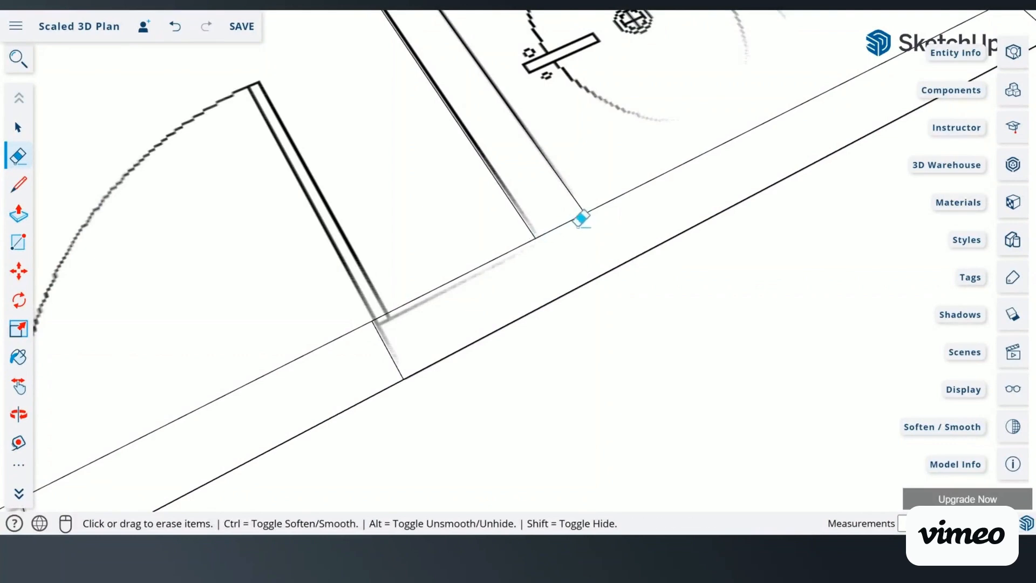
scroll(566, 225, down, 10)
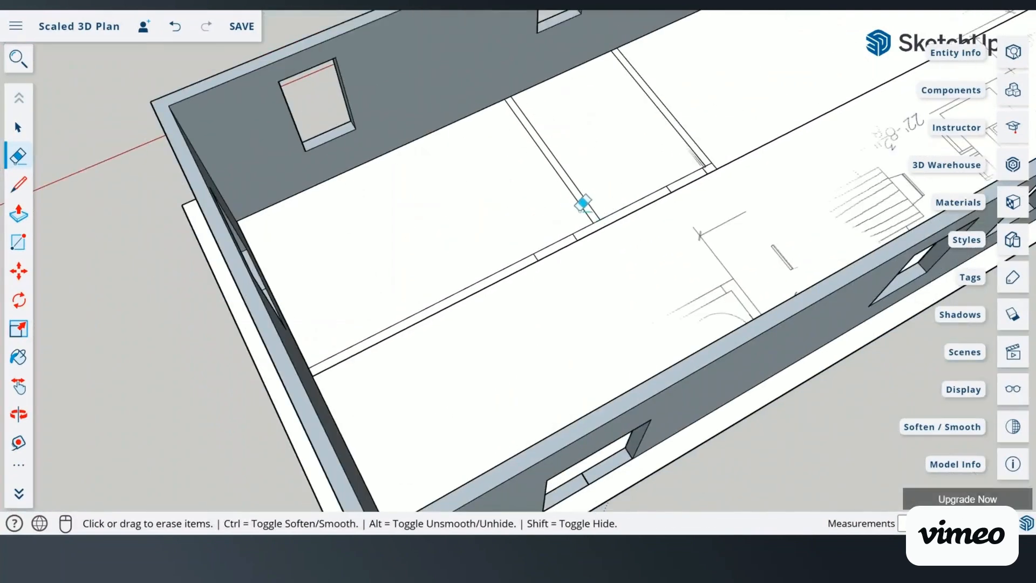
Step: Erase the edge separating the bathroom–living partition from the hallway-side wall strip at their corner
scroll(577, 236, down, 3)
scroll(696, 148, up, 6)
scroll(720, 140, up, 3)
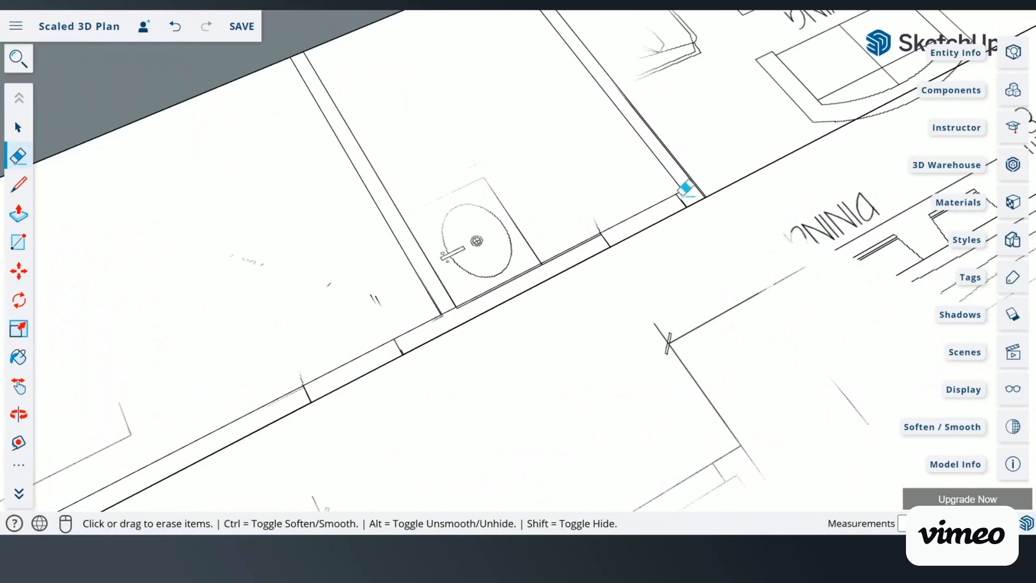
scroll(693, 176, up, 2)
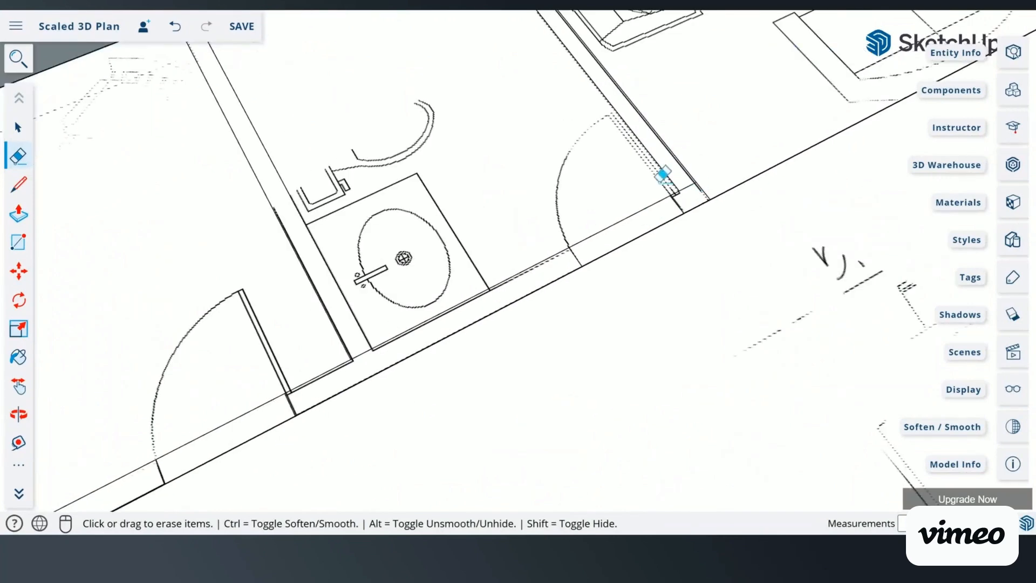
scroll(690, 168, up, 2)
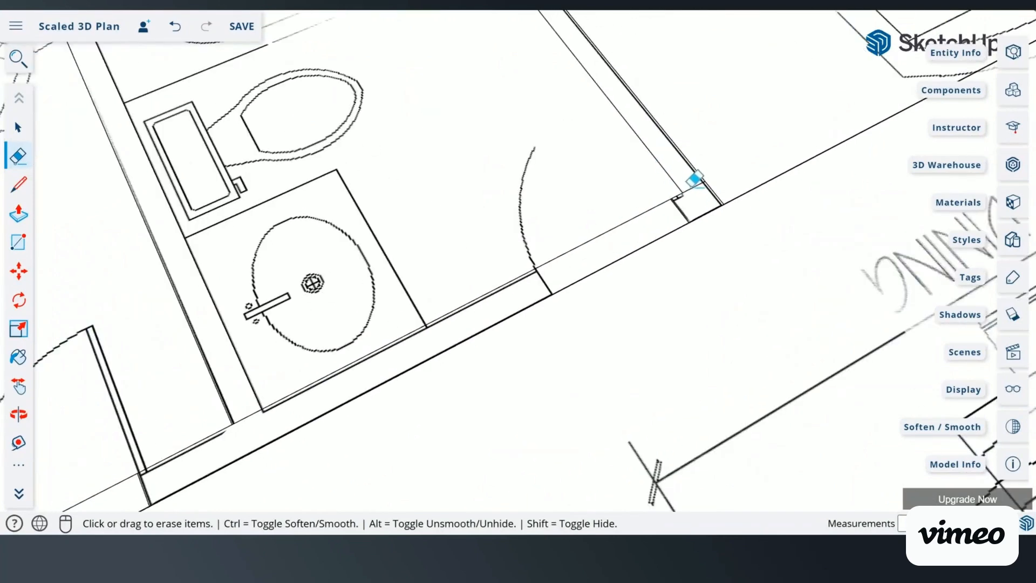
click(700, 177)
scroll(640, 227, down, 2)
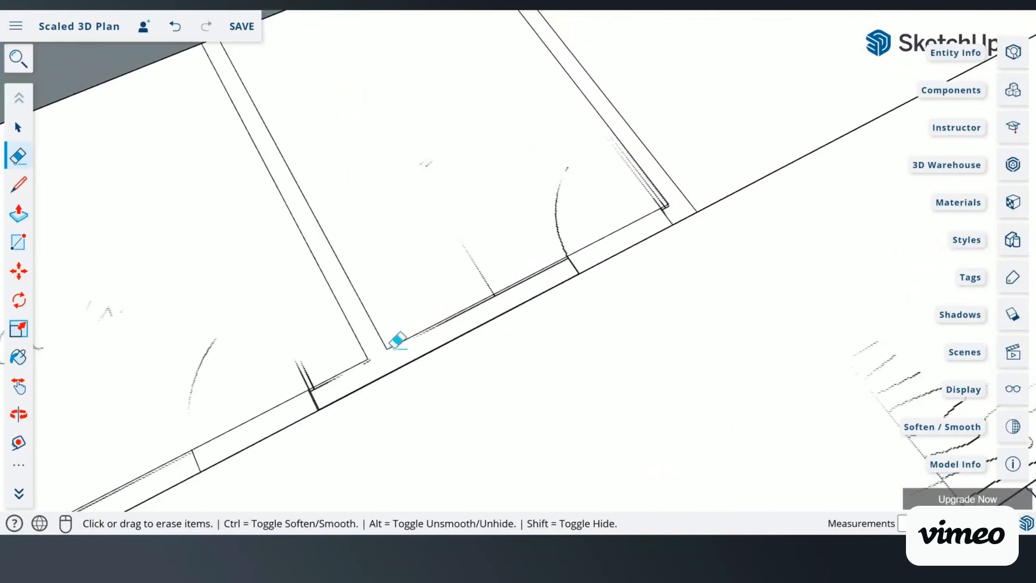
Step: Select the larger bedroom and bathroom floor areas in turn to check that they are separate faces from the traced walls
scroll(391, 342, down, 5)
scroll(304, 394, down, 5)
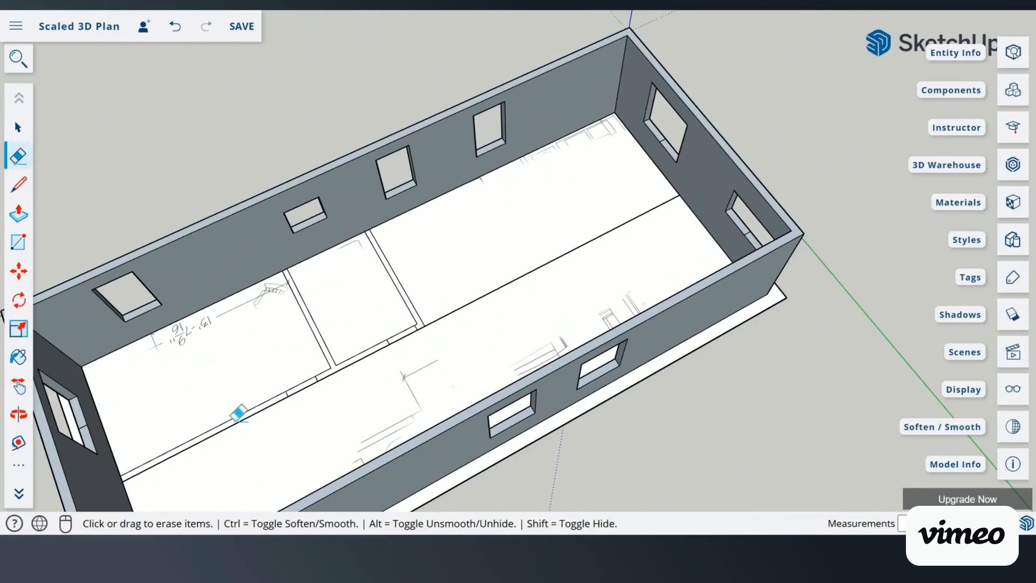
scroll(179, 443, up, 4)
scroll(180, 442, down, 2)
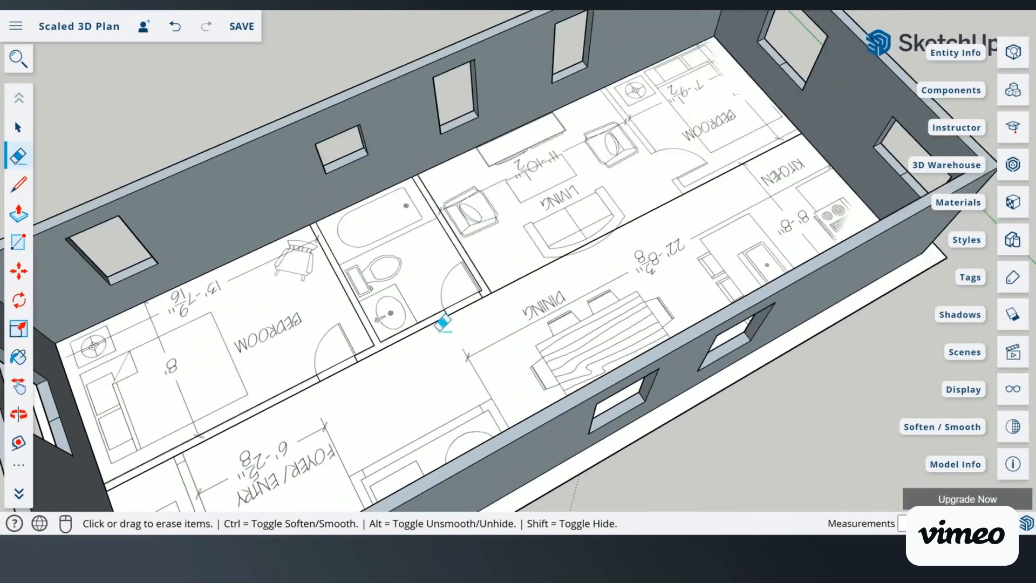
scroll(442, 324, up, 3)
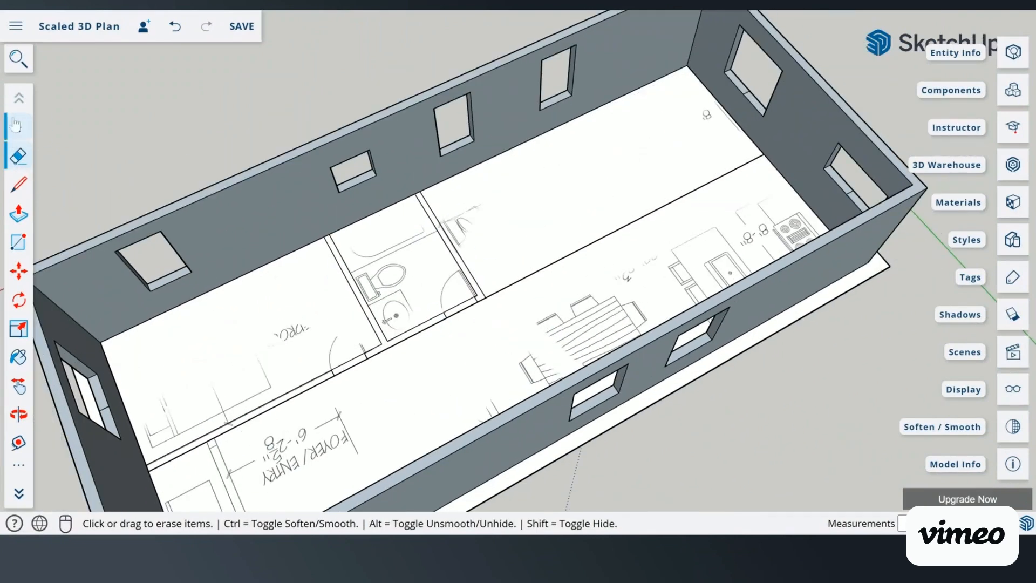
click(18, 128)
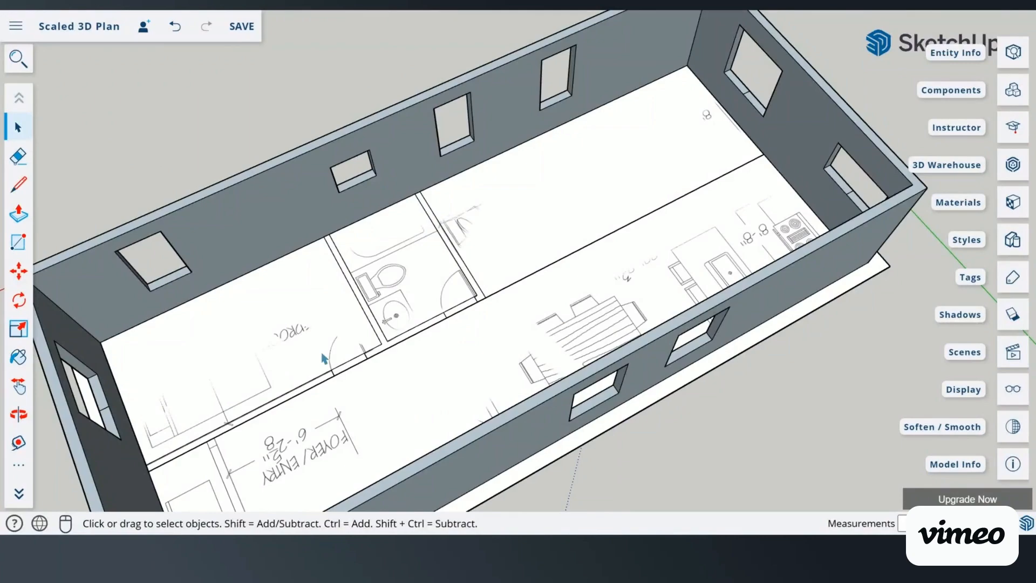
scroll(324, 359, up, 2)
click(383, 348)
scroll(407, 324, down, 3)
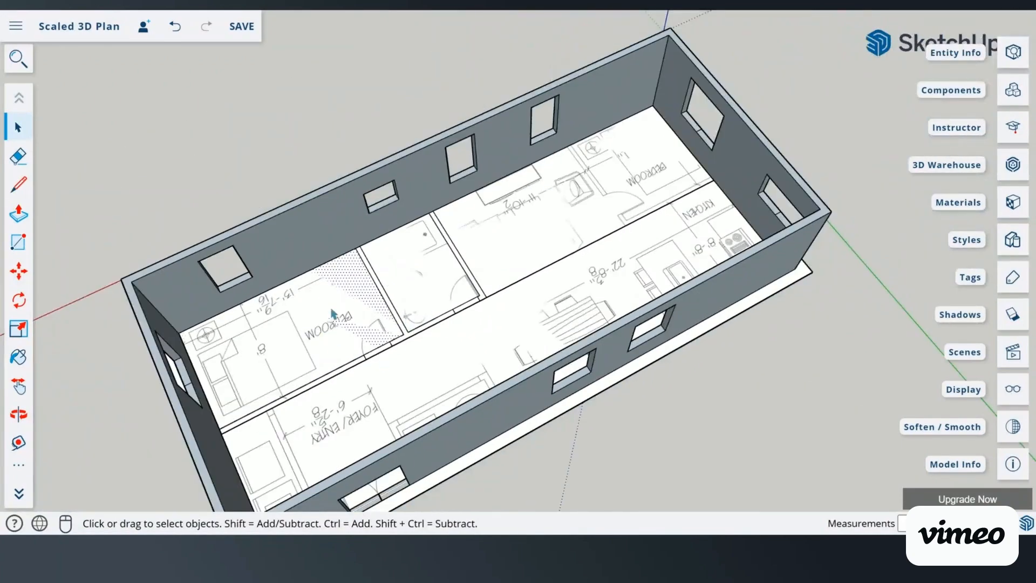
scroll(400, 347, up, 3)
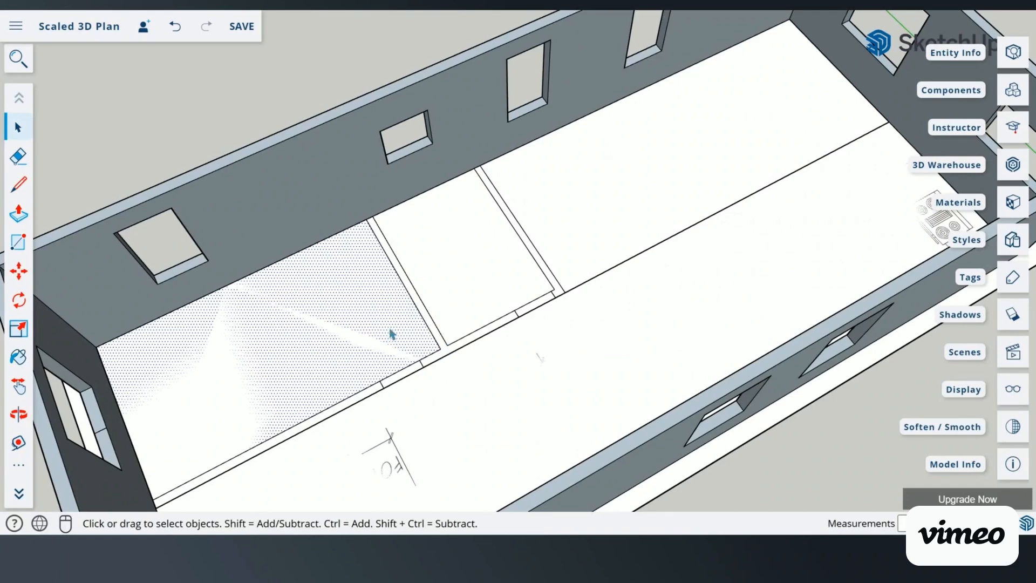
click(461, 293)
click(317, 367)
scroll(447, 354, up, 1)
scroll(442, 361, up, 3)
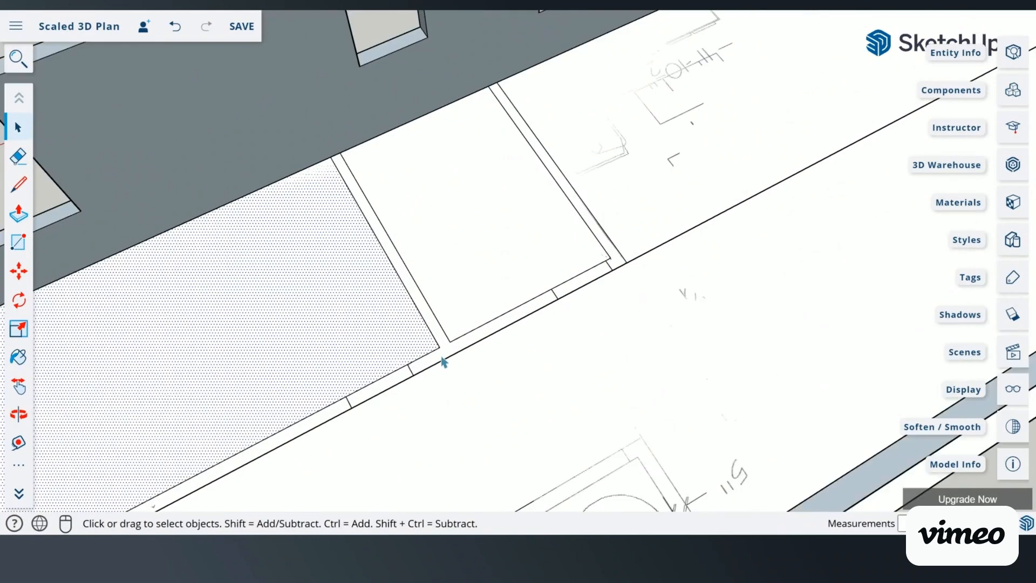
Step: Select all the traced interior wall faces, including the door-opening segments, and combine them into one group
click(447, 355)
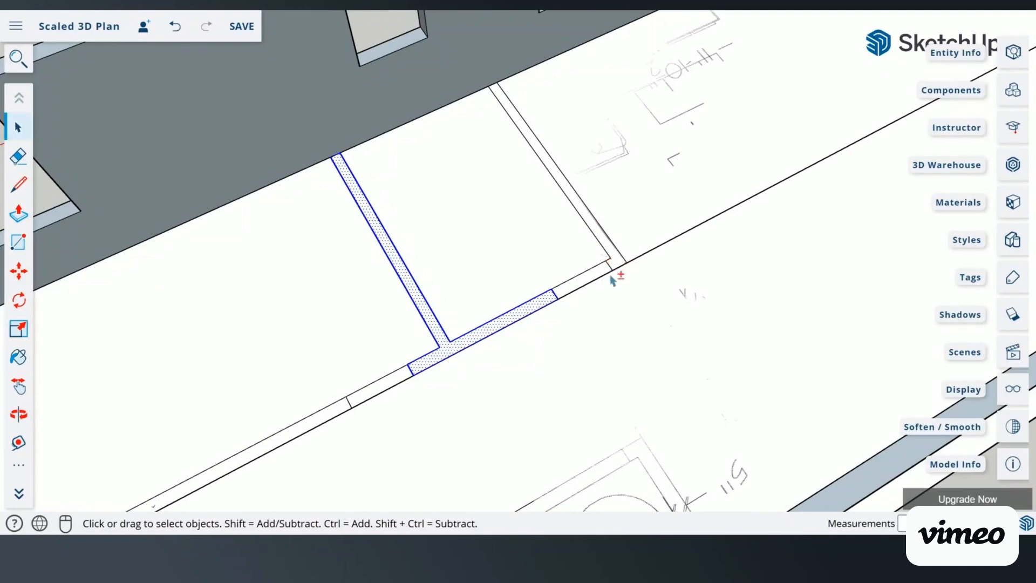
scroll(593, 276, up, 3)
ctrl+click(592, 278)
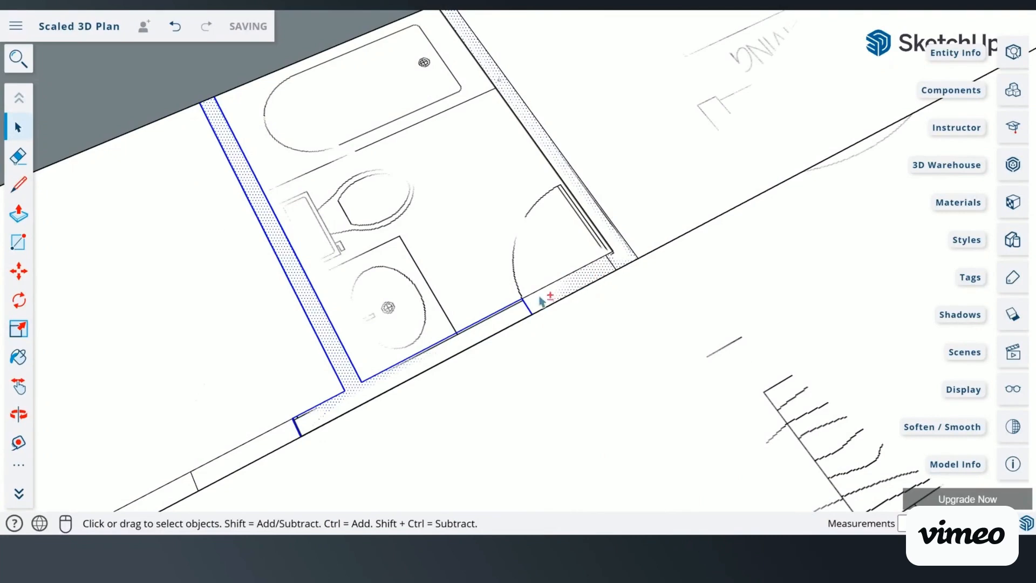
scroll(272, 443, down, 4)
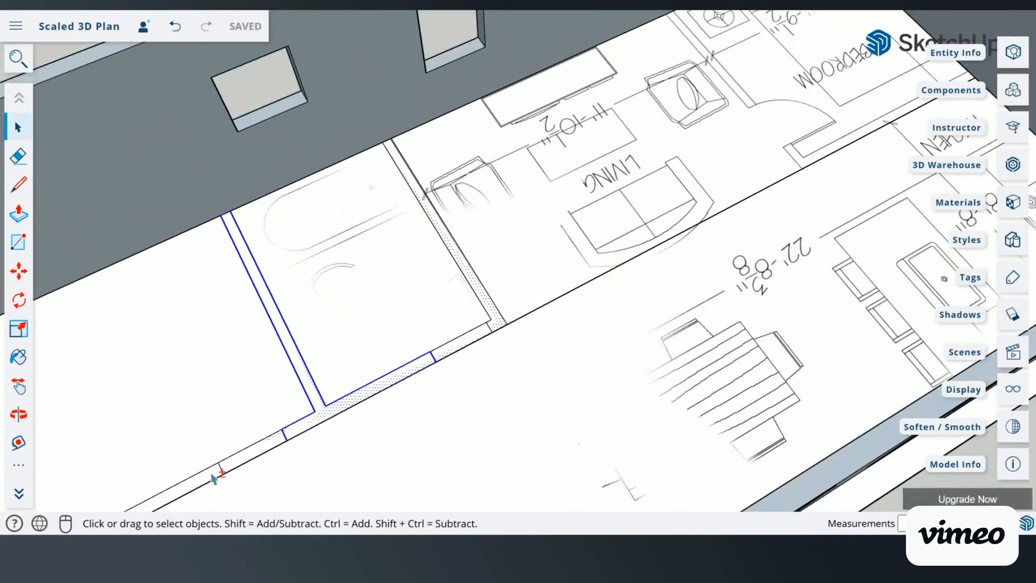
scroll(204, 488, up, 2)
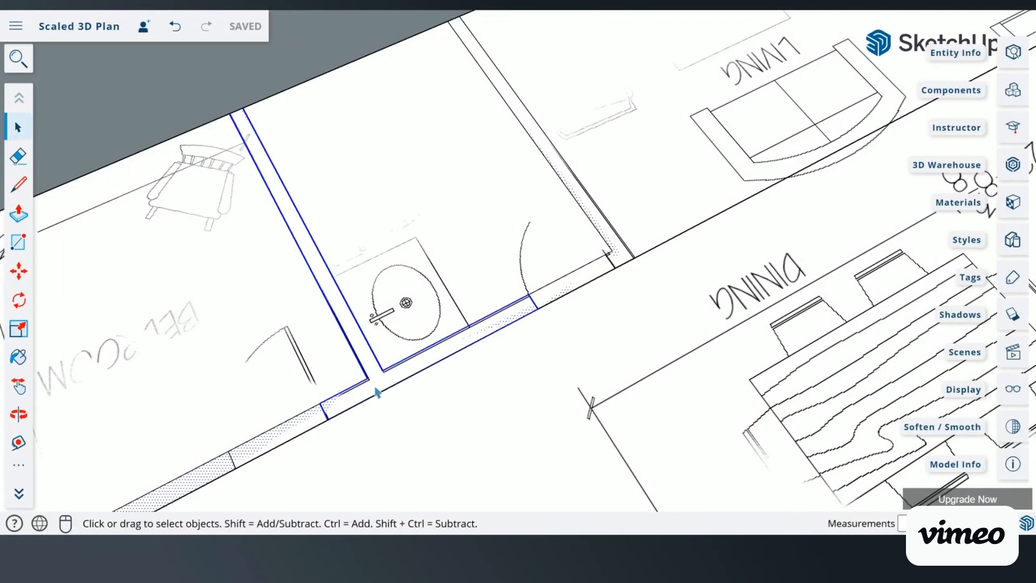
right_click(377, 392)
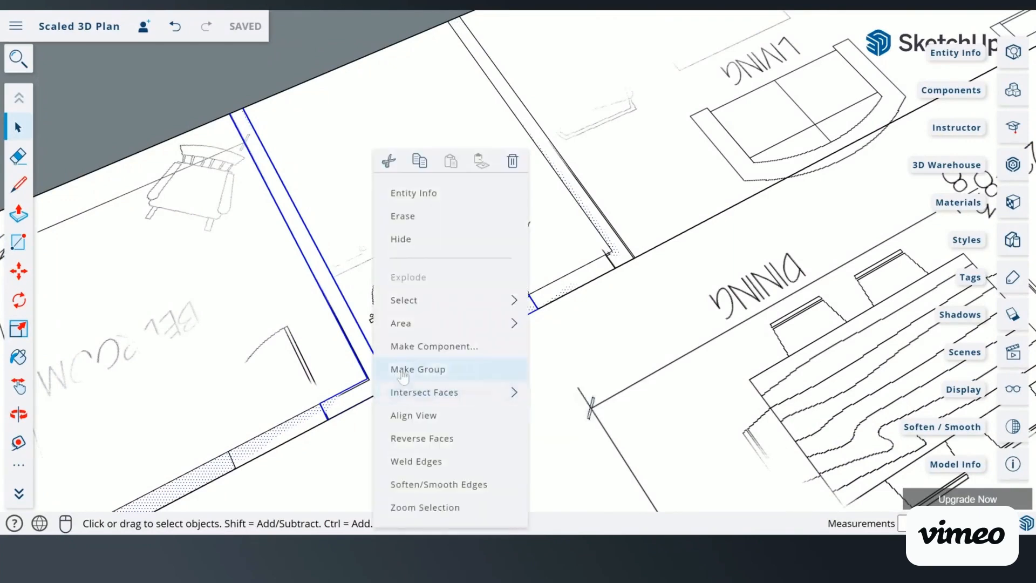
click(402, 370)
Step: Open the interior wall group and extrude the bedroom–bathroom partition, with its wall segment between the doors, up to the exterior walls' top edge
scroll(402, 376, down, 10)
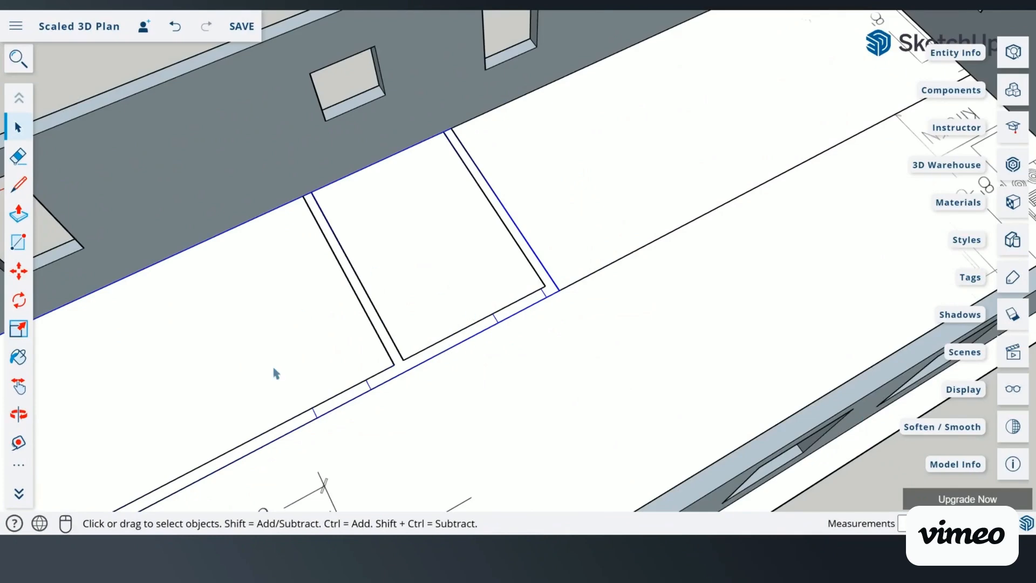
scroll(243, 405, down, 3)
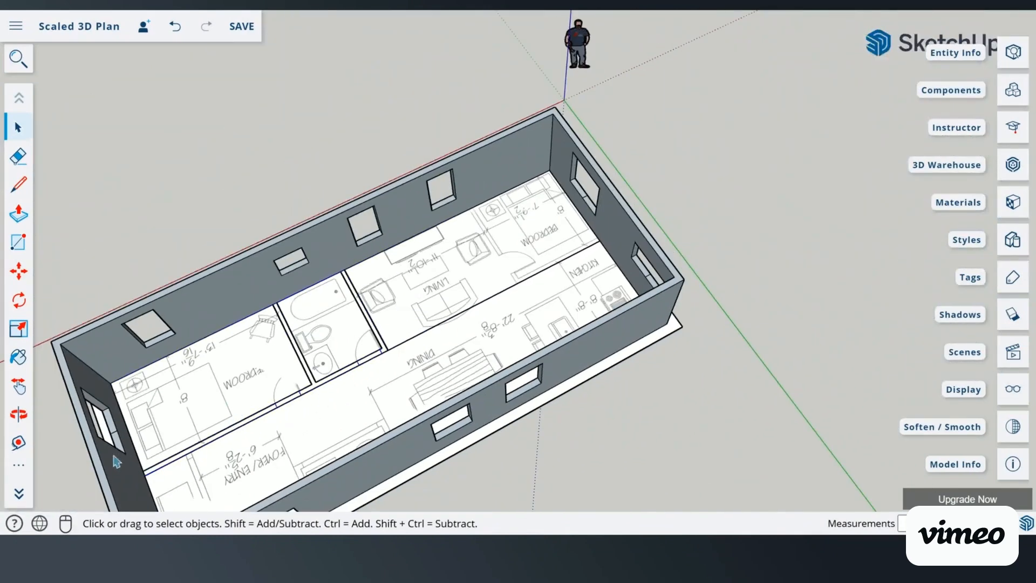
scroll(85, 501, up, 3)
scroll(85, 487, up, 2)
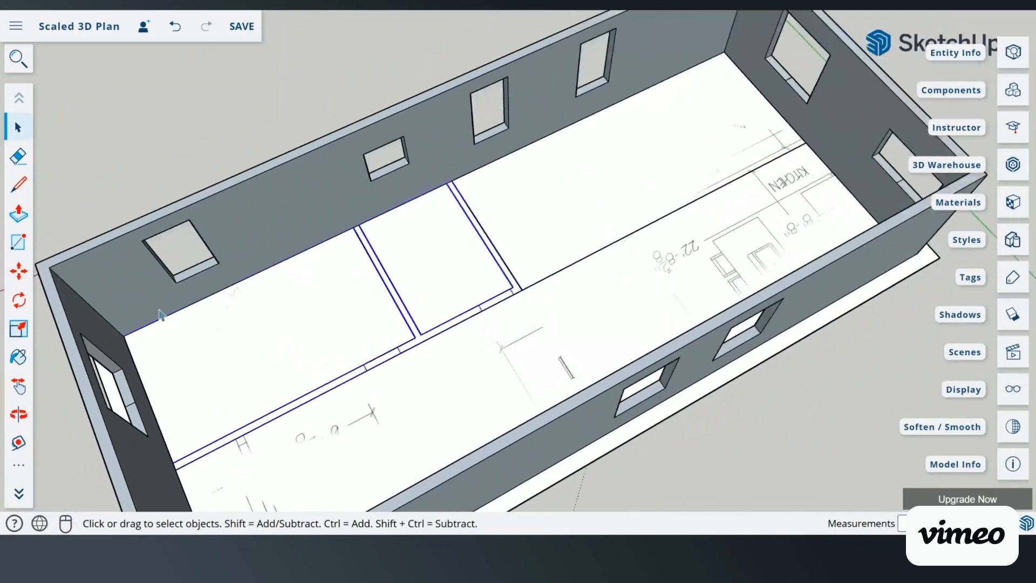
click(18, 213)
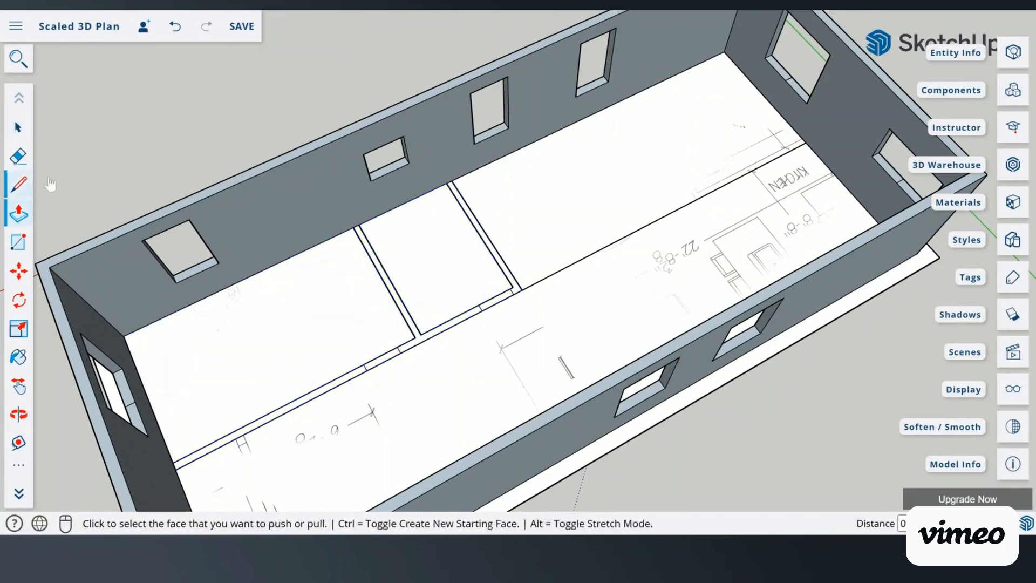
key(space)
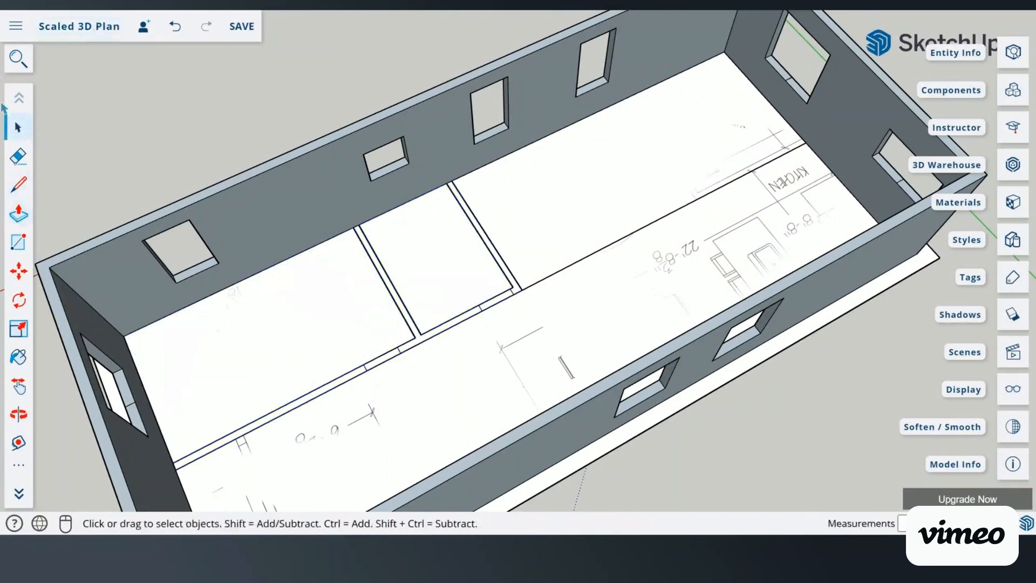
scroll(410, 340, up, 3)
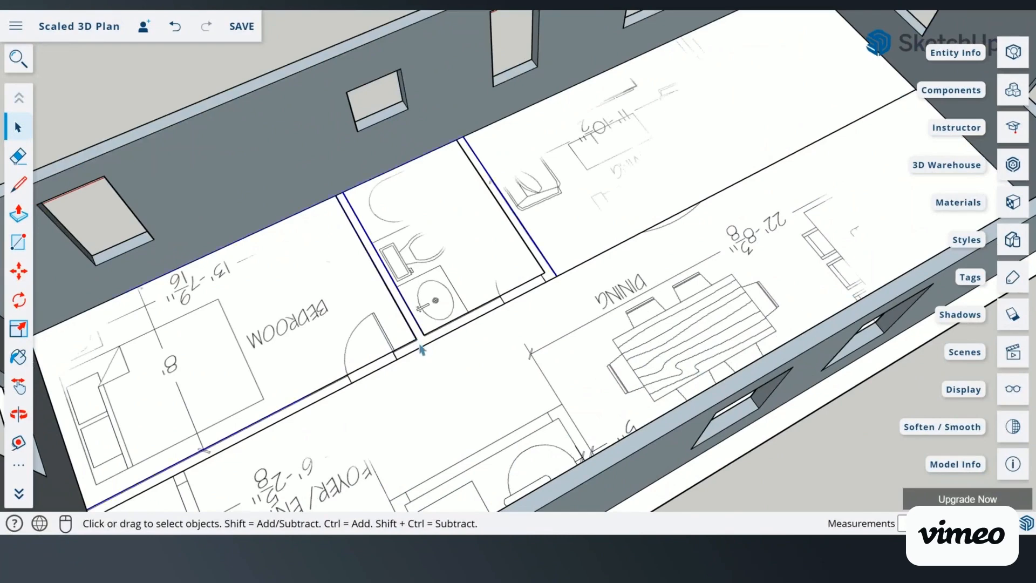
double_click(422, 350)
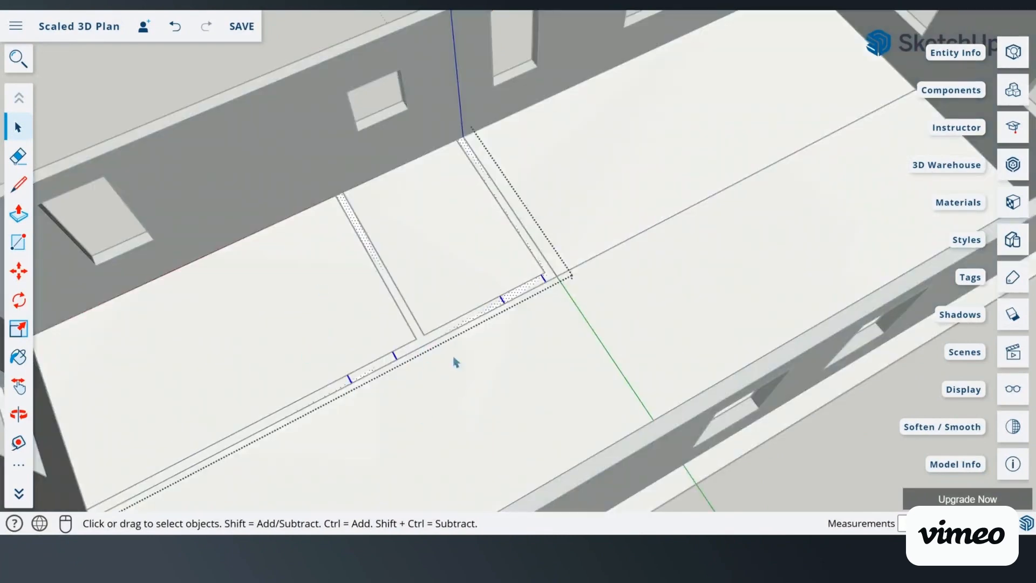
click(20, 215)
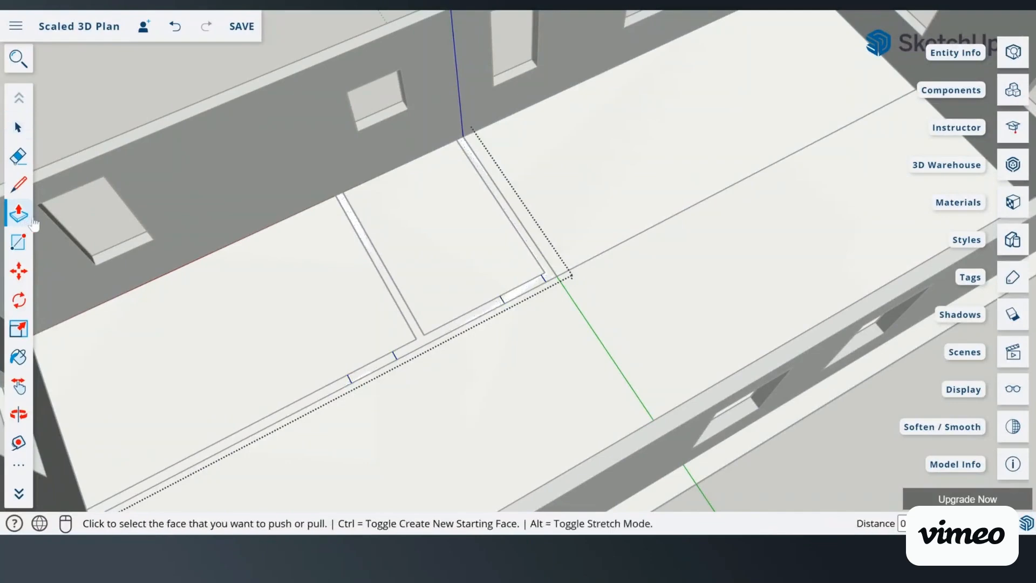
click(425, 345)
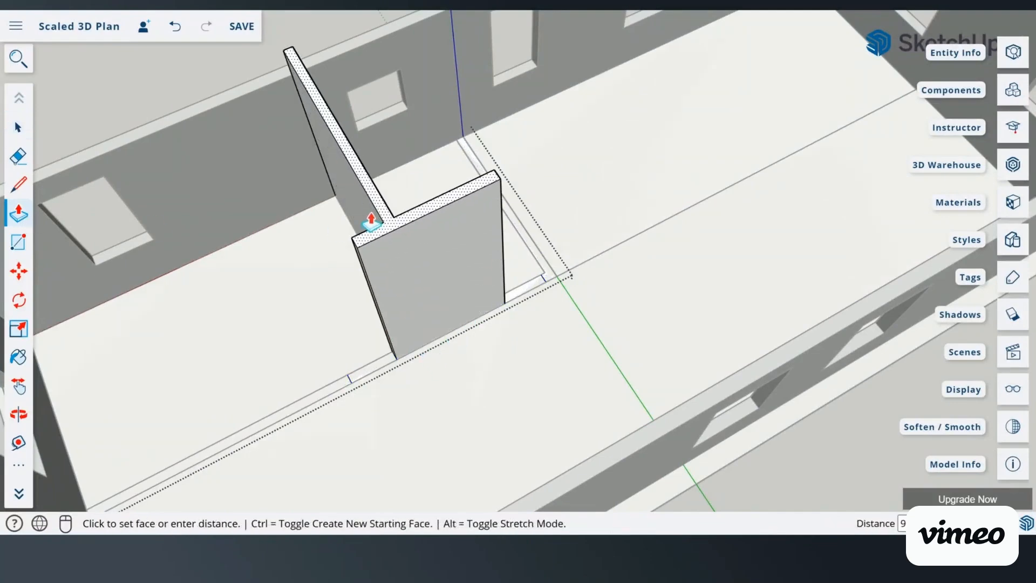
click(232, 105)
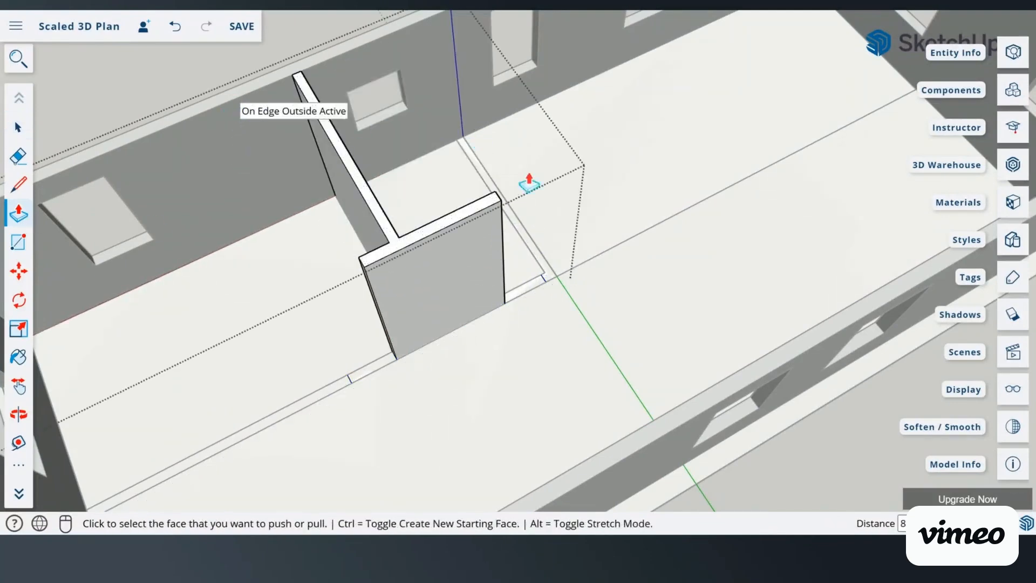
Step: Extrude the bathroom–living partition and the bedroom's hallway-side wall to the same height as the raised partition
click(551, 281)
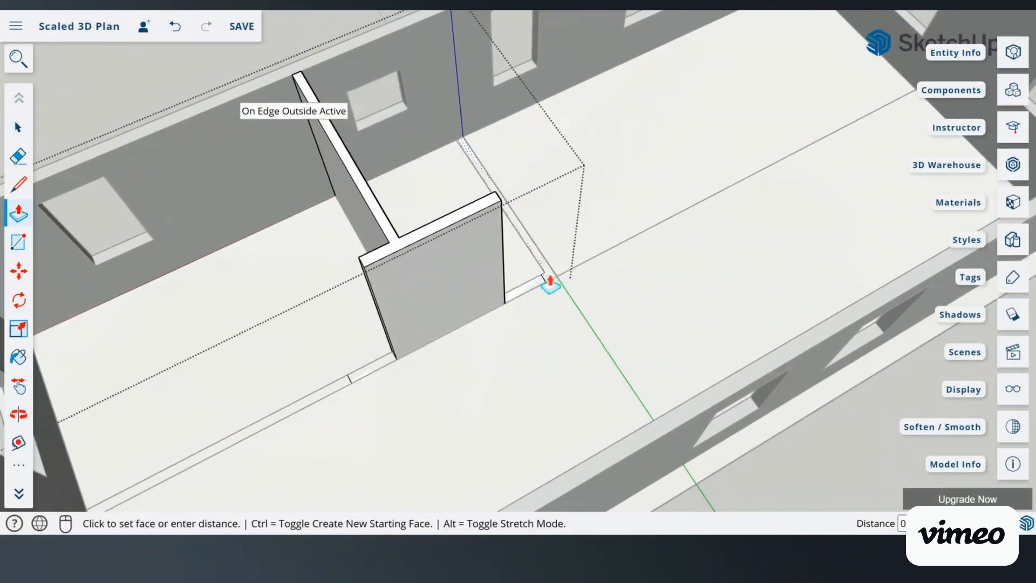
click(492, 199)
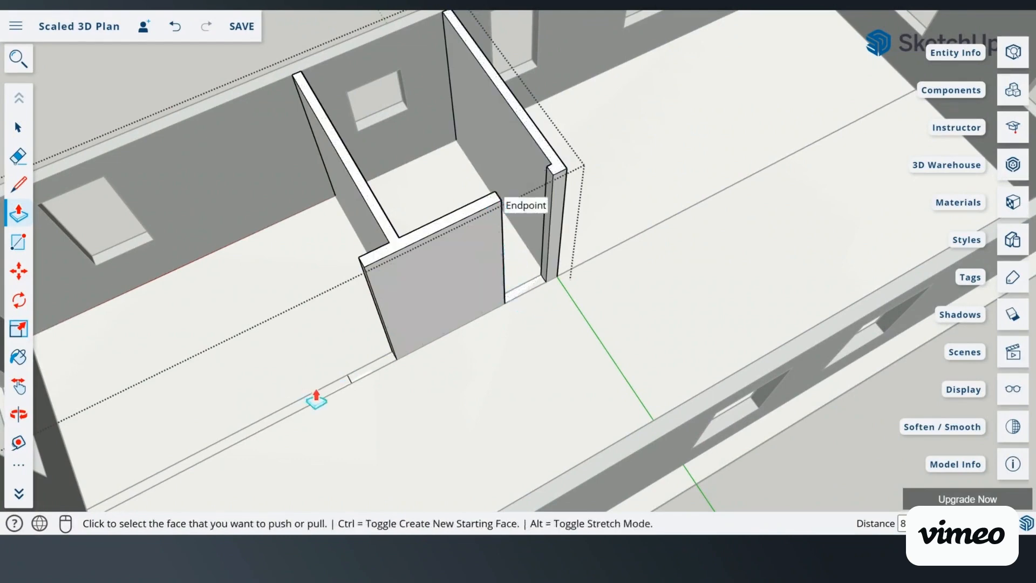
click(316, 400)
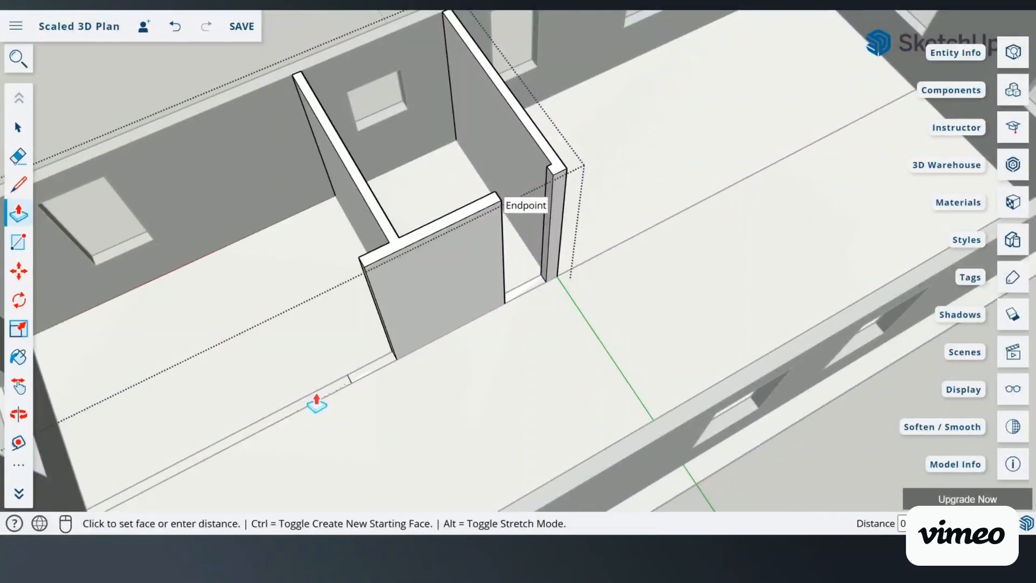
click(367, 270)
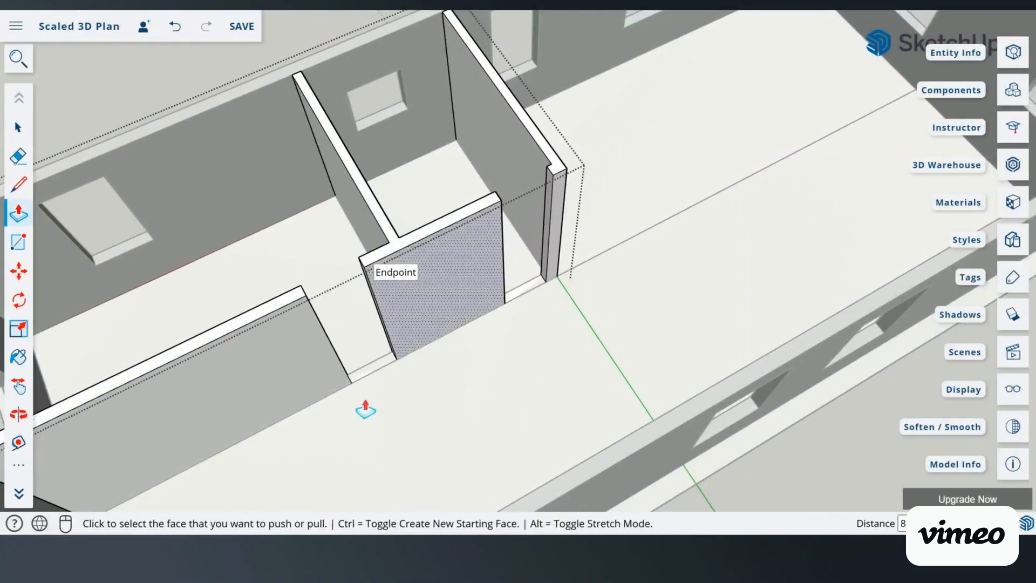
Step: Extrude the bedroom and bathroom door-opening segments to the height of the adjacent walls and close the group
click(373, 377)
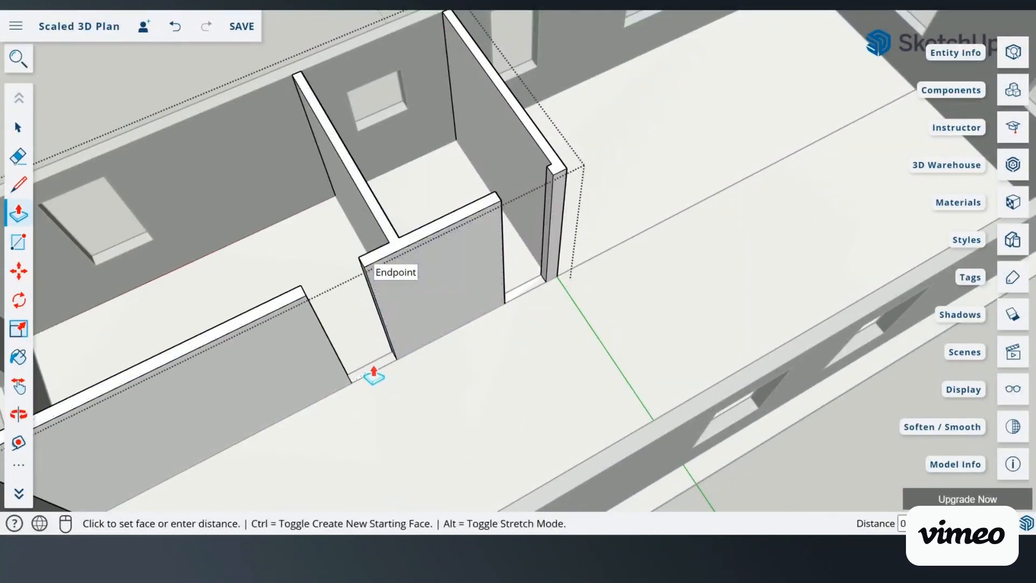
click(304, 291)
click(531, 292)
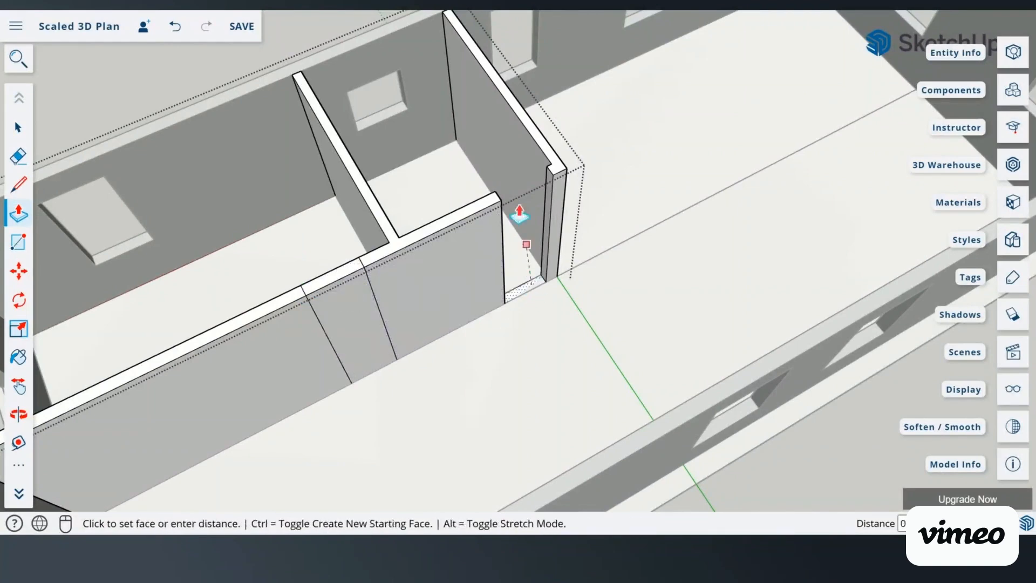
click(499, 203)
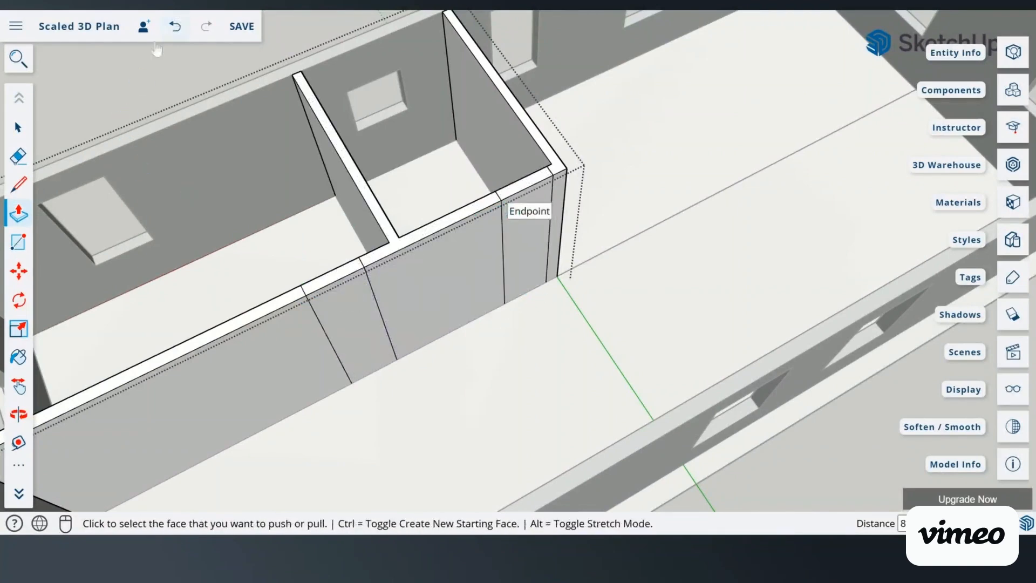
click(18, 127)
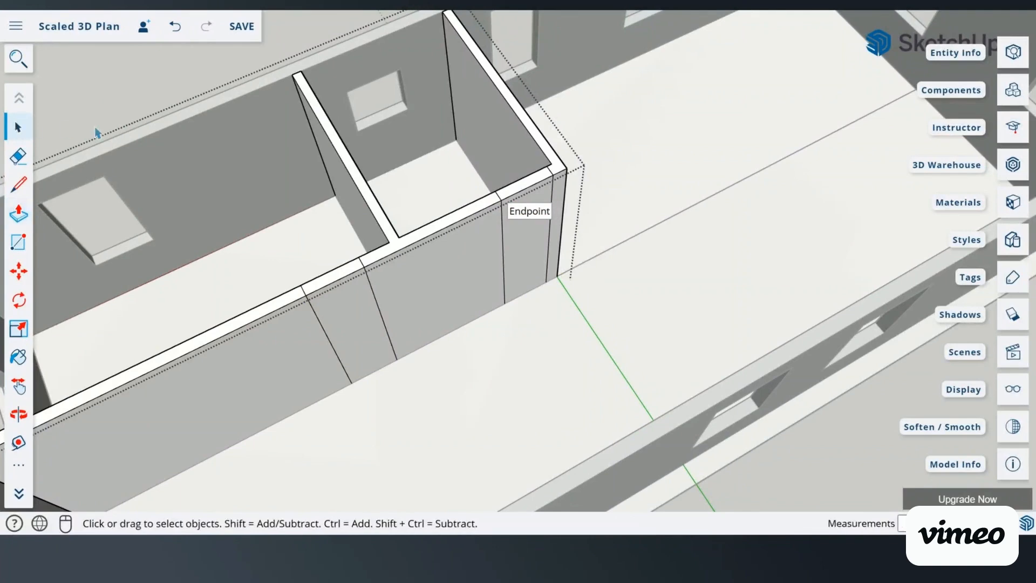
click(90, 127)
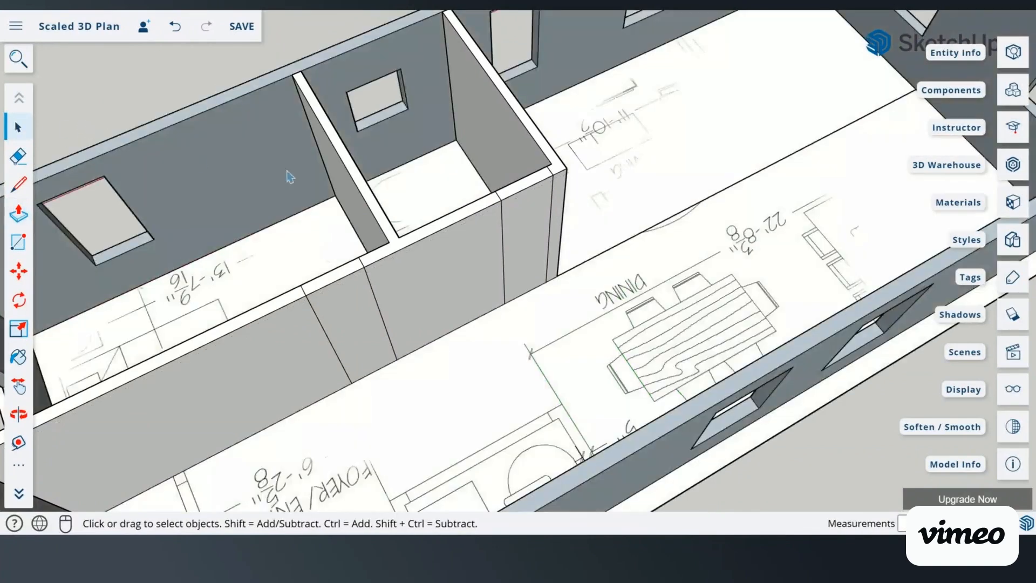
Step: Reopen the wall group and draw a vertical line from the floor up the bedroom door's outer jamb to mark the door height
scroll(379, 343, down, 2)
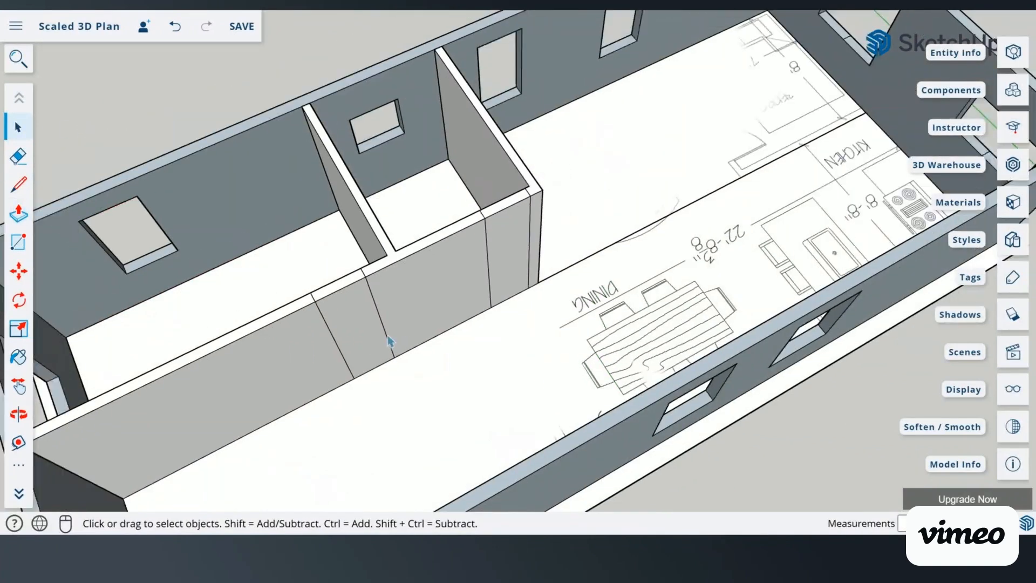
double_click(273, 393)
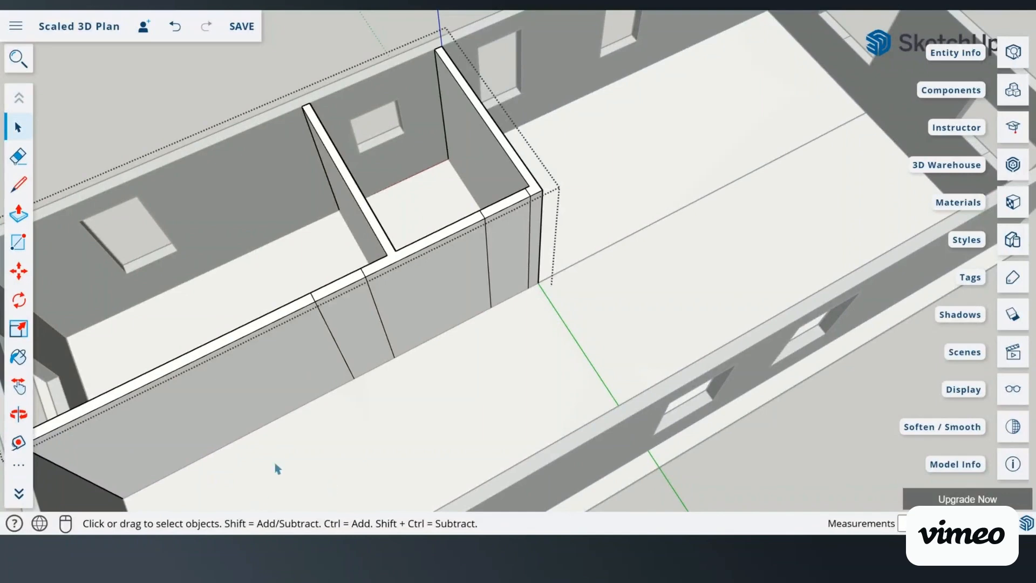
click(15, 419)
drag(319, 441, 242, 351)
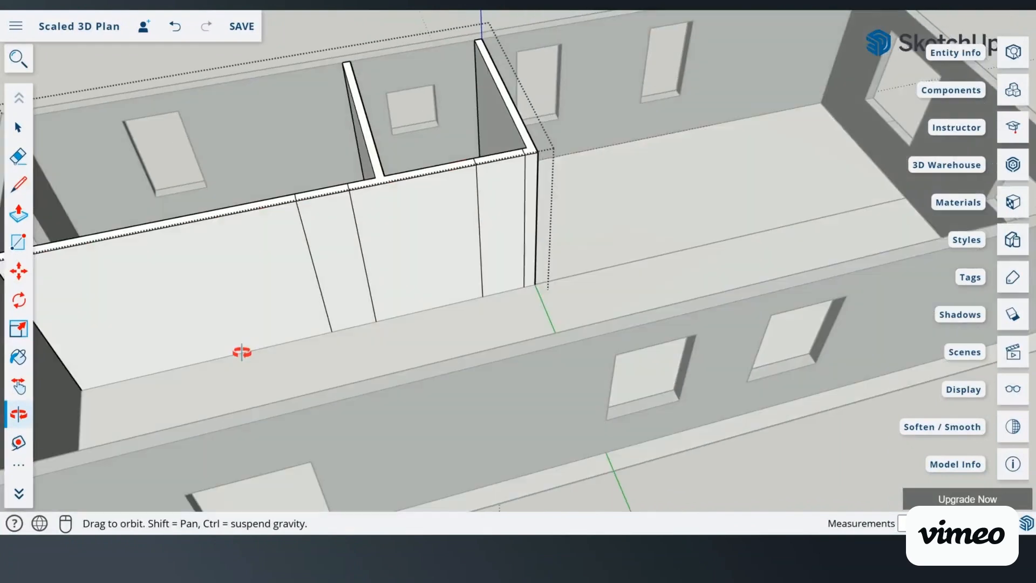
scroll(237, 305, up, 3)
click(18, 128)
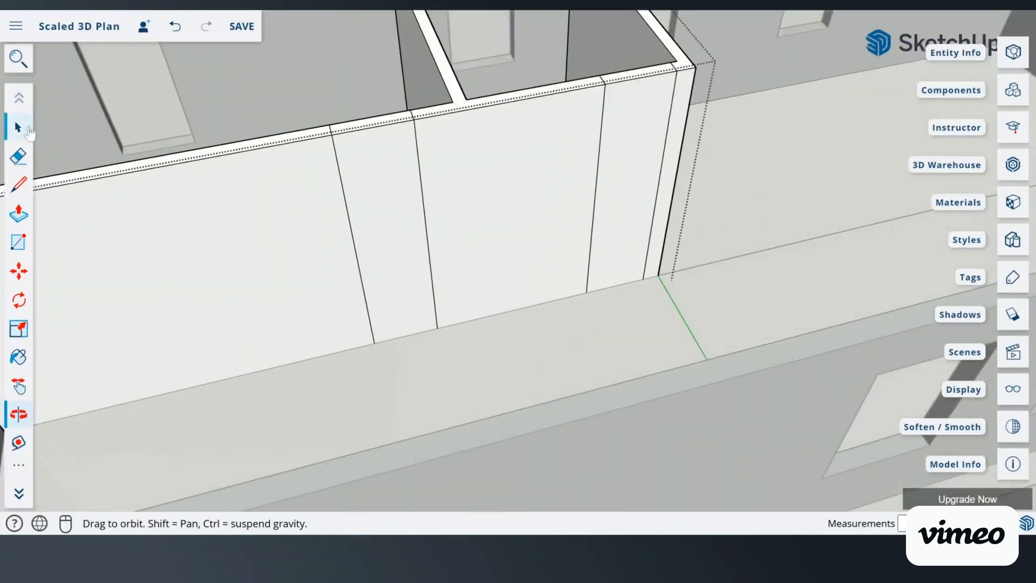
click(17, 189)
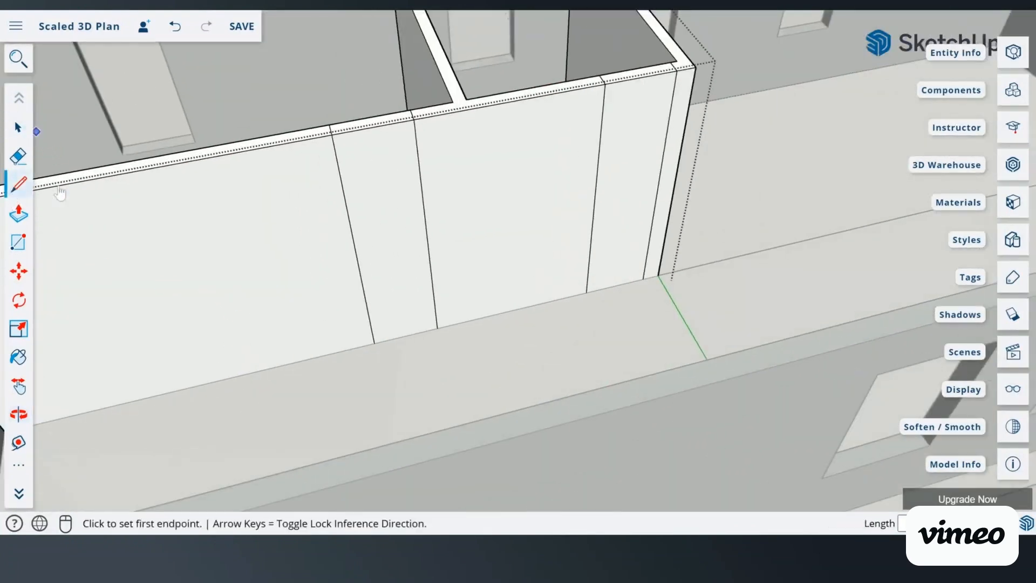
click(374, 343)
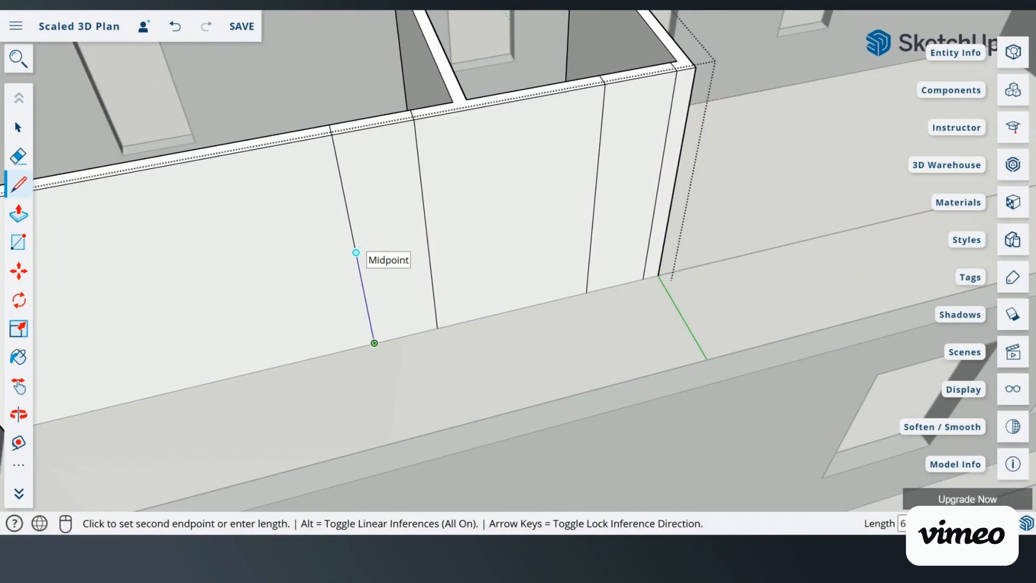
click(356, 252)
key(Escape)
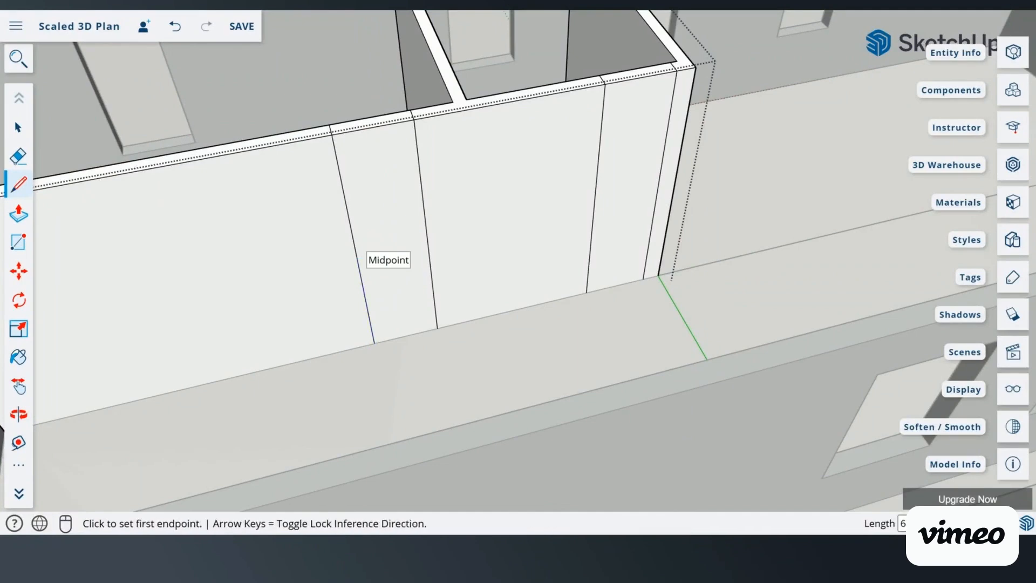
Step: Draw door-head lines across the bedroom and bathroom door segments on the hallway-side wall at the marked door height
click(351, 225)
click(424, 211)
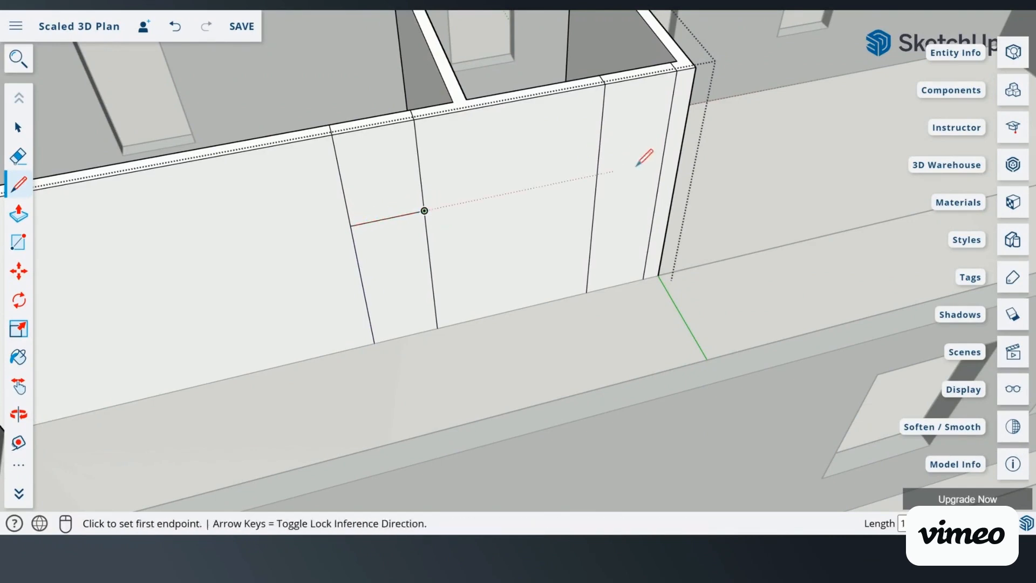
click(597, 174)
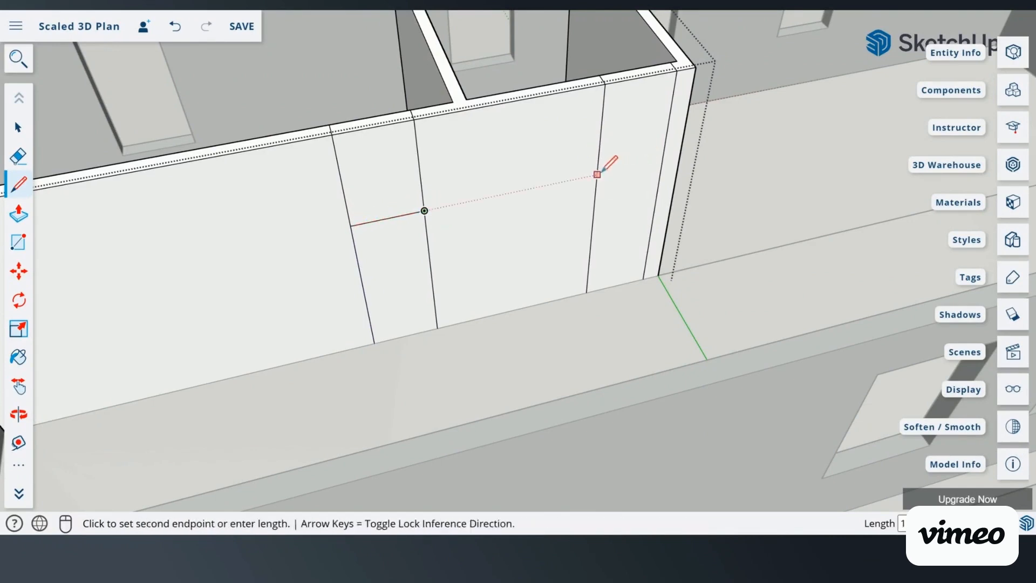
click(663, 160)
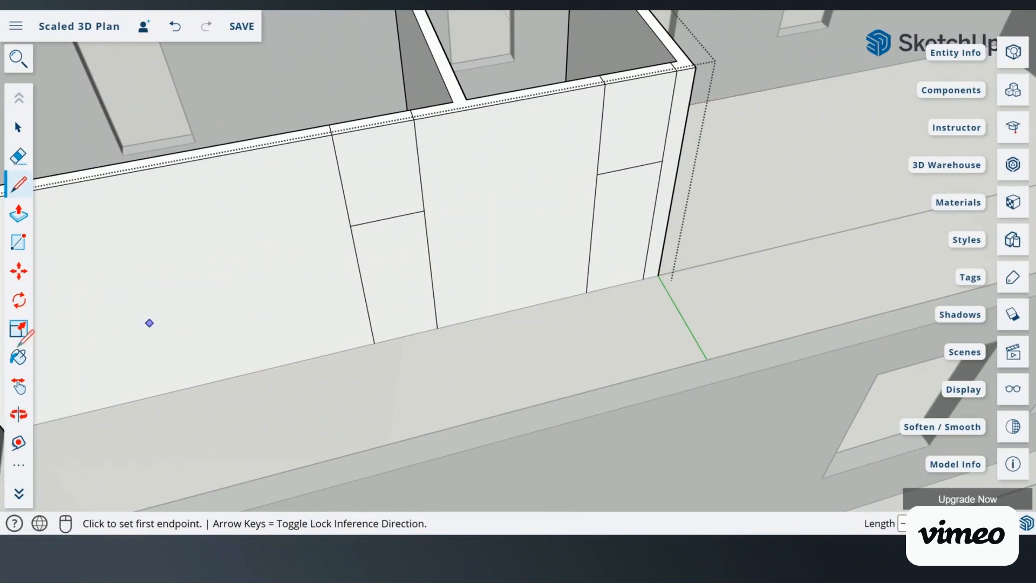
Step: Erase the vertical jamb edges above the bedroom and bathroom door heads on the hallway-side wall
click(18, 156)
mouse_move(445, 148)
mouse_down()
mouse_move(359, 148)
mouse_move(333, 162)
mouse_up()
drag(684, 98, 594, 123)
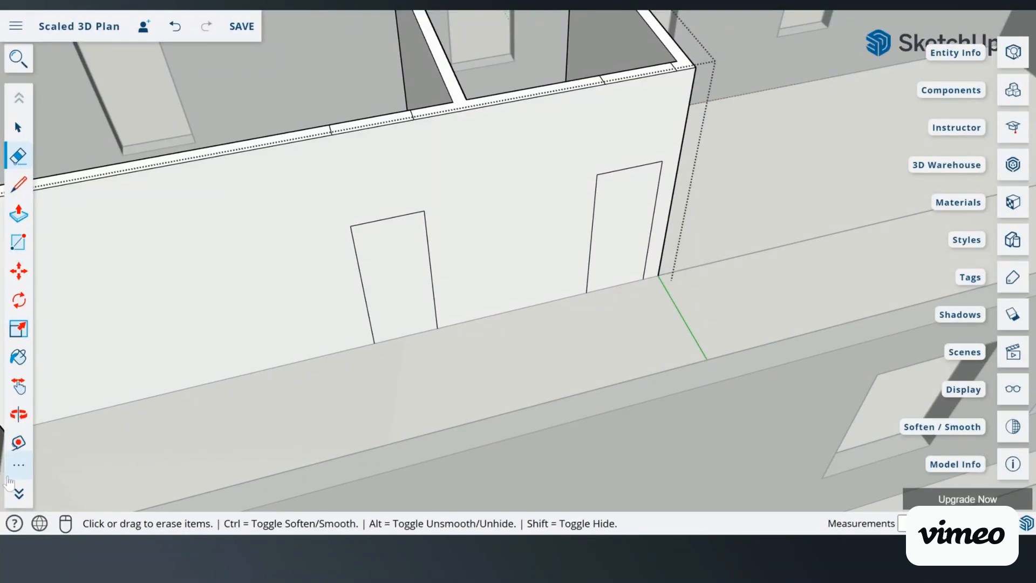
Step: Offset the bedroom door outline outward on the hallway-side wall to form a narrow frame border around the door
key(f)
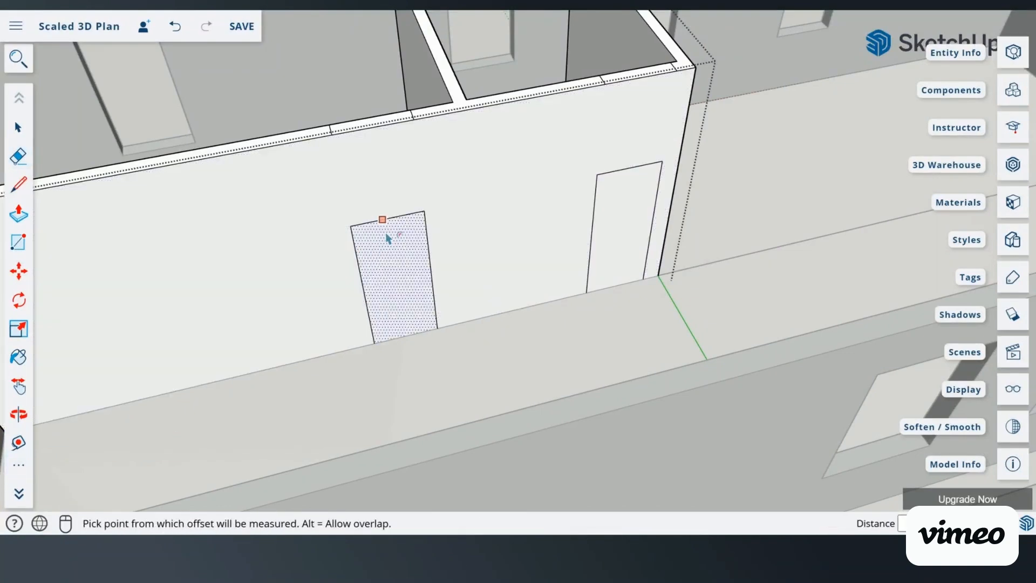
click(385, 217)
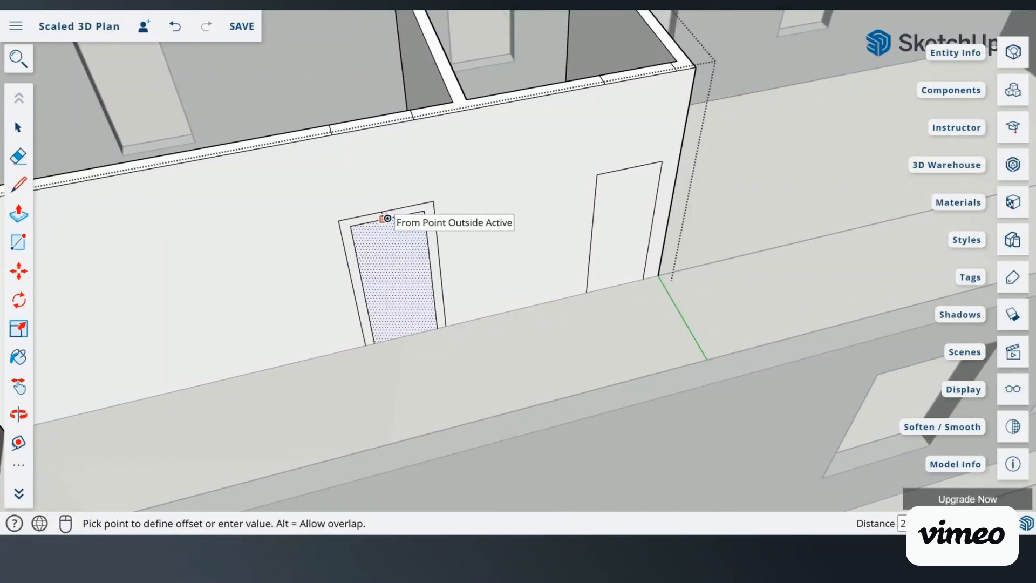
key(Escape)
click(639, 165)
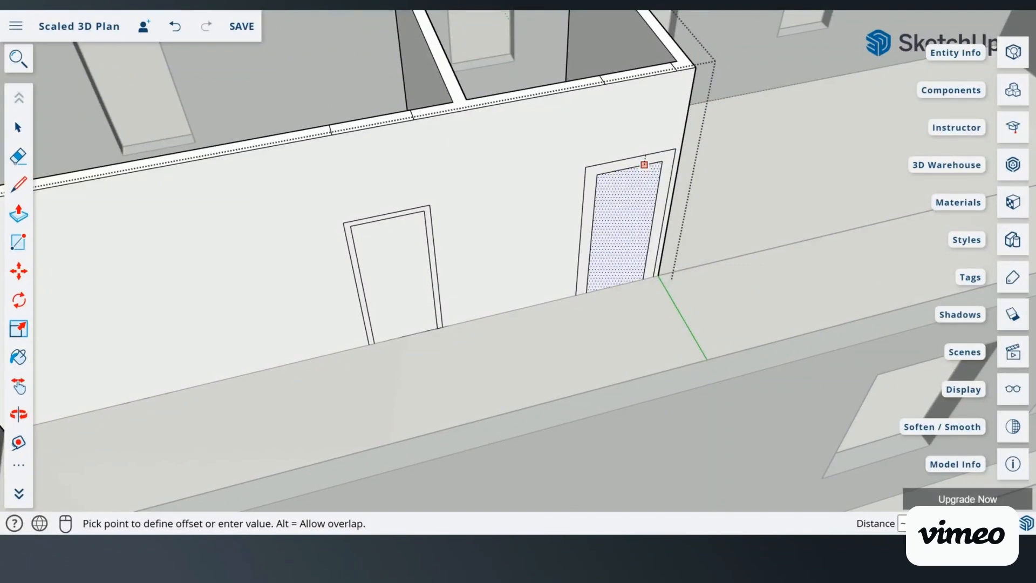
click(650, 172)
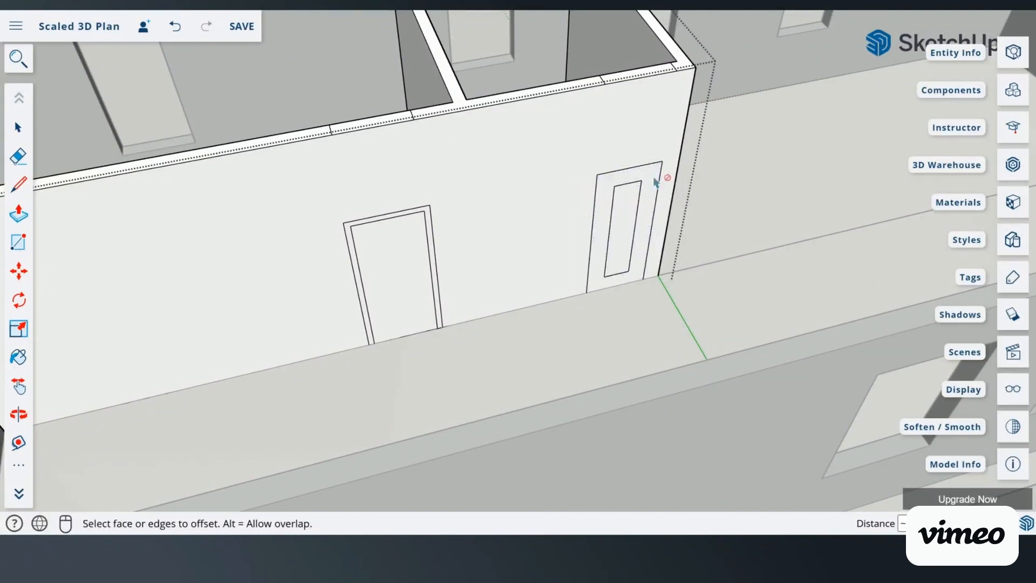
click(175, 27)
Step: Offset the bathroom door outline outward on the hallway-side wall to form its frame border
click(636, 173)
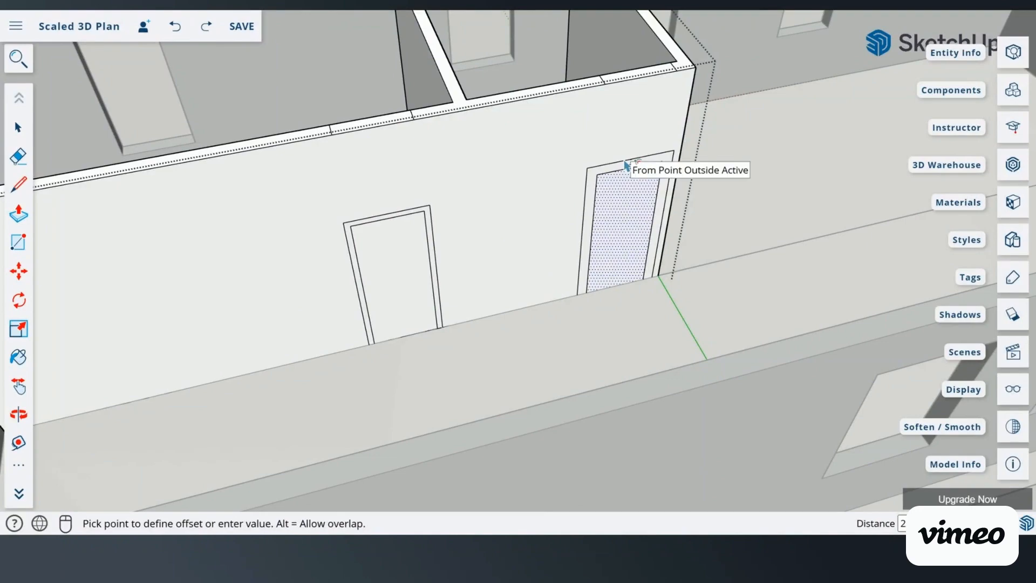
click(625, 162)
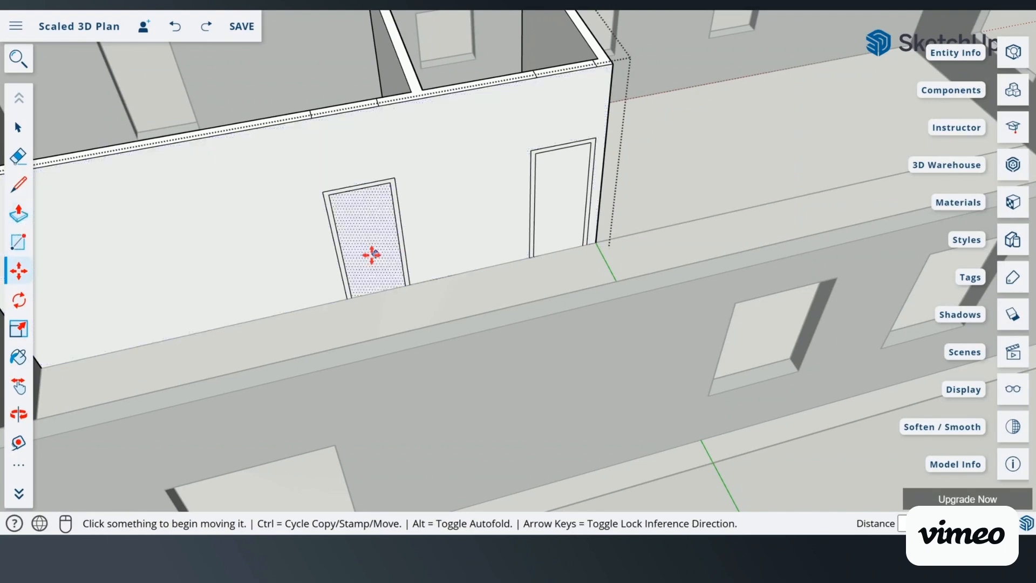
Step: Push the bedroom and bathroom door panels through the full wall thickness to cut the openings, and close the group
click(19, 213)
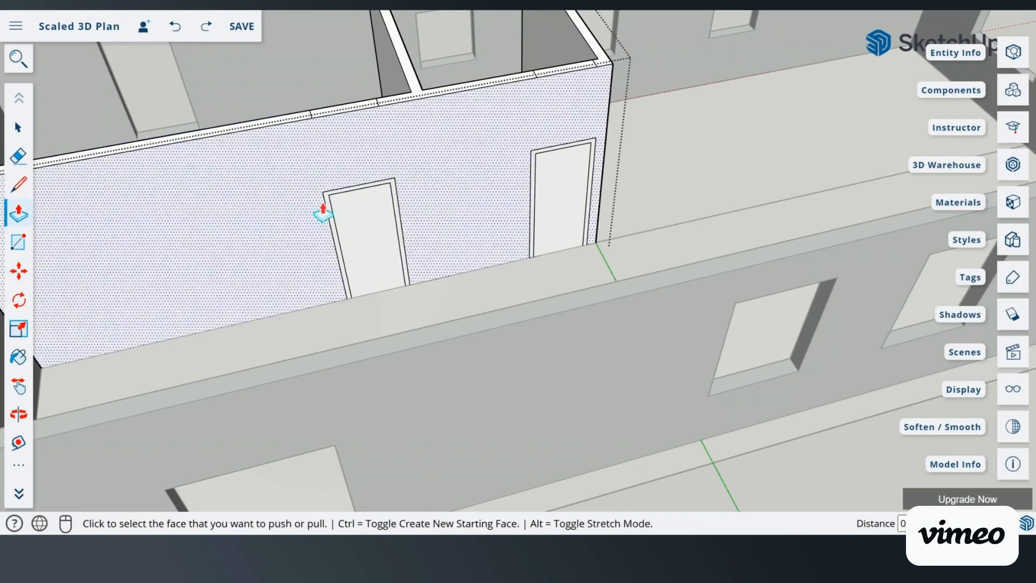
click(374, 241)
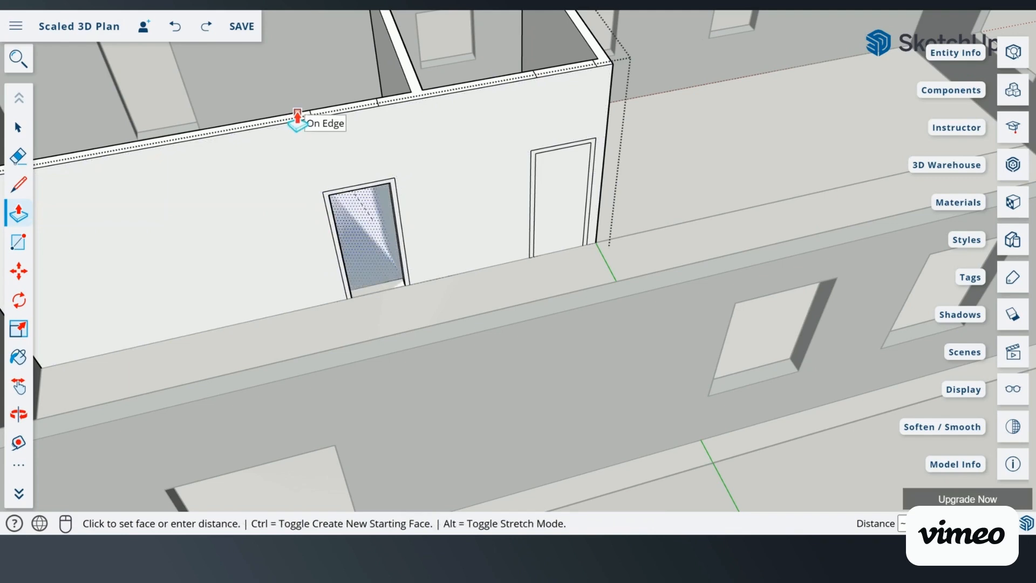
click(298, 120)
click(548, 216)
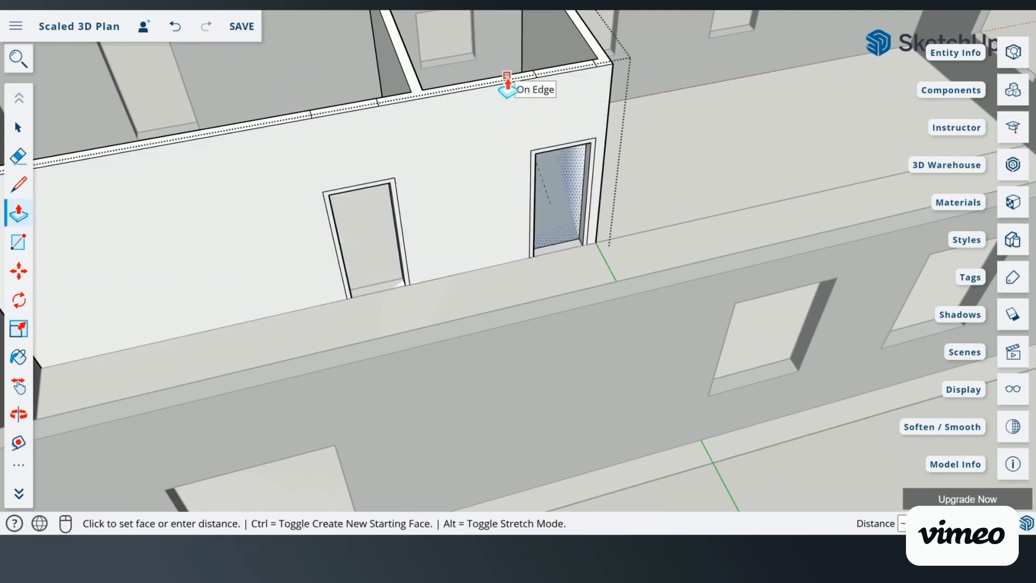
click(507, 86)
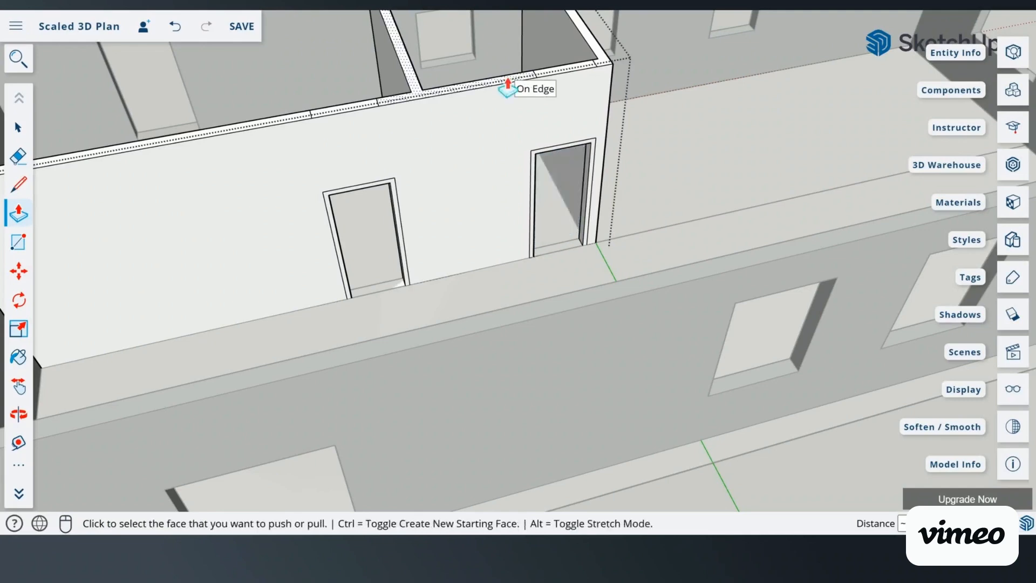
click(19, 128)
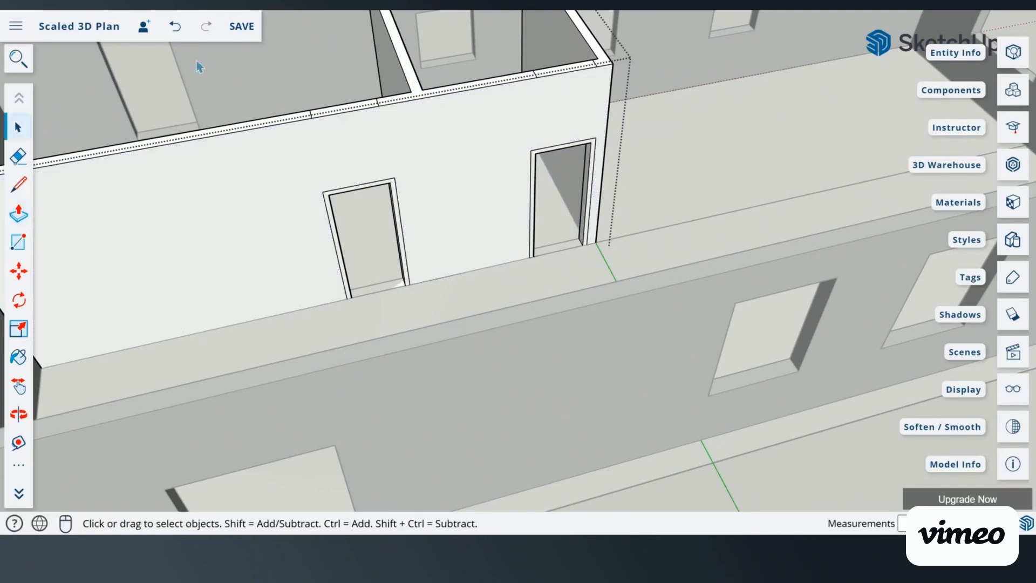
click(145, 92)
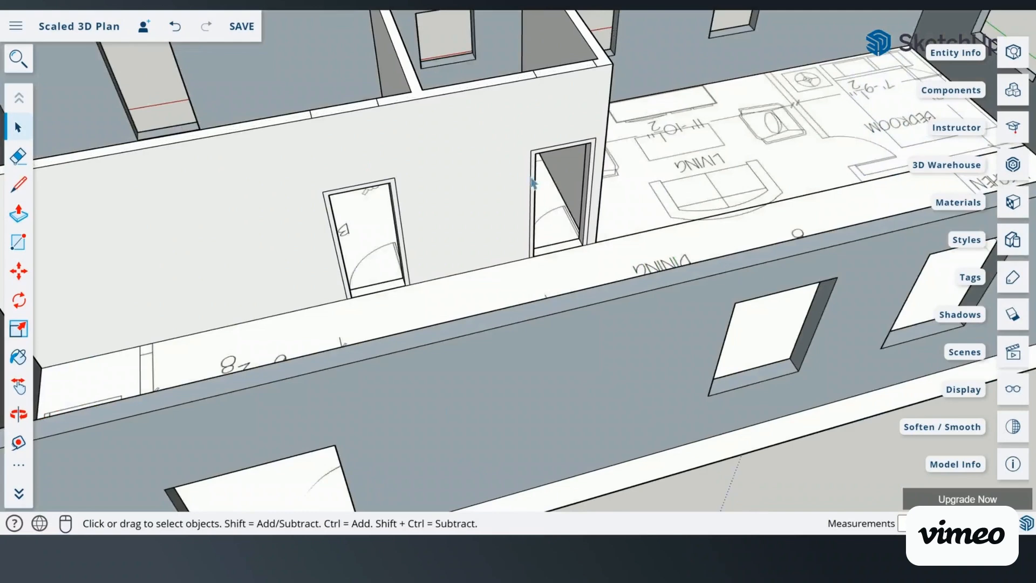
Step: Reopen the interior wall group and reverse the face of the hallway-side wall so it matches the exterior walls
scroll(505, 192, up, 6)
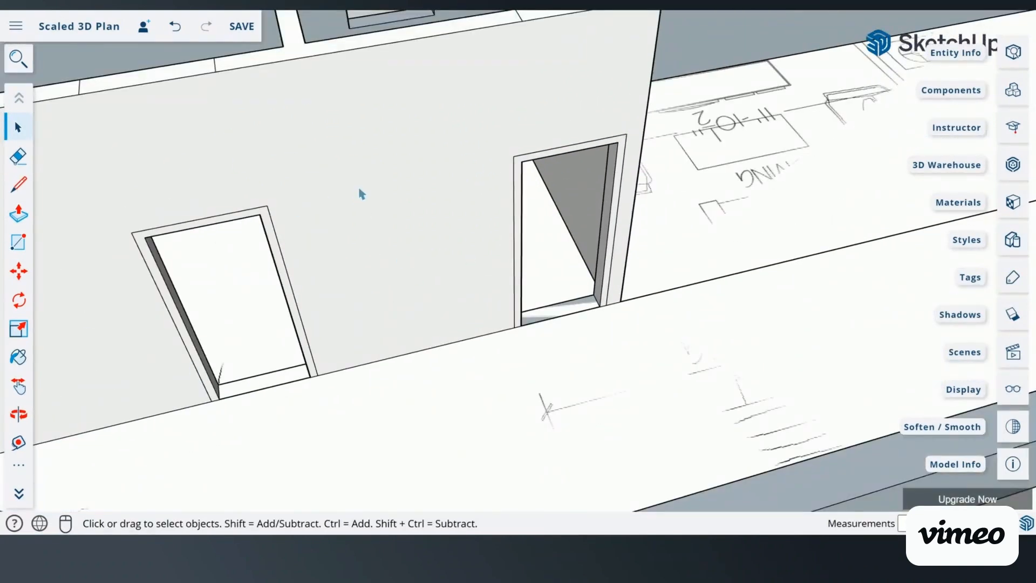
scroll(329, 183, down, 3)
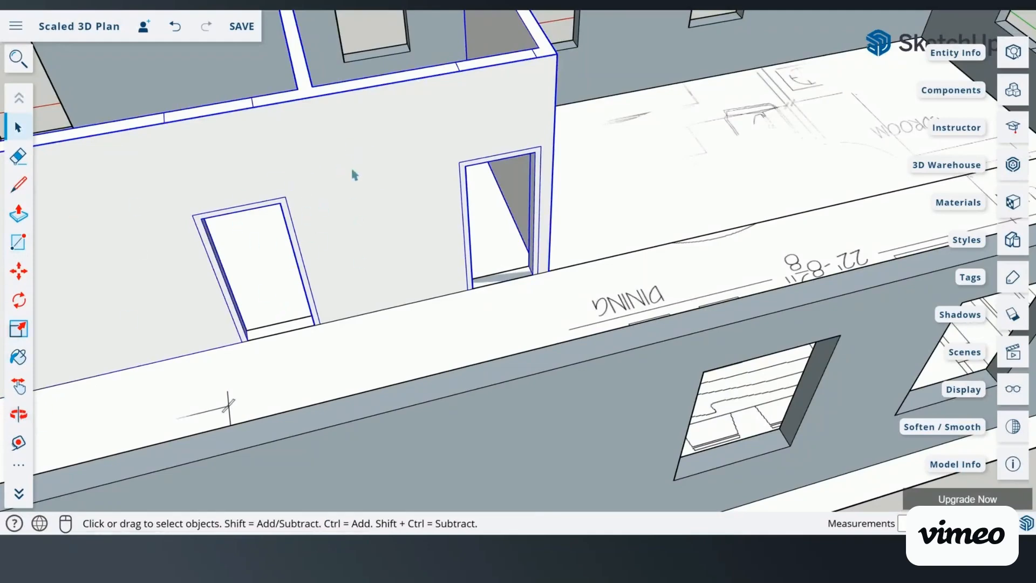
scroll(351, 201, down, 2)
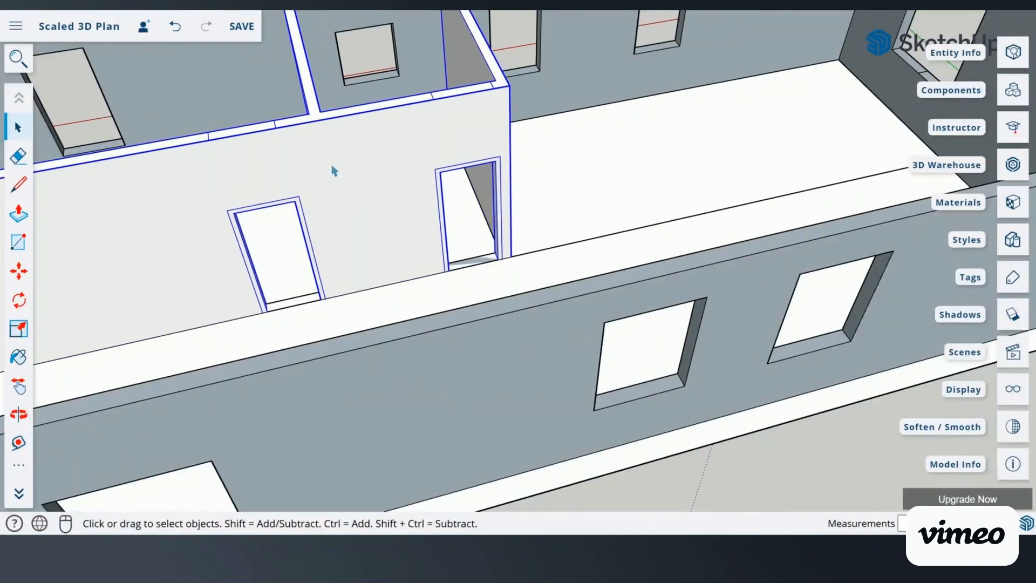
double_click(333, 171)
click(332, 168)
right_click(331, 167)
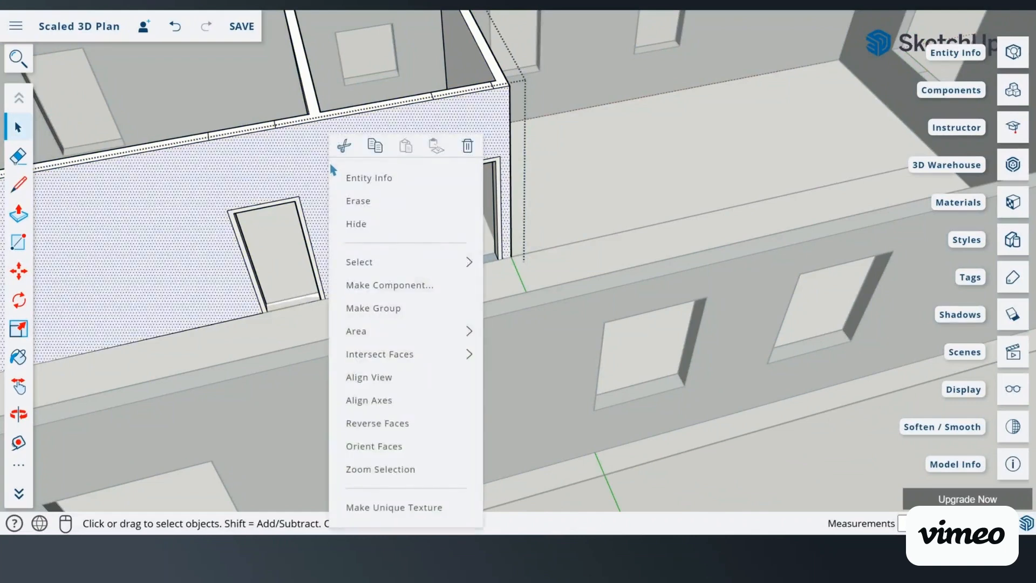
click(357, 424)
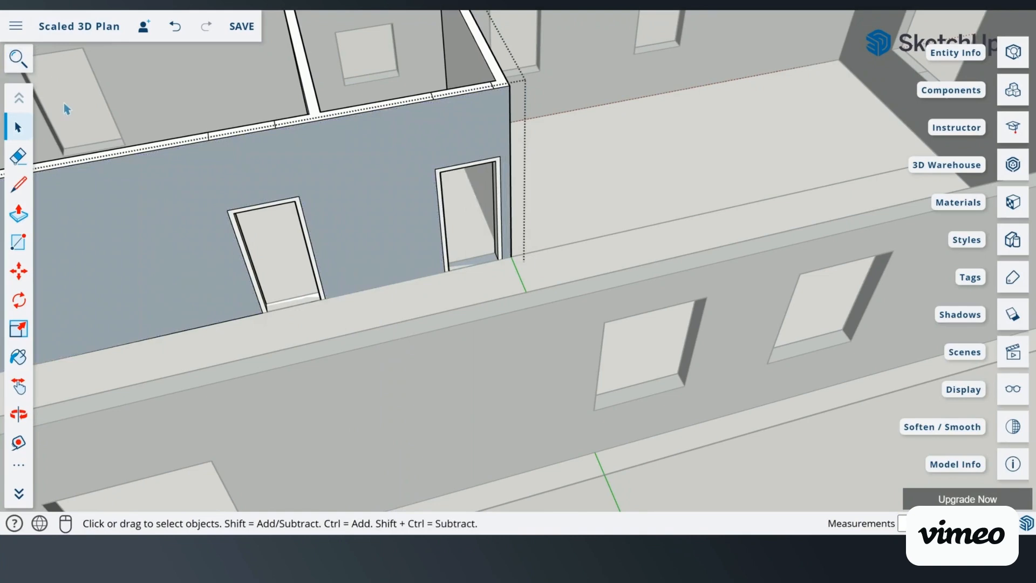
Step: Erase the leftover vertical edges above the bedroom and bathroom doors on the room side of the hallway wall
scroll(84, 106, down, 3)
scroll(186, 165, down, 3)
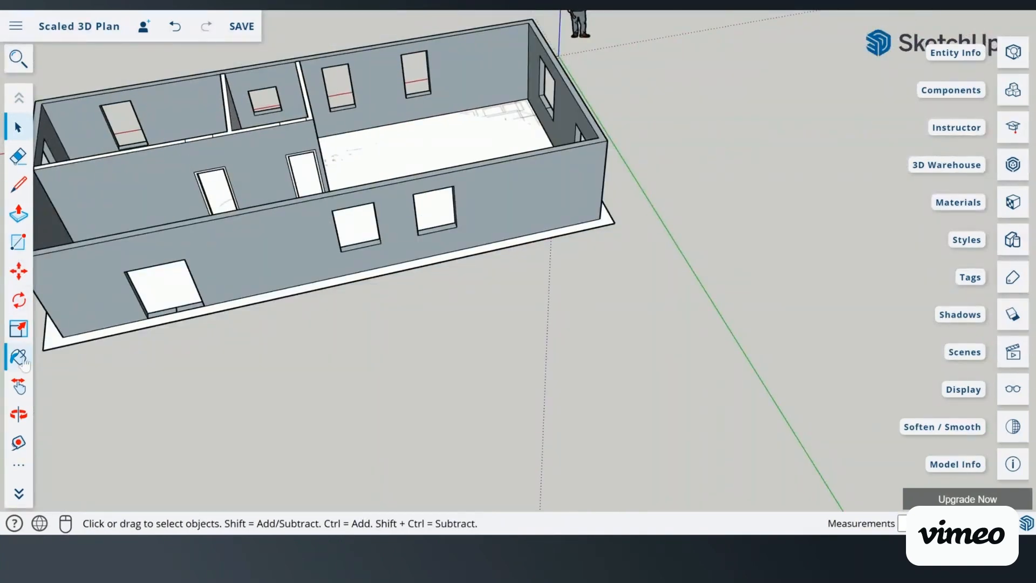
click(18, 414)
drag(185, 271, 534, 420)
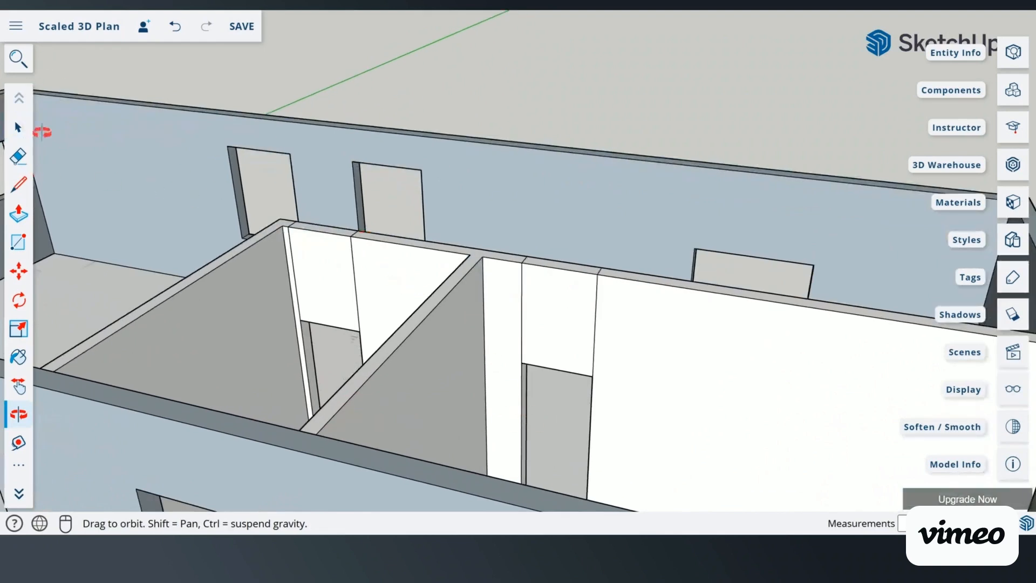
click(19, 128)
triple_click(376, 279)
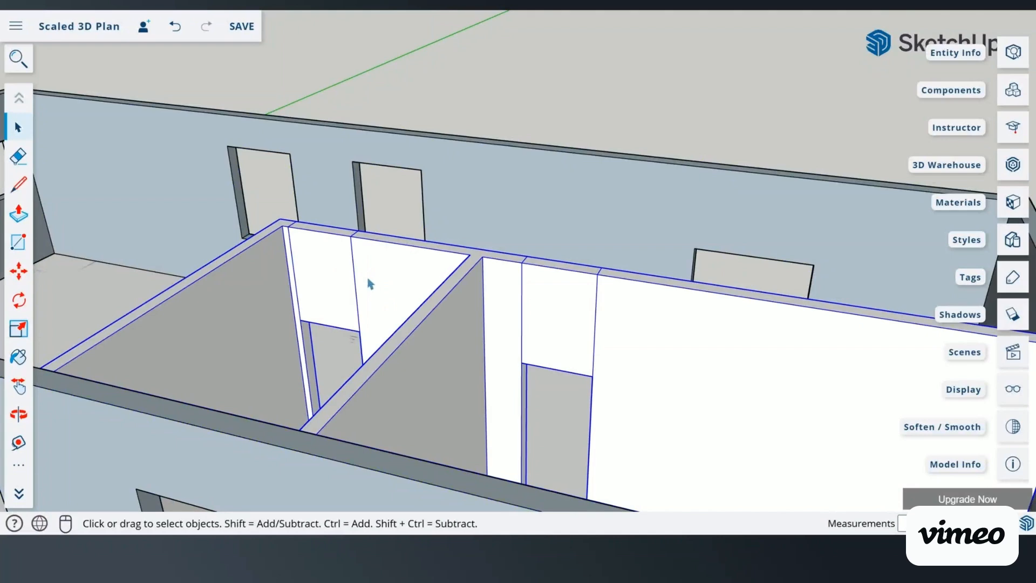
double_click(364, 279)
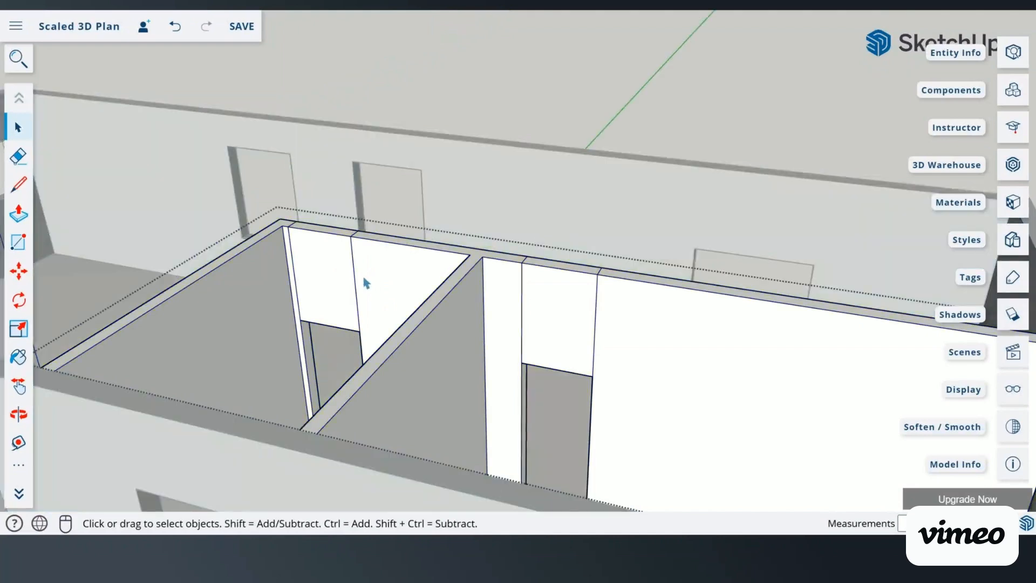
click(19, 156)
mouse_move(529, 304)
mouse_down()
mouse_move(546, 313)
mouse_move(536, 309)
mouse_up()
mouse_move(360, 287)
mouse_down()
mouse_move(288, 266)
mouse_move(305, 275)
mouse_move(286, 248)
mouse_up()
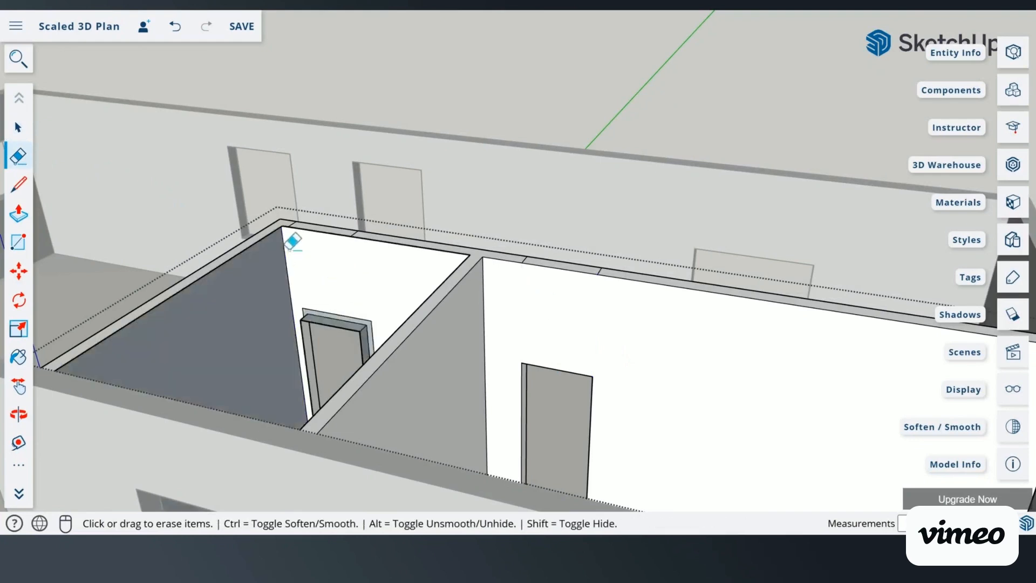
Step: Undo the last erase, remove only the leftover vertical edge near the bathroom's corner, and close the wall group
click(174, 27)
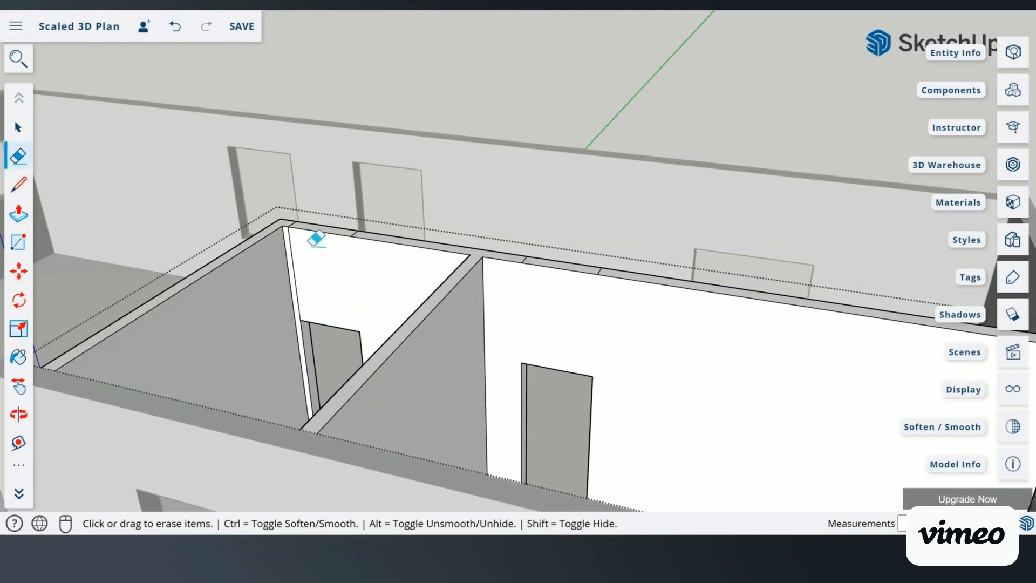
click(290, 237)
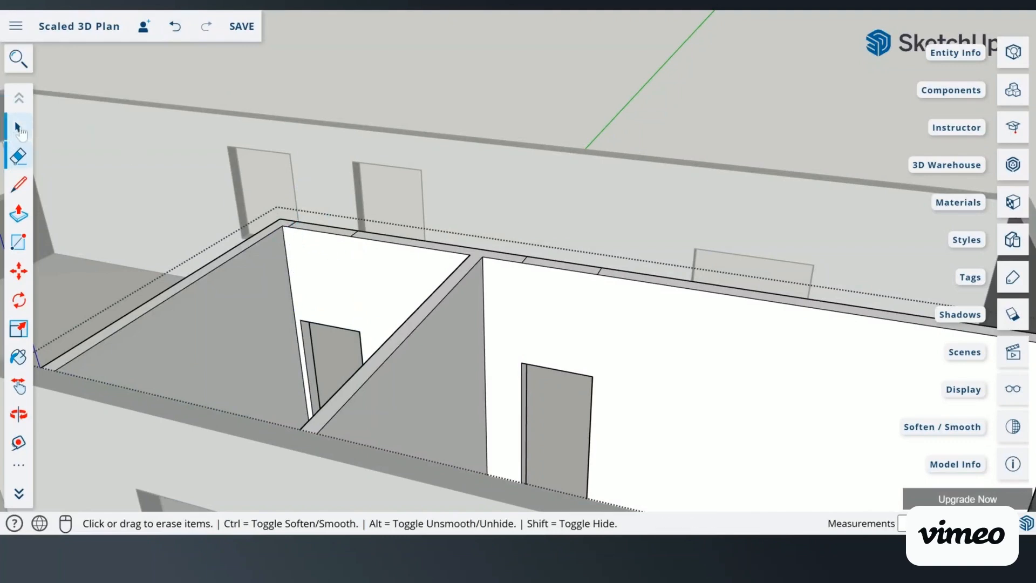
click(18, 128)
click(455, 85)
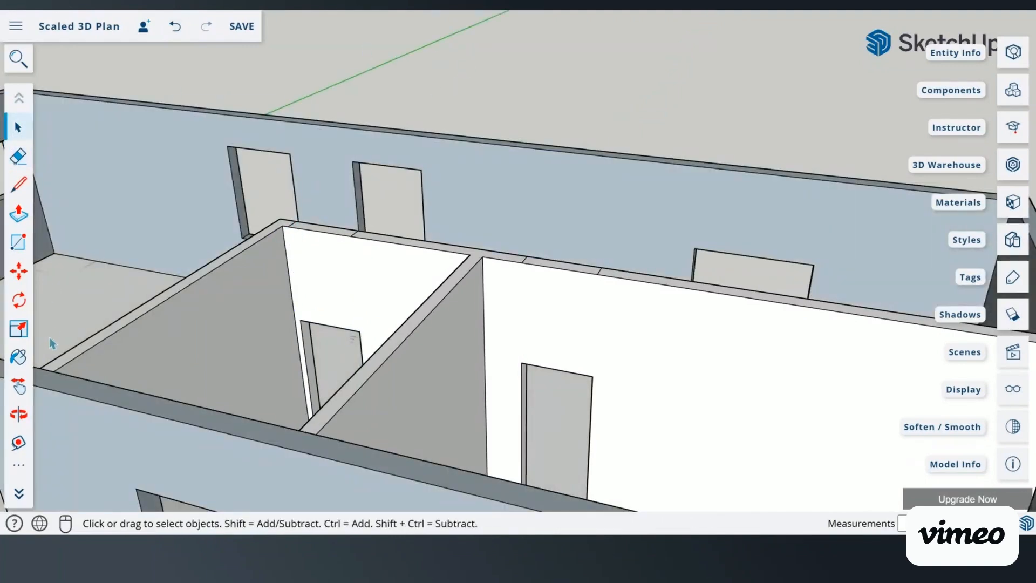
Step: Examine the interior walls and the cut door openings from the hallway side and from the opposite side of the house
click(18, 413)
mouse_move(444, 315)
mouse_down()
mouse_move(259, 363)
mouse_move(331, 290)
mouse_move(213, 303)
mouse_move(225, 289)
mouse_up()
scroll(395, 252, down, 5)
drag(456, 124, 412, 51)
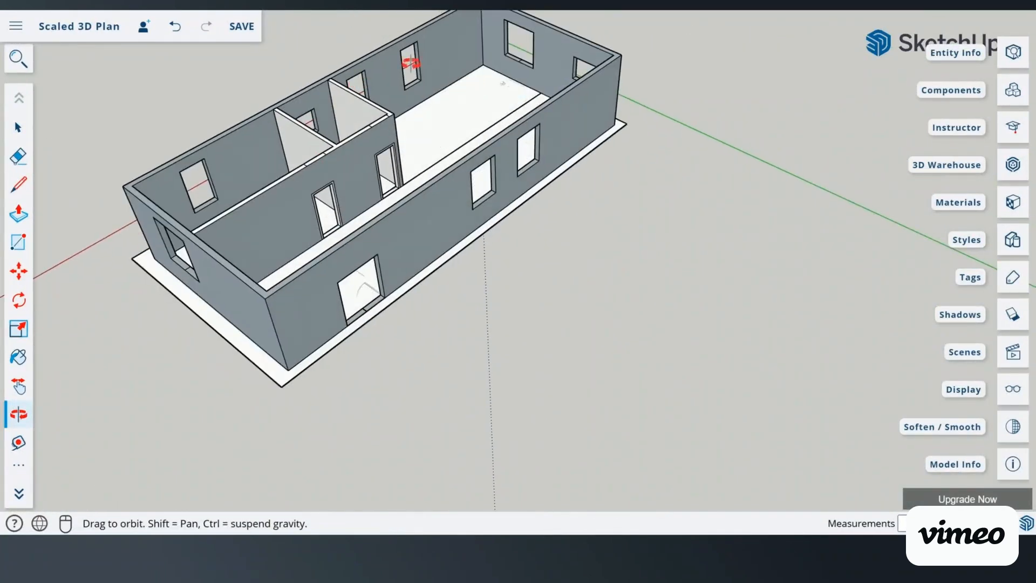
scroll(328, 204, up, 3)
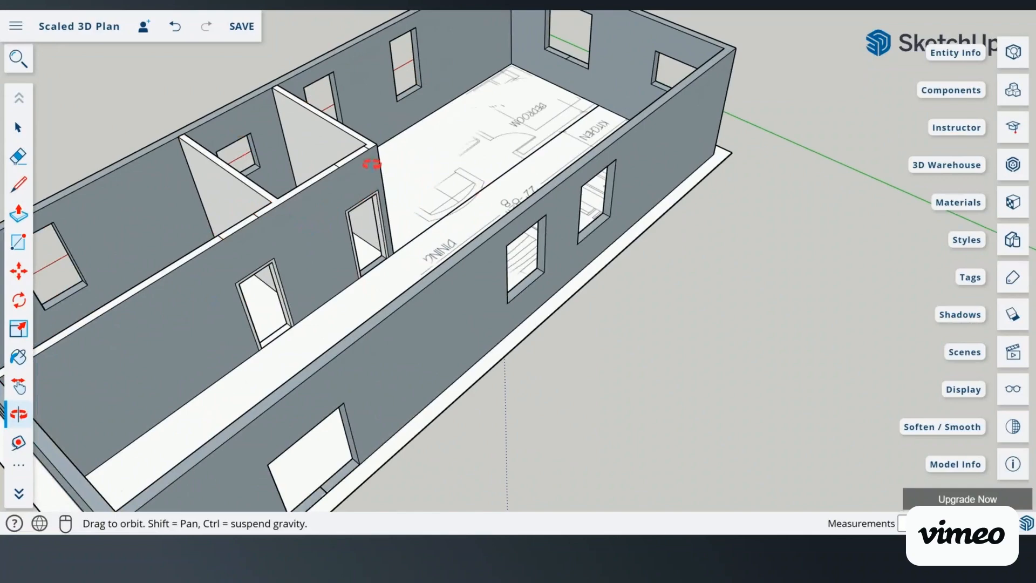
scroll(394, 156, up, 3)
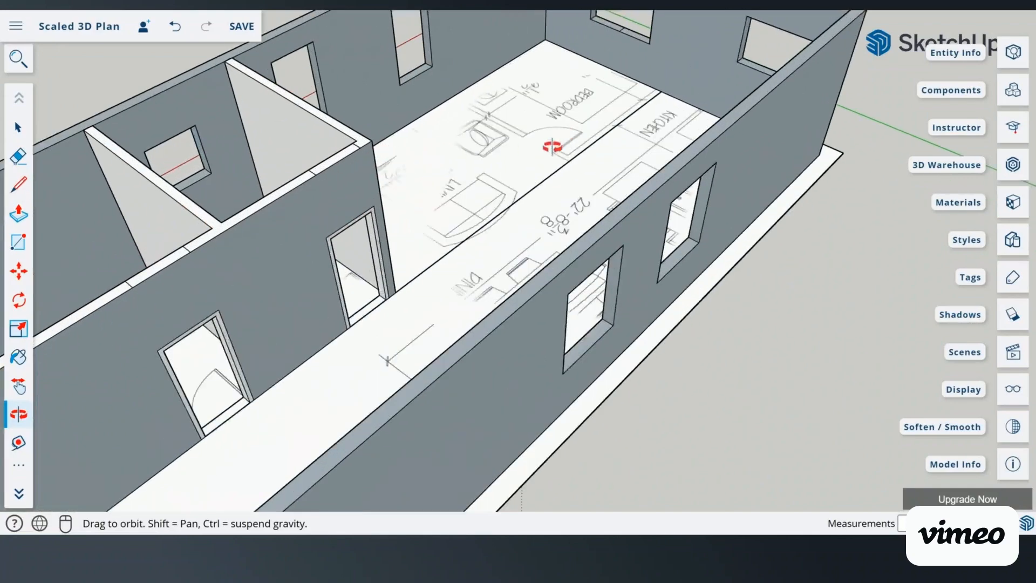
scroll(507, 102, up, 3)
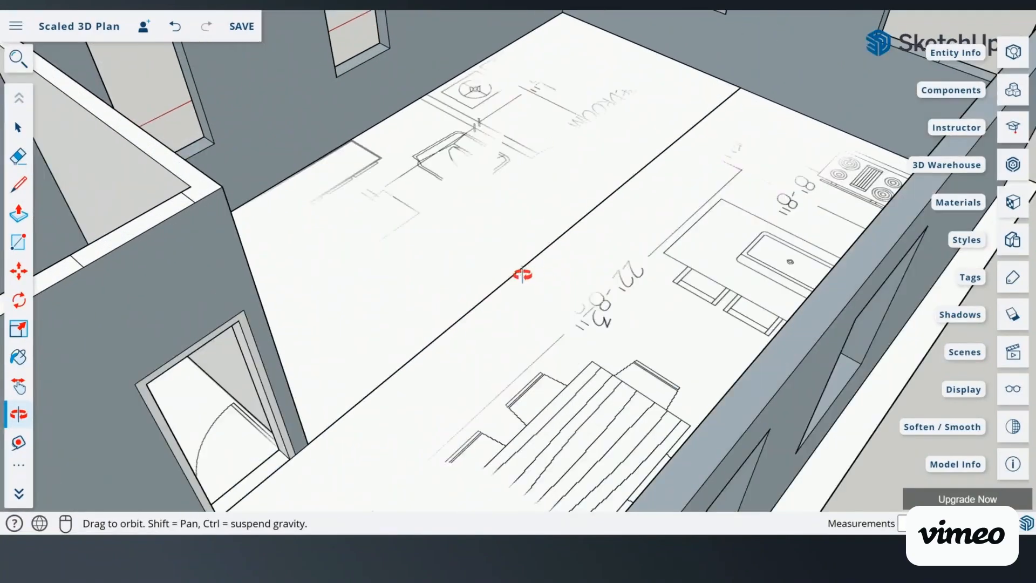
drag(523, 275, 636, 277)
drag(567, 241, 613, 167)
drag(474, 203, 616, 220)
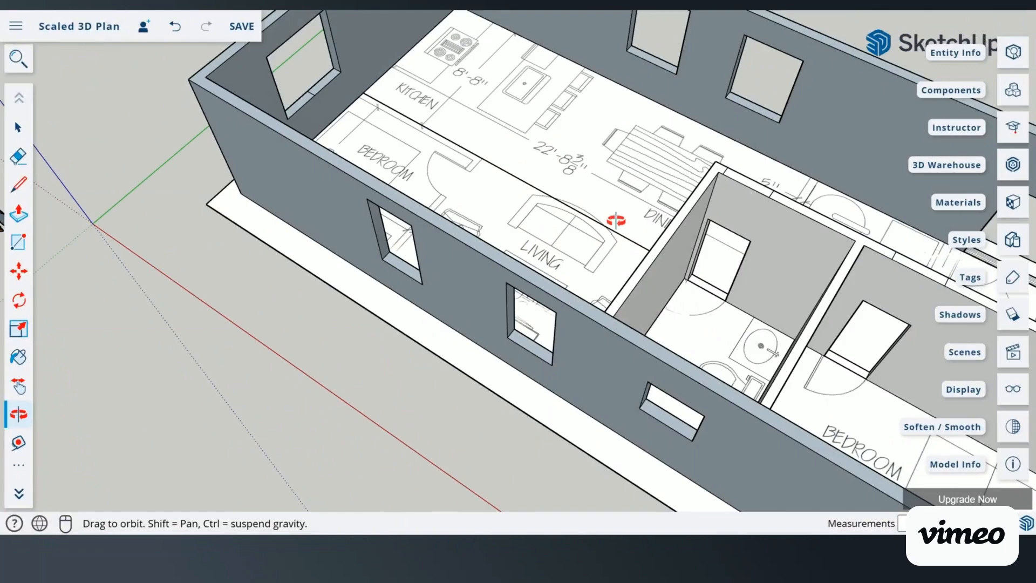
drag(807, 198, 374, 231)
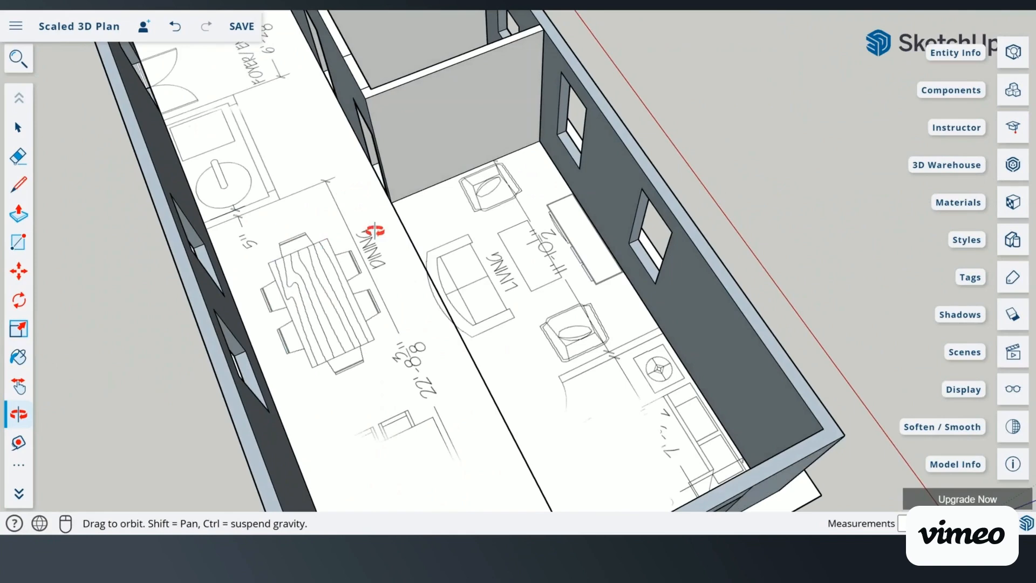
Step: Look over the kitchen, dining, living and foyer areas from the kitchen end, and the whole model from the bedroom end
scroll(291, 194, down, 5)
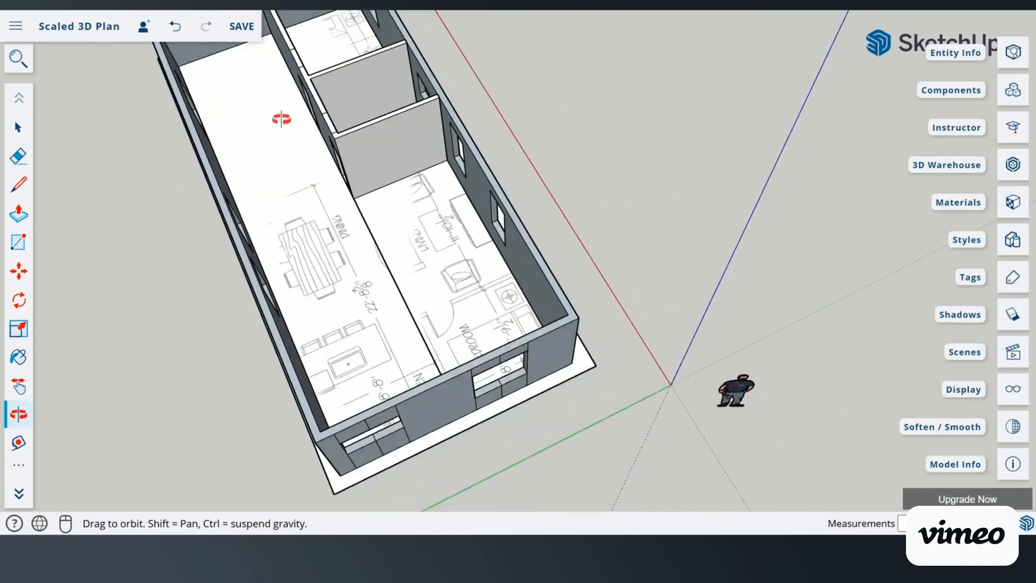
scroll(296, 139, down, 2)
scroll(278, 76, up, 6)
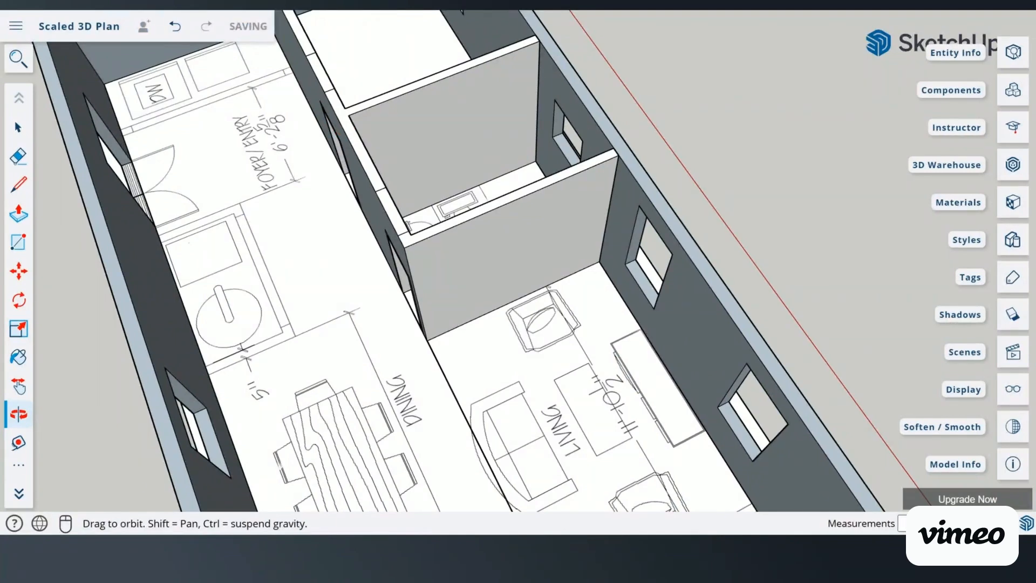
drag(299, 192, 368, 146)
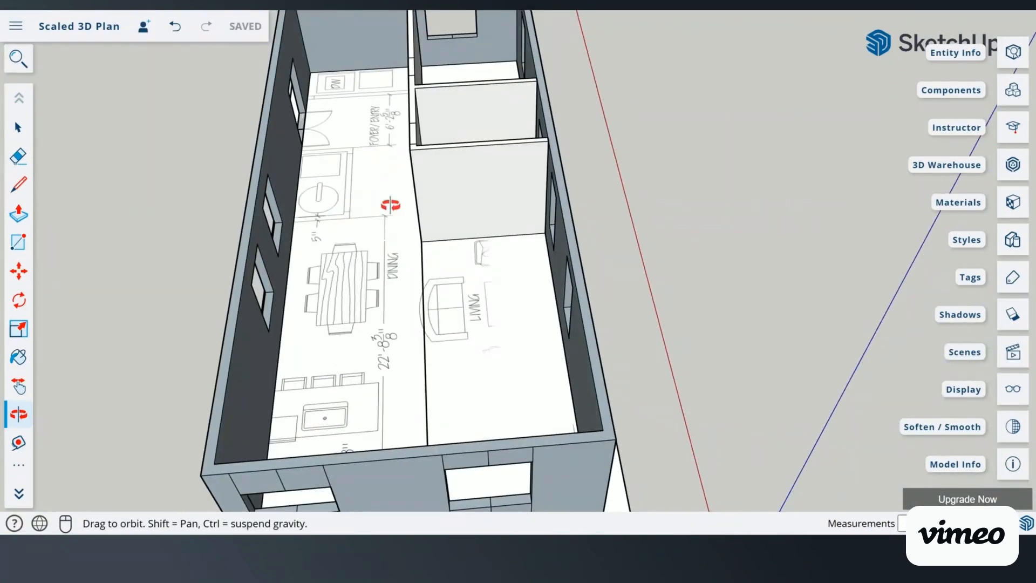
drag(391, 206, 319, 201)
scroll(289, 125, up, 4)
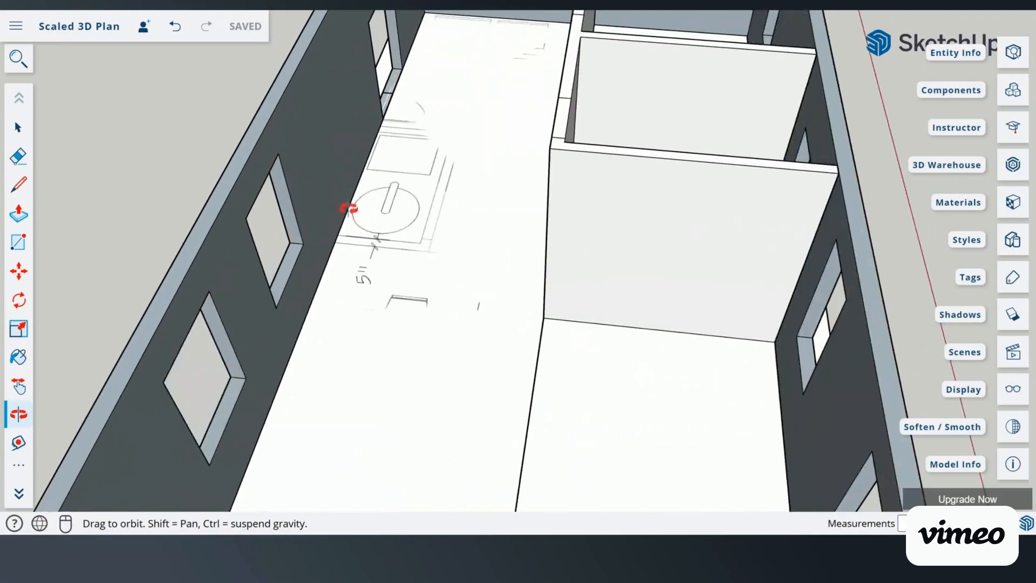
drag(324, 251, 323, 275)
drag(396, 280, 581, 216)
scroll(509, 50, up, 3)
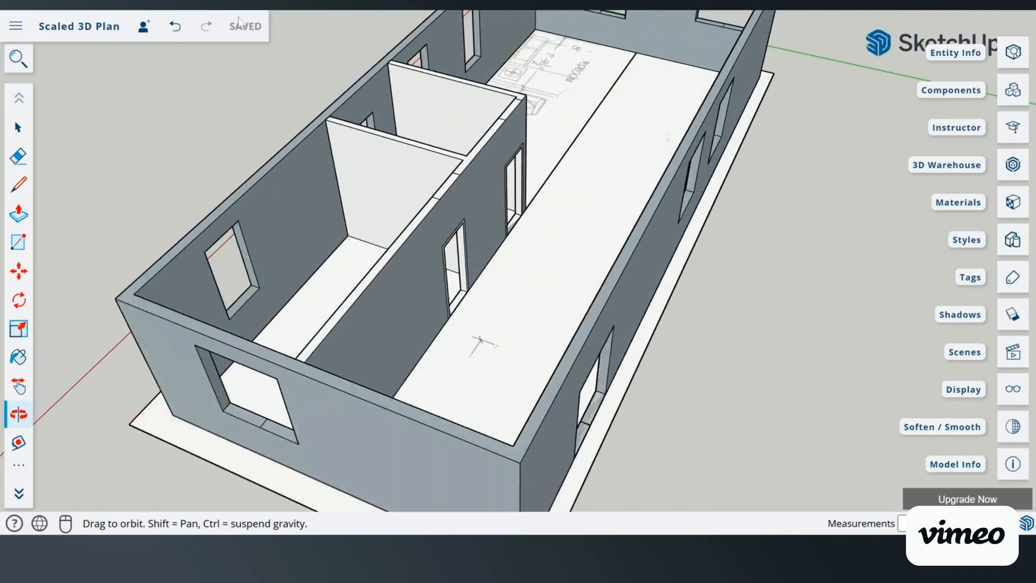